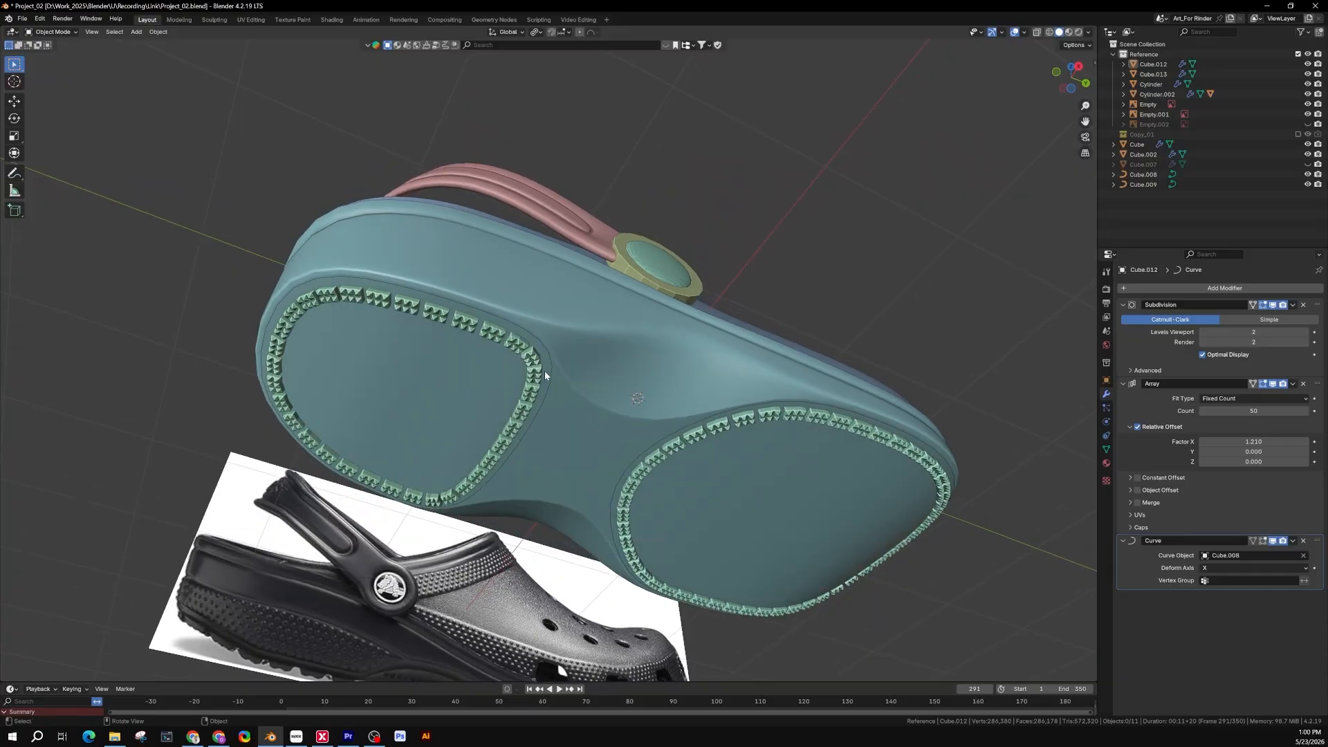
Step: Select both tread rings on the clog's sole, Cube.012 and Cube.013, with their guide curves Cube.008 and Cube.009
{"action": "left_click", "coordinate": [672, 454]}
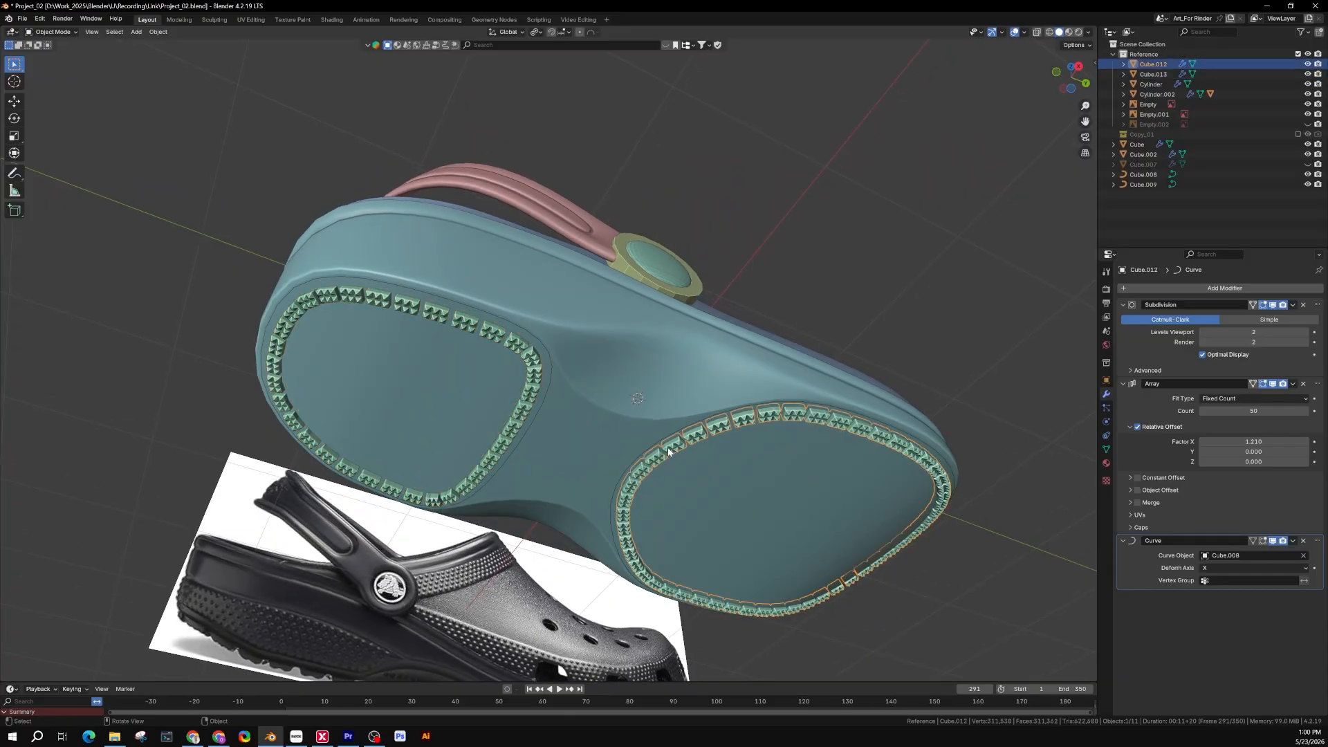
{"action": "middle_click_drag", "start_coordinate": [668, 451], "coordinate": [655, 456]}
{"action": "scroll", "coordinate": [655, 456], "scroll_direction": "up", "scroll_amount": 5}
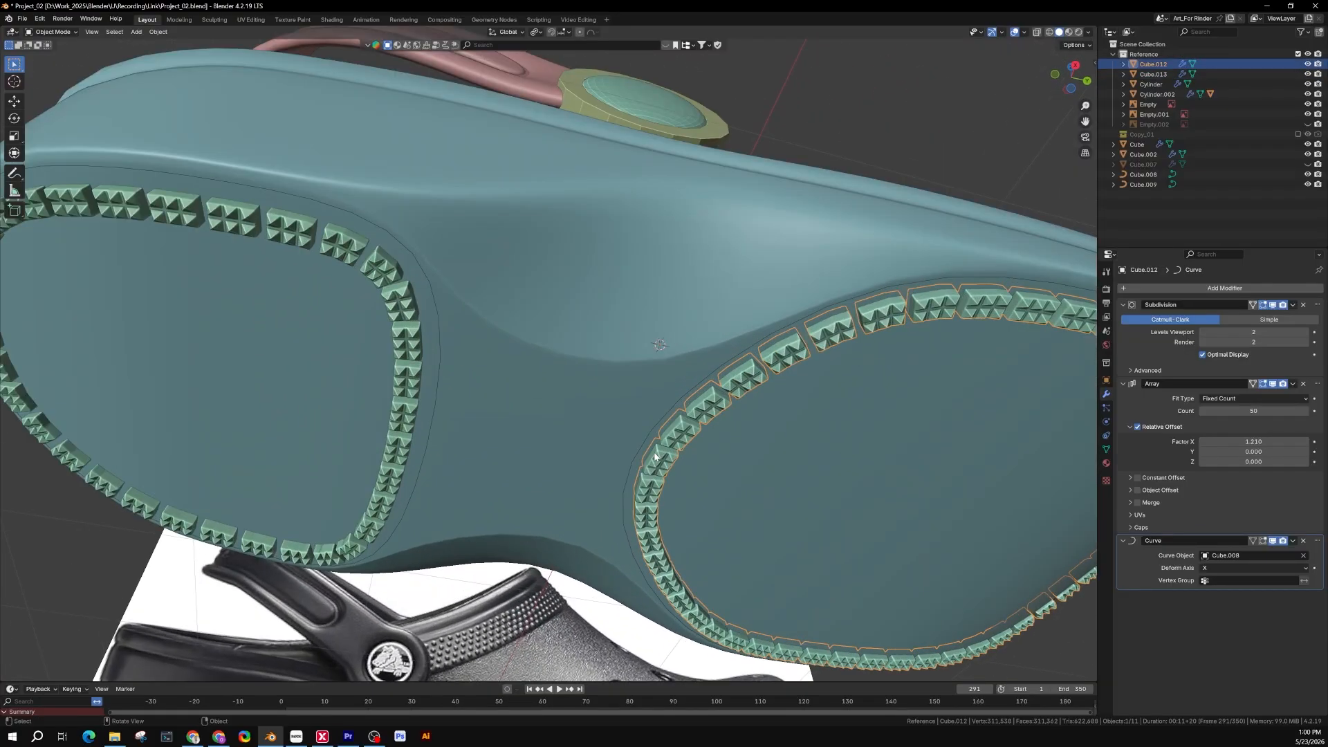
{"action": "left_click", "coordinate": [641, 446], "text": "shift"}
{"action": "scroll", "coordinate": [651, 462], "scroll_direction": "up", "scroll_amount": 3}
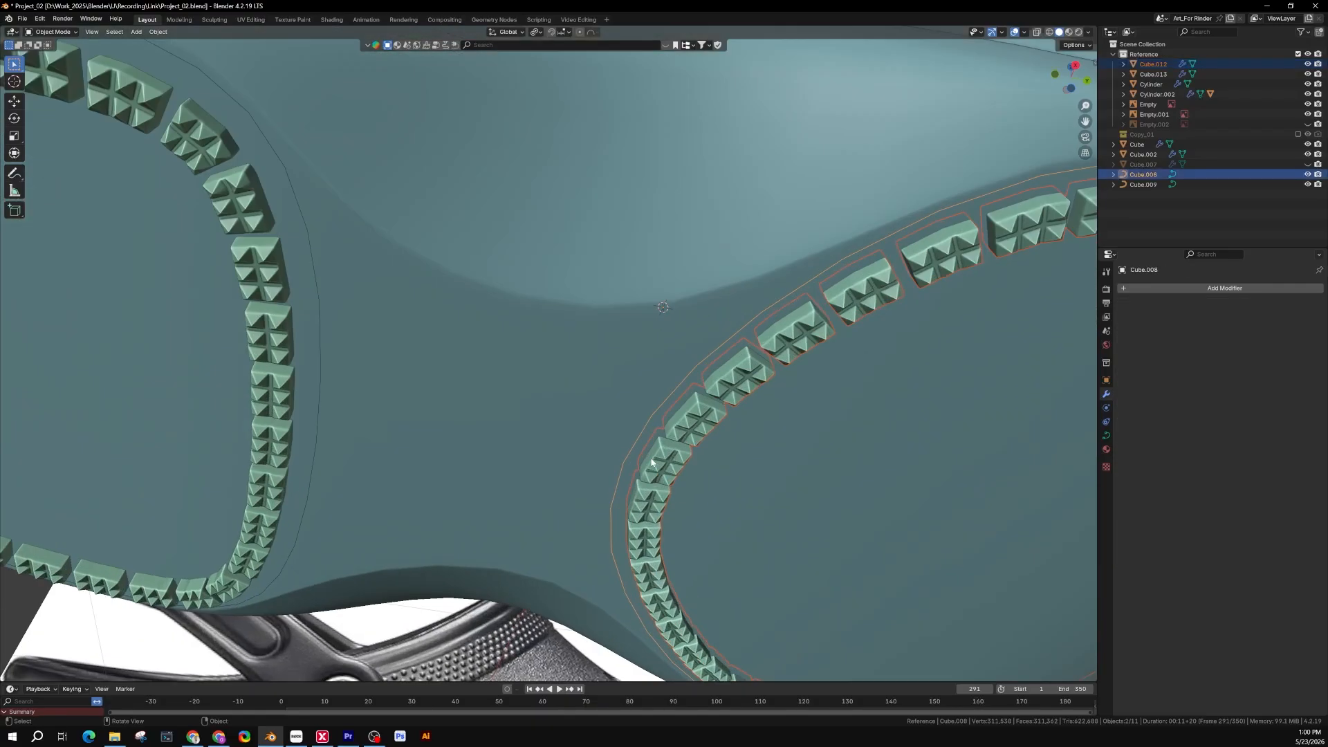
{"action": "scroll", "coordinate": [651, 462], "scroll_direction": "up", "scroll_amount": 2}
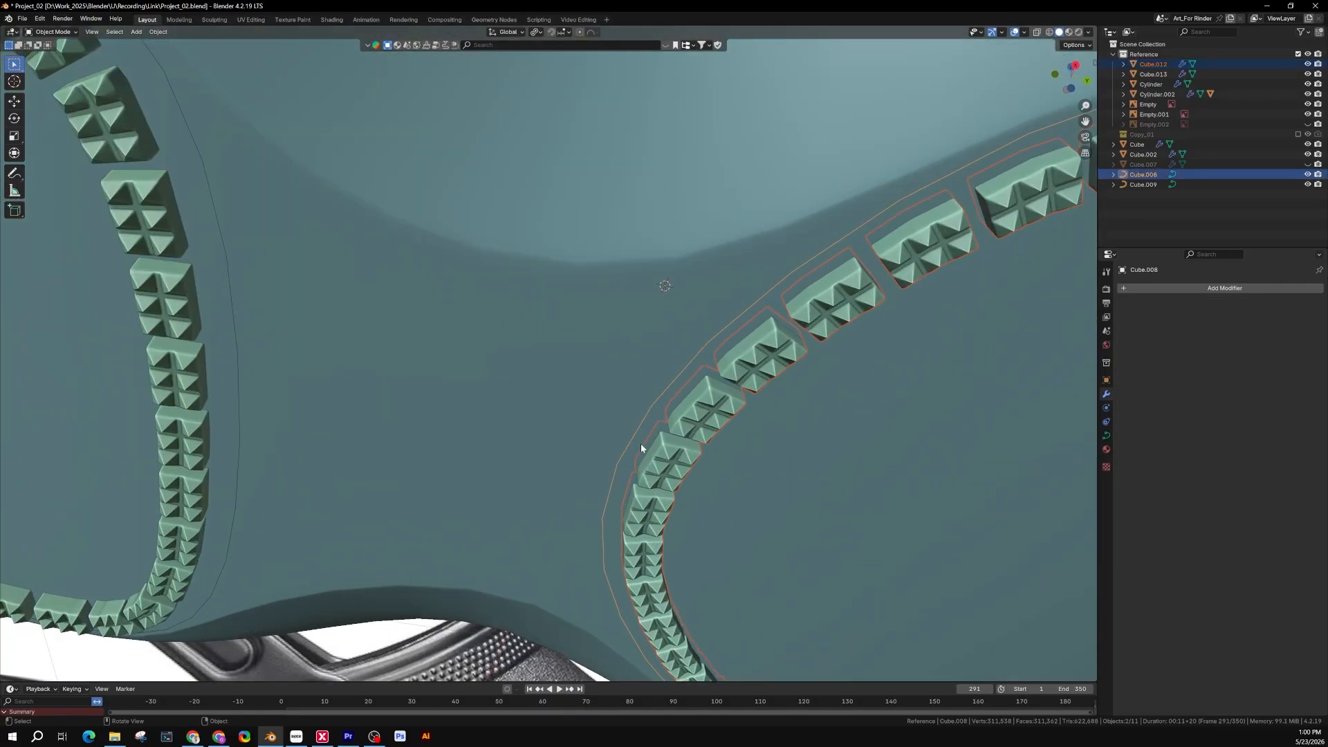
{"action": "left_click", "coordinate": [237, 380], "text": "shift"}
{"action": "left_click", "coordinate": [195, 372], "text": "shift"}
{"action": "scroll", "coordinate": [195, 372], "scroll_direction": "down", "scroll_amount": 3}
{"action": "middle_click_drag", "start_coordinate": [195, 372], "coordinate": [283, 375]}
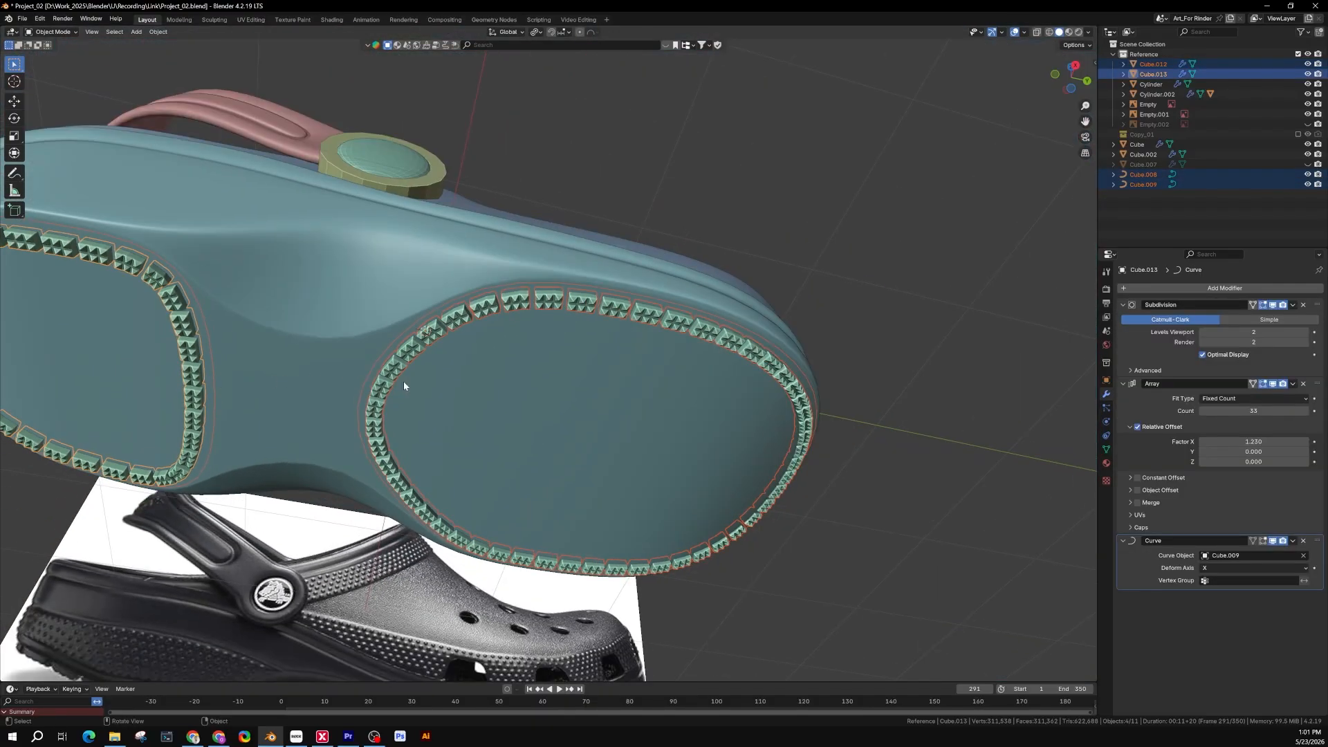
{"action": "scroll", "coordinate": [404, 385], "scroll_direction": "down", "scroll_amount": 3}
{"action": "middle_click_drag", "start_coordinate": [426, 384], "coordinate": [475, 355]}
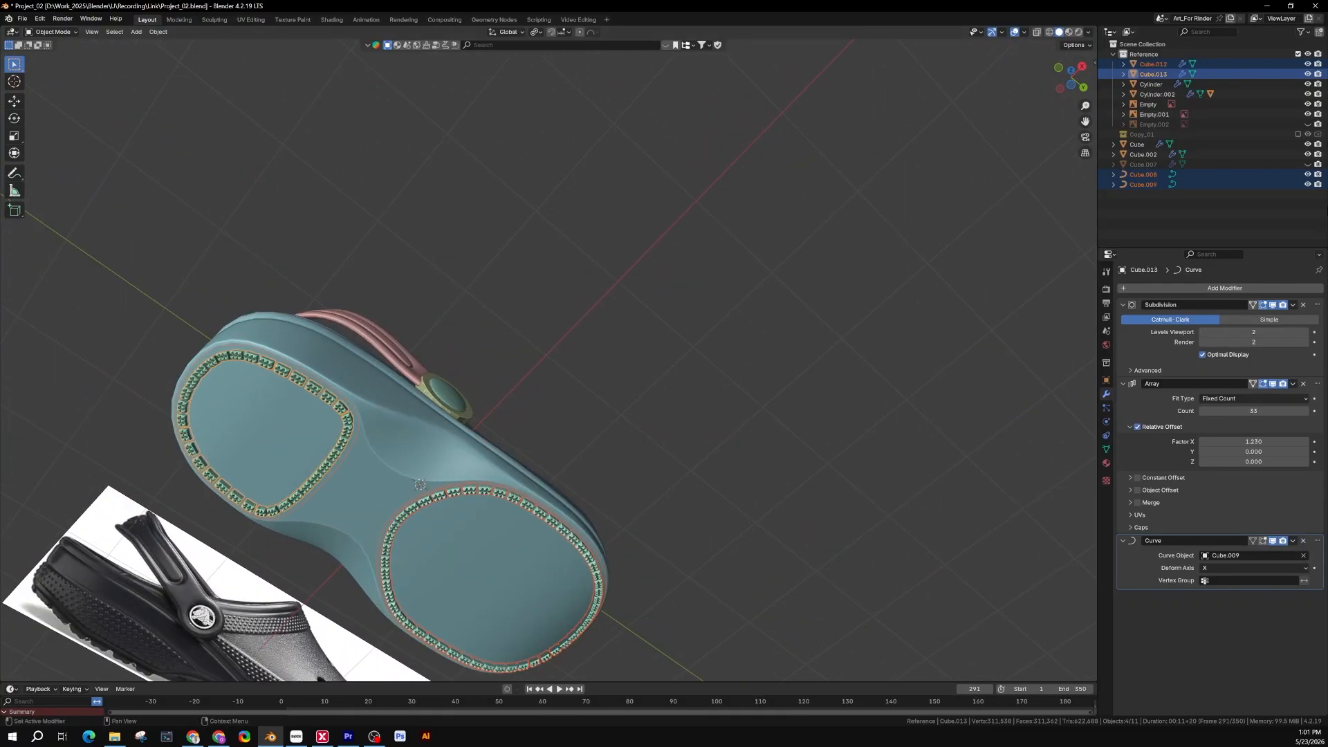
Step: Unhide the sole reference image Empty.002 and isolate it in local view with the selected tread rings and curves
{"action": "left_click", "coordinate": [1307, 124]}
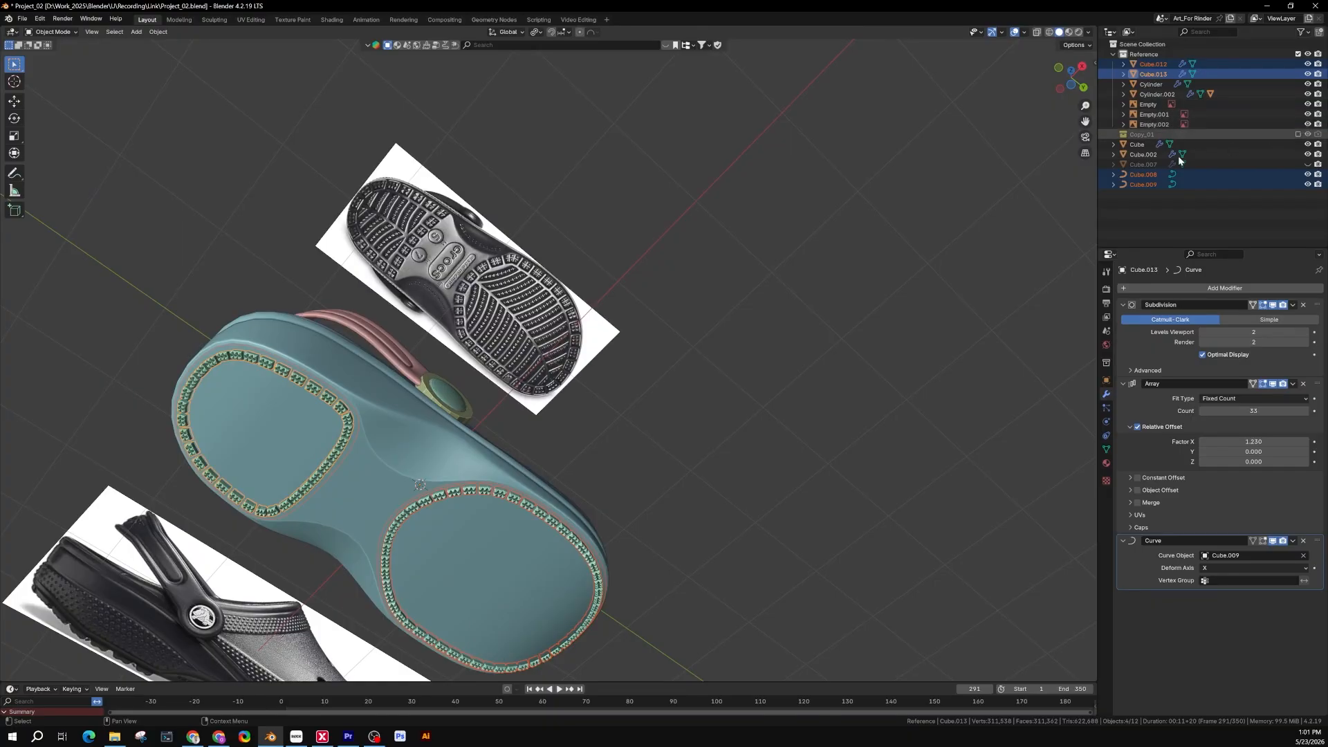
{"action": "left_click", "coordinate": [470, 344], "text": "shift"}
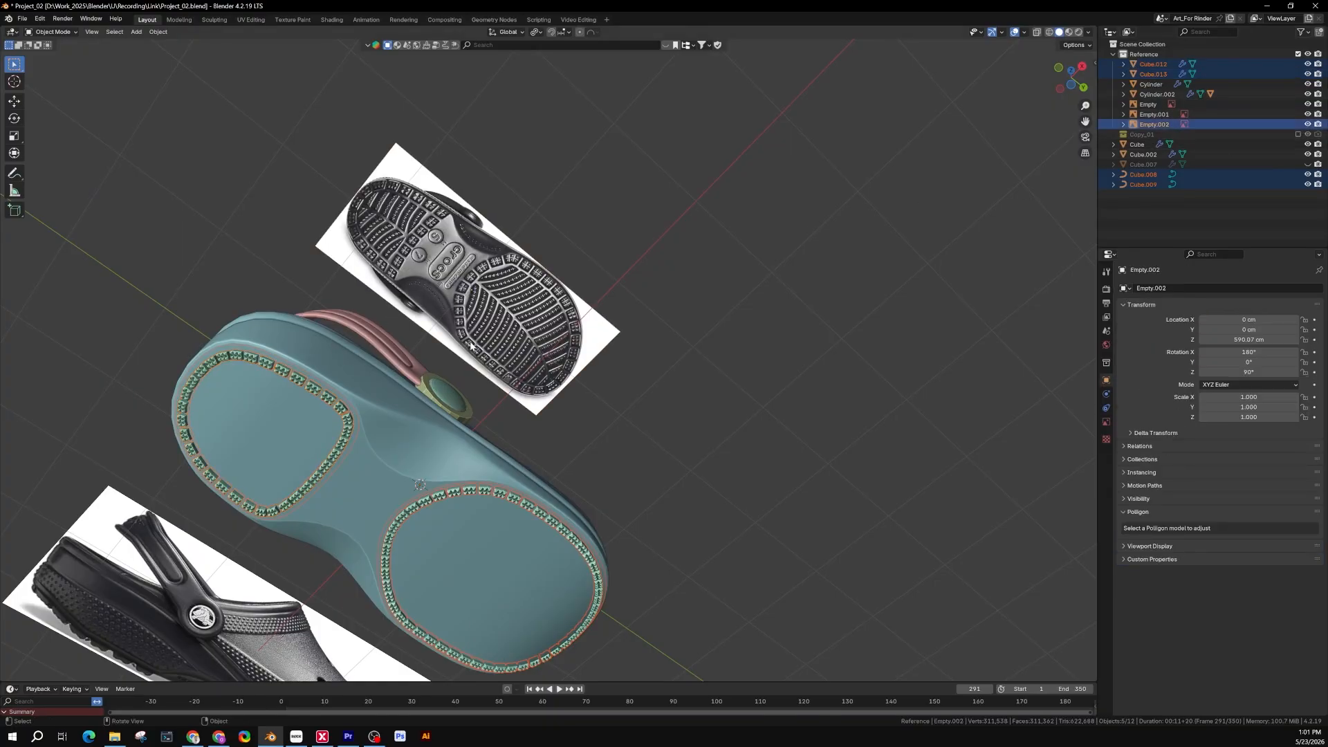
{"action": "key", "text": "KP_Divide"}
{"action": "scroll", "coordinate": [496, 404], "scroll_direction": "up", "scroll_amount": 6}
{"action": "left_click", "coordinate": [657, 452]}
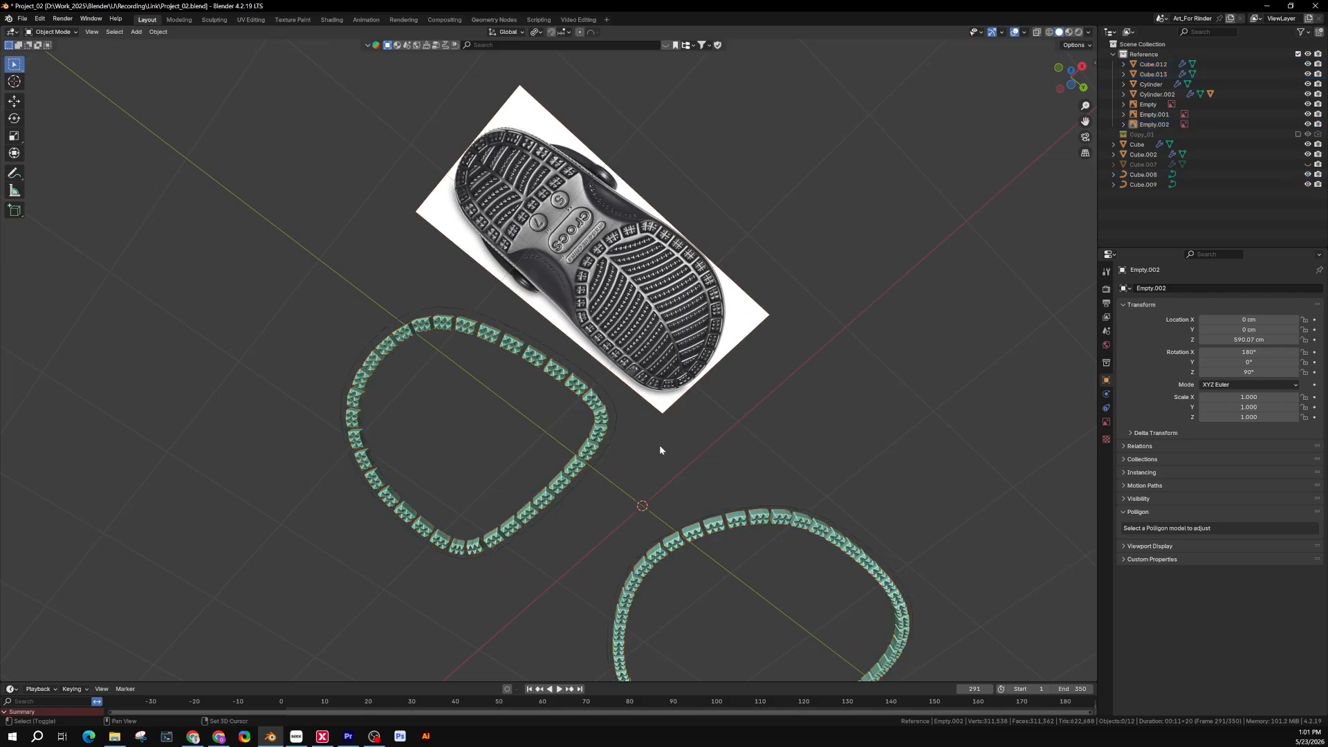
{"action": "middle_click_drag", "start_coordinate": [660, 449], "coordinate": [576, 445], "text": "shift"}
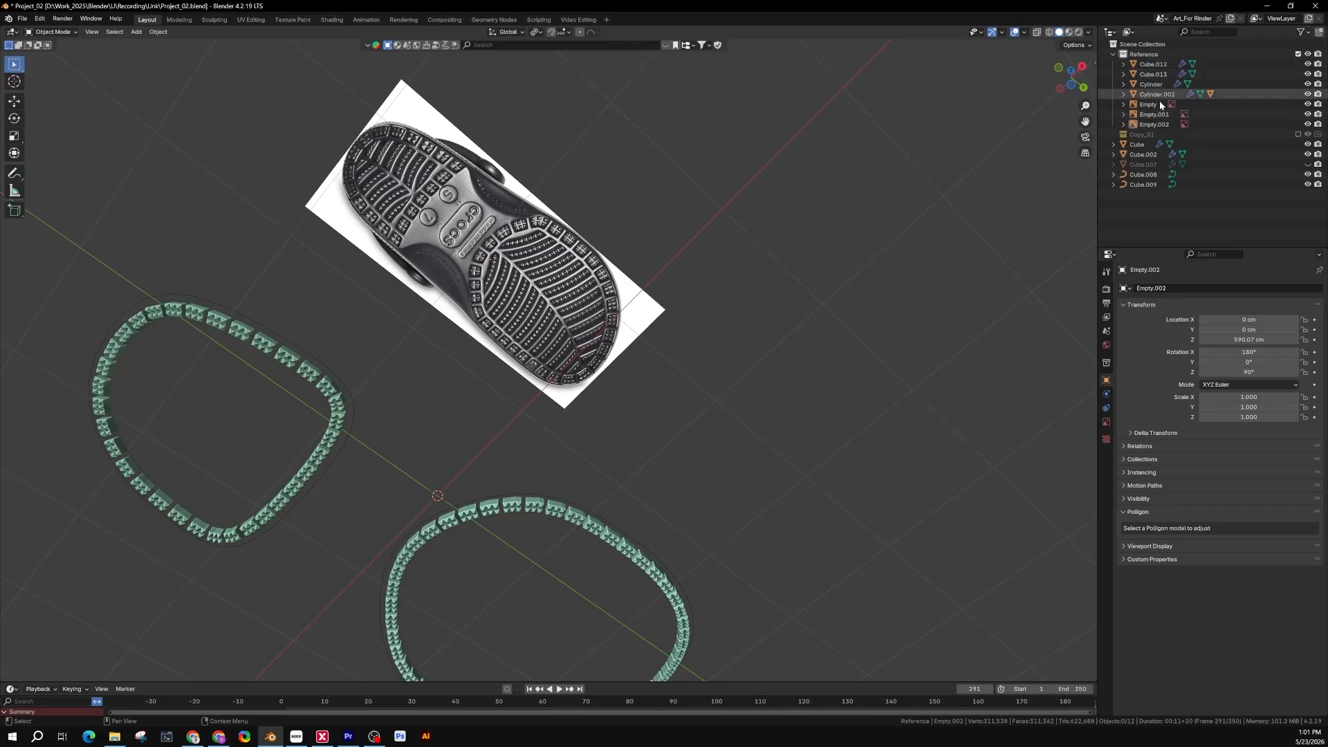
Step: Move Cube.012, Cube.013, Cylinder, Cylinder.002 and Sphere out of the Reference collection into the Scene Collection
{"action": "left_click", "coordinate": [1142, 55]}
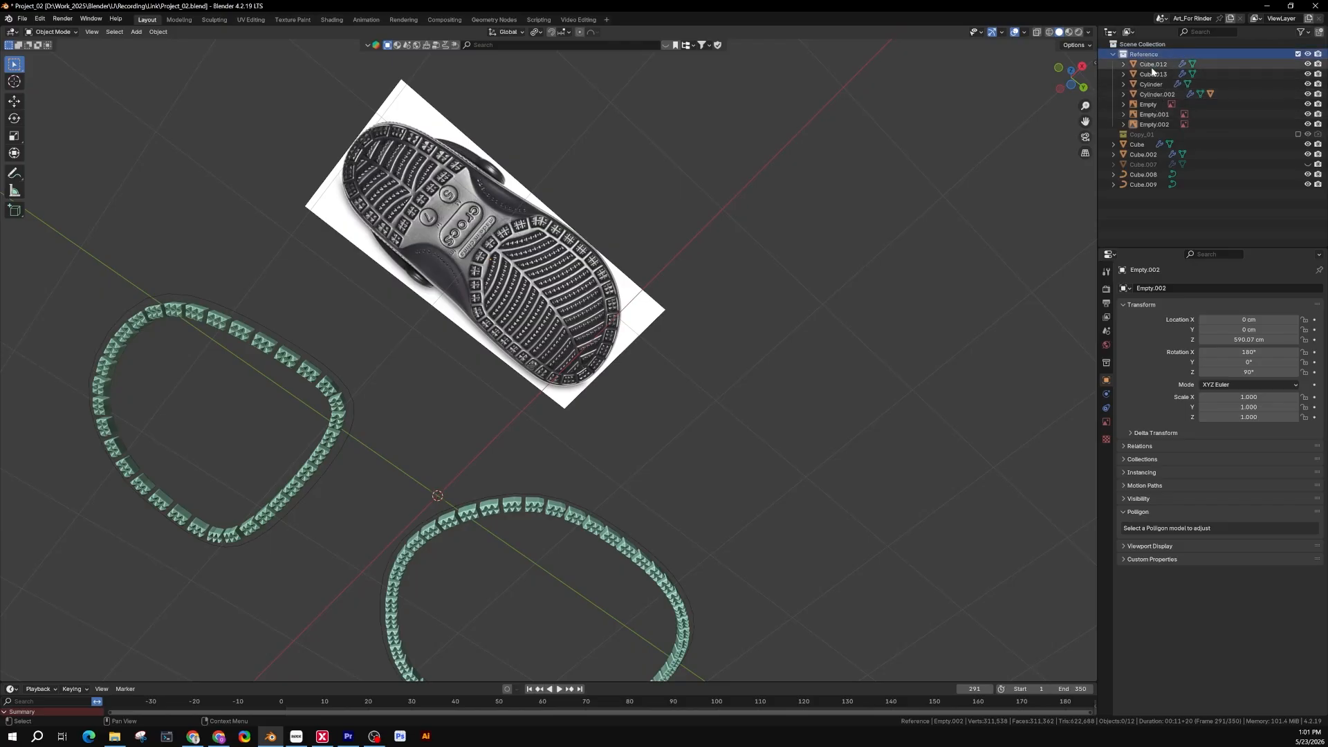
{"action": "left_click", "coordinate": [1154, 65]}
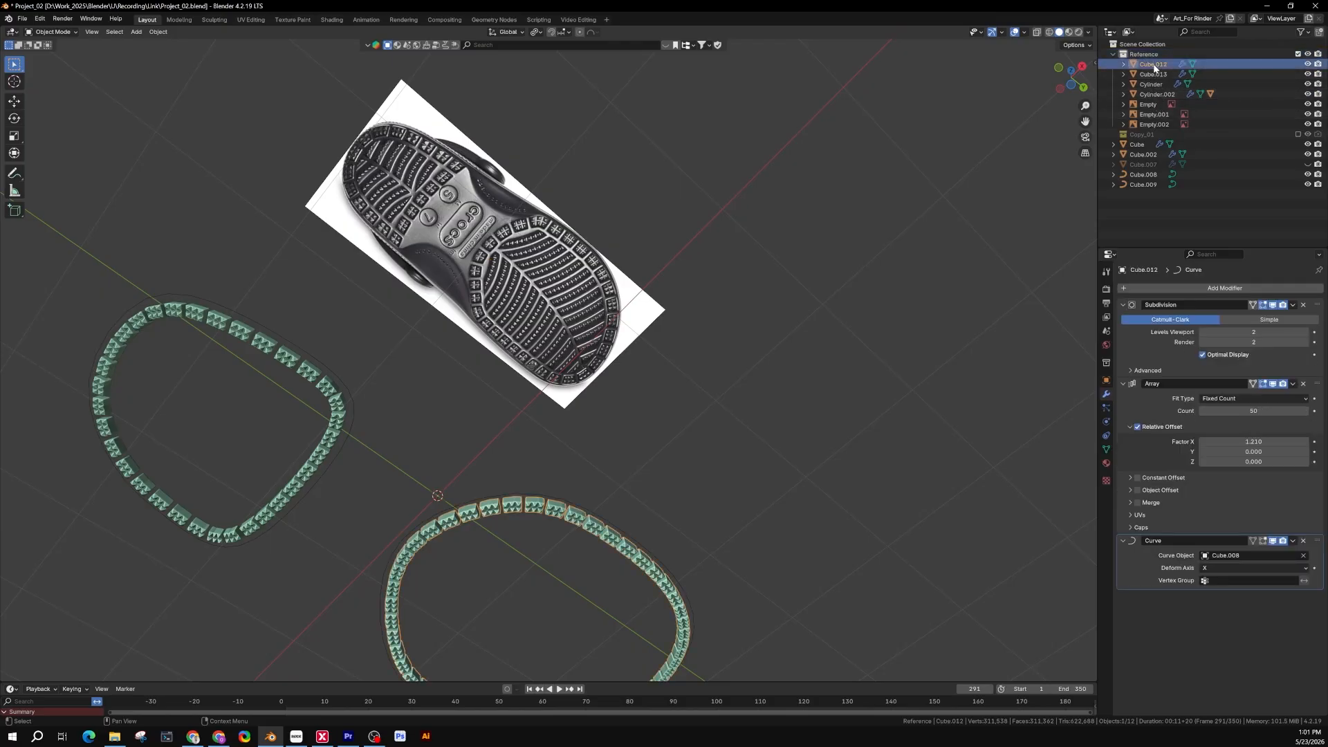
{"action": "left_click", "coordinate": [1152, 95], "text": "shift"}
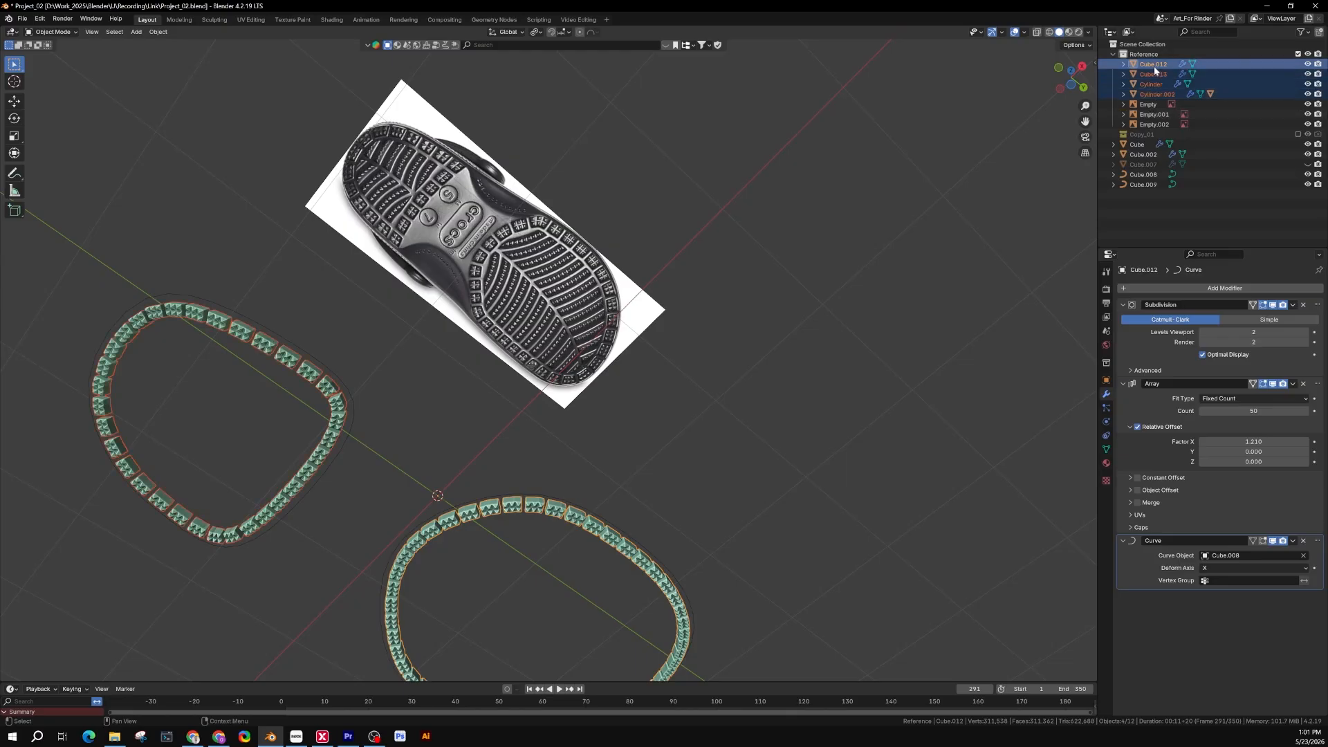
{"action": "left_click_drag", "start_coordinate": [1154, 65], "coordinate": [1148, 211]}
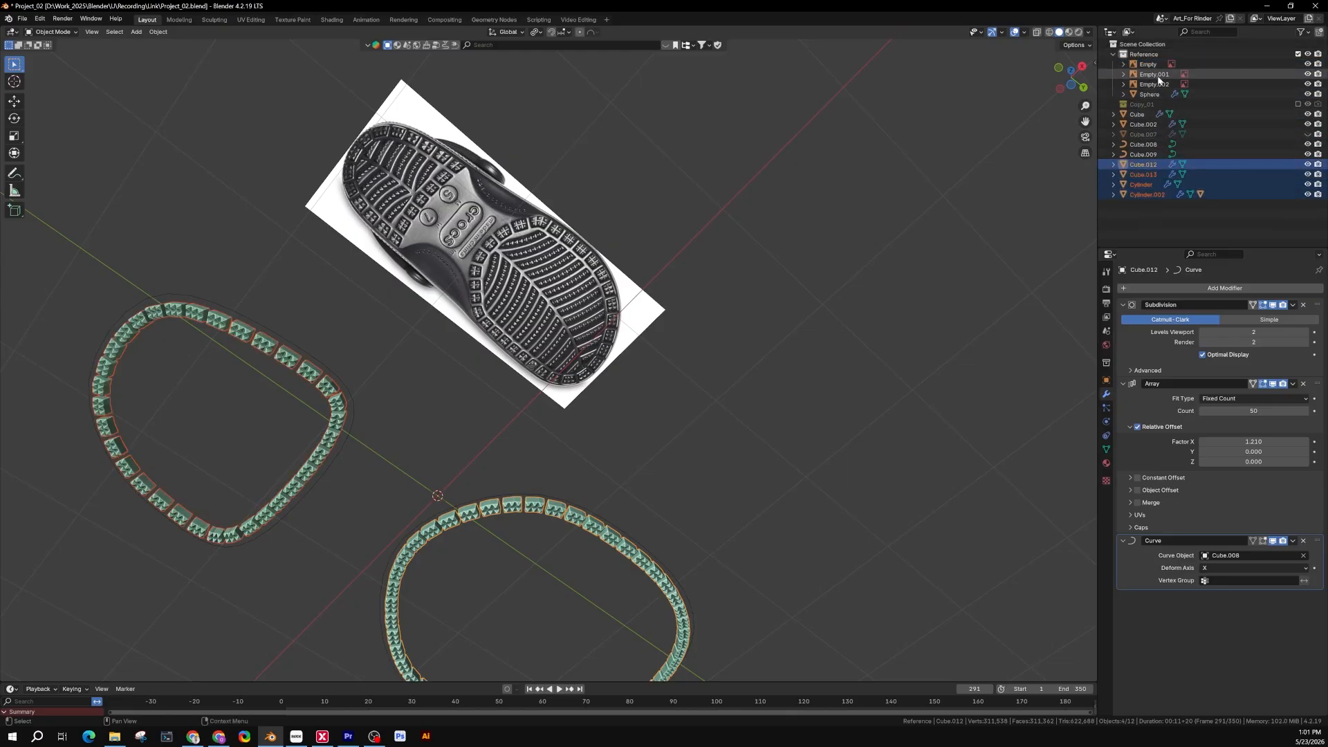
{"action": "left_click_drag", "start_coordinate": [1150, 94], "coordinate": [1144, 222]}
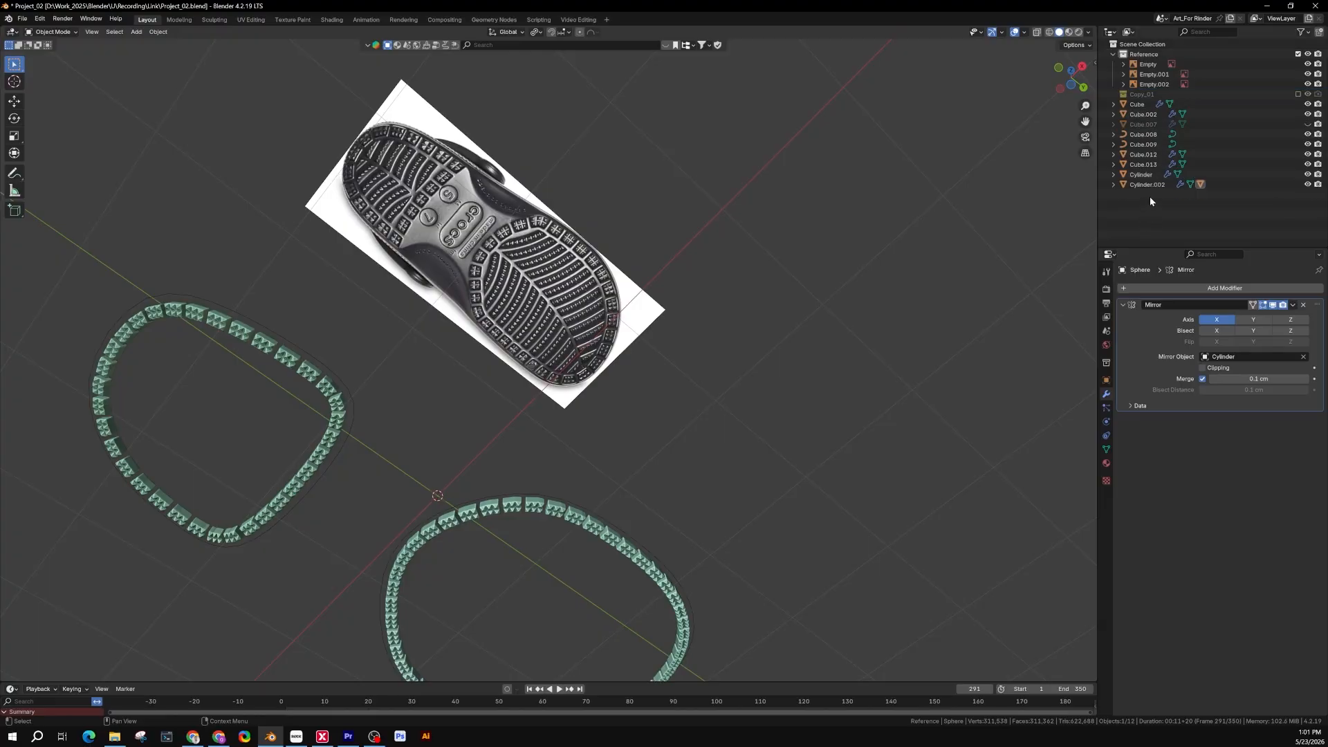
Step: Unhide Cube.007 and move the loose objects from Cube through Cylinder.002 to a new collection named Model
{"action": "left_click", "coordinate": [1309, 125]}
{"action": "scroll", "coordinate": [804, 281], "scroll_direction": "down", "scroll_amount": 2}
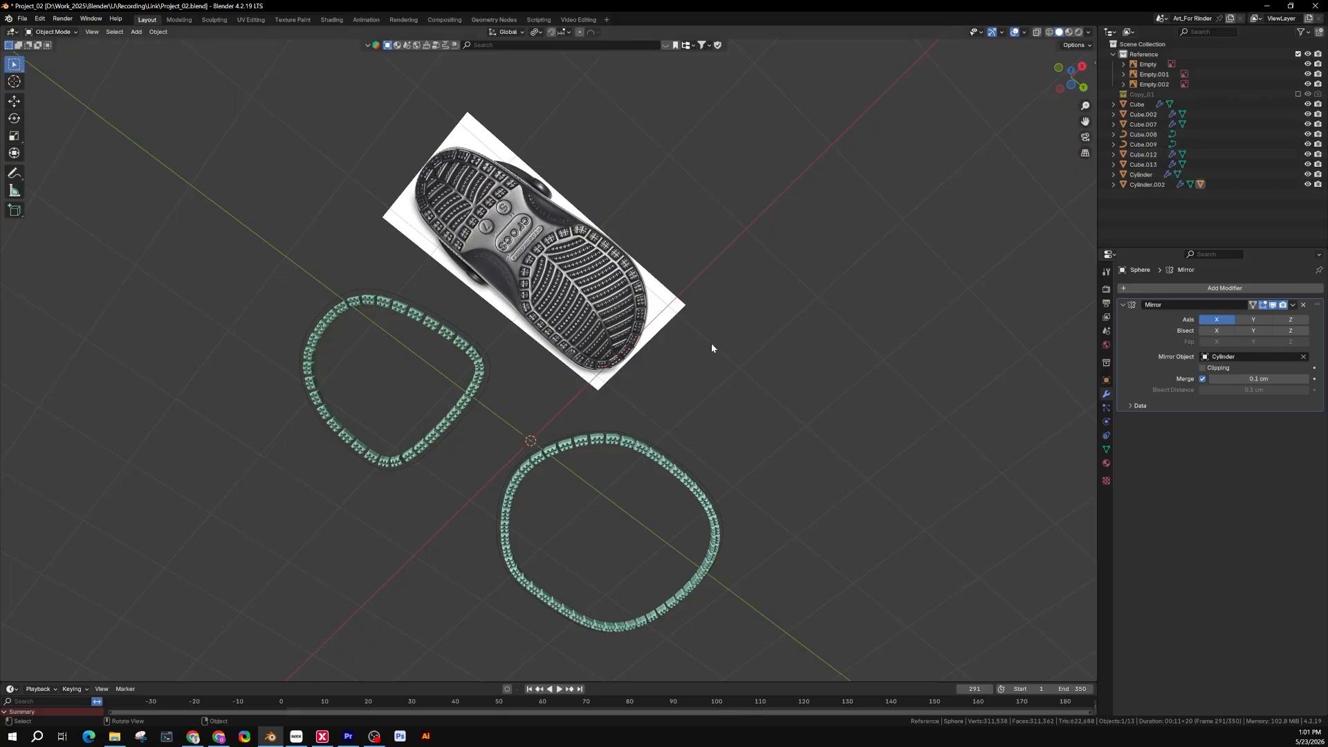
{"action": "middle_click_drag", "start_coordinate": [712, 348], "coordinate": [584, 385]}
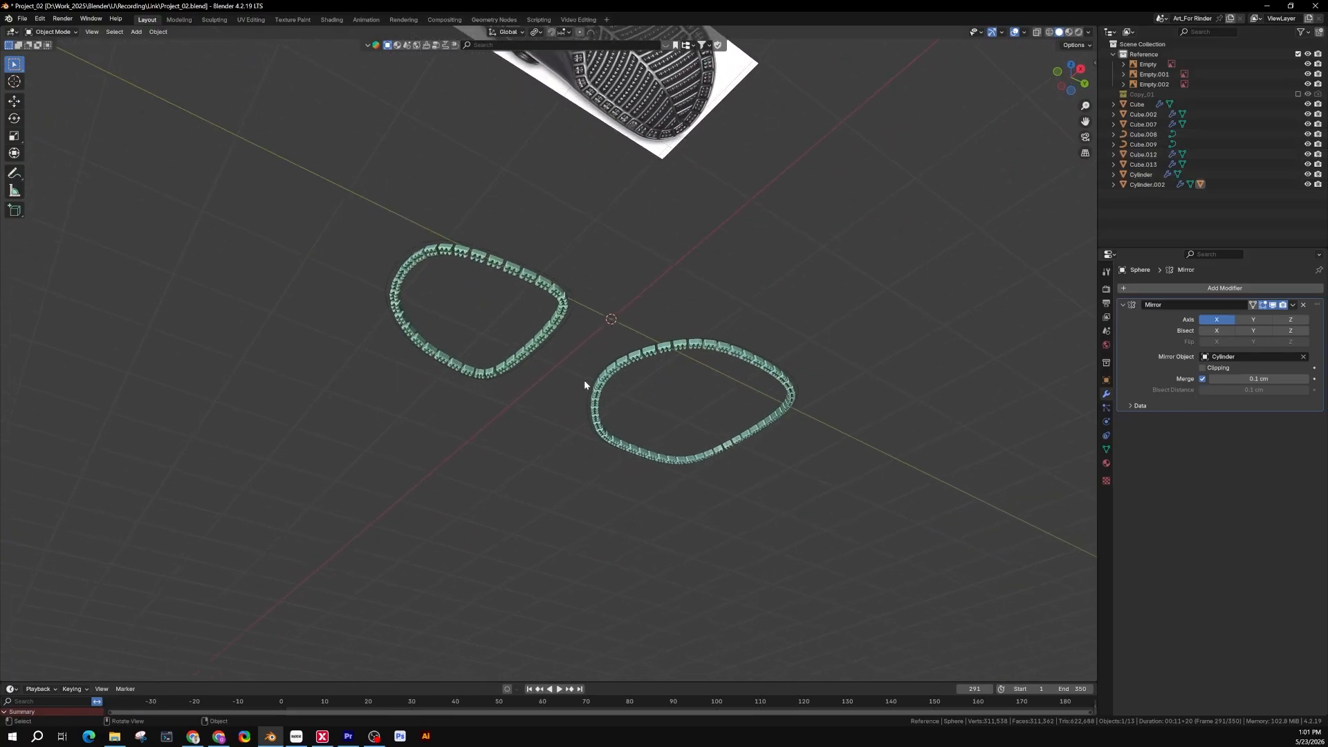
{"action": "scroll", "coordinate": [584, 380], "scroll_direction": "up", "scroll_amount": 3}
{"action": "left_click", "coordinate": [1143, 104]}
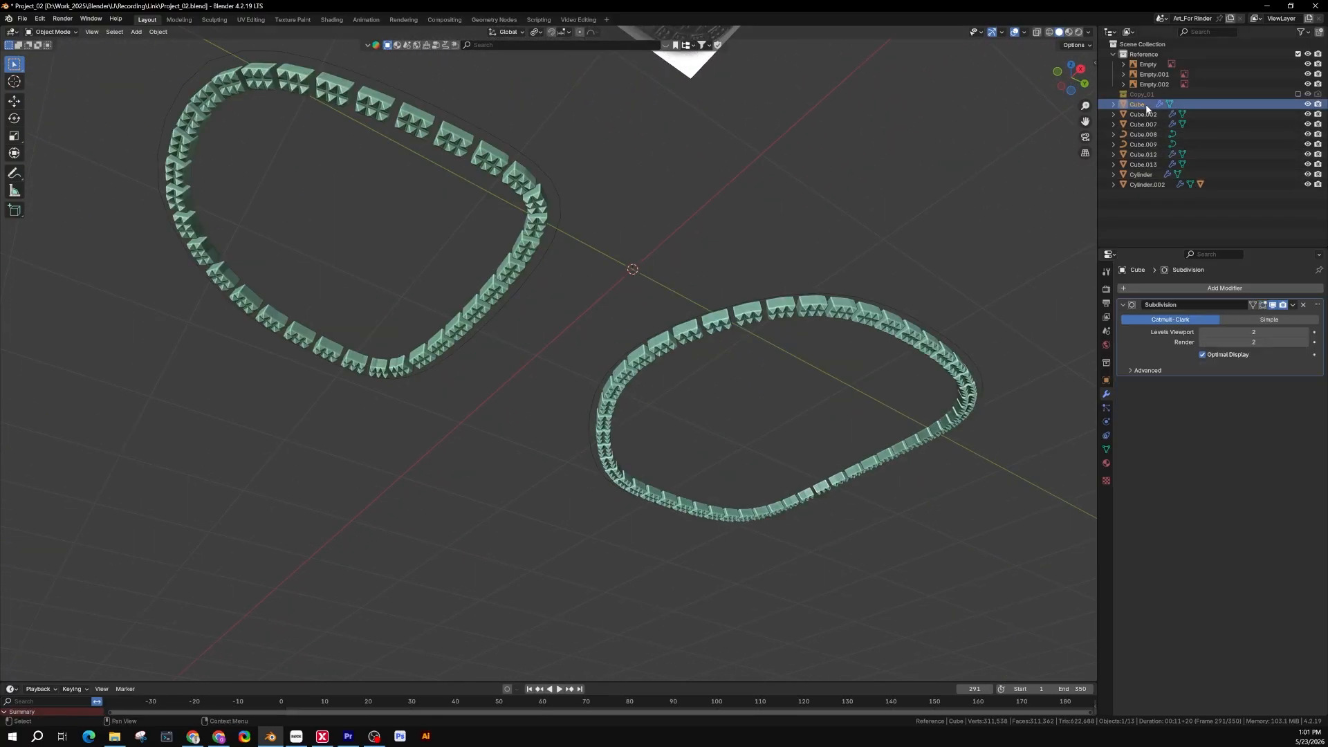
{"action": "left_click", "coordinate": [1144, 184], "text": "shift"}
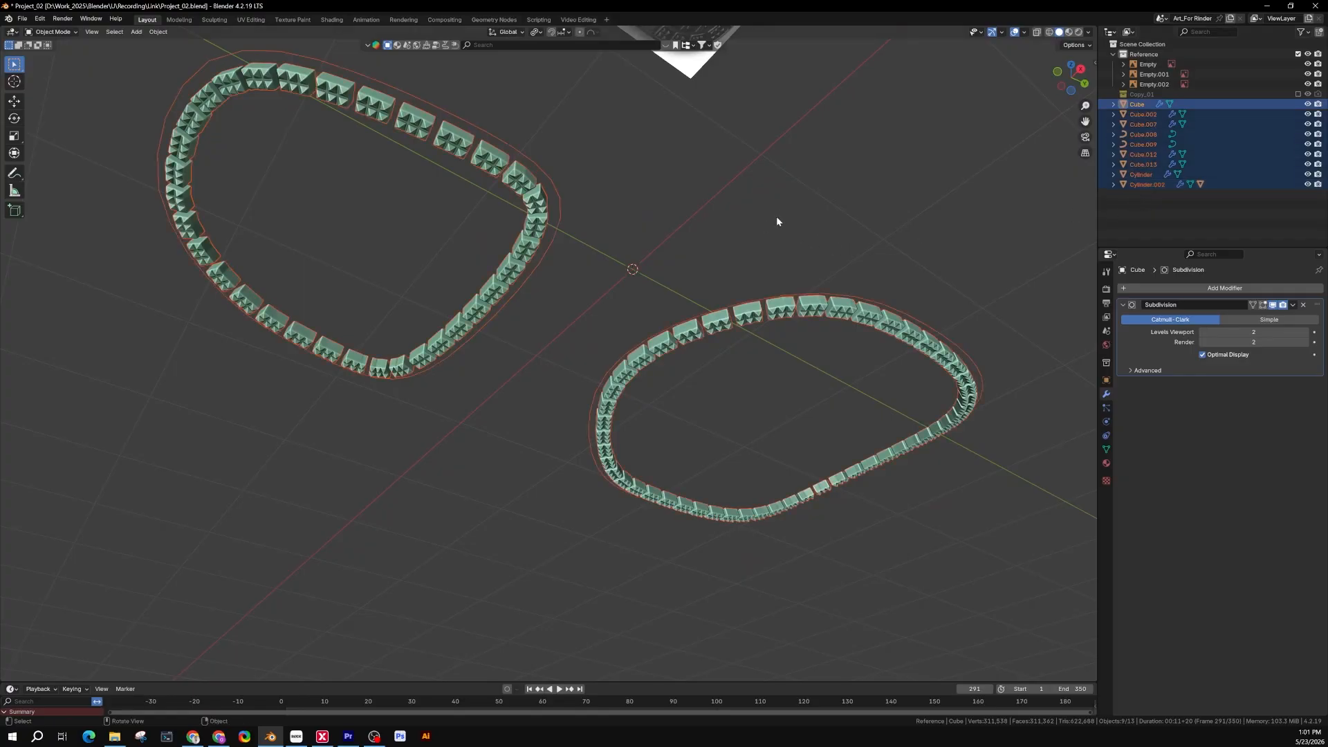
{"action": "key", "text": "m"}
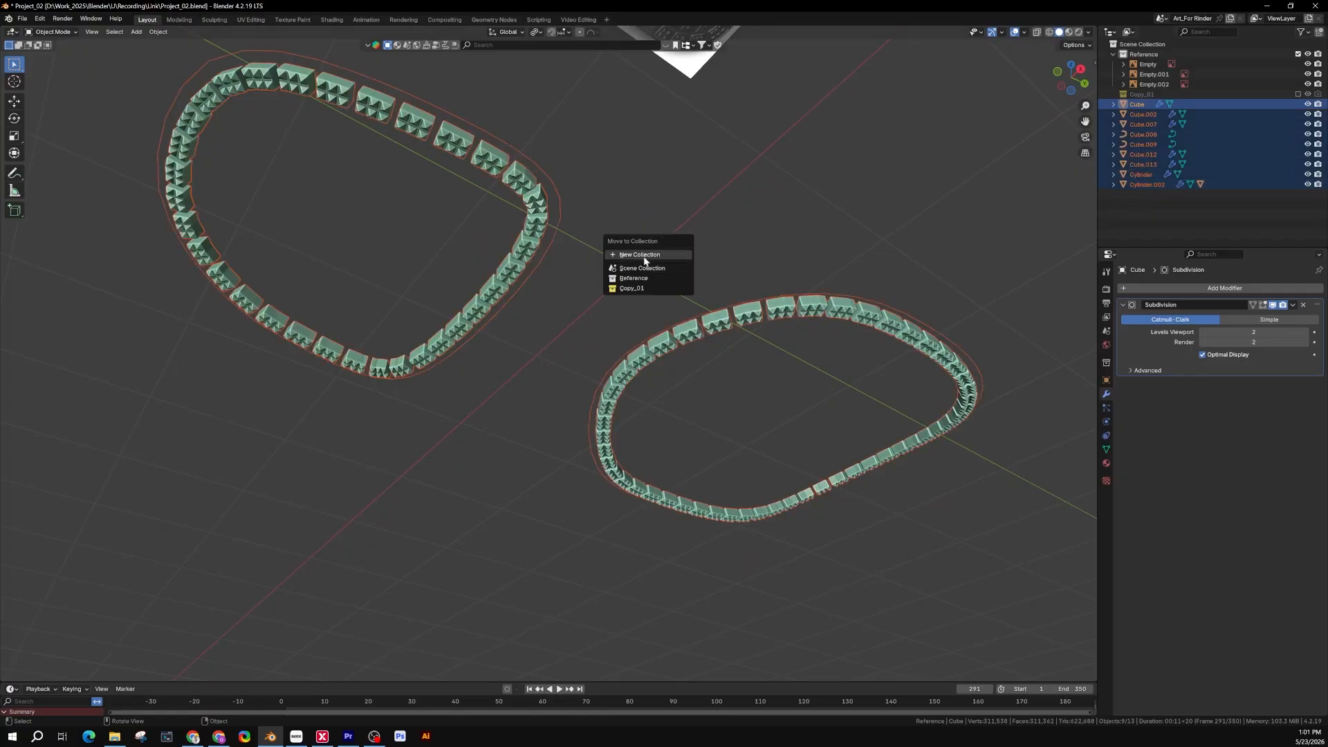
{"action": "left_click", "coordinate": [633, 260]}
{"action": "type", "text": "Model"}
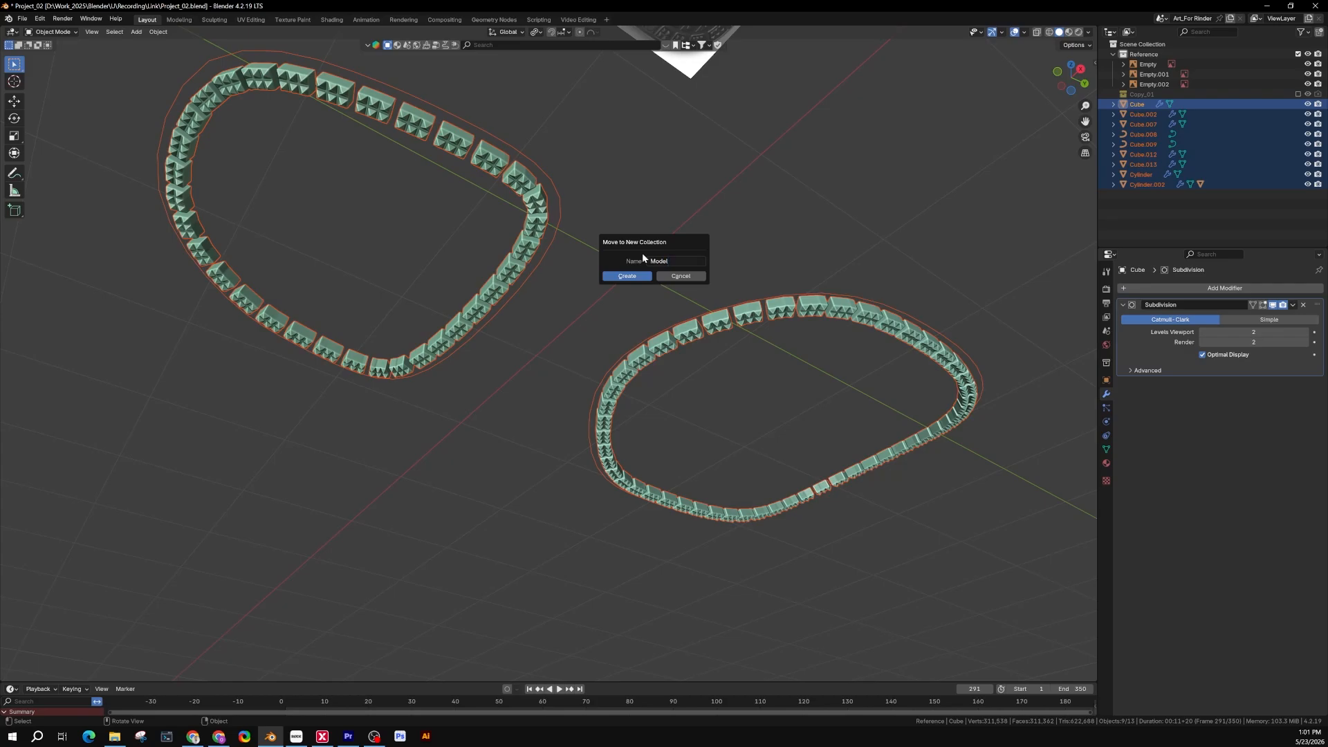
{"action": "key", "text": "Return"}
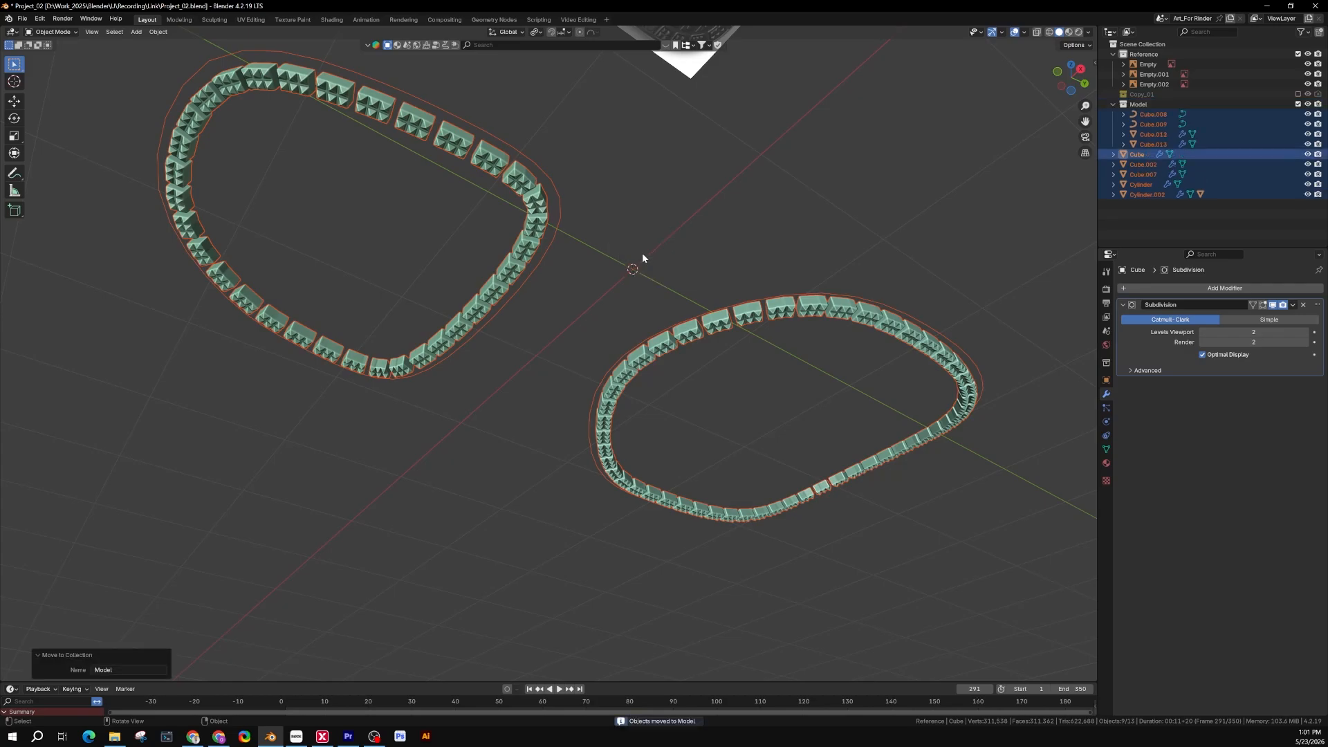
Step: Move the remaining loose objects Cube, Cube.002, Cube.007, Cylinder, Cylinder.002 and Sphere into the Model collection and collapse it
{"action": "left_click", "coordinate": [1230, 211]}
{"action": "left_click", "coordinate": [1140, 154]}
{"action": "left_click", "coordinate": [1144, 194], "text": "shift"}
{"action": "left_click_drag", "start_coordinate": [1141, 155], "coordinate": [1136, 123]}
{"action": "left_click", "coordinate": [1140, 211]}
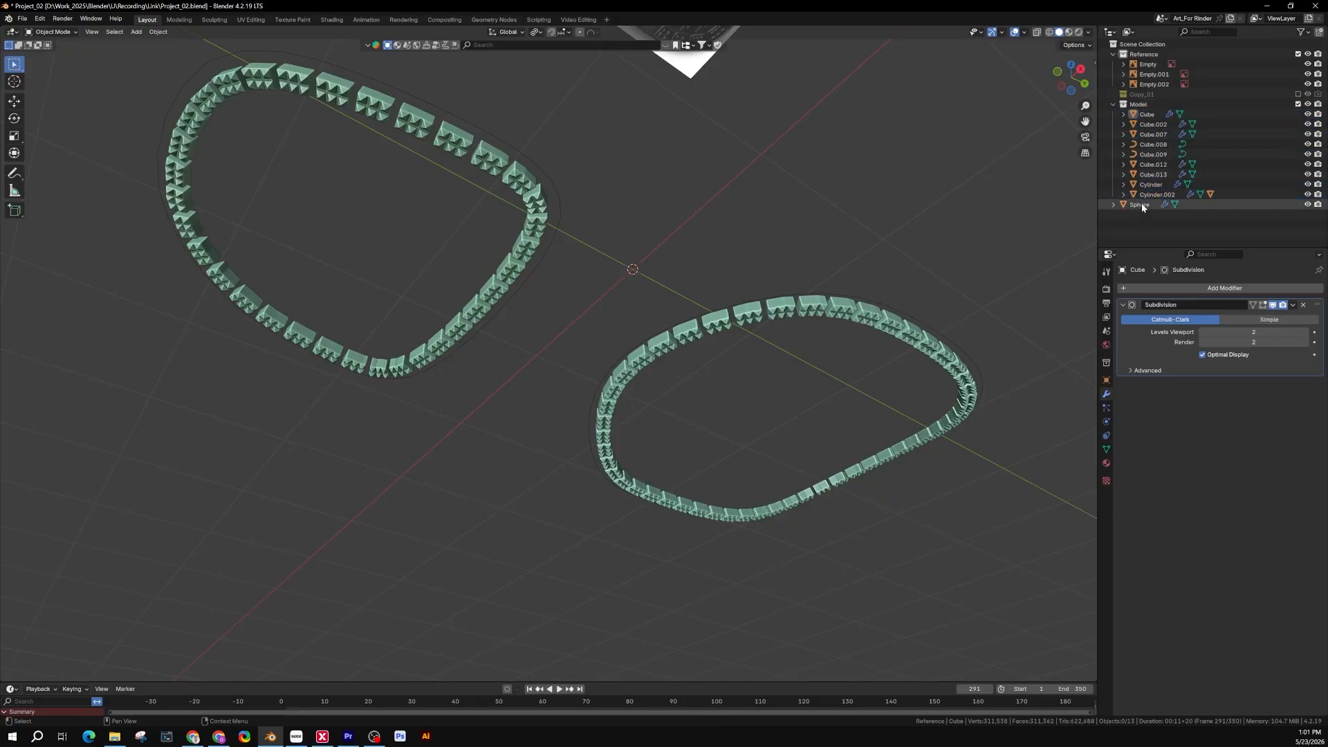
{"action": "left_click_drag", "start_coordinate": [1142, 204], "coordinate": [1122, 109]}
{"action": "left_click", "coordinate": [1114, 104]}
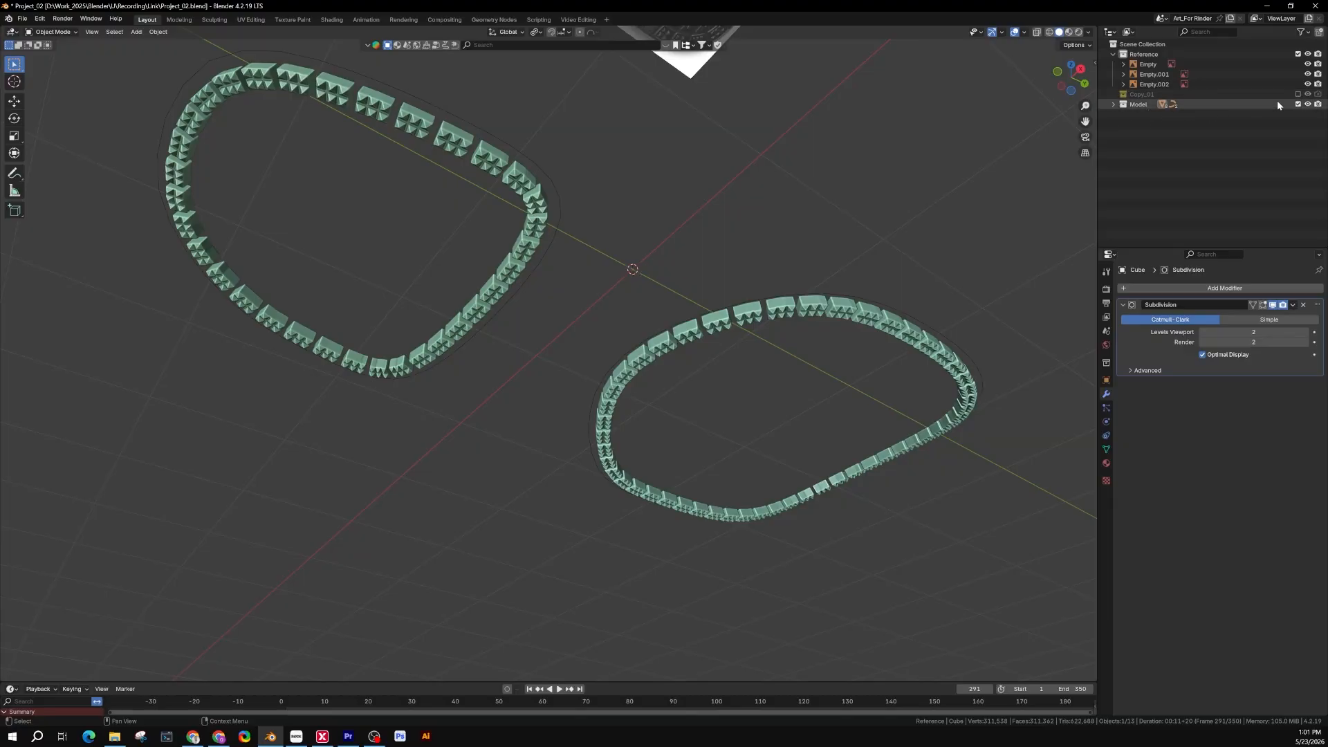
Step: Exclude the Model collection from the view layer, include it again, and expand its contents
{"action": "left_click", "coordinate": [1298, 105]}
{"action": "left_click", "coordinate": [1297, 104]}
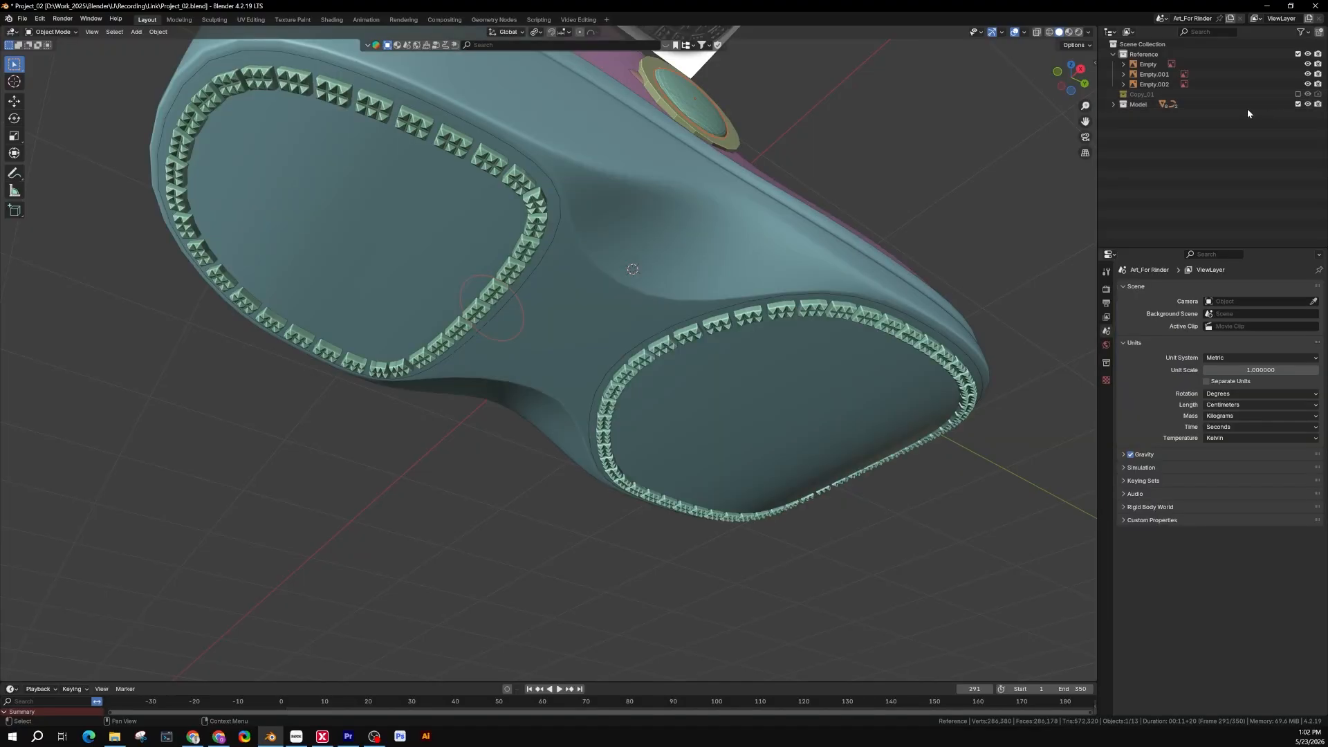
{"action": "left_click", "coordinate": [1176, 94]}
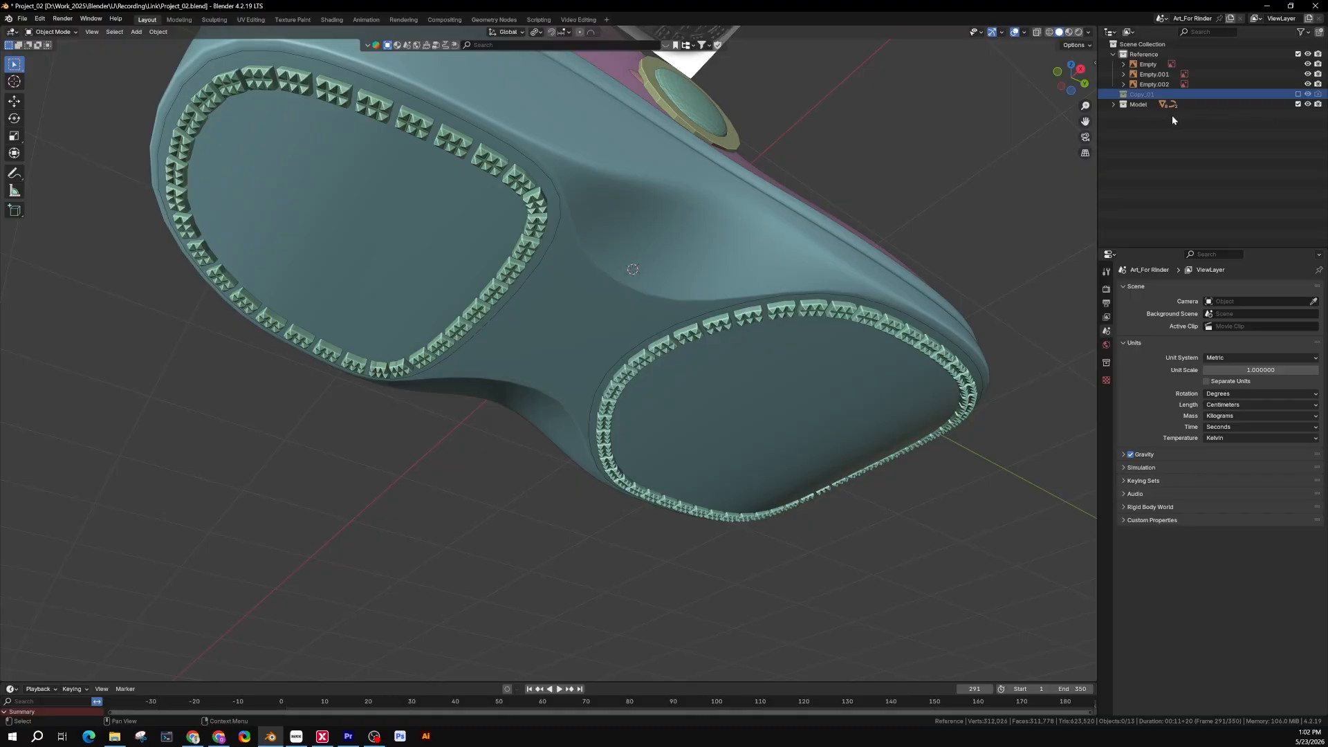
{"action": "left_click", "coordinate": [1123, 105]}
{"action": "left_click", "coordinate": [1112, 105]}
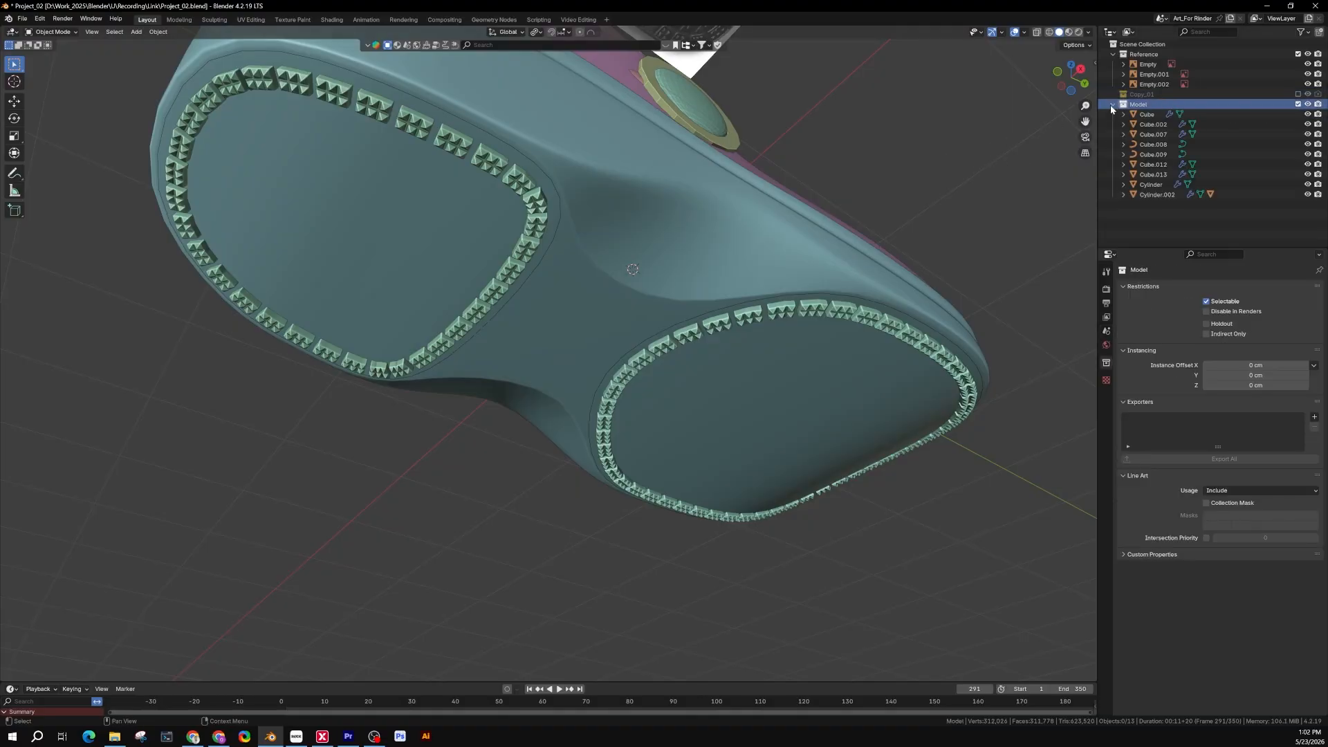
Step: Reselect the two tread rings and their guide curves on the sole, leaving the sole body Cube unselected
{"action": "scroll", "coordinate": [675, 325], "scroll_direction": "up", "scroll_amount": 6}
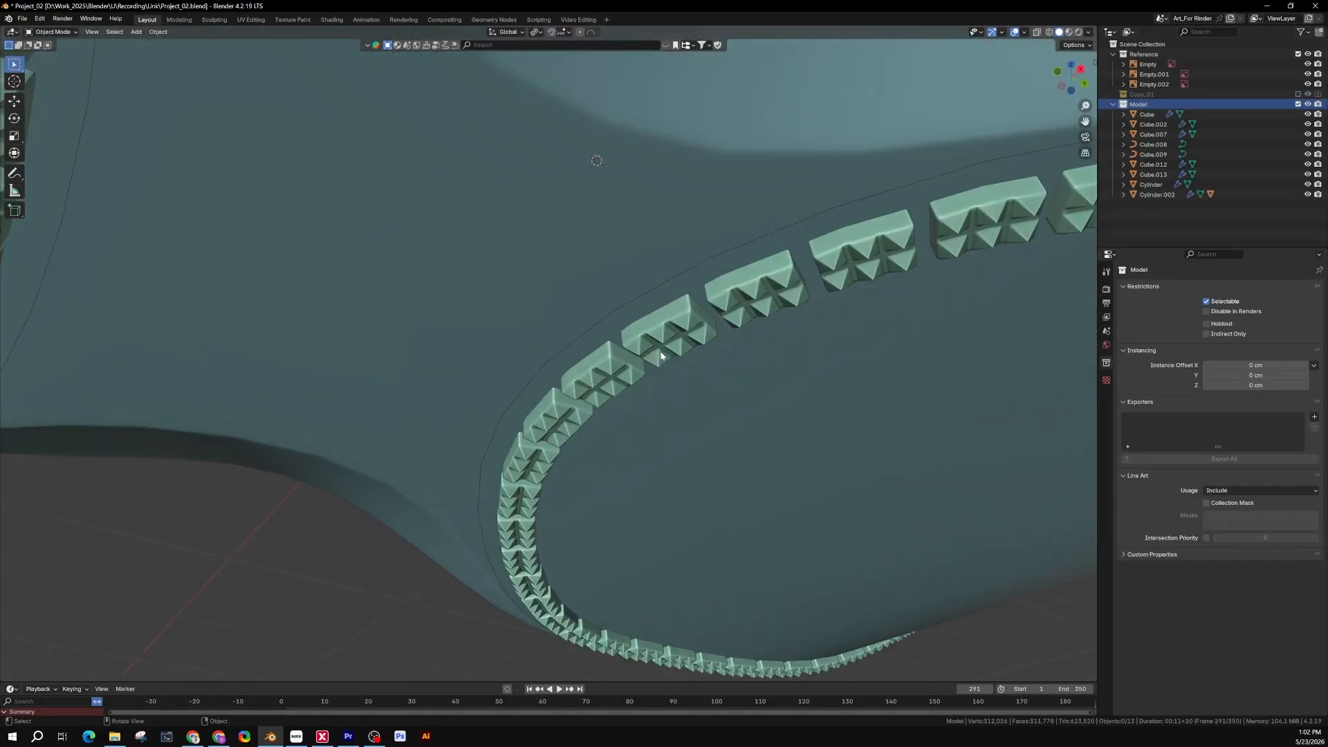
{"action": "left_click", "coordinate": [674, 322]}
{"action": "scroll", "coordinate": [643, 283], "scroll_direction": "down", "scroll_amount": 5}
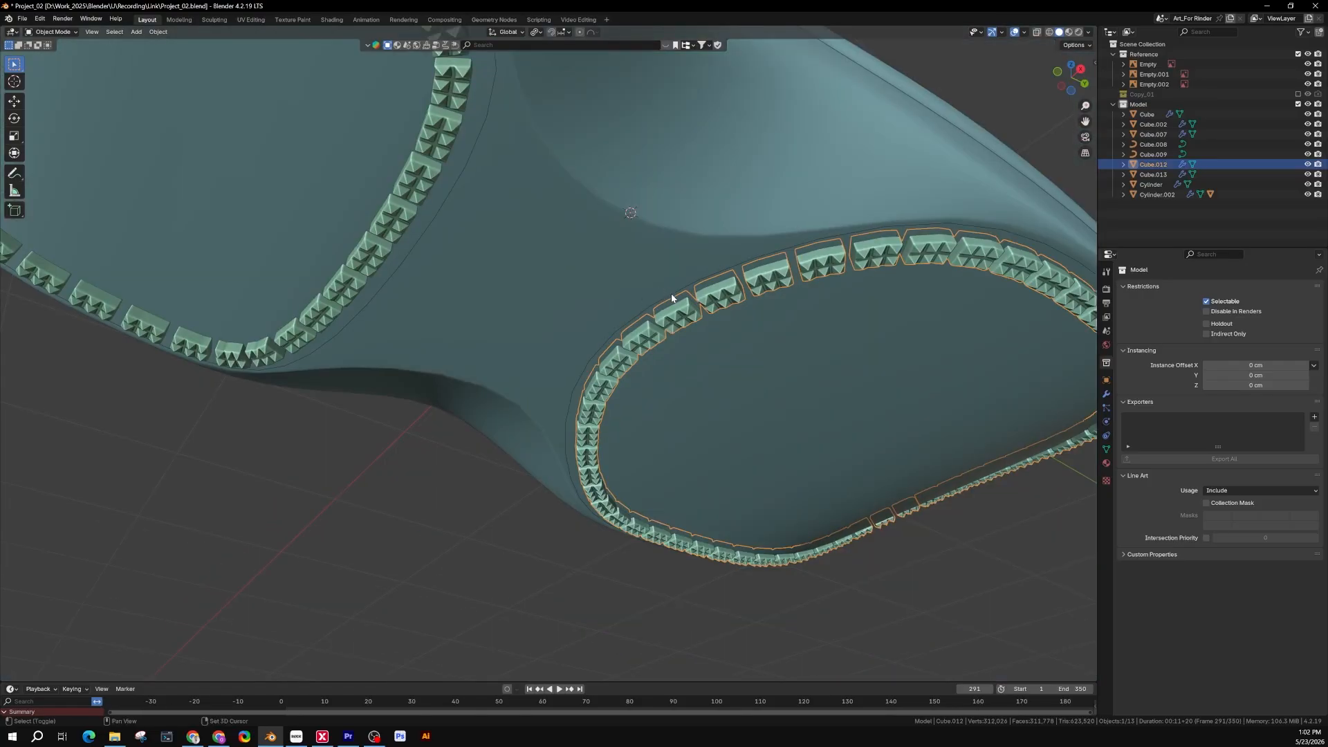
{"action": "left_click", "coordinate": [672, 296], "text": "shift"}
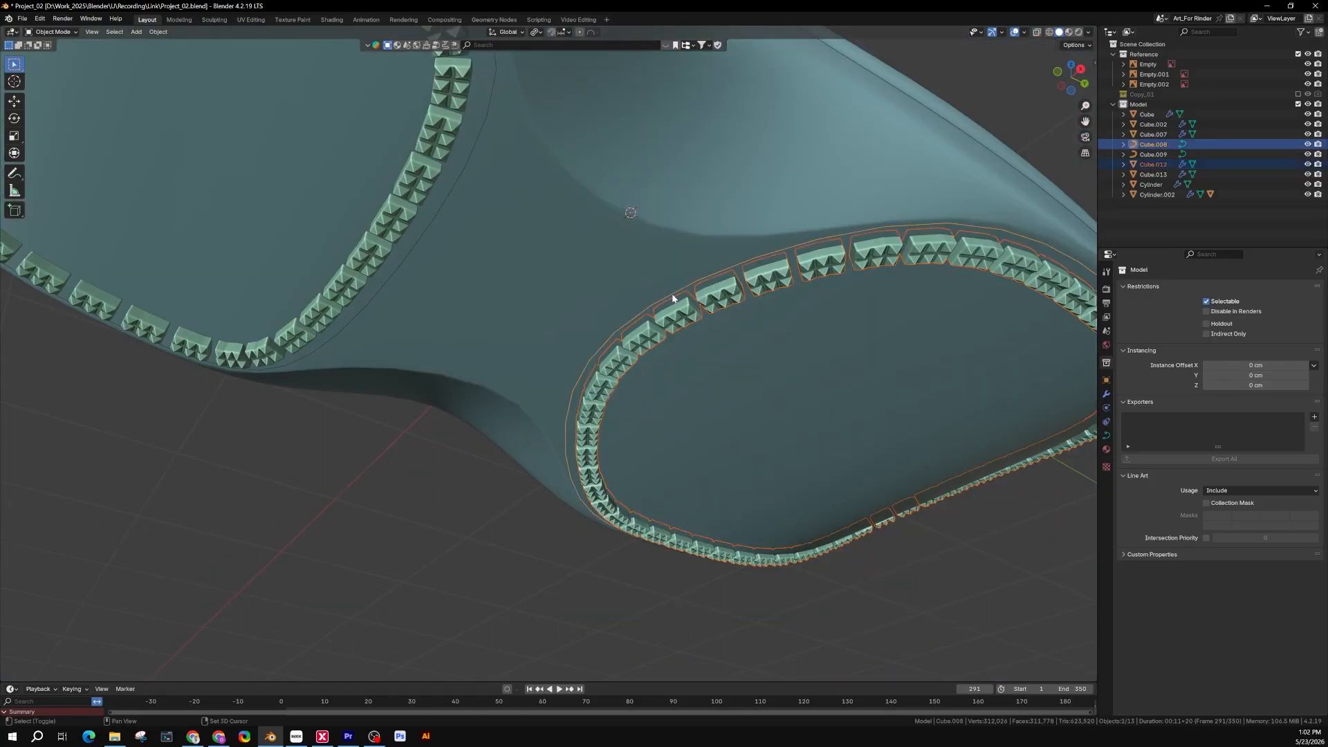
{"action": "left_click", "coordinate": [451, 191], "text": "shift"}
{"action": "left_click", "coordinate": [434, 182], "text": "shift"}
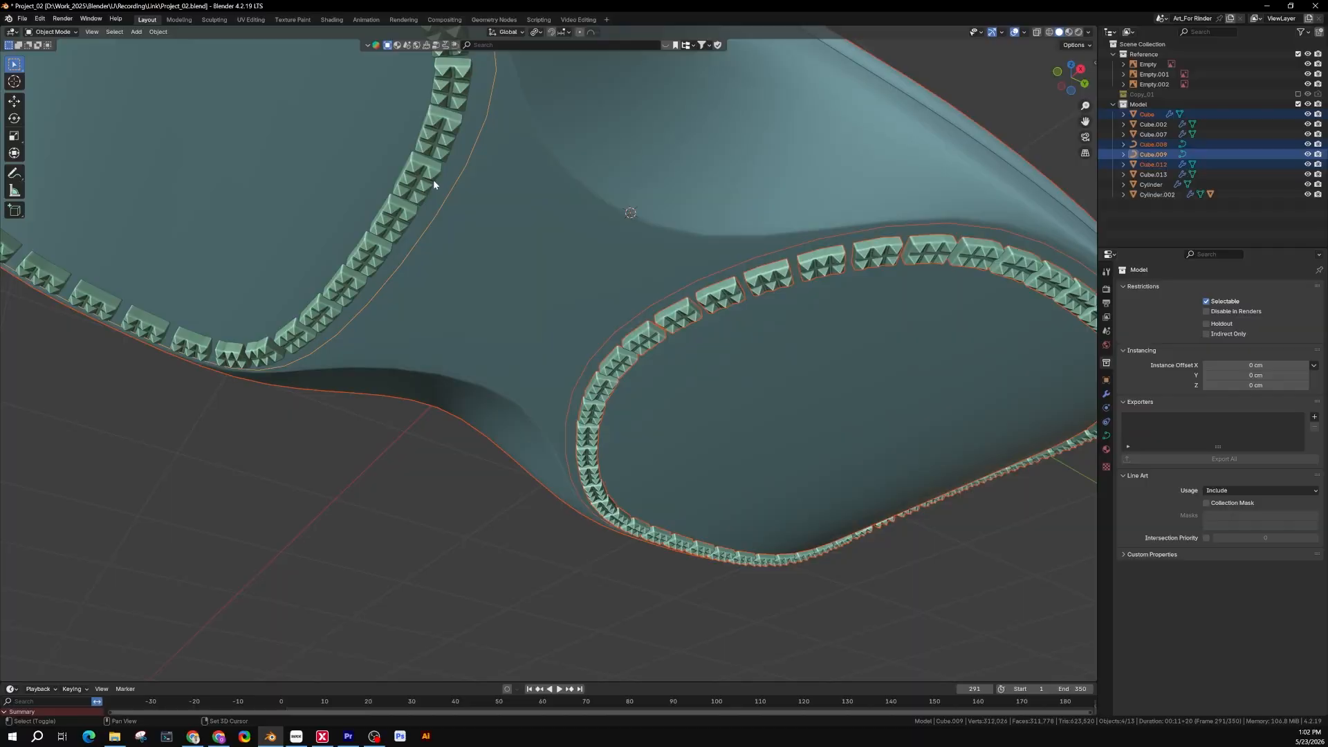
{"action": "left_click", "coordinate": [434, 181], "text": "shift"}
{"action": "left_click", "coordinate": [477, 206], "text": "shift"}
{"action": "left_click", "coordinate": [488, 241], "text": "shift"}
{"action": "scroll", "coordinate": [492, 239], "scroll_direction": "down", "scroll_amount": 6}
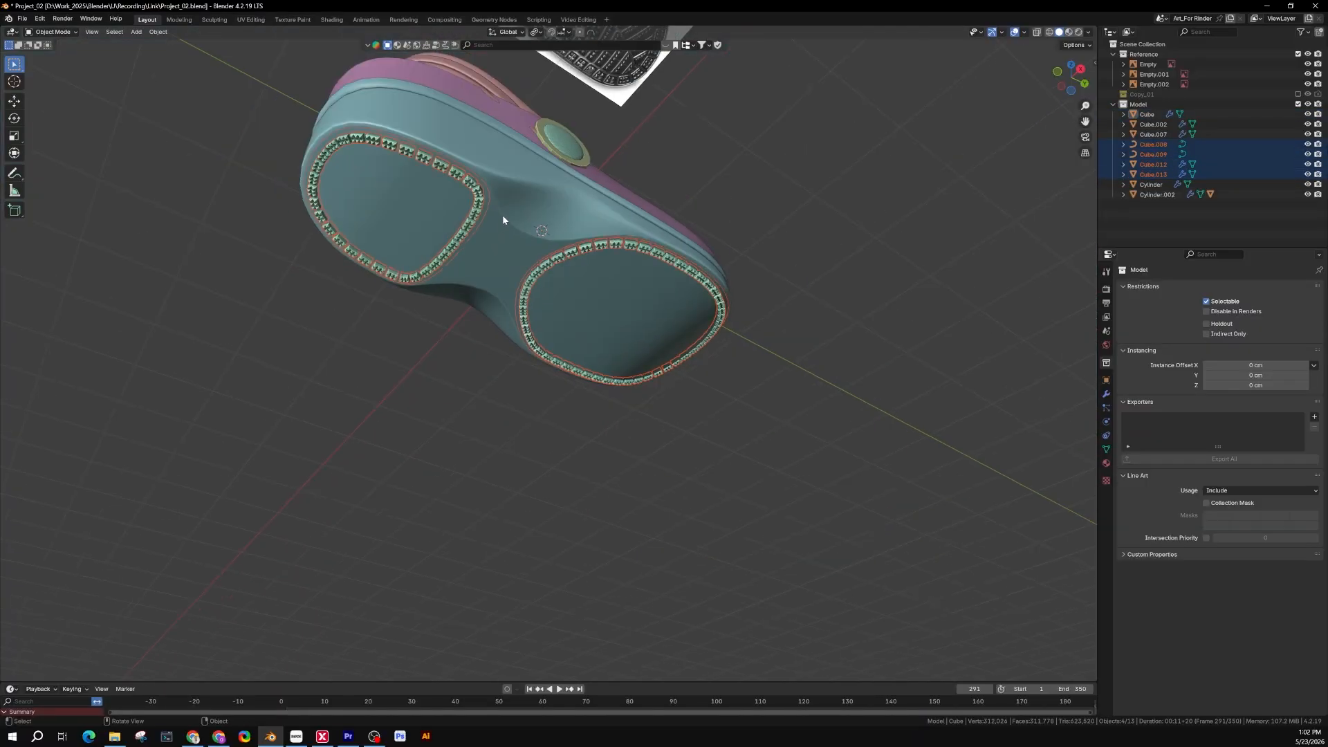
Step: Add the sole reference image Empty.002 to the selection and isolate the selected objects in local view
{"action": "scroll", "coordinate": [503, 220], "scroll_direction": "up", "scroll_amount": 5, "text": "shift"}
{"action": "left_click", "coordinate": [580, 176], "text": "shift"}
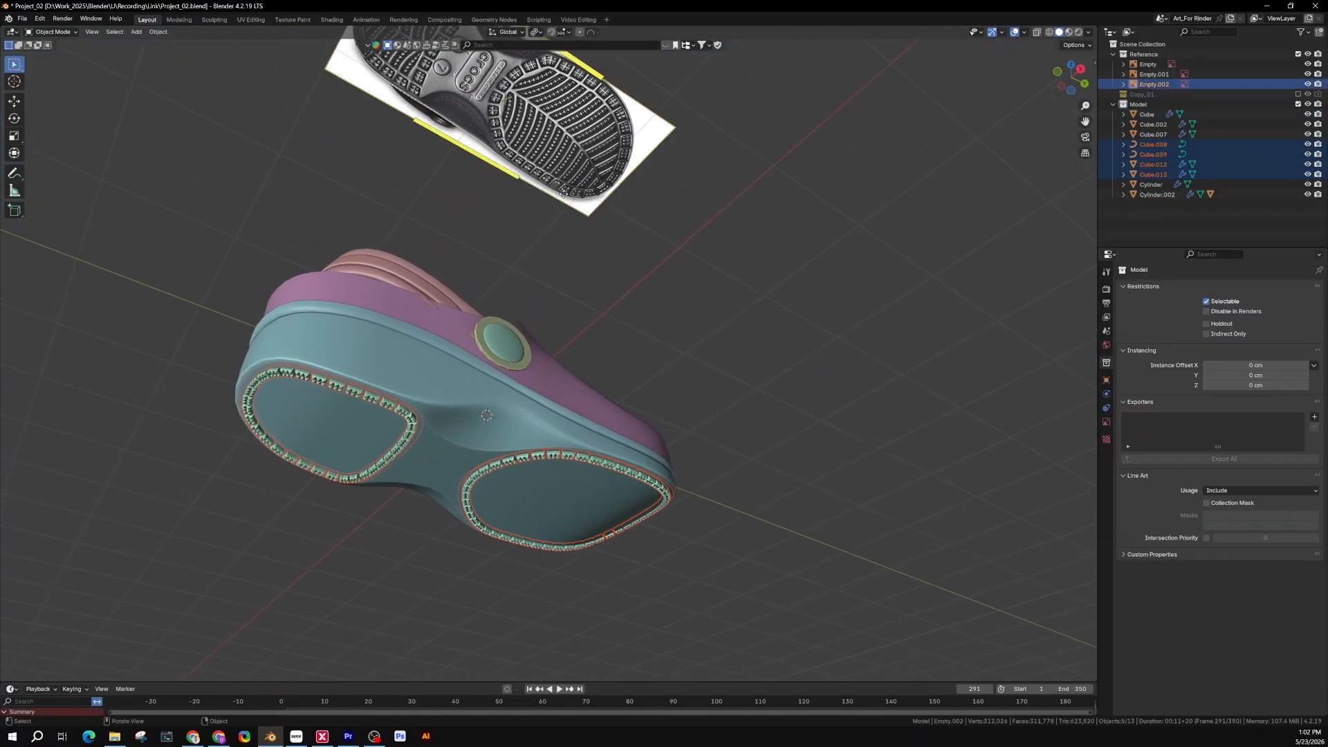
{"action": "middle_click_drag", "start_coordinate": [546, 346], "coordinate": [548, 297]}
{"action": "middle_click_drag", "start_coordinate": [547, 297], "coordinate": [482, 373], "text": "shift"}
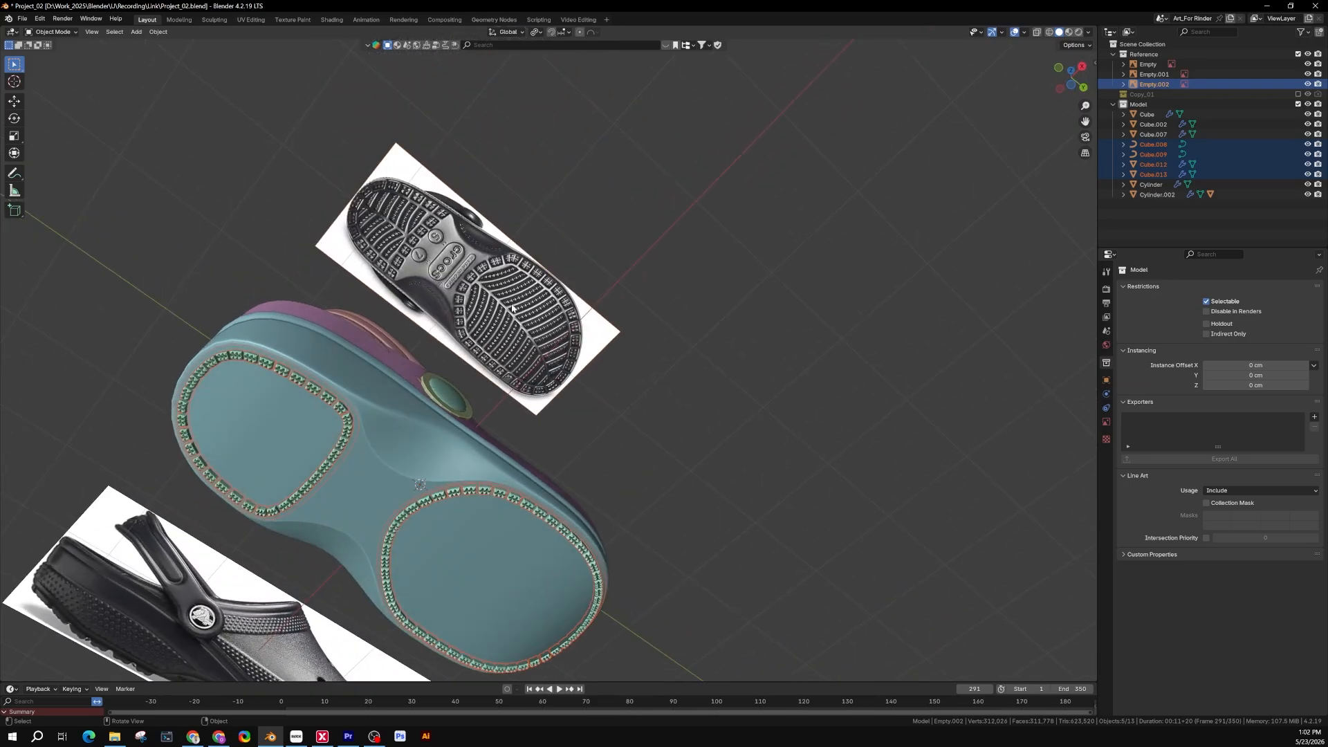
{"action": "key", "text": "KP_Divide"}
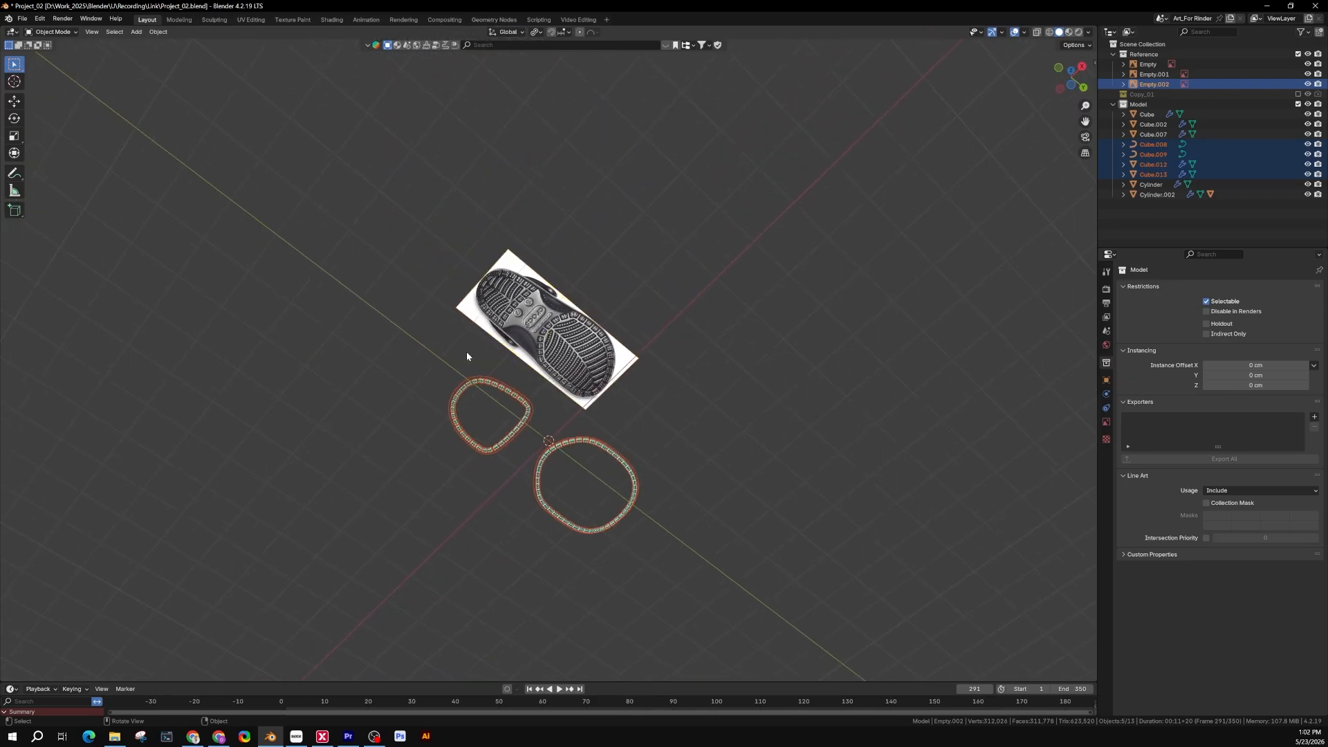
Step: Duplicate the two tread rings and their guide curves in place and move the copies to the Copy_01 collection
{"action": "scroll", "coordinate": [579, 426], "scroll_direction": "up", "scroll_amount": 5}
{"action": "middle_click_drag", "start_coordinate": [673, 426], "coordinate": [596, 417]}
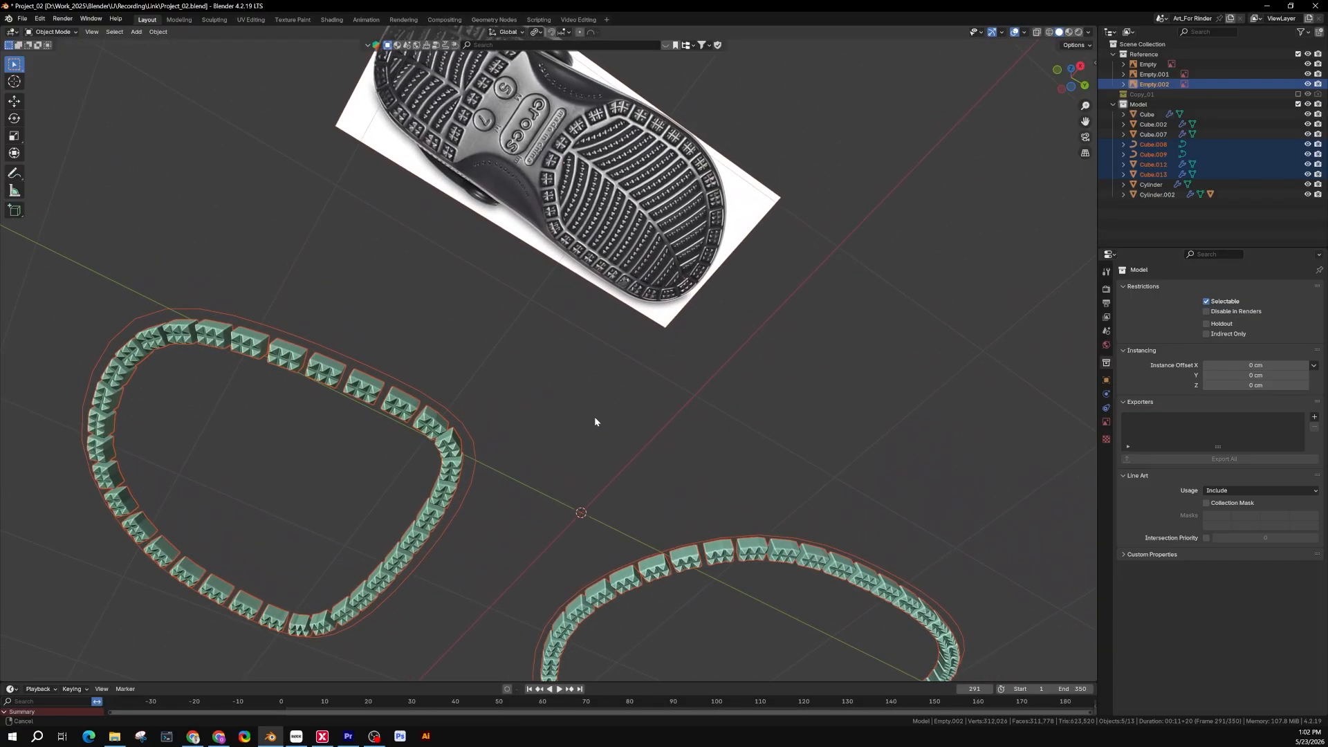
{"action": "key", "text": "ctrl+KP_7"}
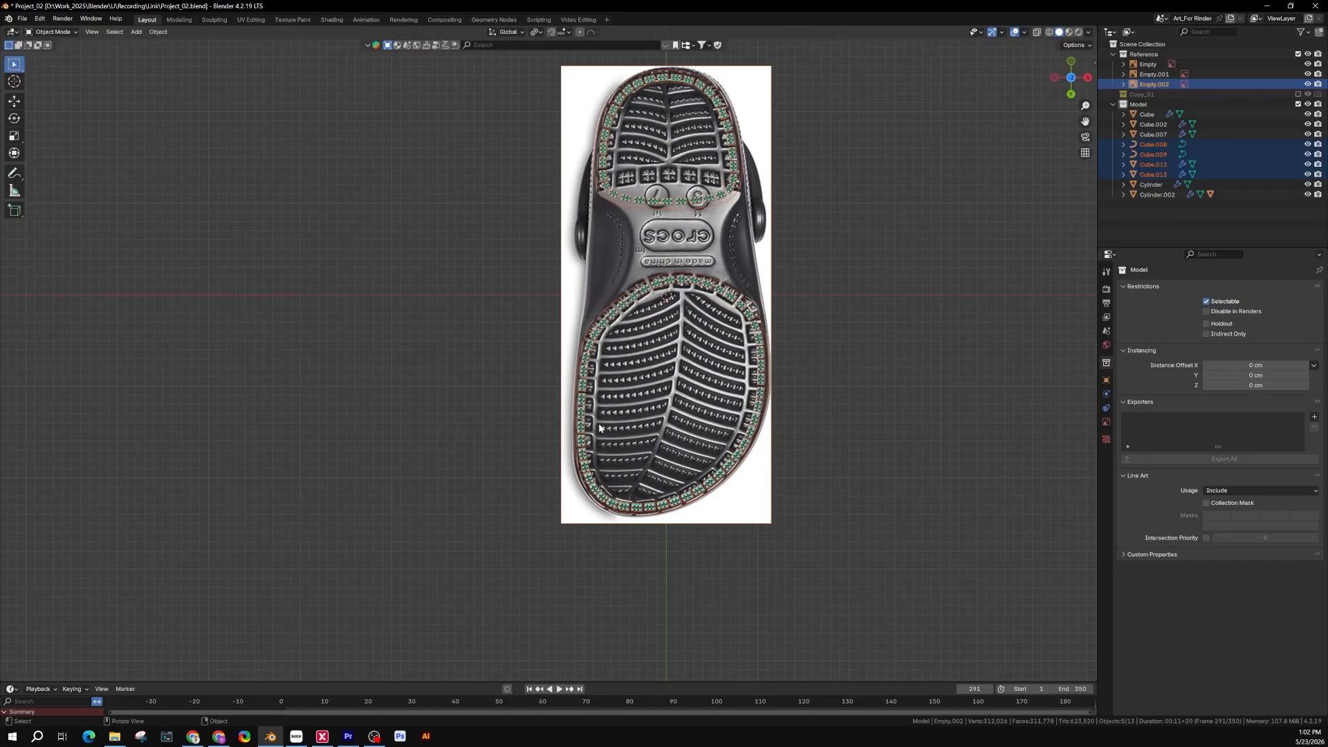
{"action": "middle_click_drag", "start_coordinate": [924, 379], "coordinate": [751, 363], "text": "shift"}
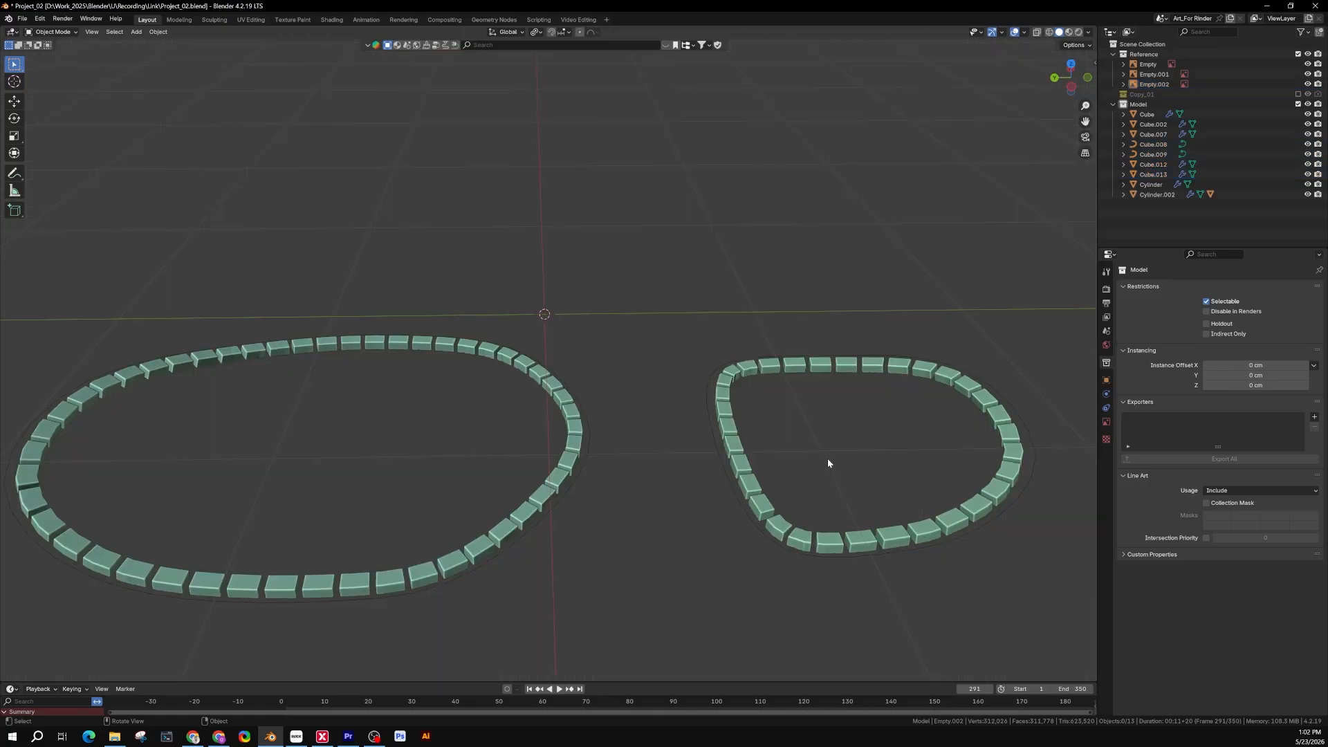
{"action": "left_click_drag", "start_coordinate": [833, 429], "coordinate": [516, 493]}
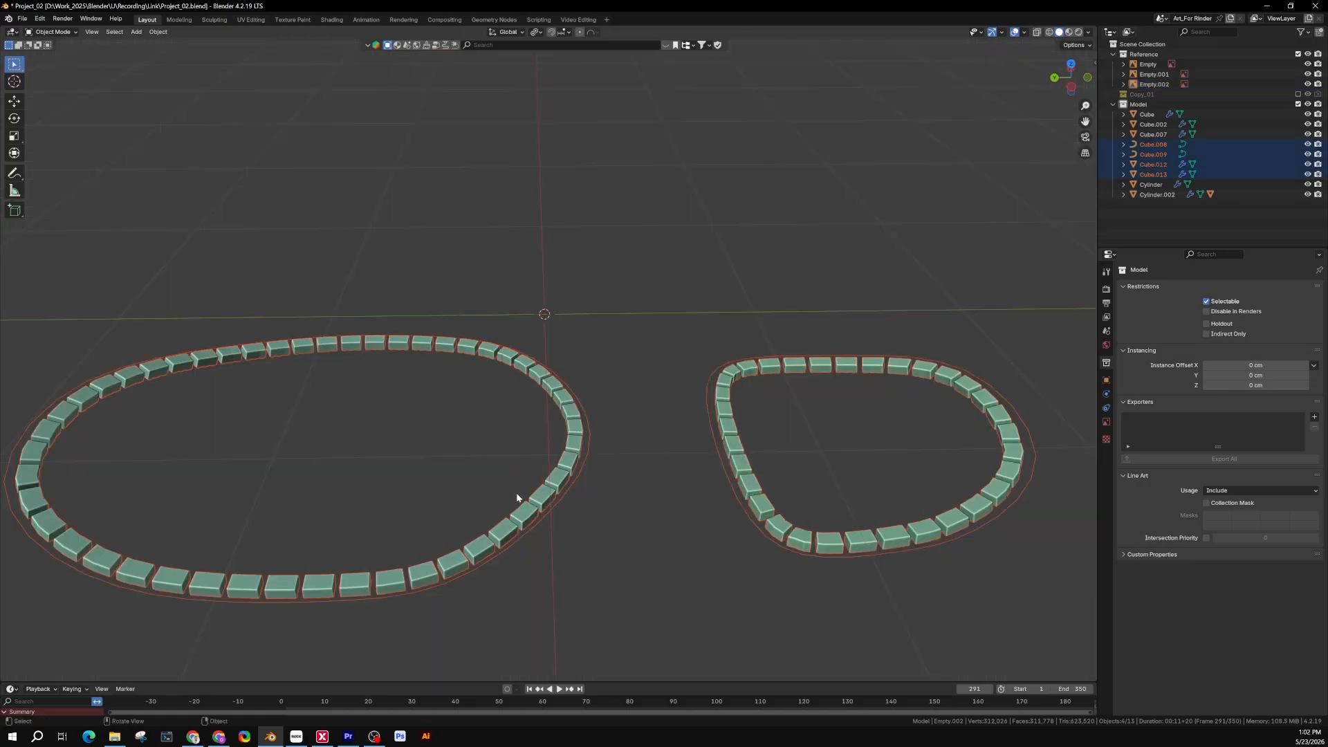
{"action": "key", "text": "shift+d"}
{"action": "right_click", "coordinate": [613, 465]}
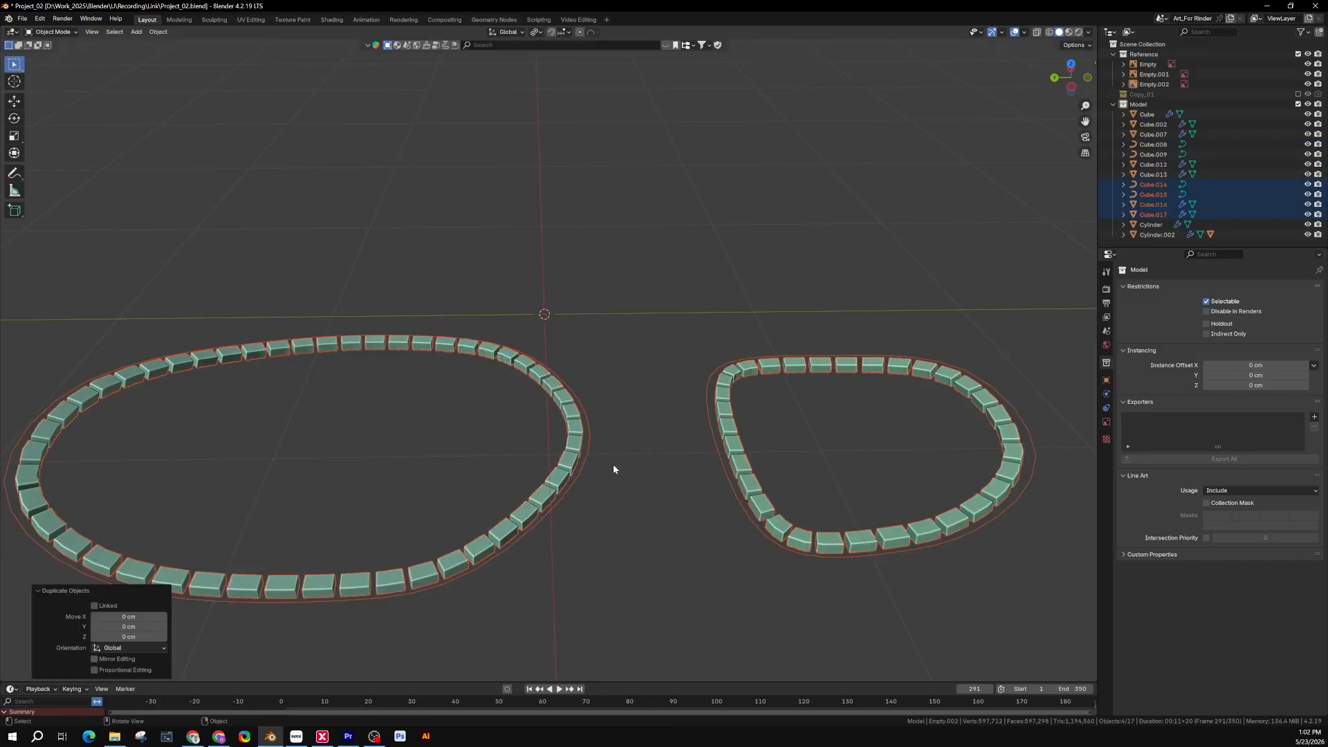
{"action": "key", "text": "m"}
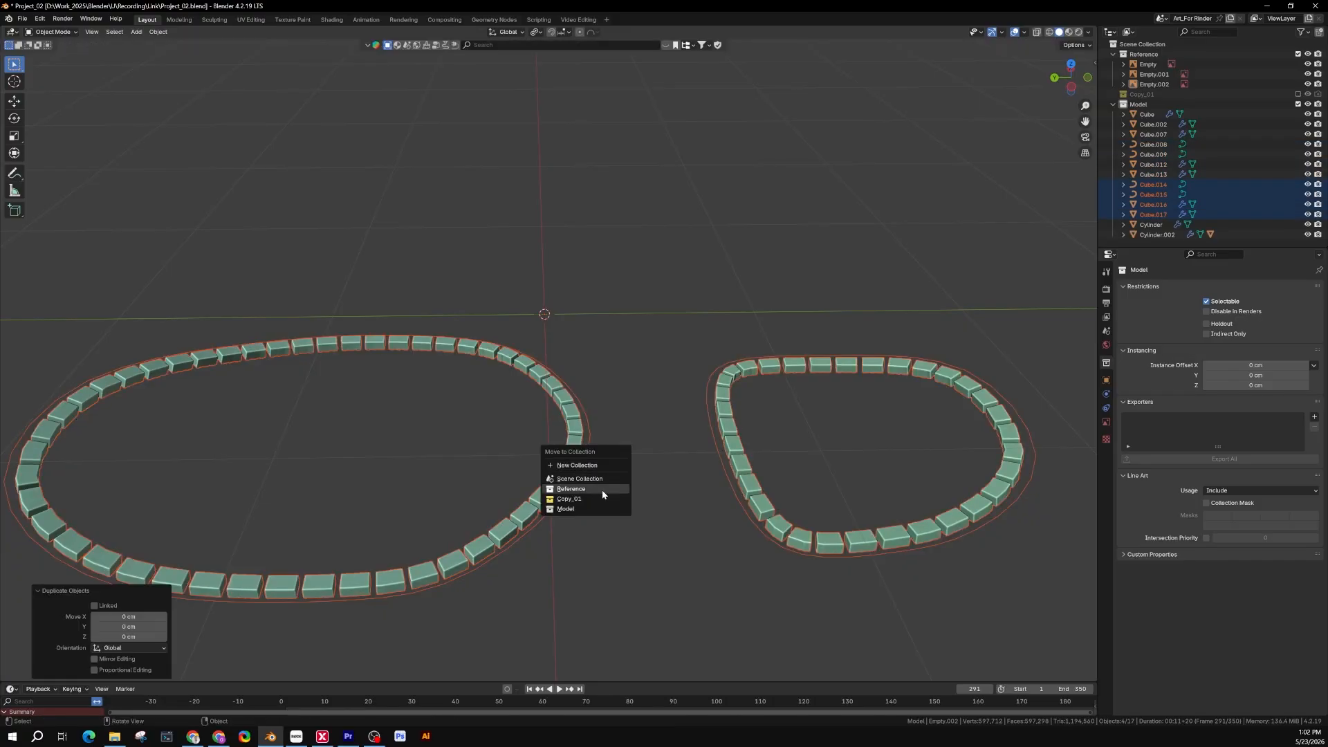
{"action": "left_click", "coordinate": [569, 499]}
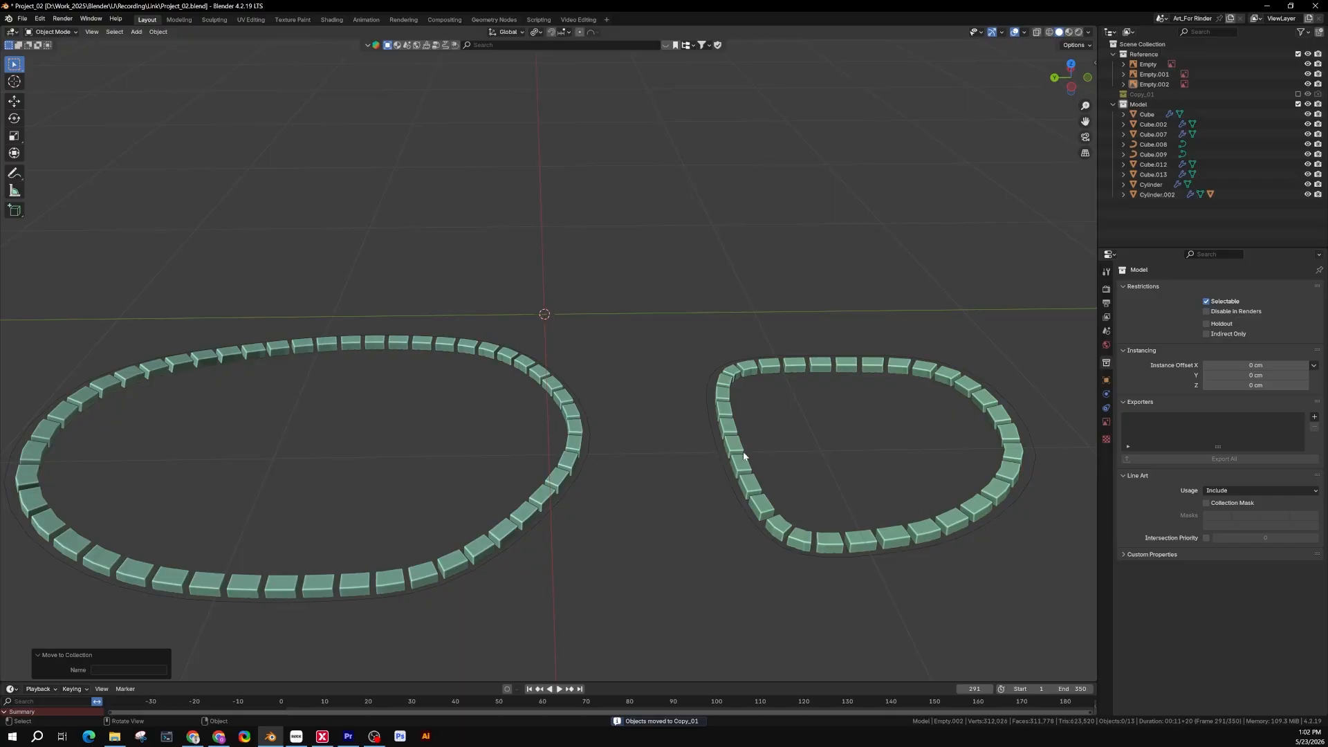
Step: Apply the Array and Curve modifiers on the smaller heel tread ring Cube.013, keeping its Subdivision modifier
{"action": "scroll", "coordinate": [744, 455], "scroll_direction": "up", "scroll_amount": 5}
{"action": "left_click", "coordinate": [700, 346]}
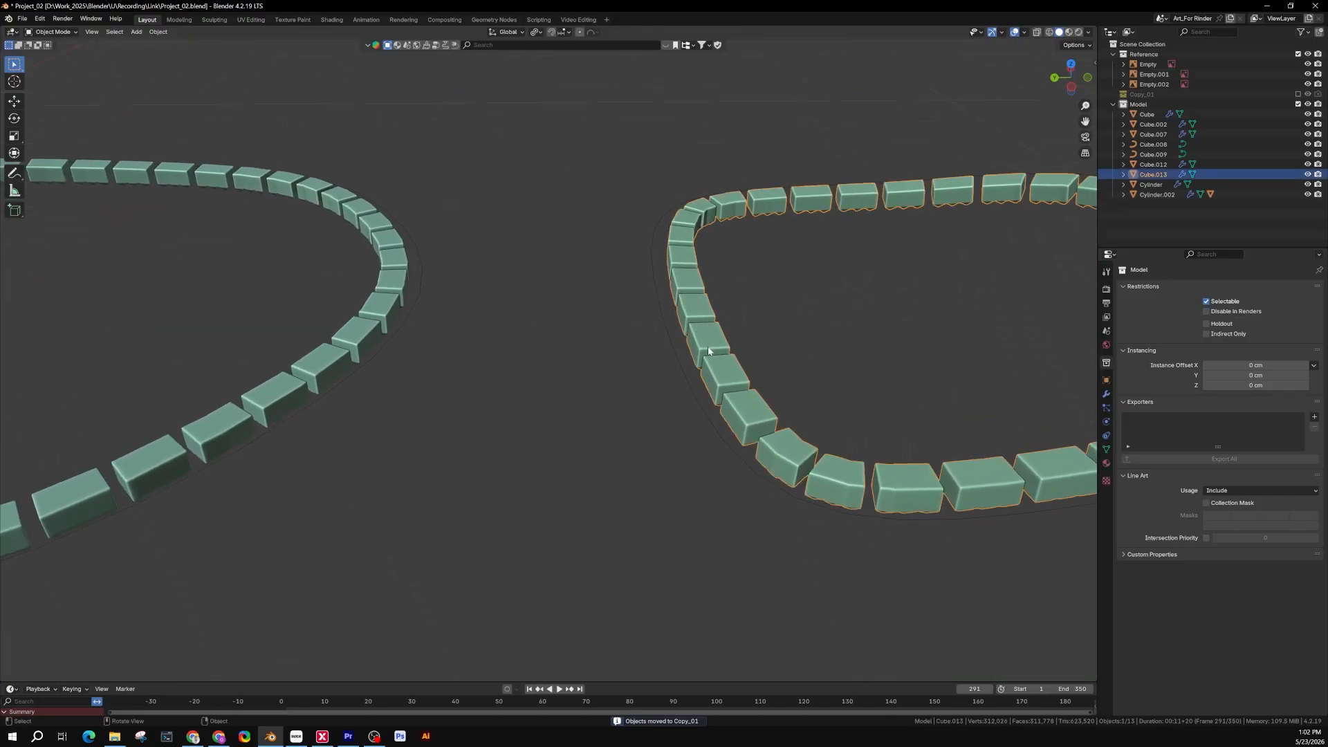
{"action": "left_click", "coordinate": [1106, 393]}
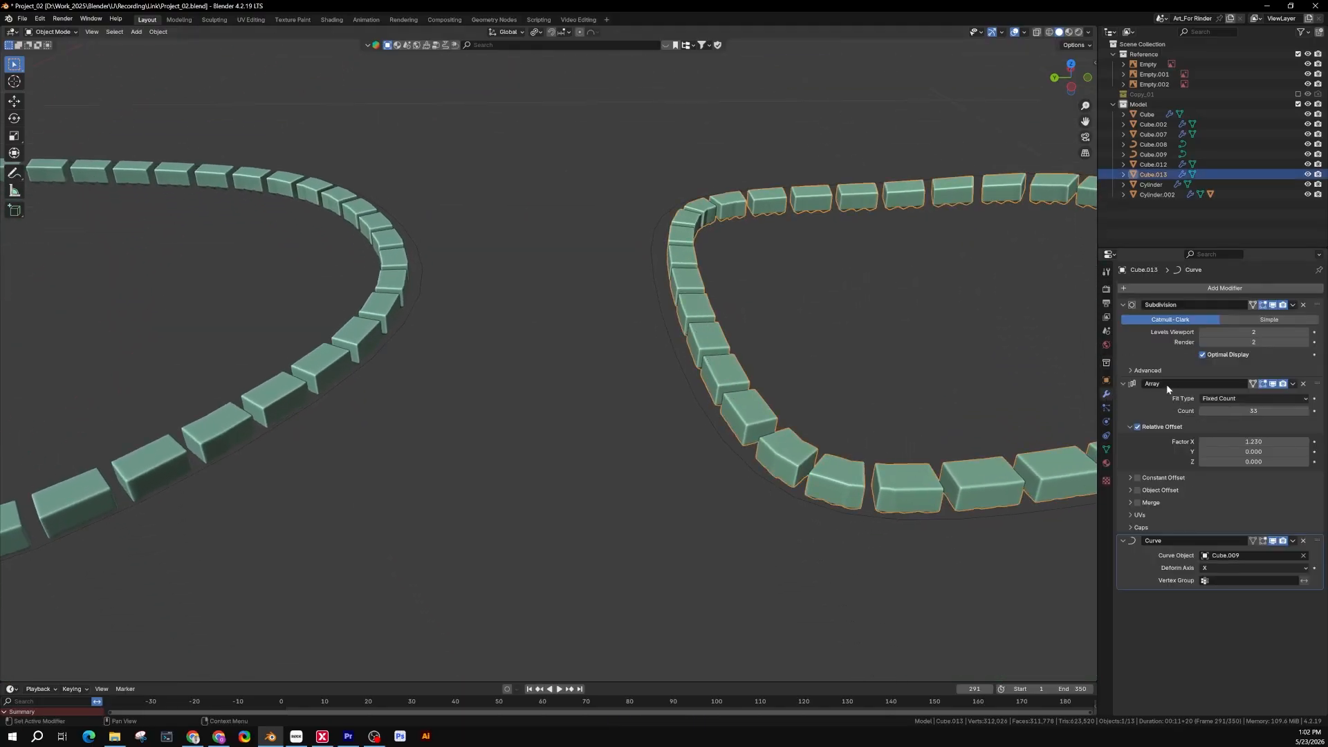
{"action": "left_click", "coordinate": [1292, 385]}
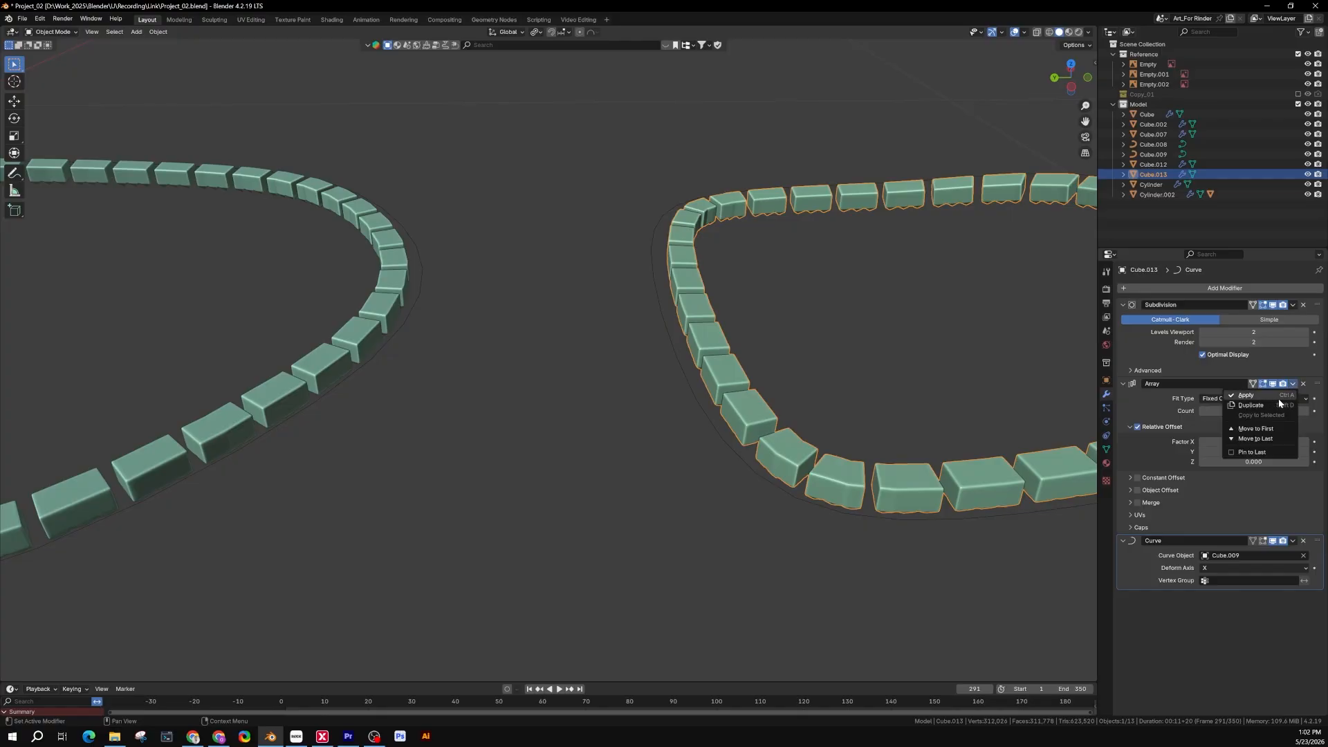
{"action": "left_click", "coordinate": [1281, 398]}
{"action": "left_click", "coordinate": [1293, 384]}
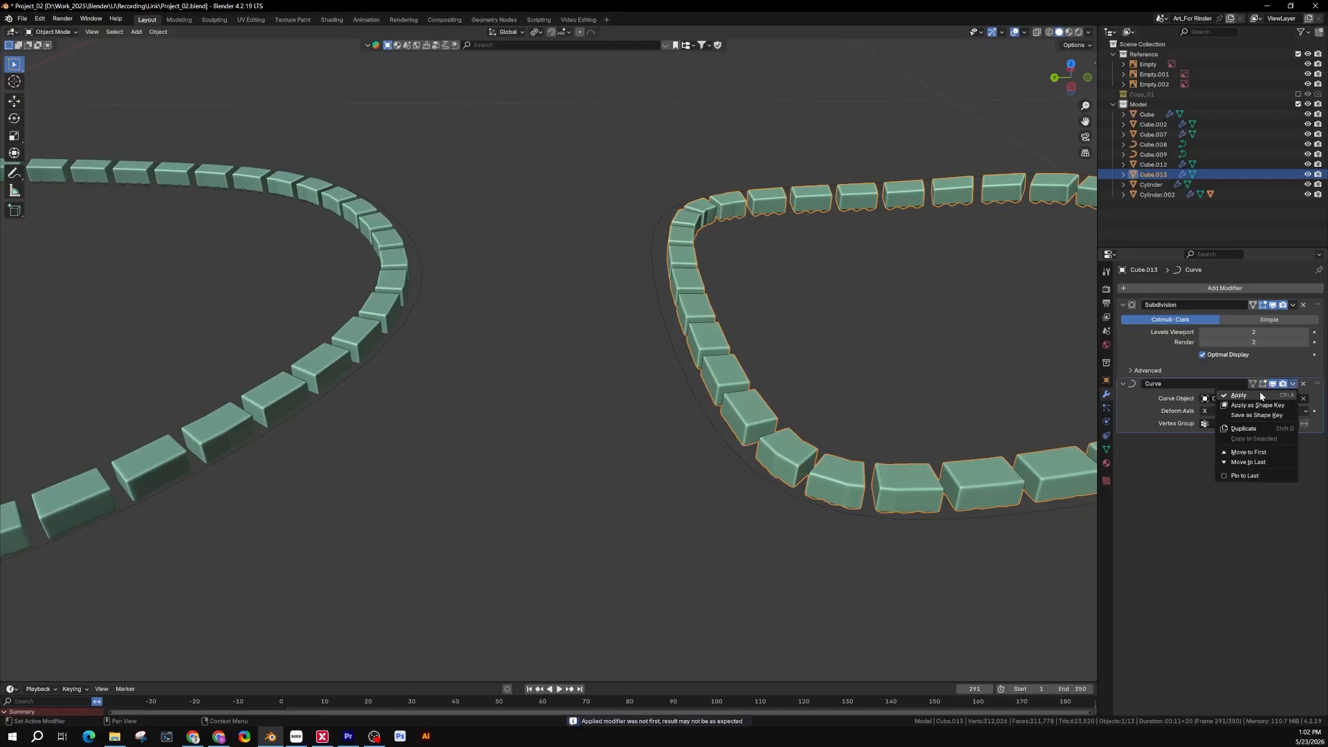
{"action": "left_click", "coordinate": [1256, 396]}
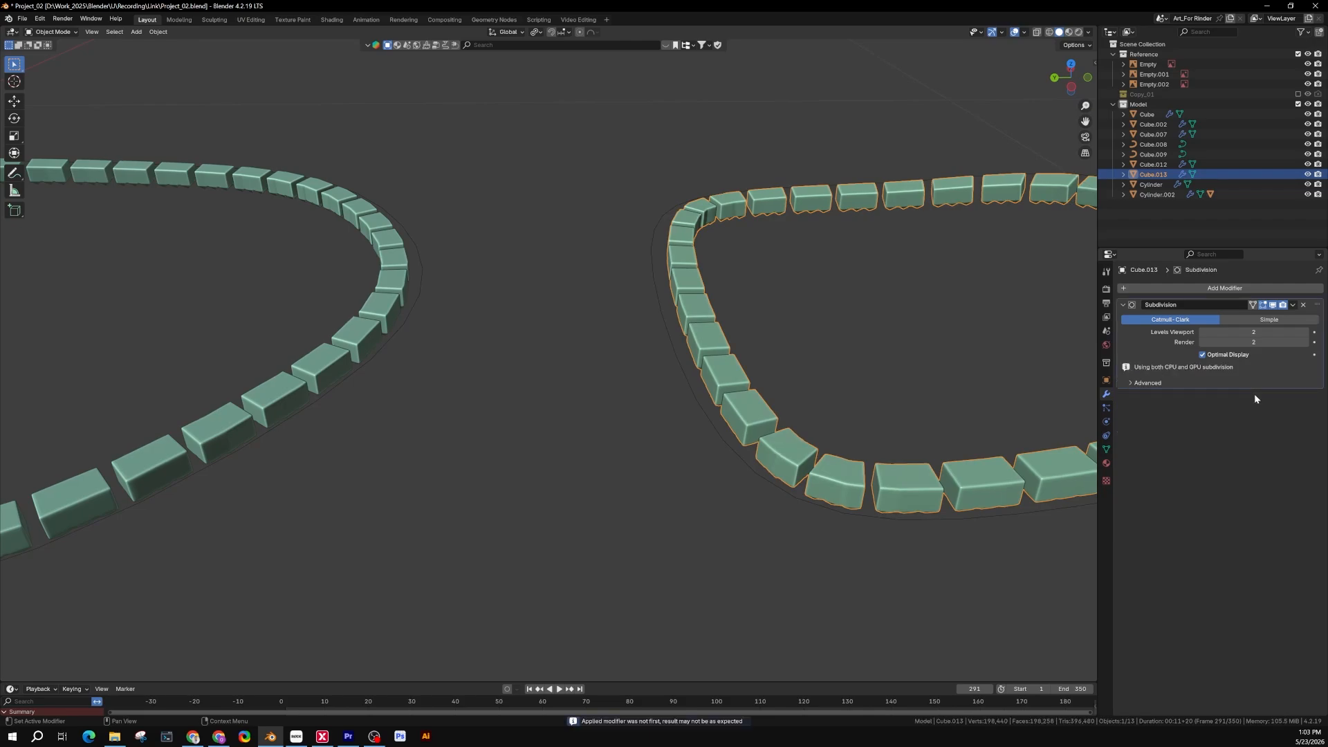
Step: Delete the guide curve Cube.009 around the smaller heel tread ring
{"action": "left_click", "coordinate": [712, 424]}
{"action": "left_click", "coordinate": [677, 401]}
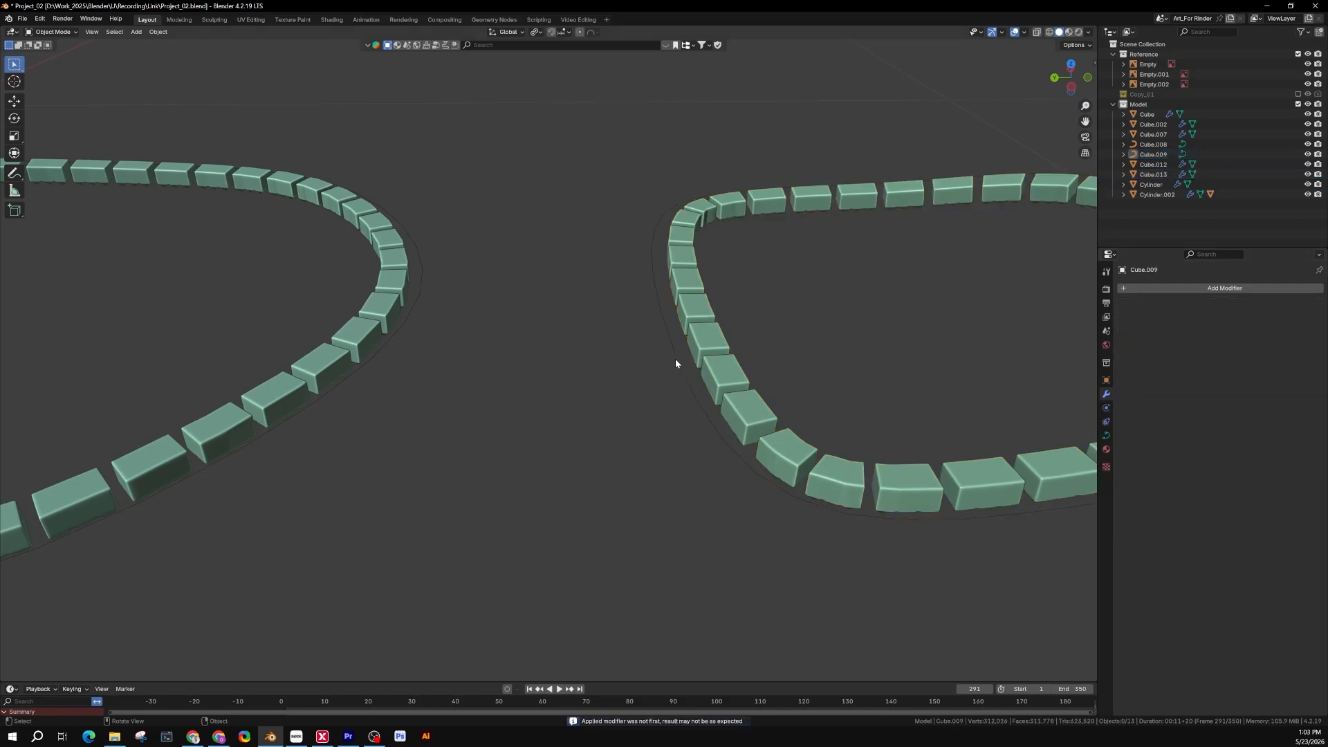
{"action": "left_click", "coordinate": [676, 361]}
{"action": "key", "text": "Delete"}
Step: Apply the Array and Curve modifiers on the larger forefoot tread ring Cube.012, keeping its Subdivision modifier
{"action": "middle_click_drag", "start_coordinate": [581, 386], "coordinate": [749, 396]}
{"action": "left_click", "coordinate": [749, 396]}
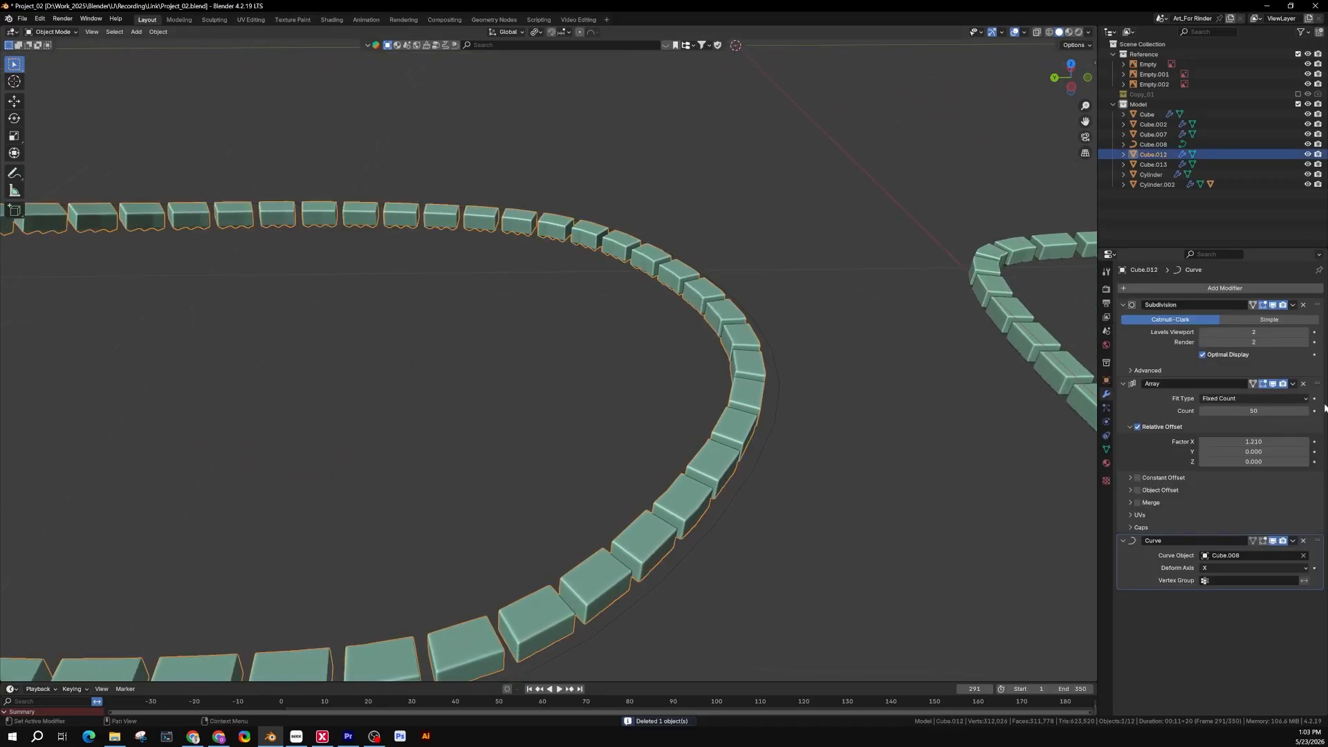
{"action": "left_click", "coordinate": [1293, 384]}
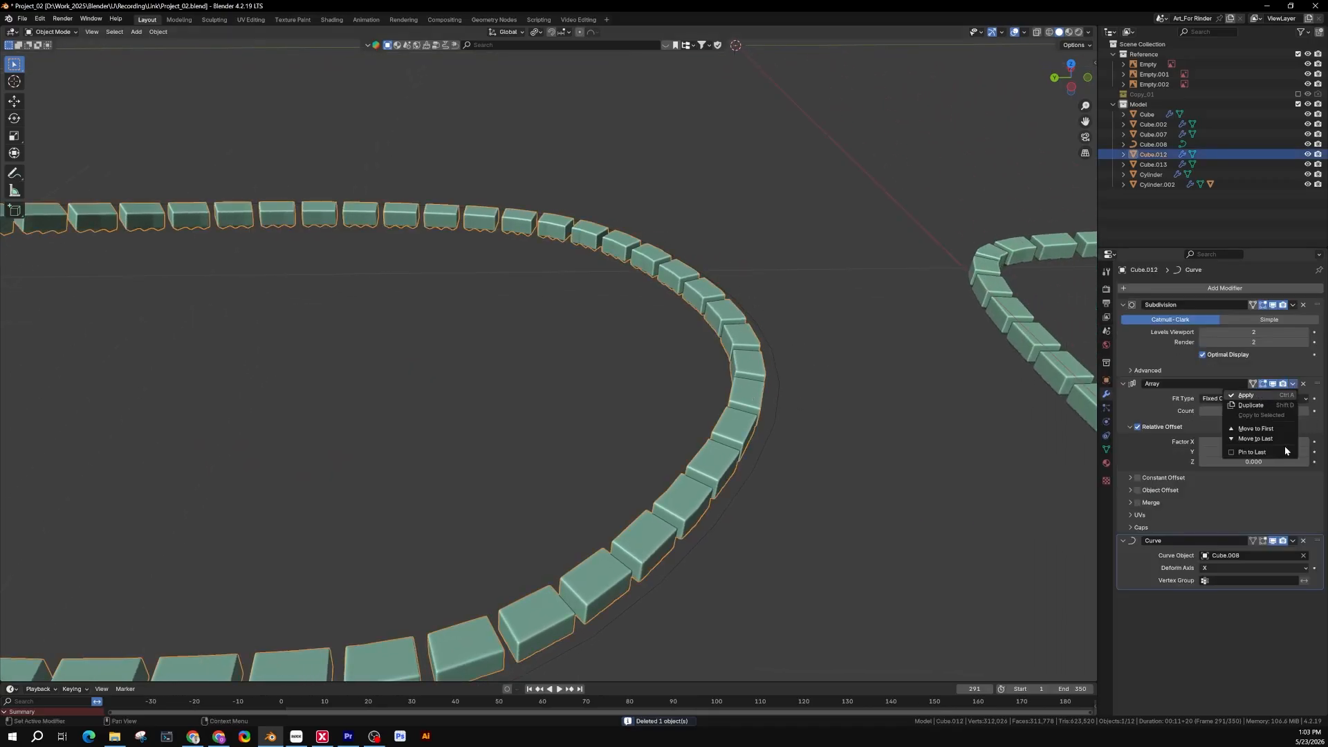
{"action": "key", "text": "ctrl+a"}
{"action": "left_click", "coordinate": [1293, 384]}
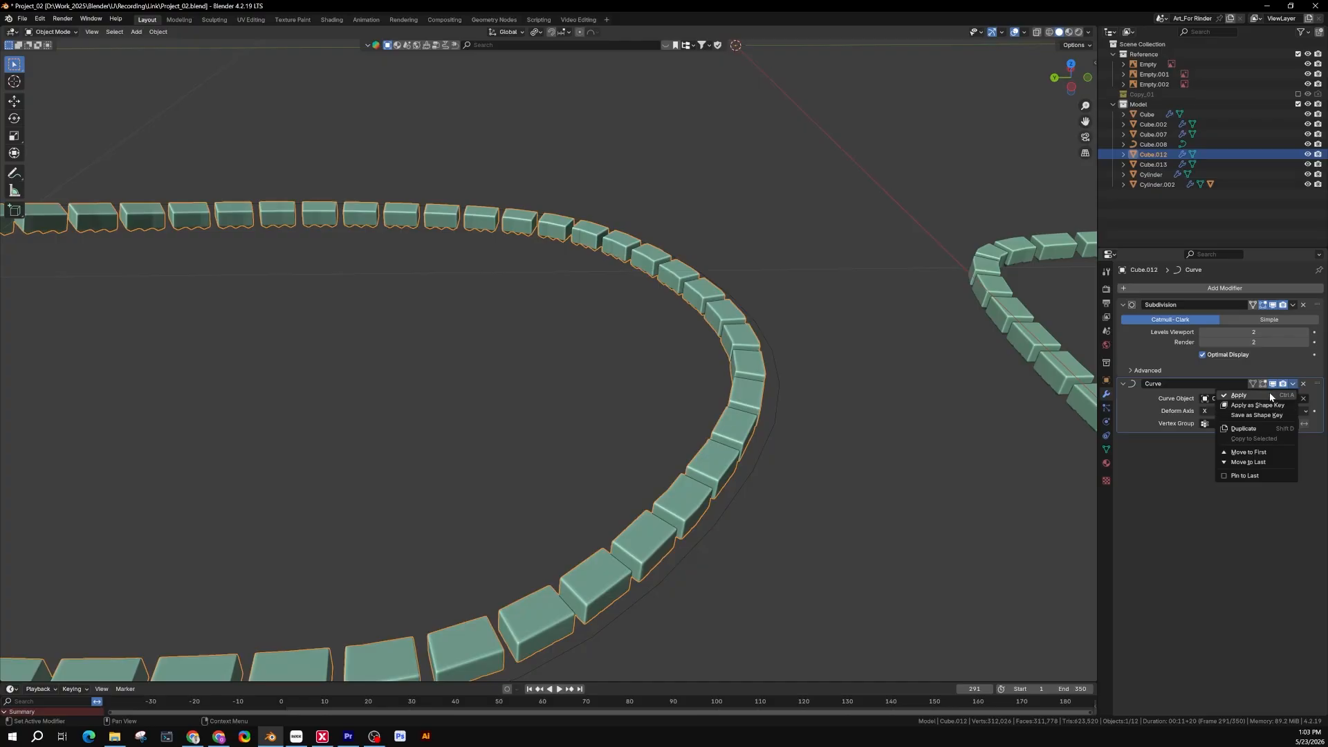
{"action": "key", "text": "ctrl+a"}
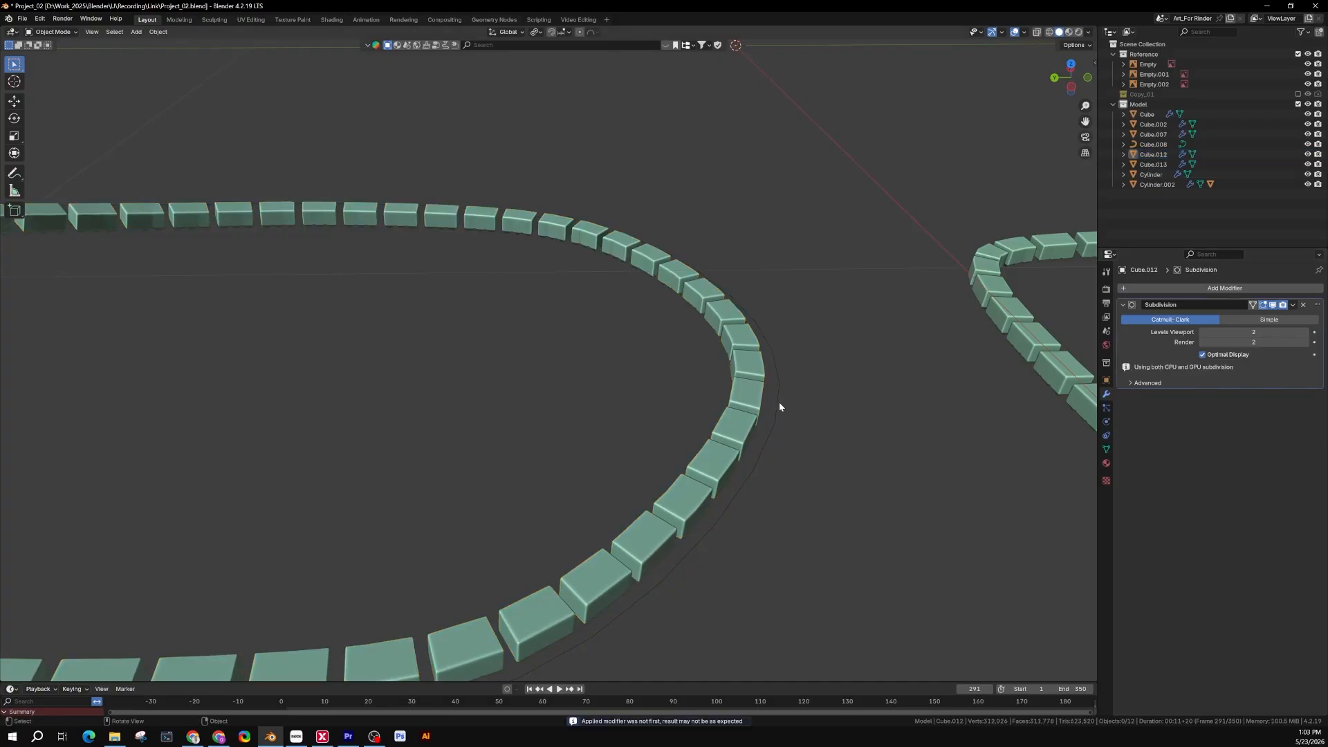
Step: Delete the guide curve Cube.008 around the larger forefoot tread ring
{"action": "left_click", "coordinate": [779, 403]}
{"action": "key", "text": "x"}
{"action": "left_click", "coordinate": [780, 403]}
{"action": "scroll", "coordinate": [796, 412], "scroll_direction": "down", "scroll_amount": 6}
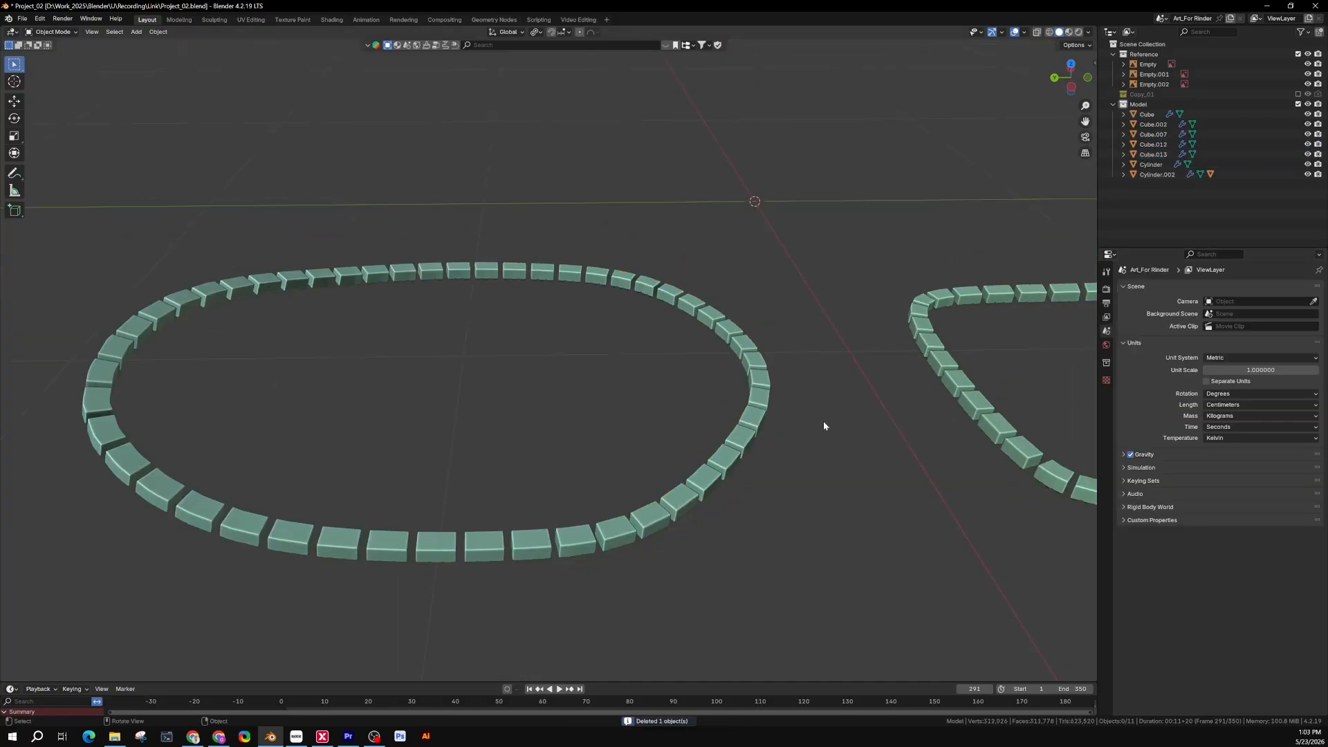
Step: Select the larger forefoot tread ring and set its origin to its geometry
{"action": "middle_click_drag", "start_coordinate": [823, 421], "coordinate": [765, 419]}
{"action": "scroll", "coordinate": [554, 405], "scroll_direction": "down", "scroll_amount": 2}
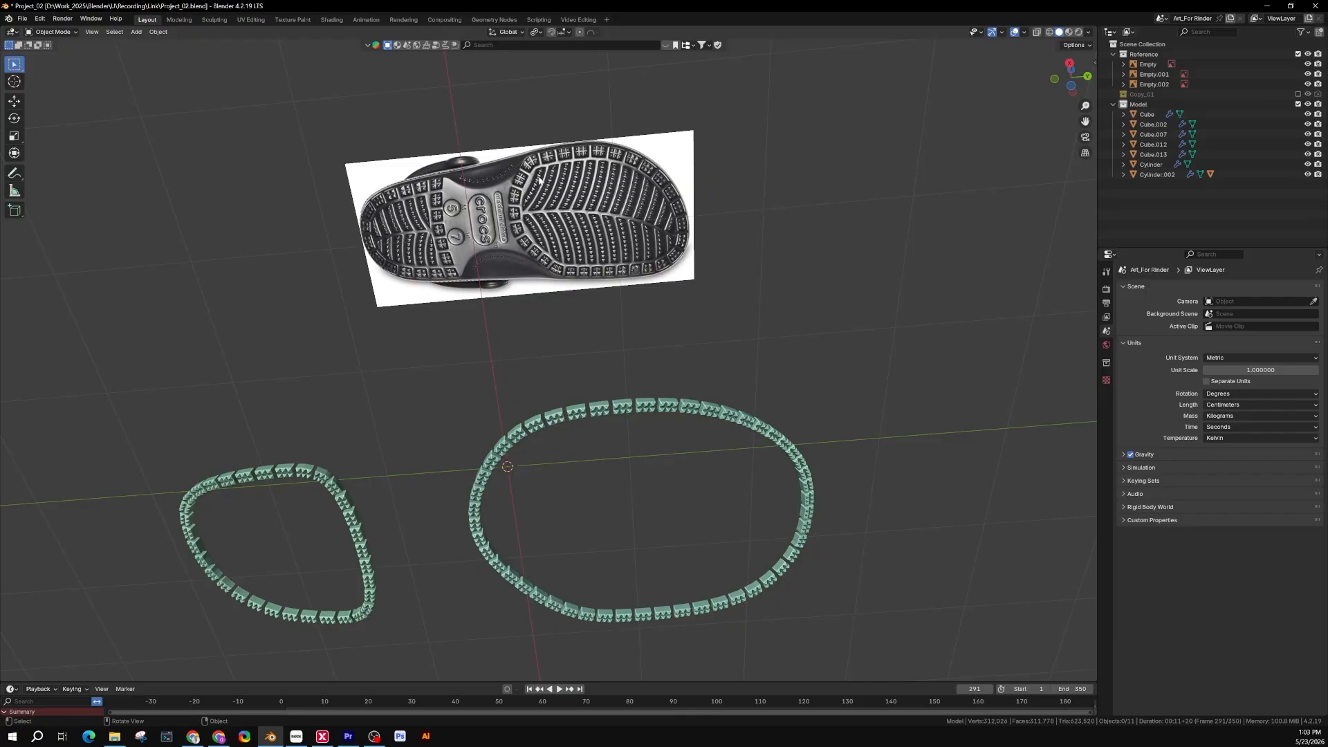
{"action": "middle_click_drag", "start_coordinate": [562, 337], "coordinate": [585, 422]}
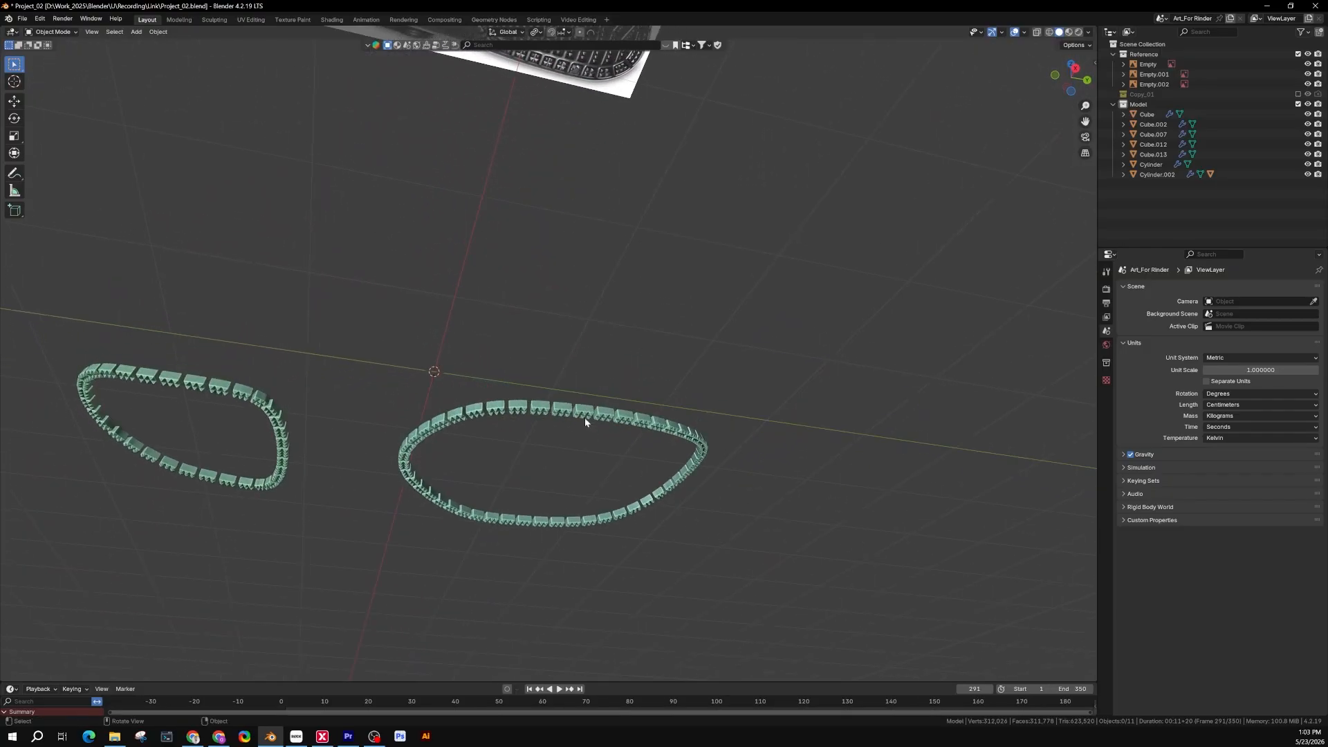
{"action": "left_click", "coordinate": [585, 417]}
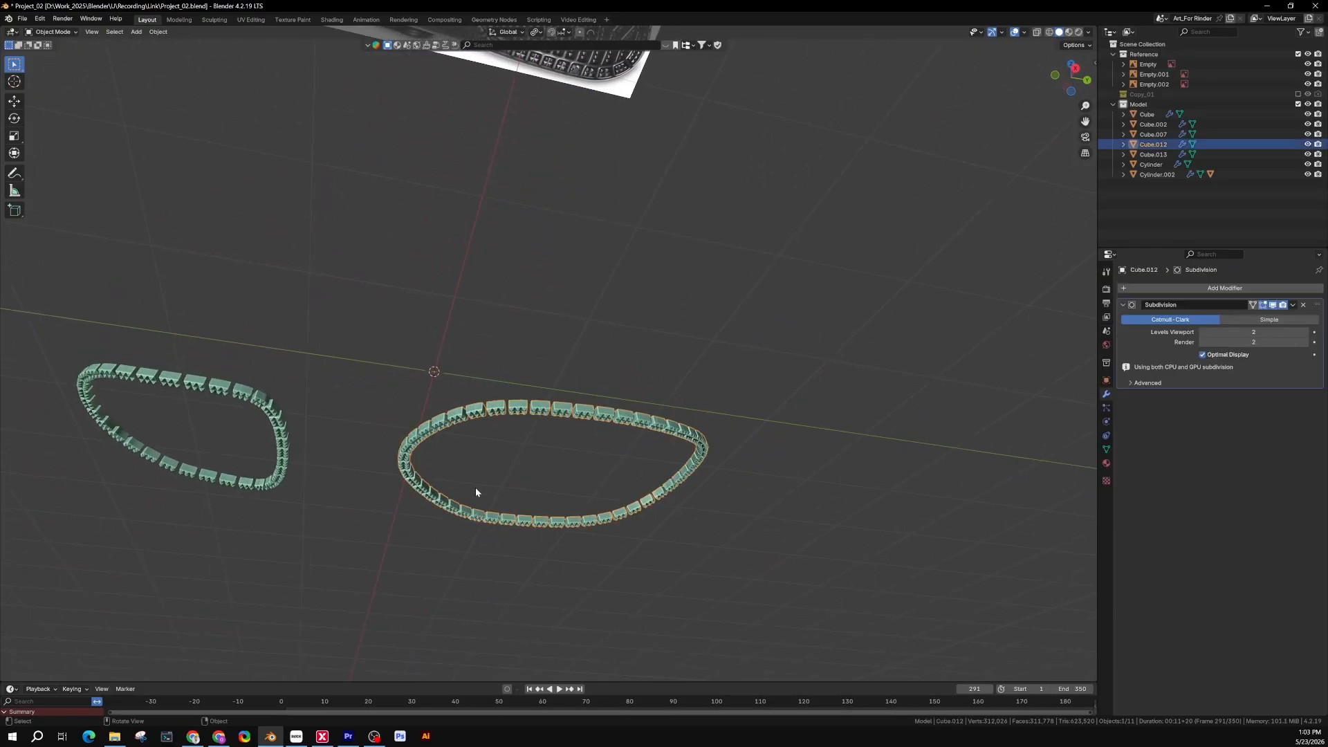
{"action": "middle_click_drag", "start_coordinate": [476, 492], "coordinate": [577, 436]}
{"action": "scroll", "coordinate": [545, 466], "scroll_direction": "up", "scroll_amount": 3}
{"action": "middle_click_drag", "start_coordinate": [342, 304], "coordinate": [344, 316]}
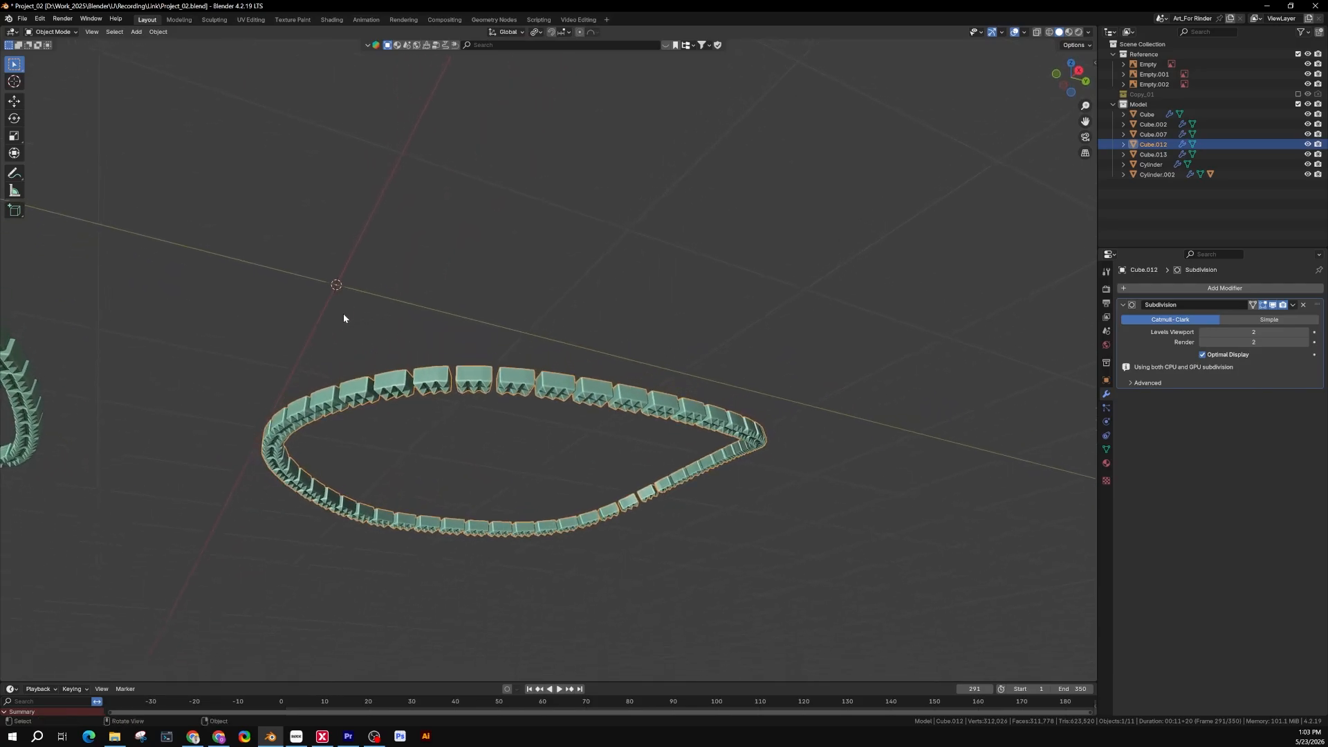
{"action": "middle_click_drag", "start_coordinate": [566, 440], "coordinate": [548, 466]}
{"action": "right_click", "coordinate": [546, 469]}
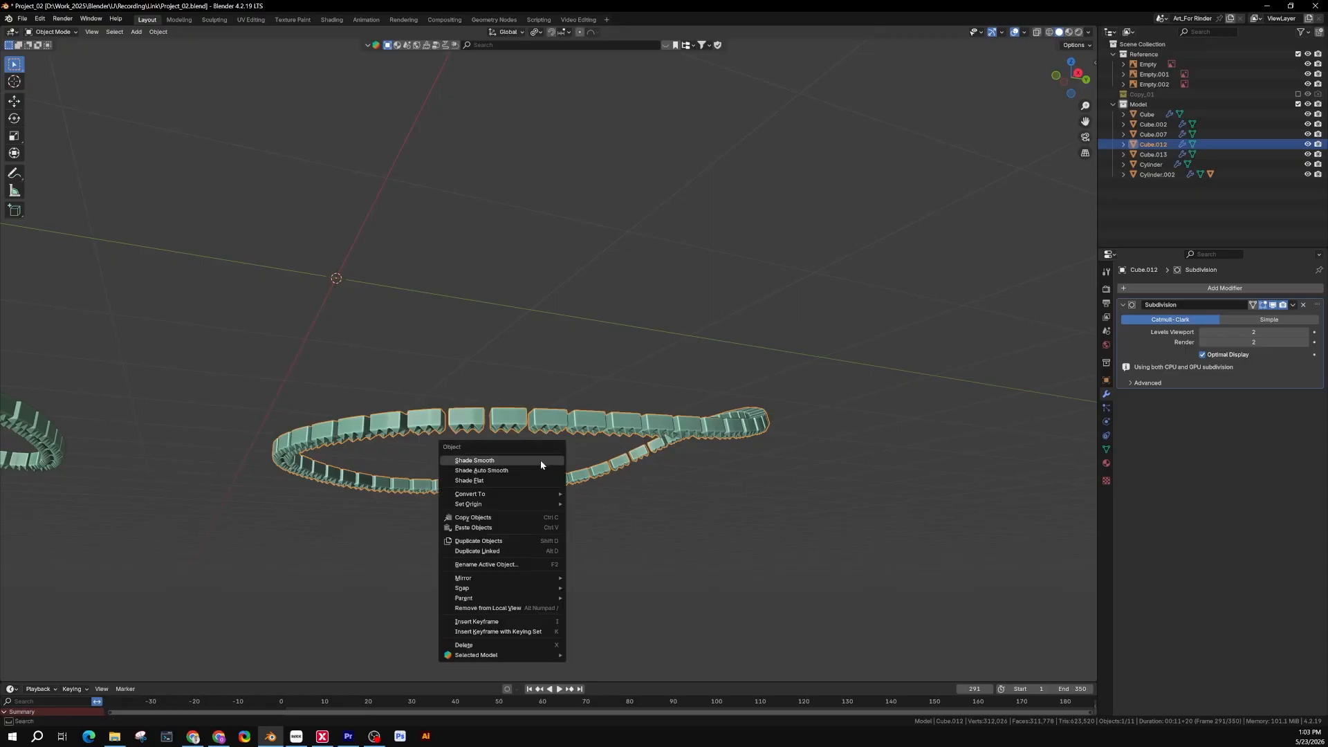
{"action": "mouse_move", "coordinate": [501, 502]}
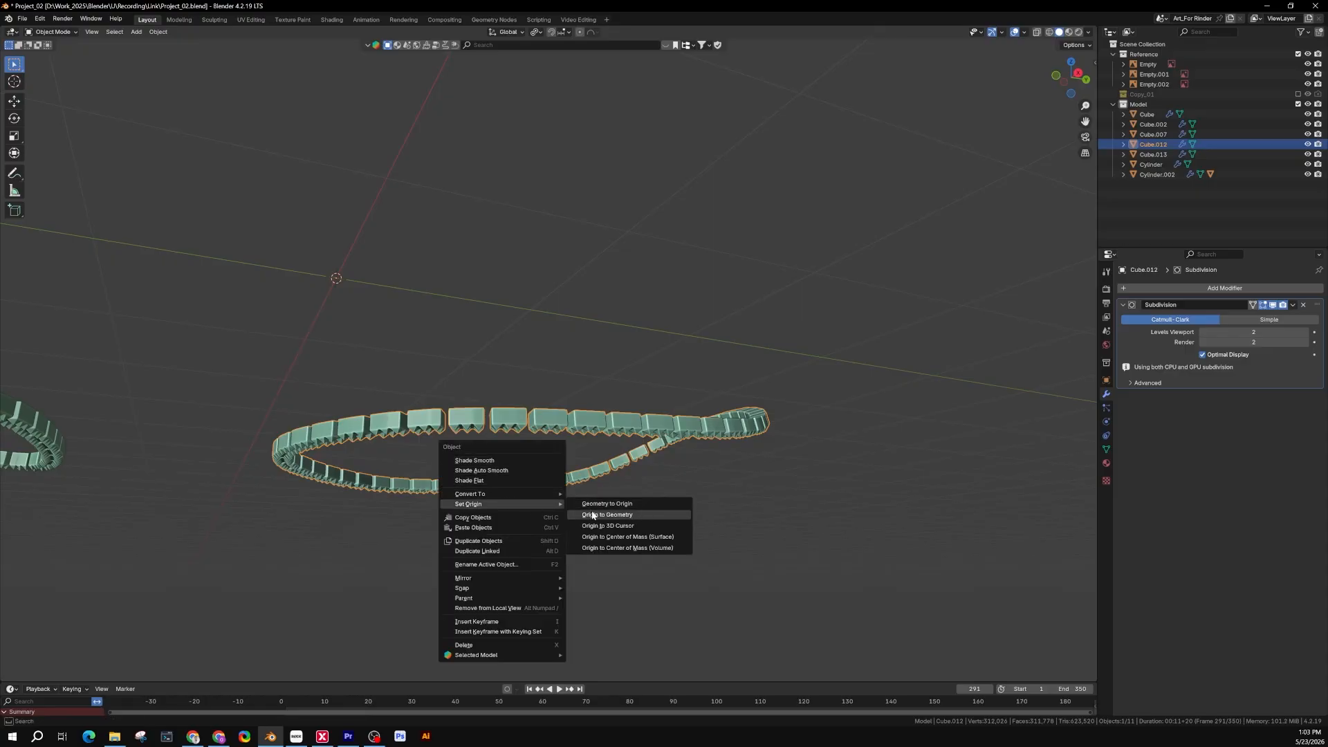
{"action": "left_click", "coordinate": [611, 516]}
Step: Snap the 3D cursor to the selected forefoot tread ring's origin
{"action": "middle_click_drag", "start_coordinate": [550, 478], "coordinate": [562, 476]}
{"action": "scroll", "coordinate": [562, 475], "scroll_direction": "up", "scroll_amount": 4}
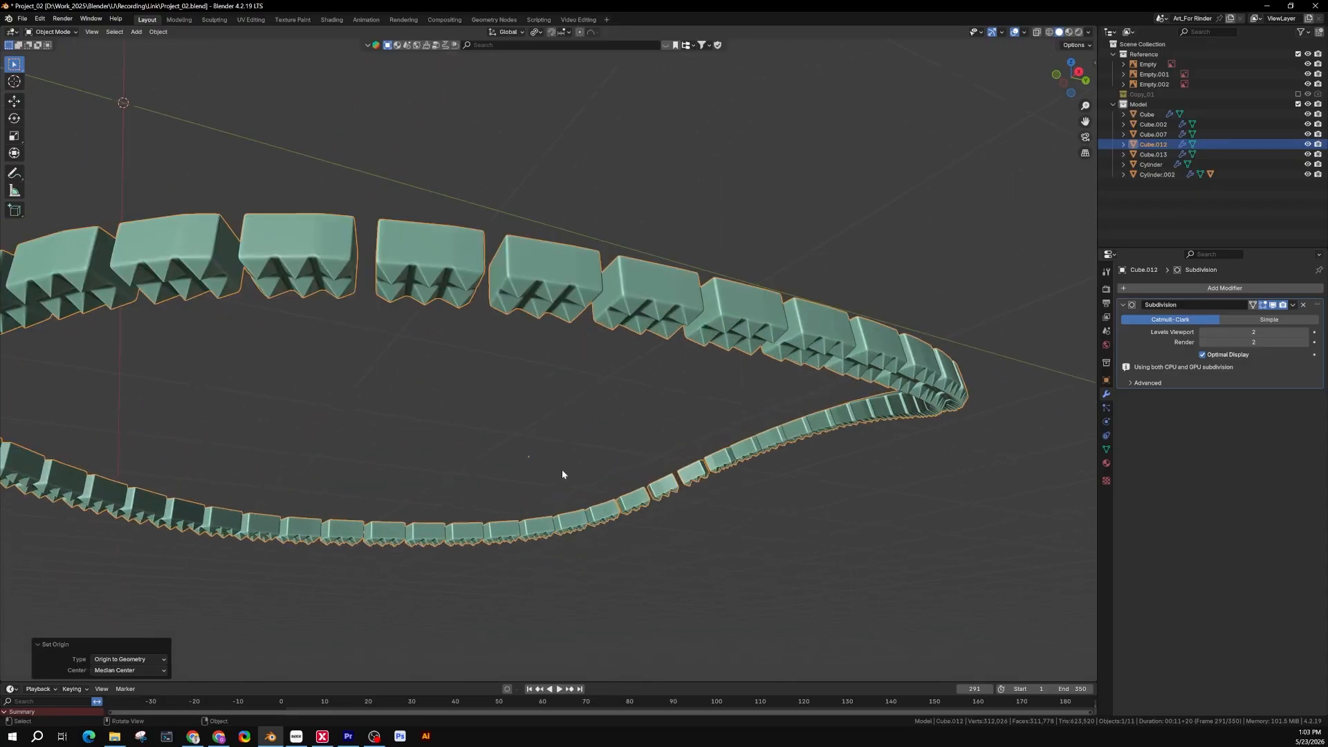
{"action": "scroll", "coordinate": [526, 450], "scroll_direction": "down", "scroll_amount": 5}
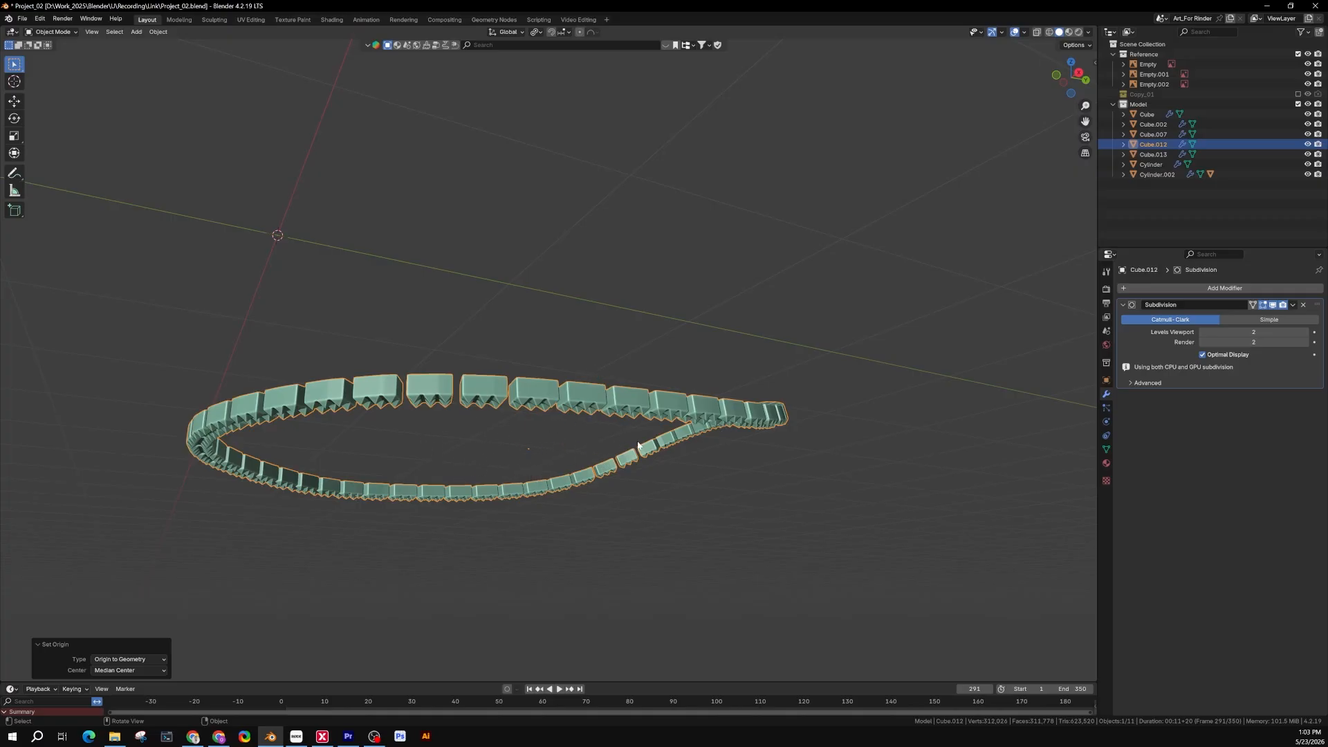
{"action": "middle_click_drag", "start_coordinate": [551, 447], "coordinate": [574, 424]}
{"action": "key", "text": "shift+s"}
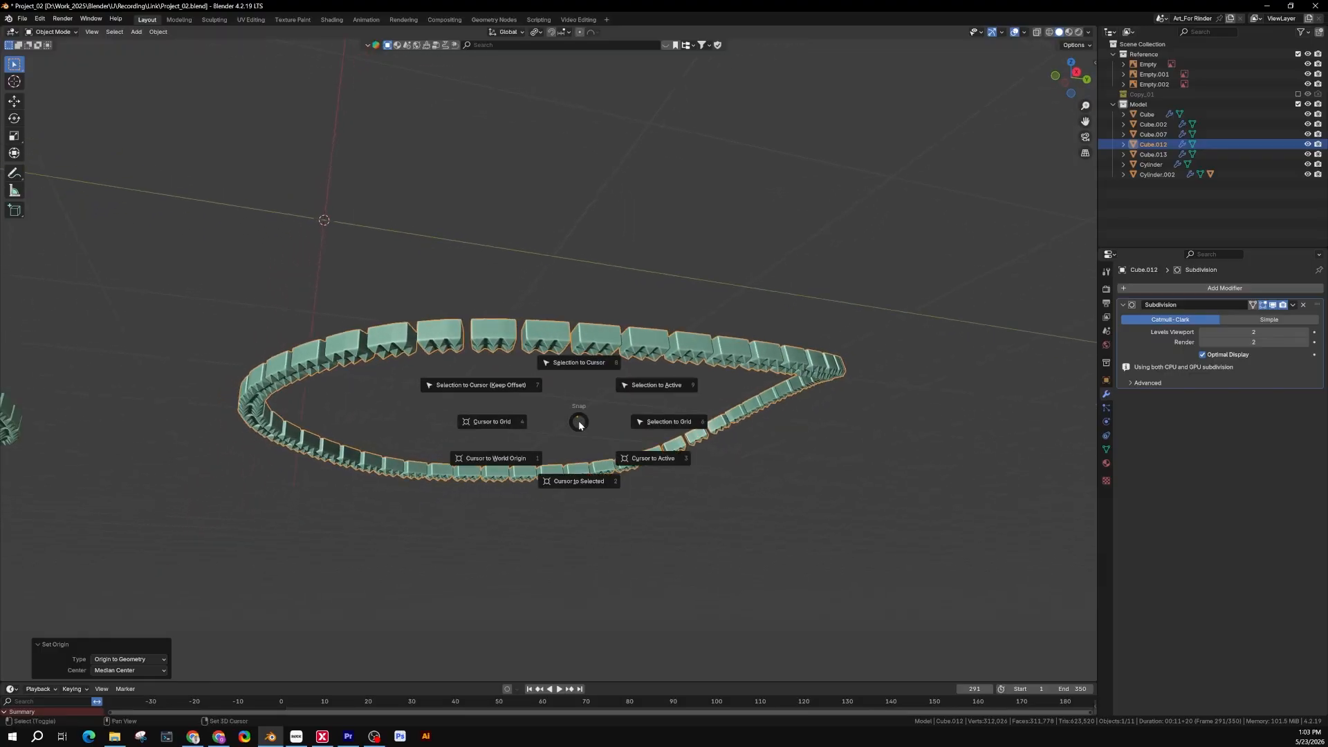
{"action": "left_click", "coordinate": [567, 481]}
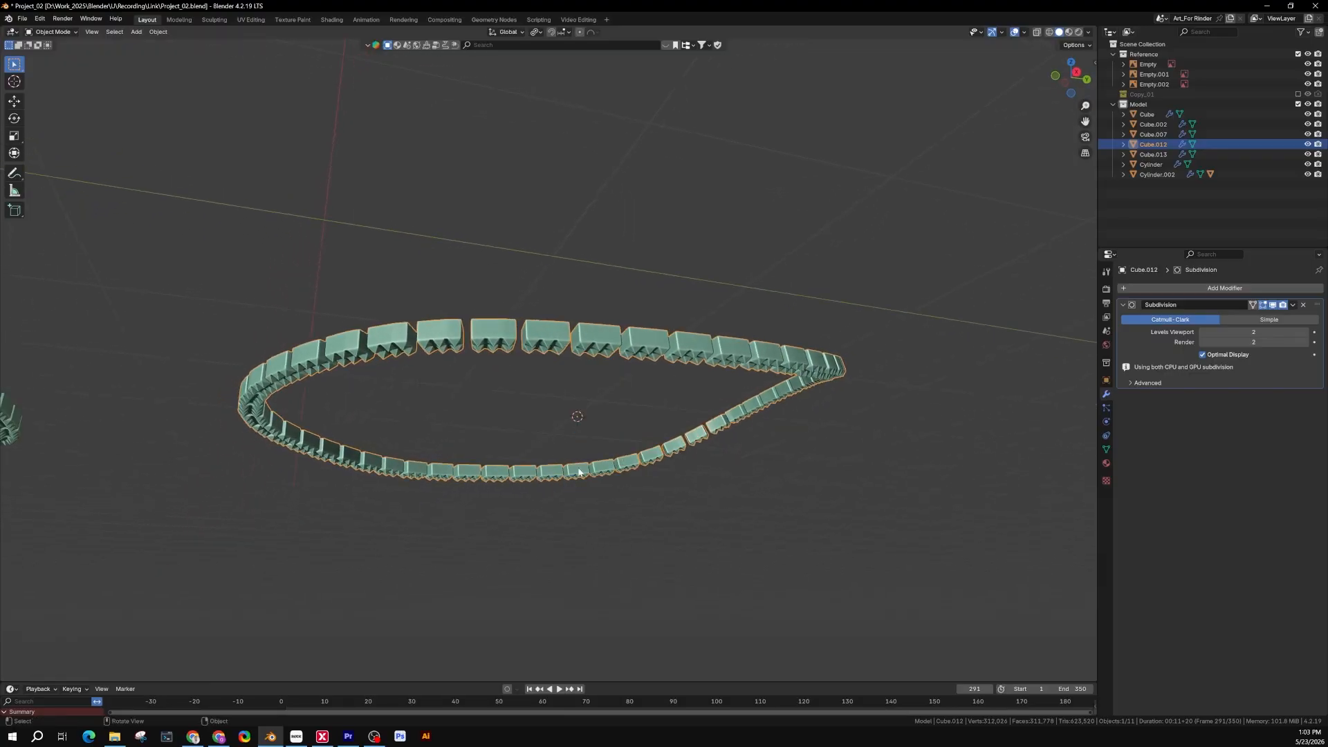
Step: Add a 200 cm mesh cube at the 3D cursor in the middle of the forefoot tread ring
{"action": "scroll", "coordinate": [592, 421], "scroll_direction": "up", "scroll_amount": 2}
{"action": "scroll", "coordinate": [577, 421], "scroll_direction": "down", "scroll_amount": 3}
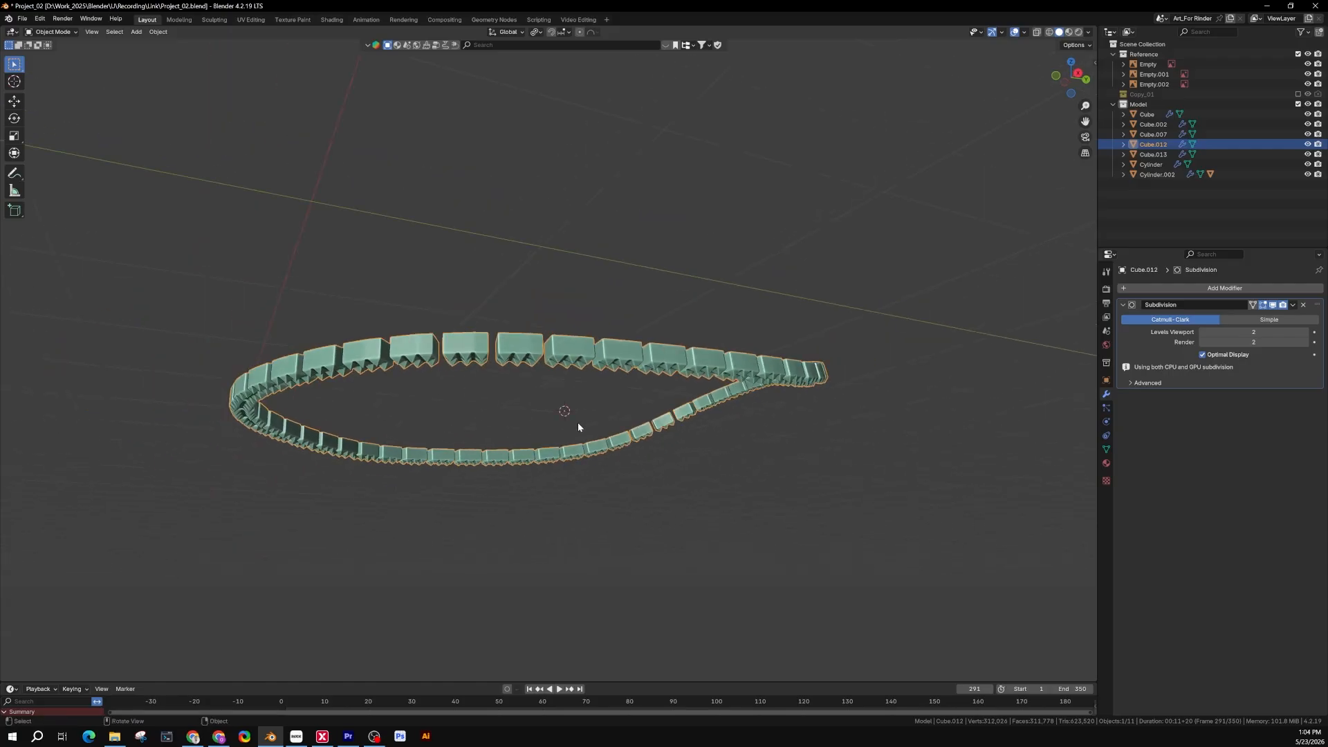
{"action": "key", "text": "shift+a"}
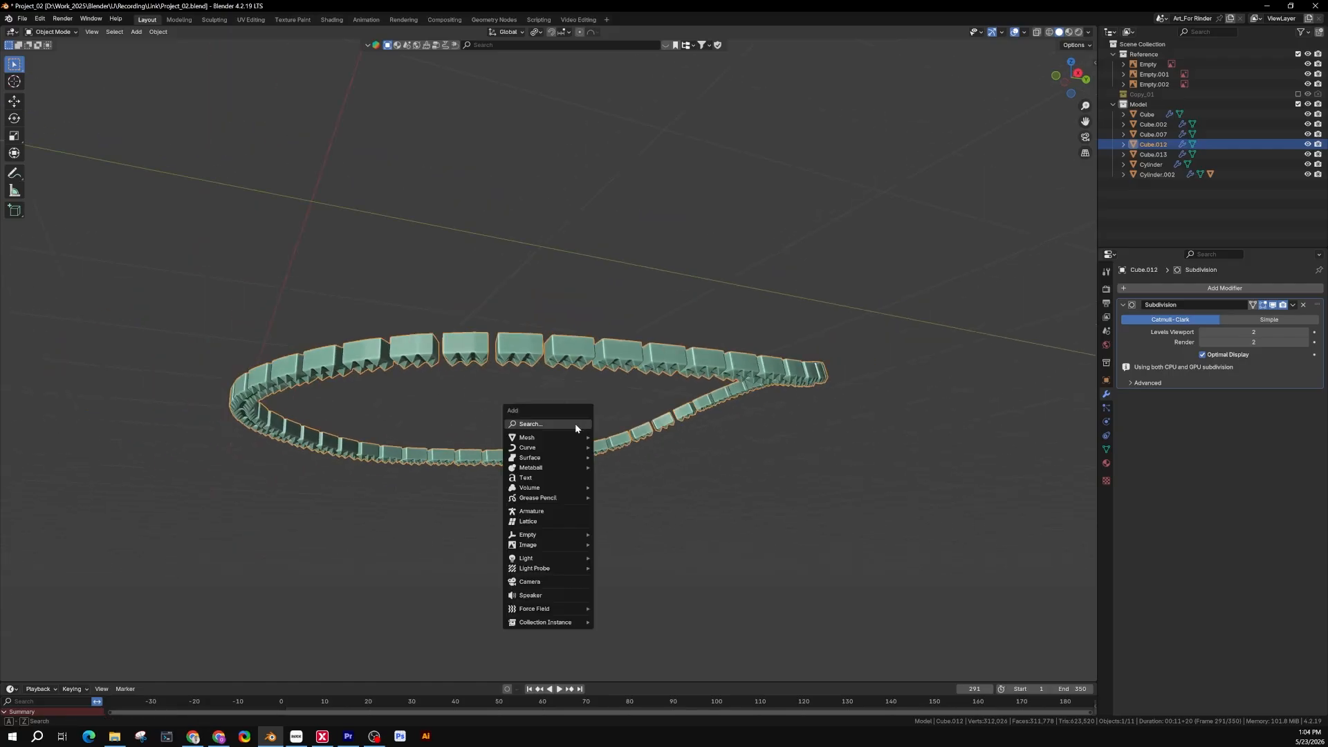
{"action": "mouse_move", "coordinate": [563, 437]}
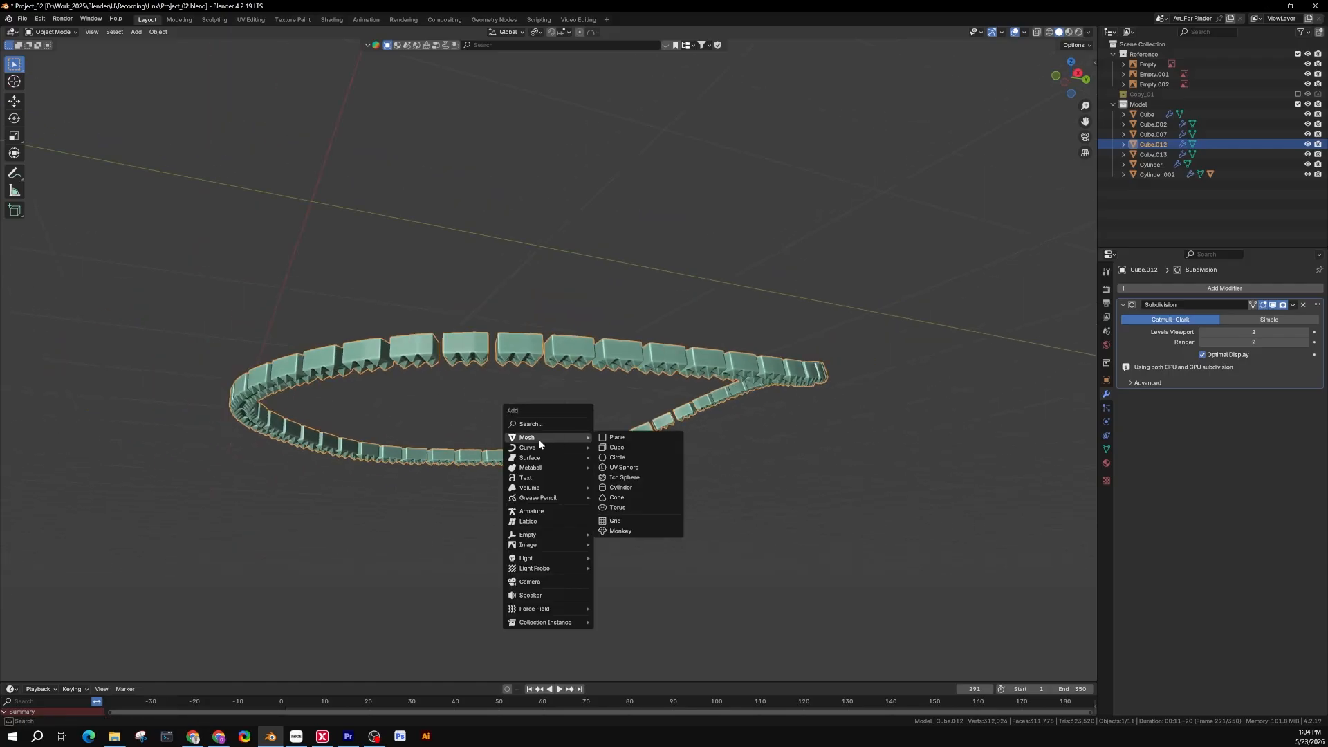
{"action": "left_click", "coordinate": [631, 447]}
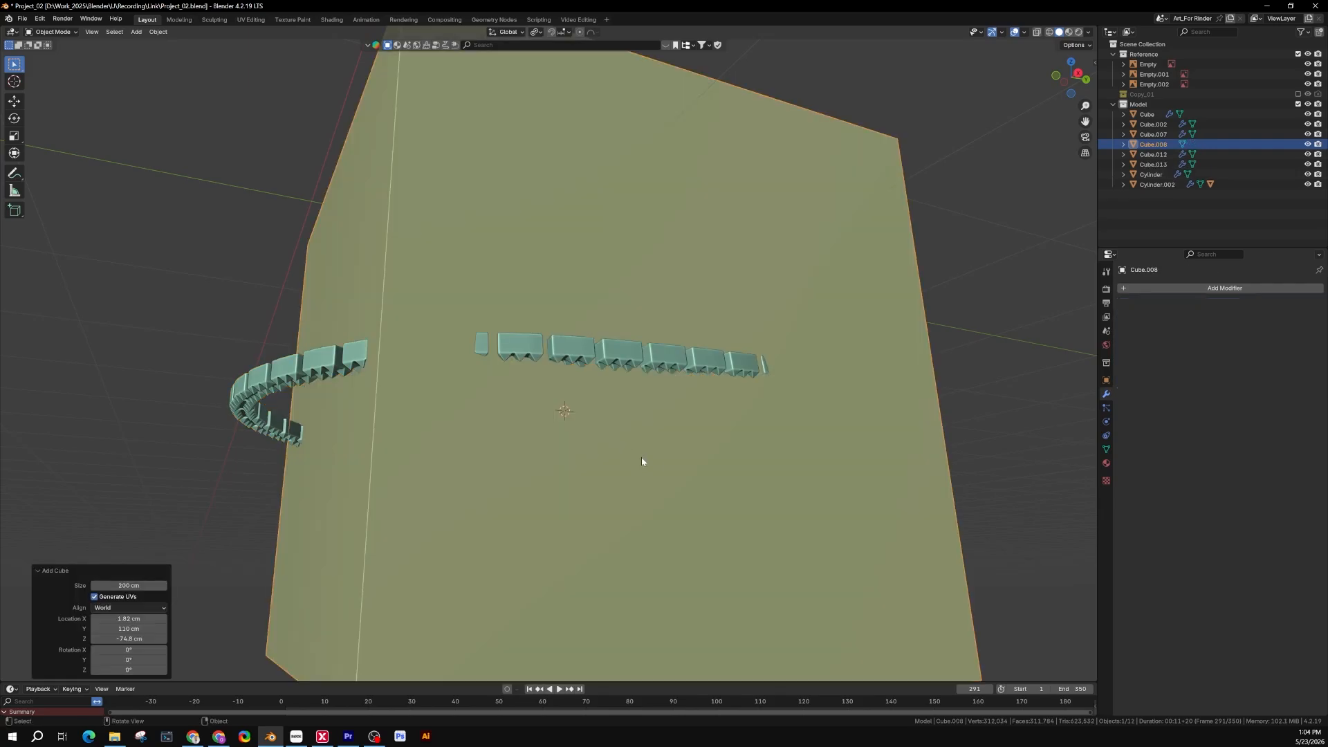
Step: Scale the new cube's geometry uniformly by about -0.064 in Edit Mode so it fits inside the forefoot ring
{"action": "key", "text": "Tab"}
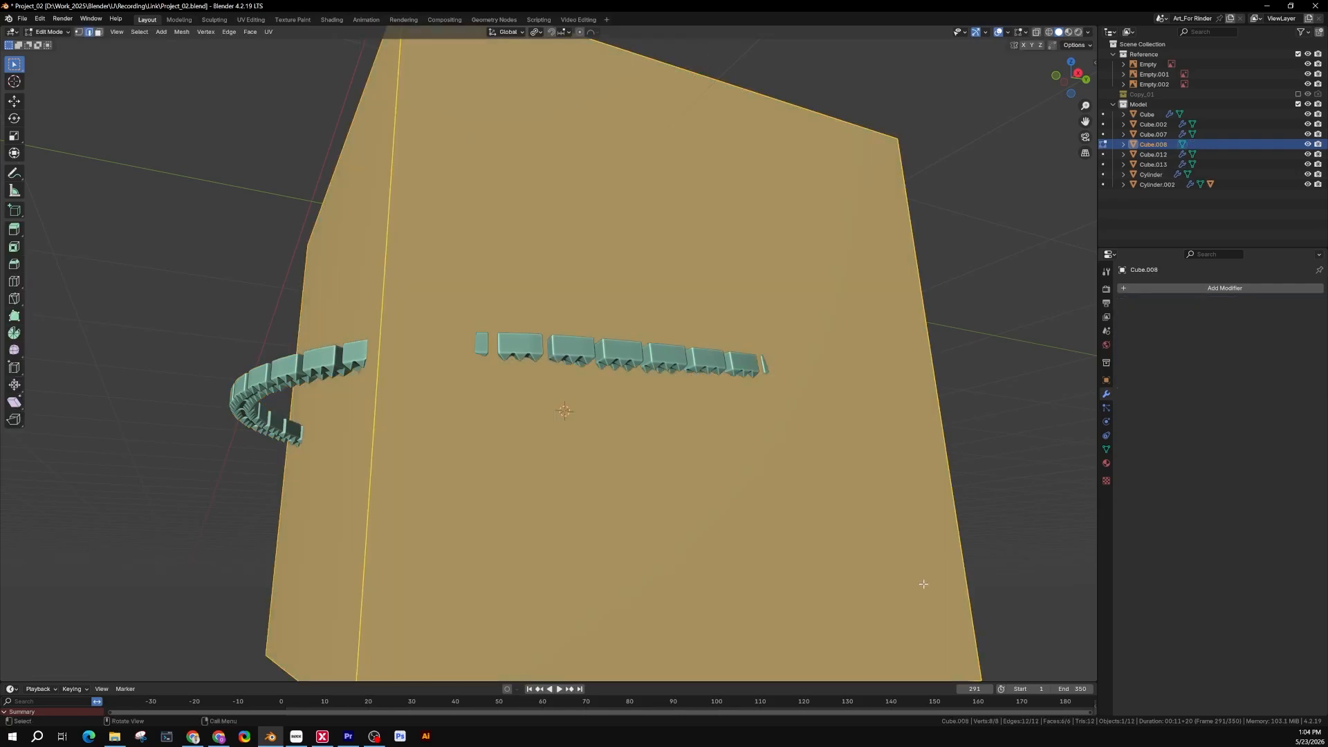
{"action": "key", "text": "s"}
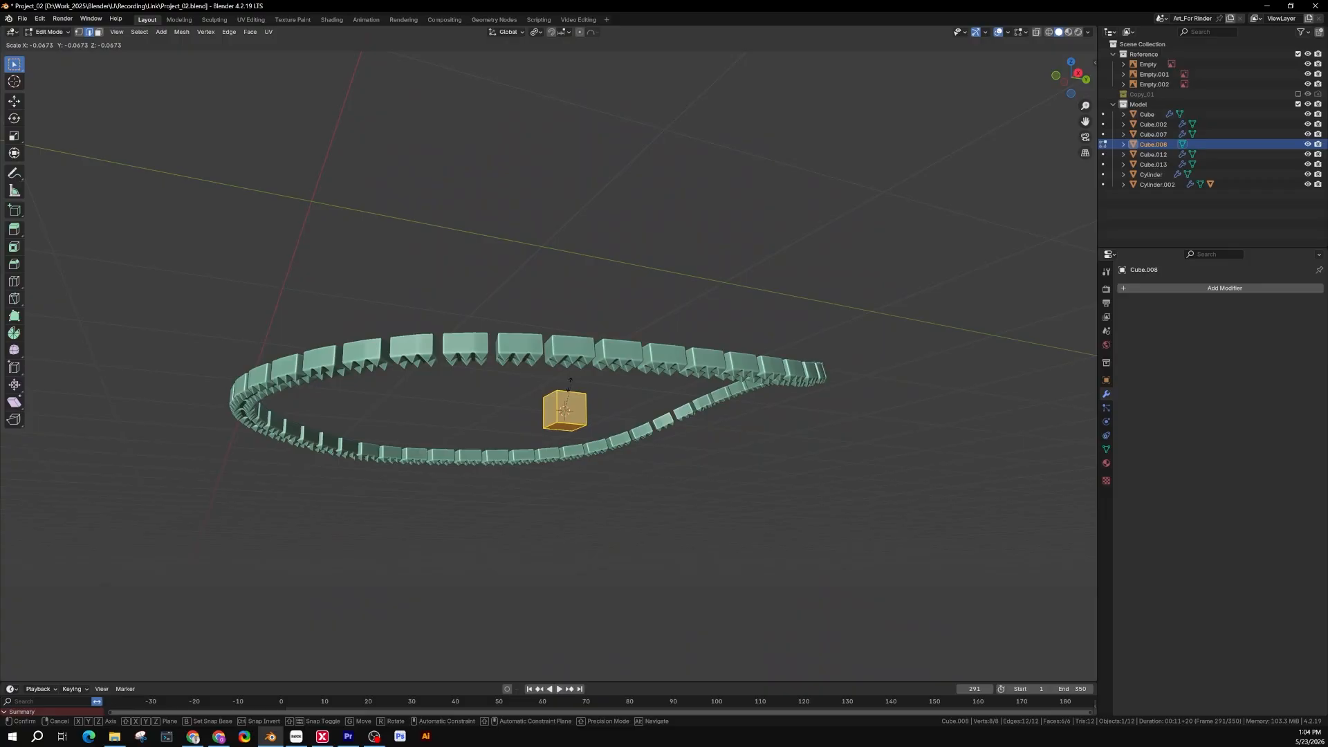
{"action": "left_click", "coordinate": [570, 380]}
{"action": "key", "text": "KP_1"}
{"action": "scroll", "coordinate": [623, 401], "scroll_direction": "up", "scroll_amount": 3}
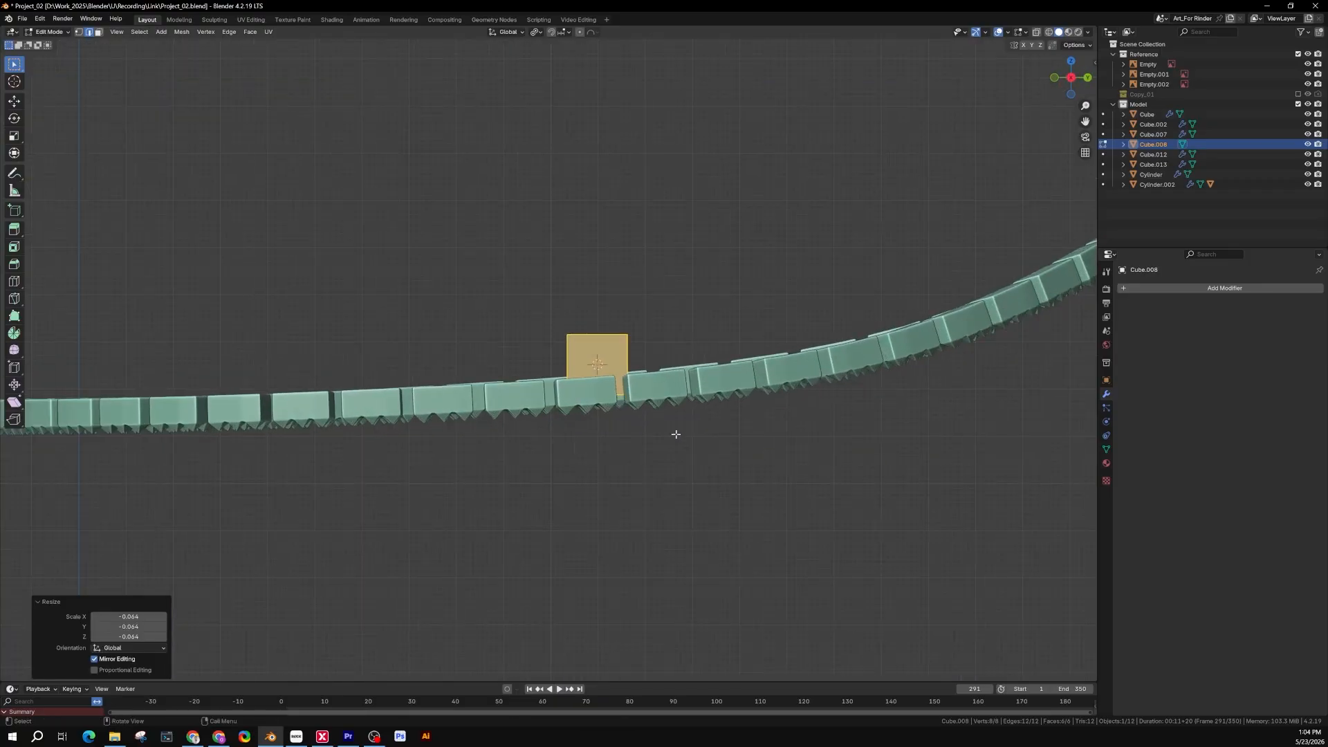
Step: Shrink the cube's geometry uniformly by about 0.738 and flatten it along Z by about 0.522
{"action": "key", "text": "s"}
{"action": "left_click", "coordinate": [624, 450]}
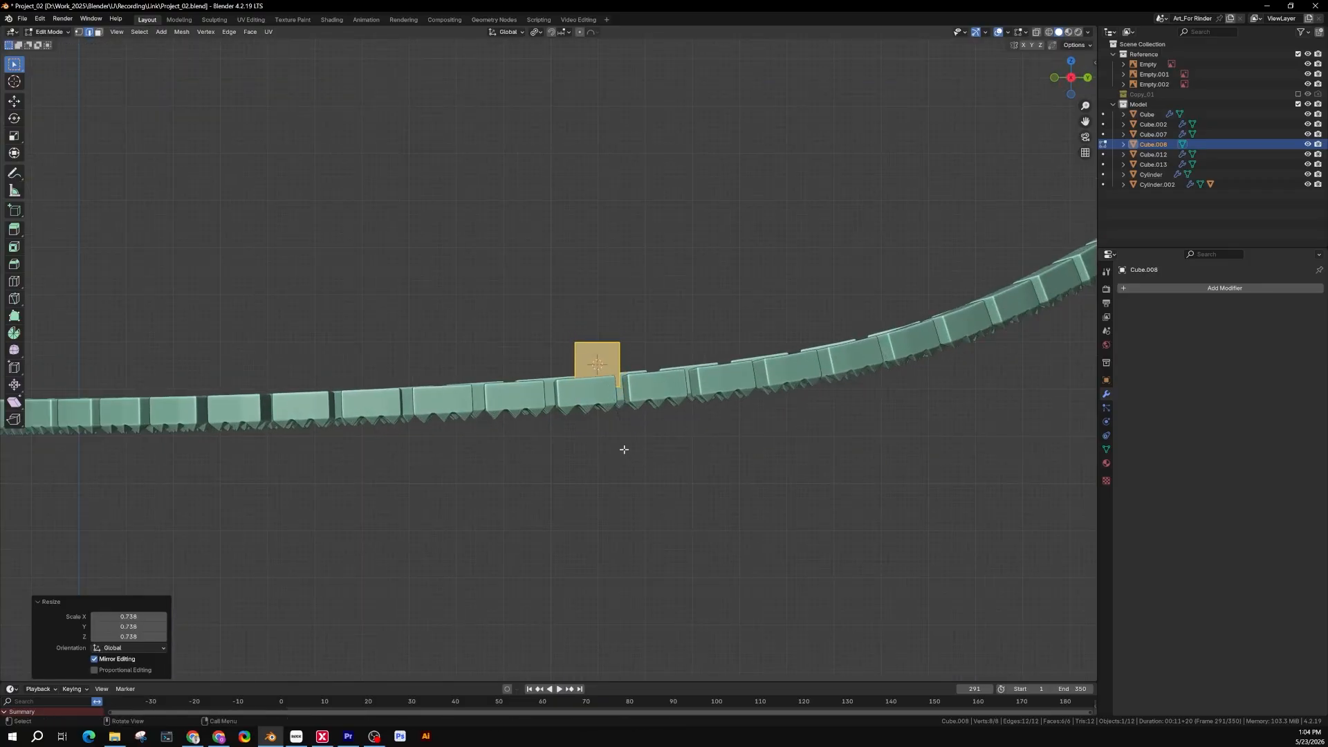
{"action": "key", "text": "s"}
{"action": "key", "text": "z"}
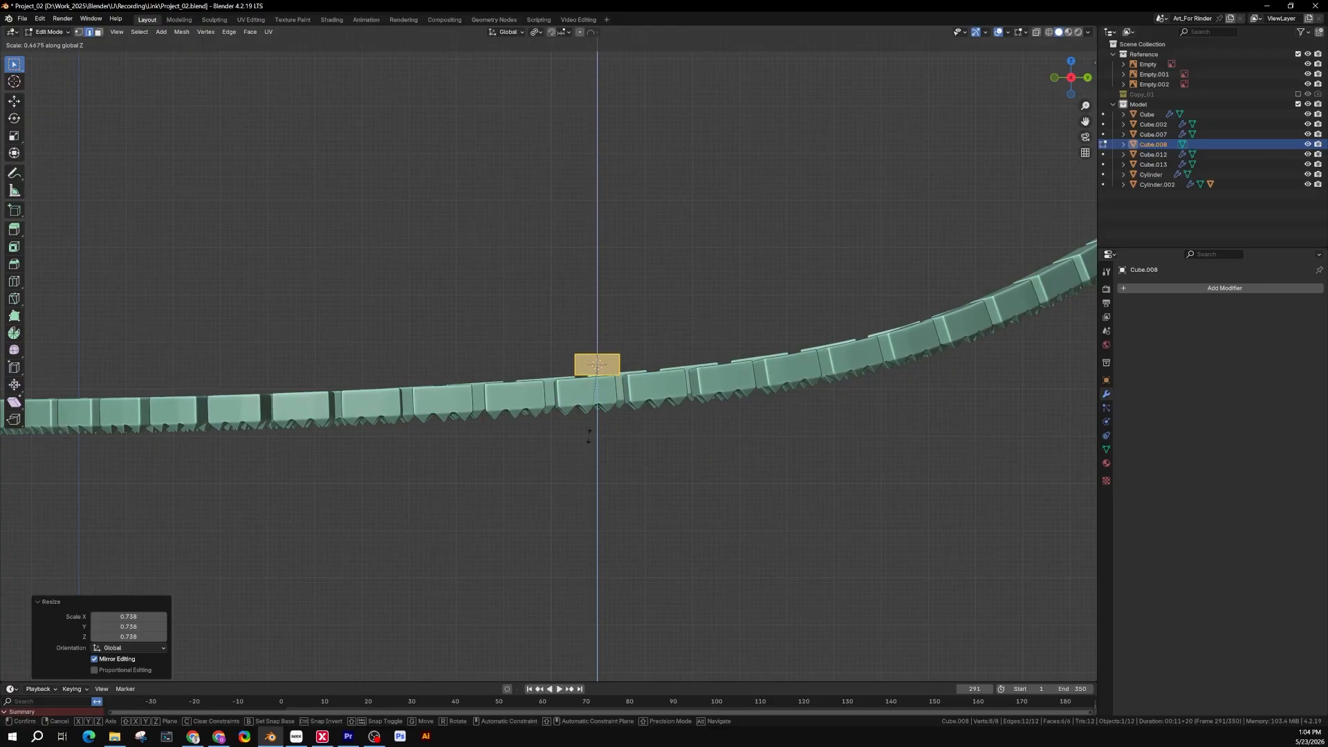
{"action": "left_click", "coordinate": [590, 422]}
Step: Narrow the cube's geometry slightly along the Y axis
{"action": "key", "text": "s"}
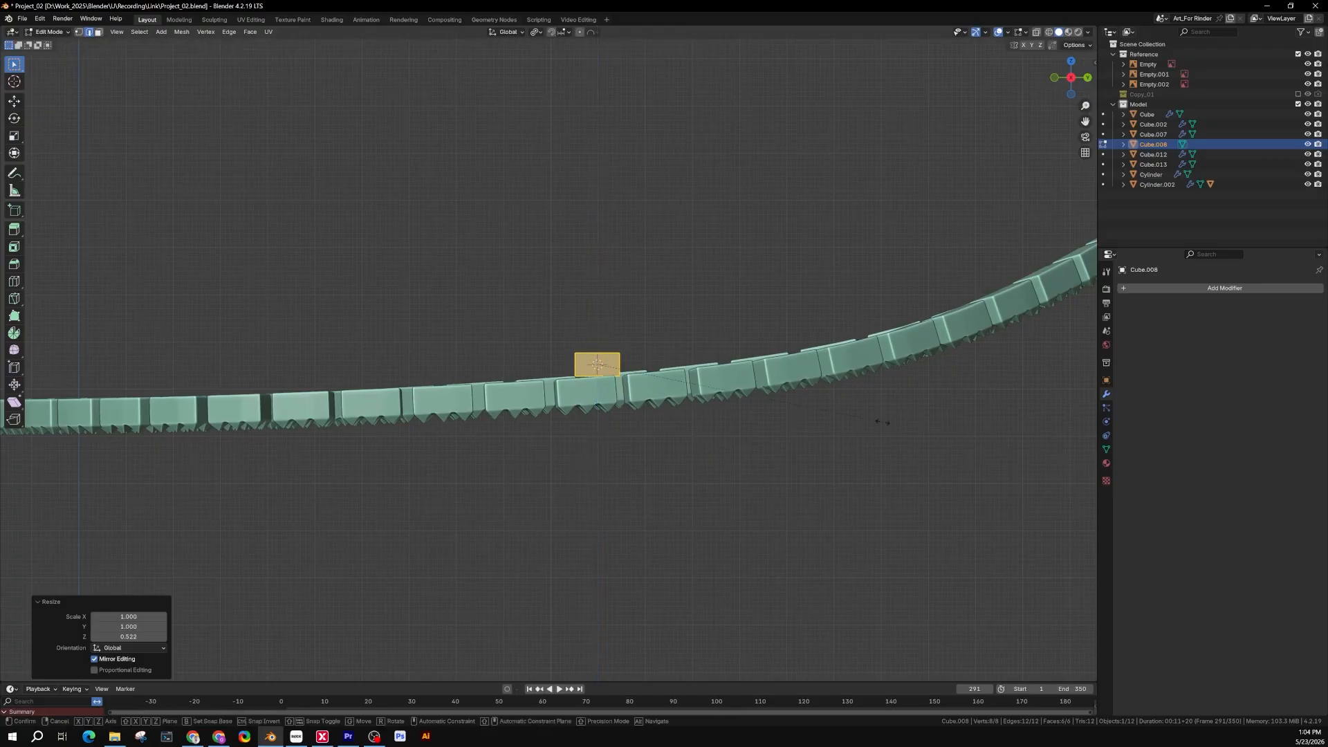
{"action": "key", "text": "x"}
{"action": "key", "text": "y"}
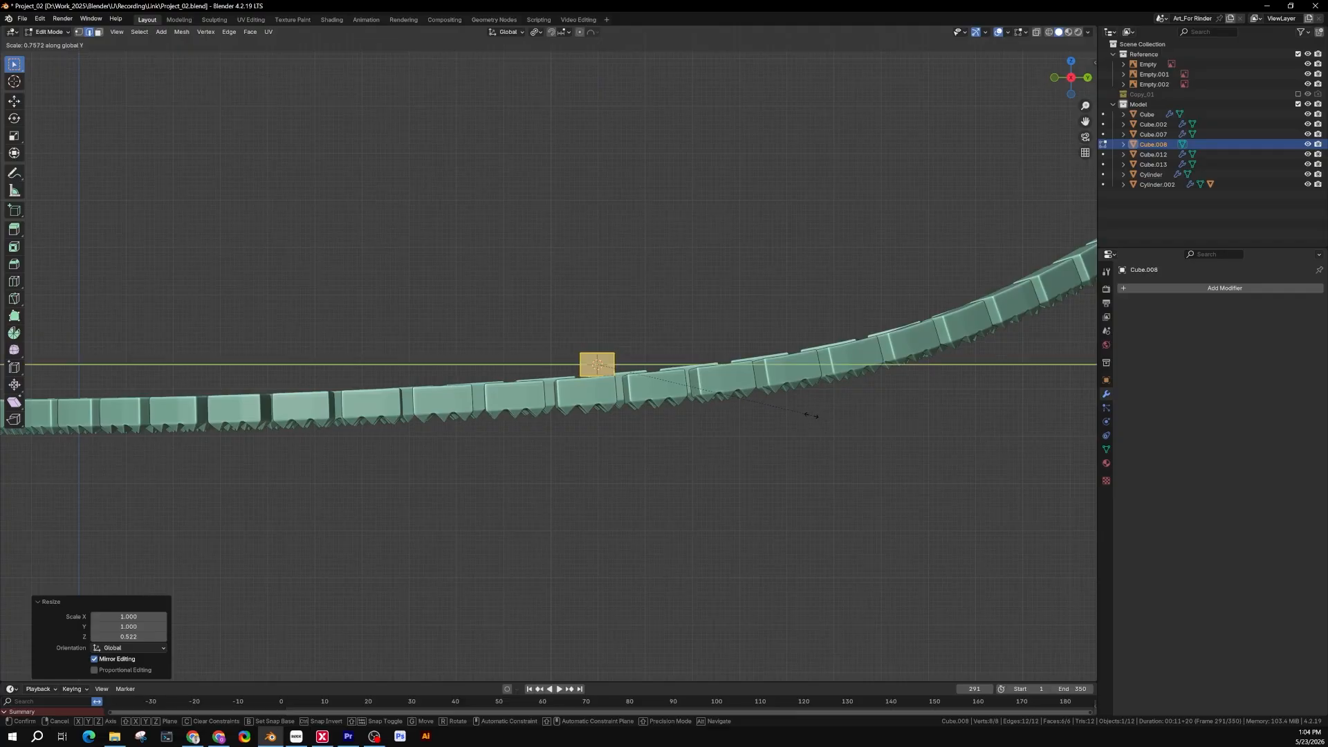
{"action": "left_click", "coordinate": [712, 418]}
Step: In Object Mode, lower the cube along Z by about 3.34 cm and another 17.66 cm, placing it below the tread ring
{"action": "middle_click_drag", "start_coordinate": [594, 368], "coordinate": [622, 413]}
{"action": "key", "text": "Tab"}
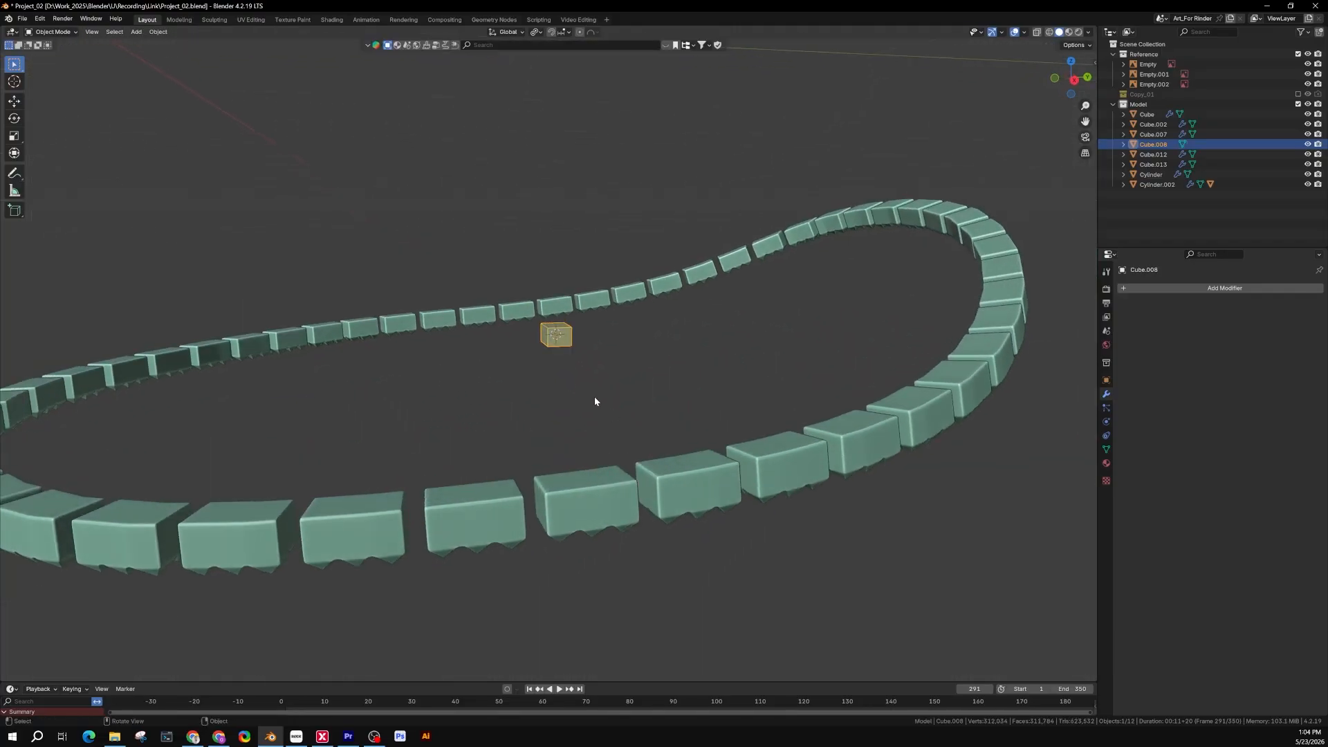
{"action": "key", "text": "g"}
{"action": "key", "text": "z"}
{"action": "left_click", "coordinate": [575, 352]}
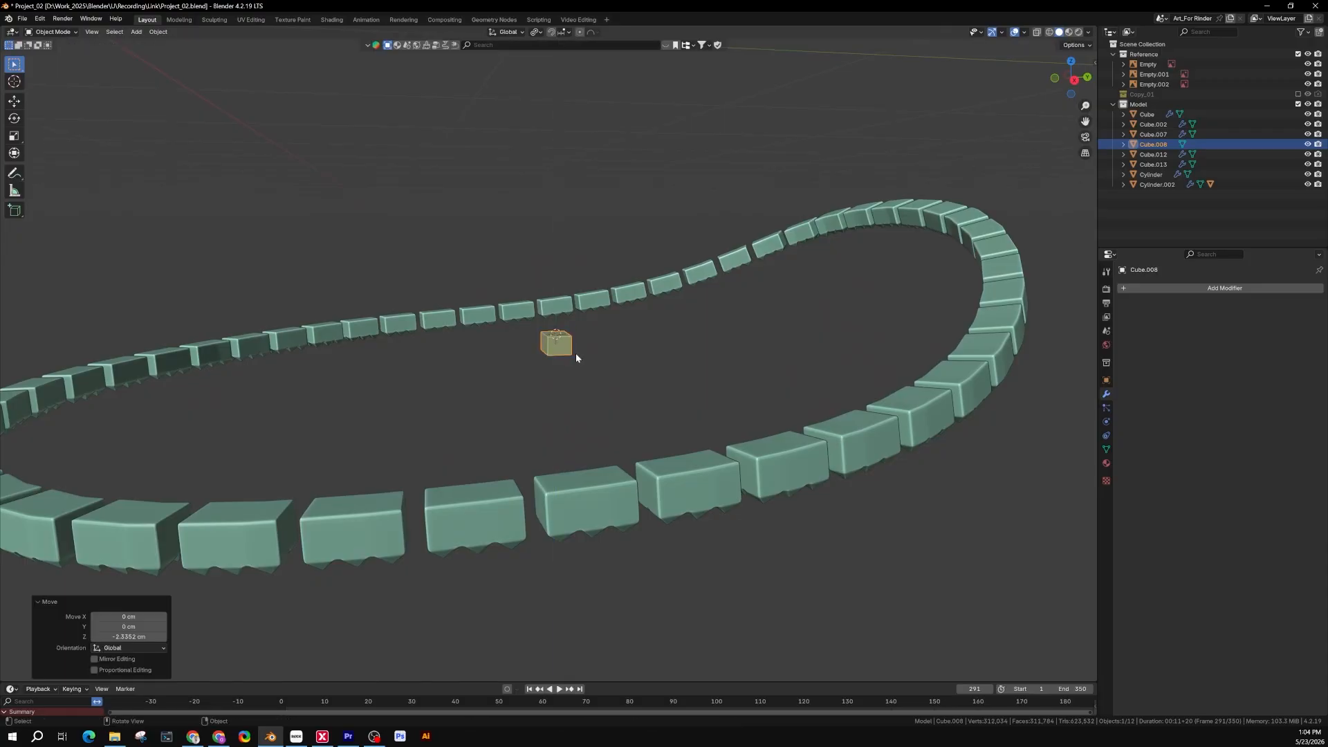
{"action": "key", "text": "KP_3"}
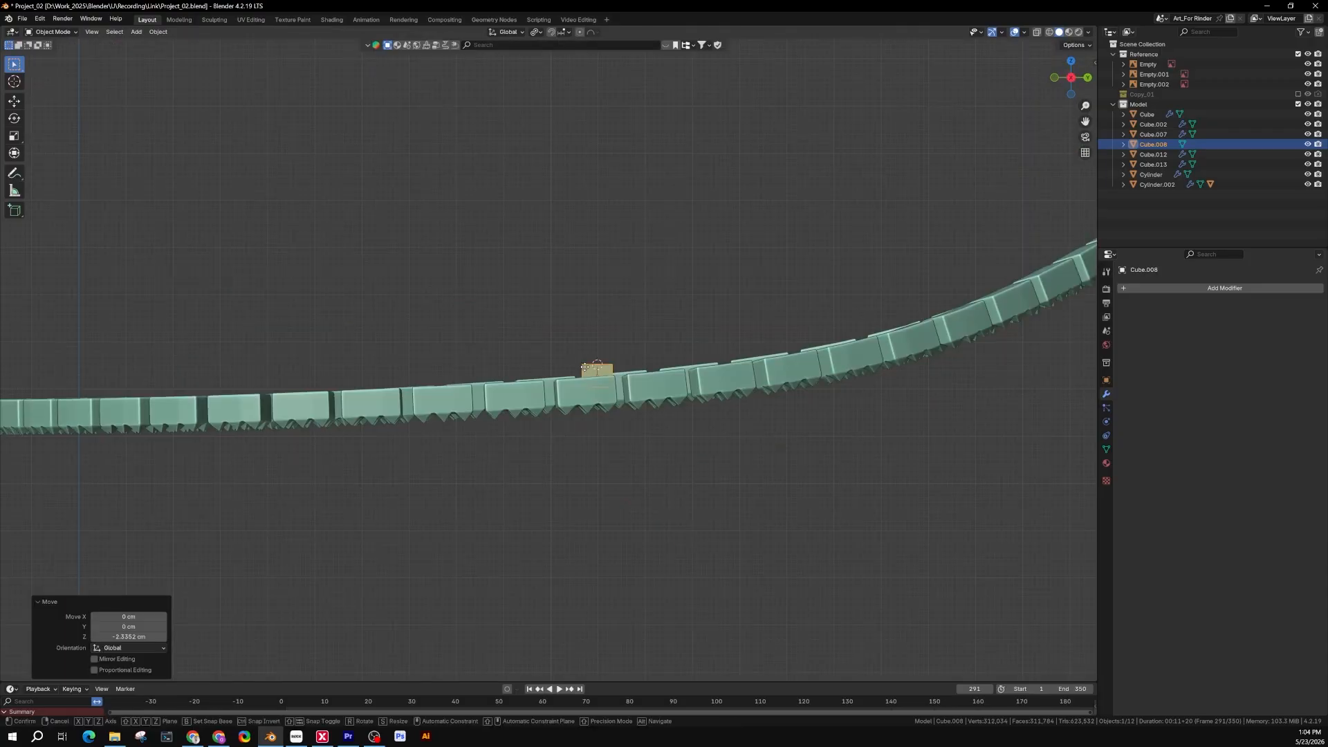
{"action": "key", "text": "g"}
{"action": "key", "text": "z"}
{"action": "left_click", "coordinate": [593, 454]}
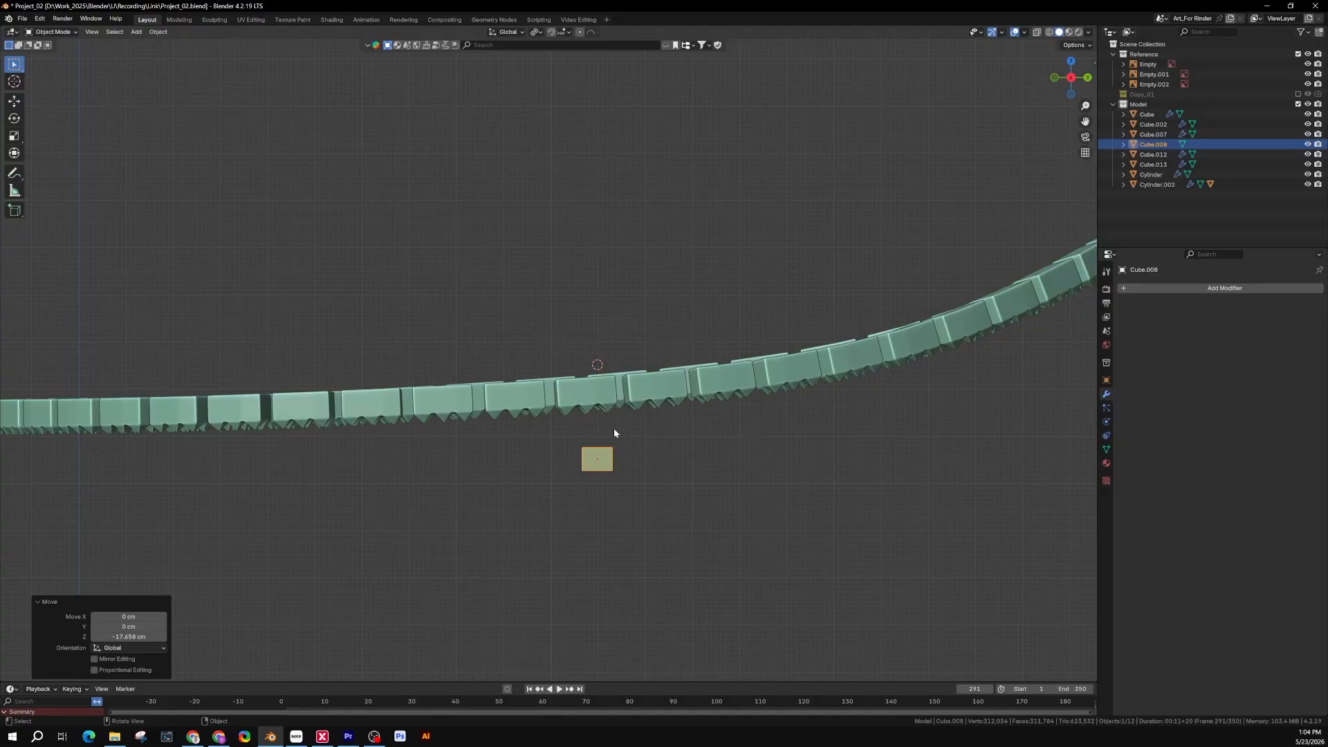
Step: From the bottom view, move the cube's geometry in Edit Mode about 6.08 cm in X and -107.49 cm in Y to the first inner tread row
{"action": "scroll", "coordinate": [650, 435], "scroll_direction": "down", "scroll_amount": 3}
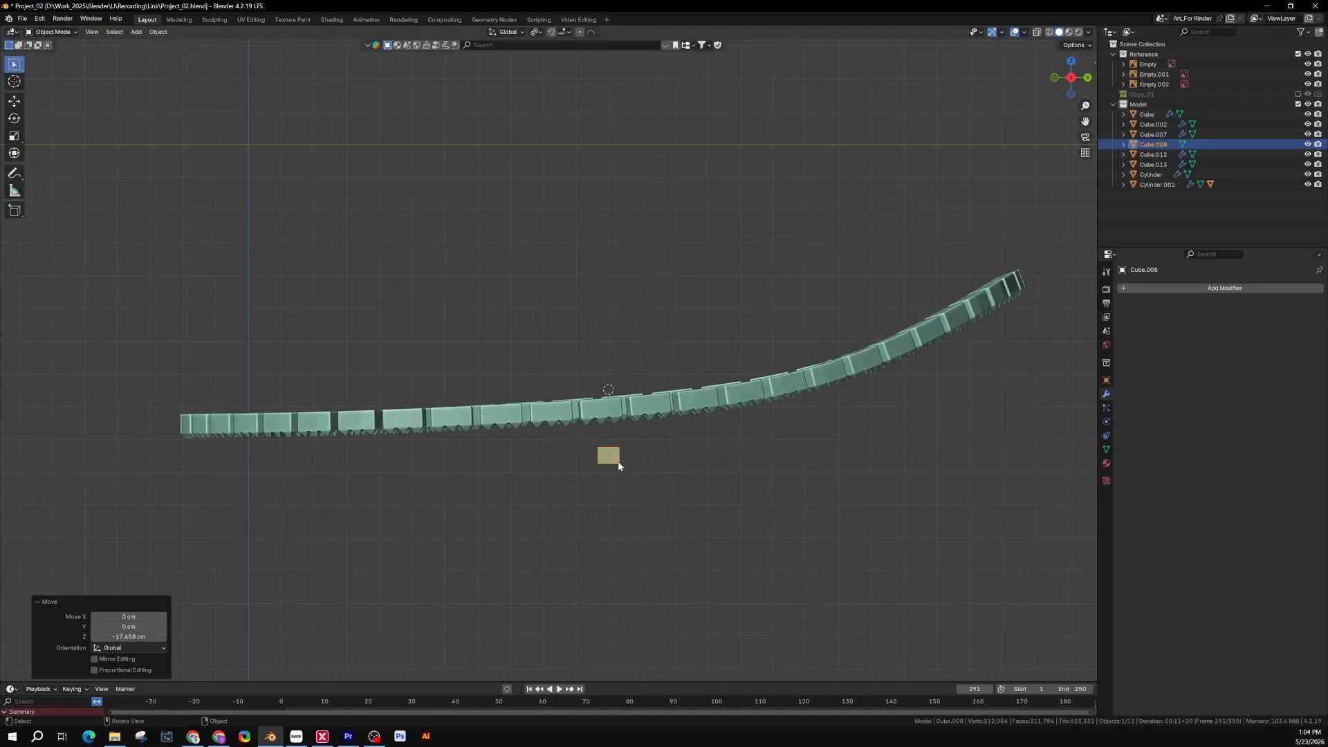
{"action": "middle_click_drag", "start_coordinate": [634, 450], "coordinate": [628, 360]}
{"action": "key", "text": "ctrl+KP_7"}
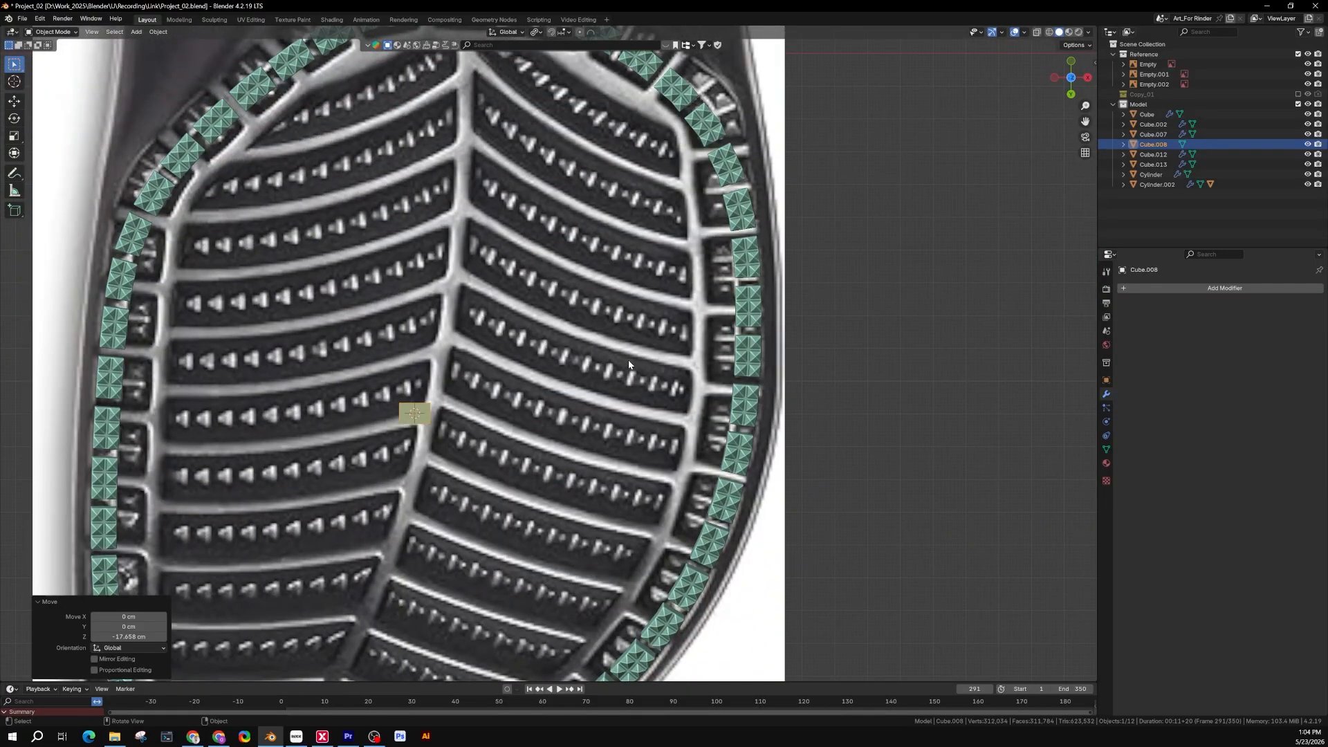
{"action": "scroll", "coordinate": [480, 358], "scroll_direction": "down", "scroll_amount": 5}
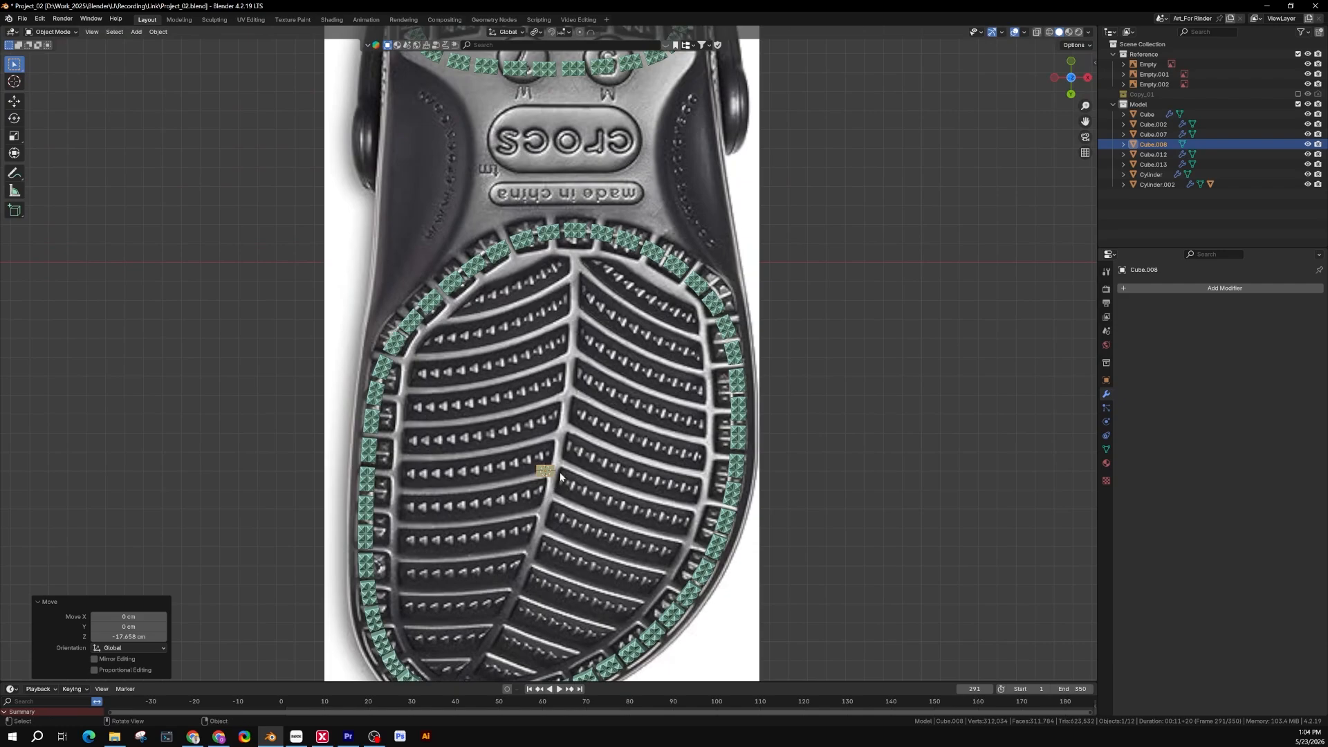
{"action": "scroll", "coordinate": [549, 476], "scroll_direction": "up", "scroll_amount": 5}
{"action": "key", "text": "Tab"}
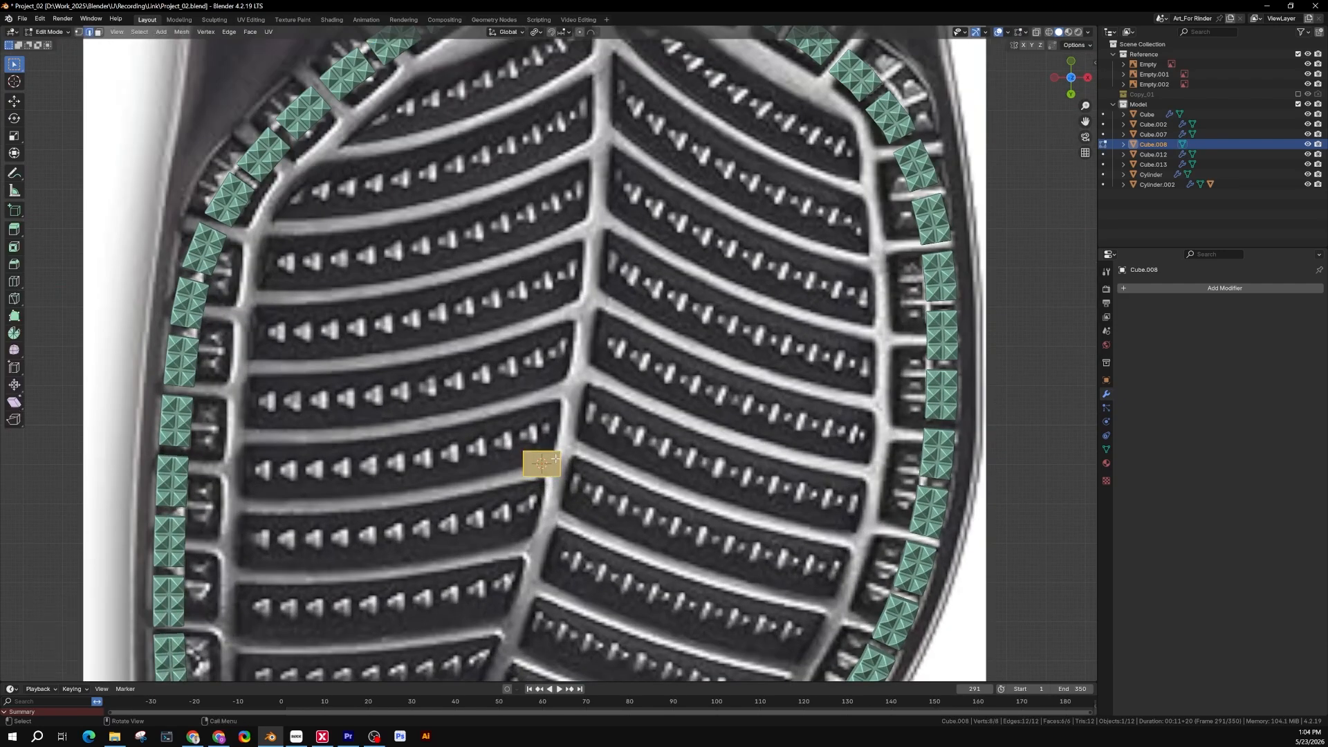
{"action": "scroll", "coordinate": [555, 450], "scroll_direction": "down", "scroll_amount": 1}
{"action": "middle_click_drag", "start_coordinate": [556, 448], "coordinate": [584, 508], "text": "shift"}
{"action": "key", "text": "g"}
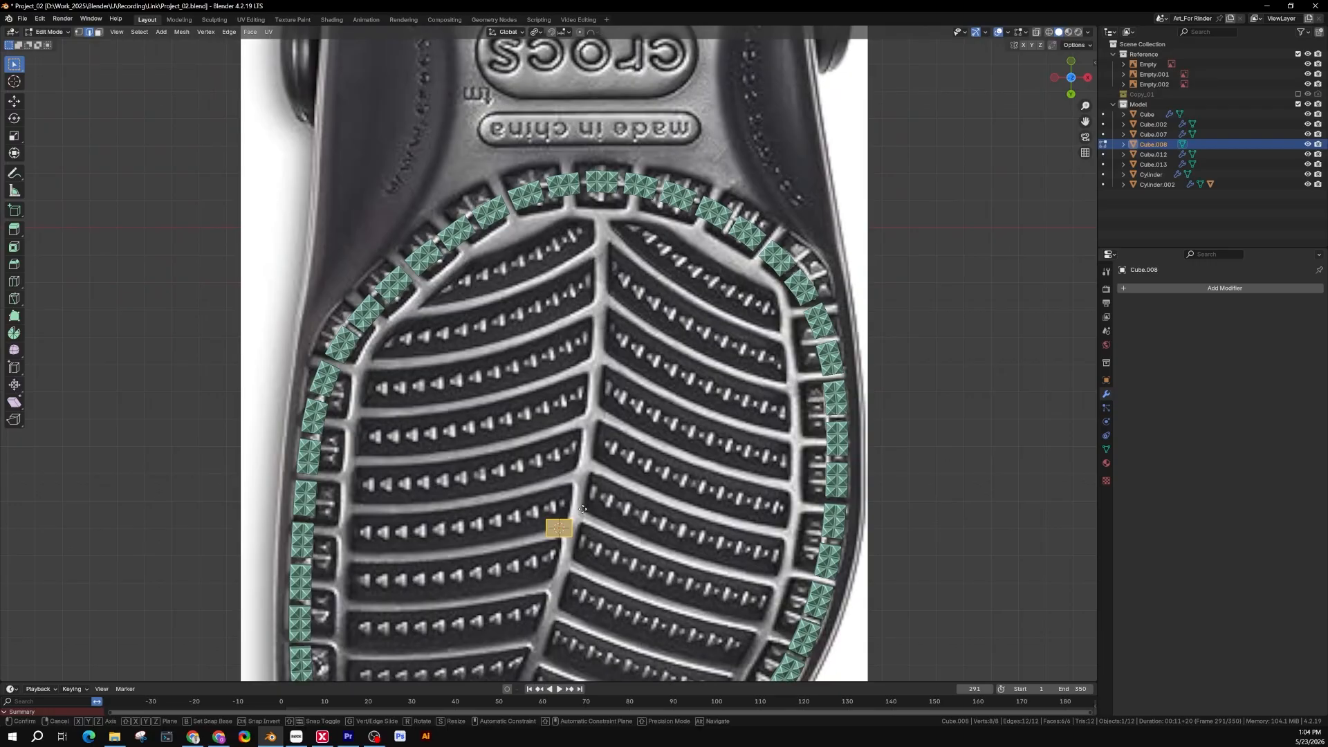
{"action": "key", "text": "shift+z"}
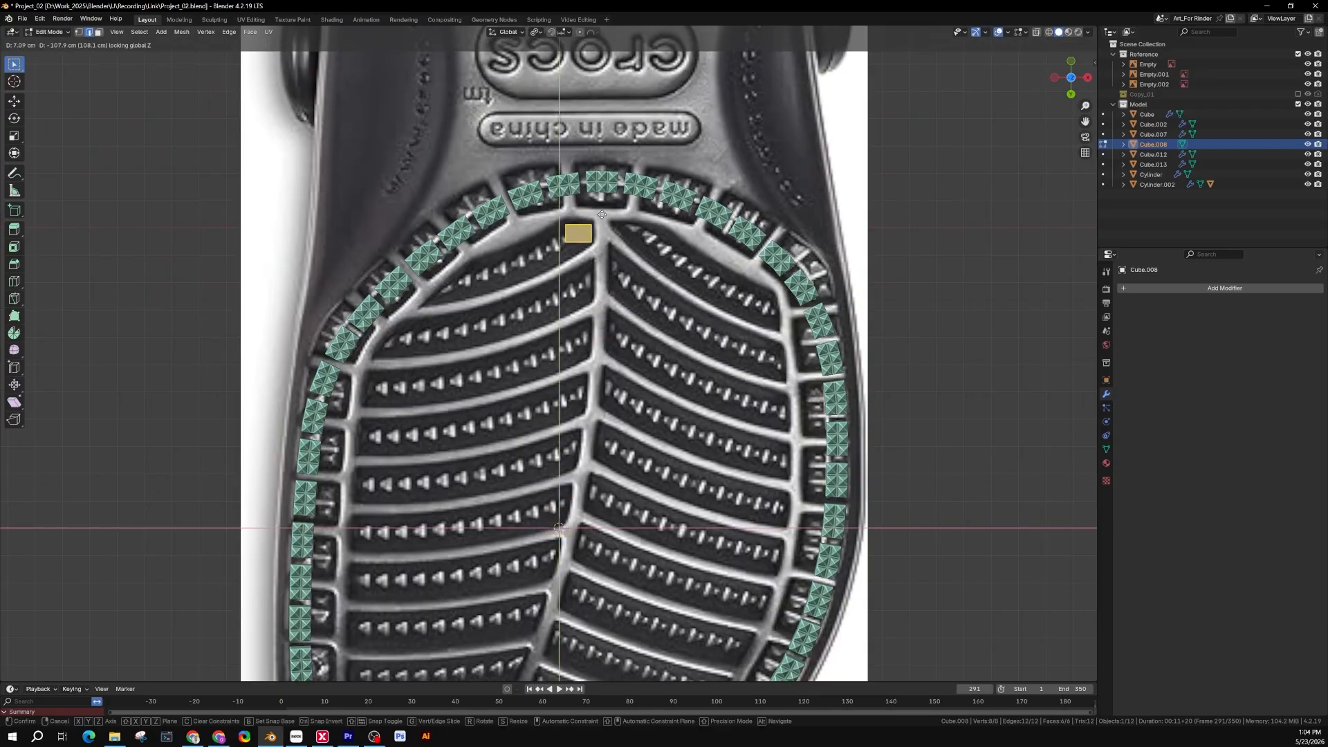
{"action": "left_click", "coordinate": [596, 218]}
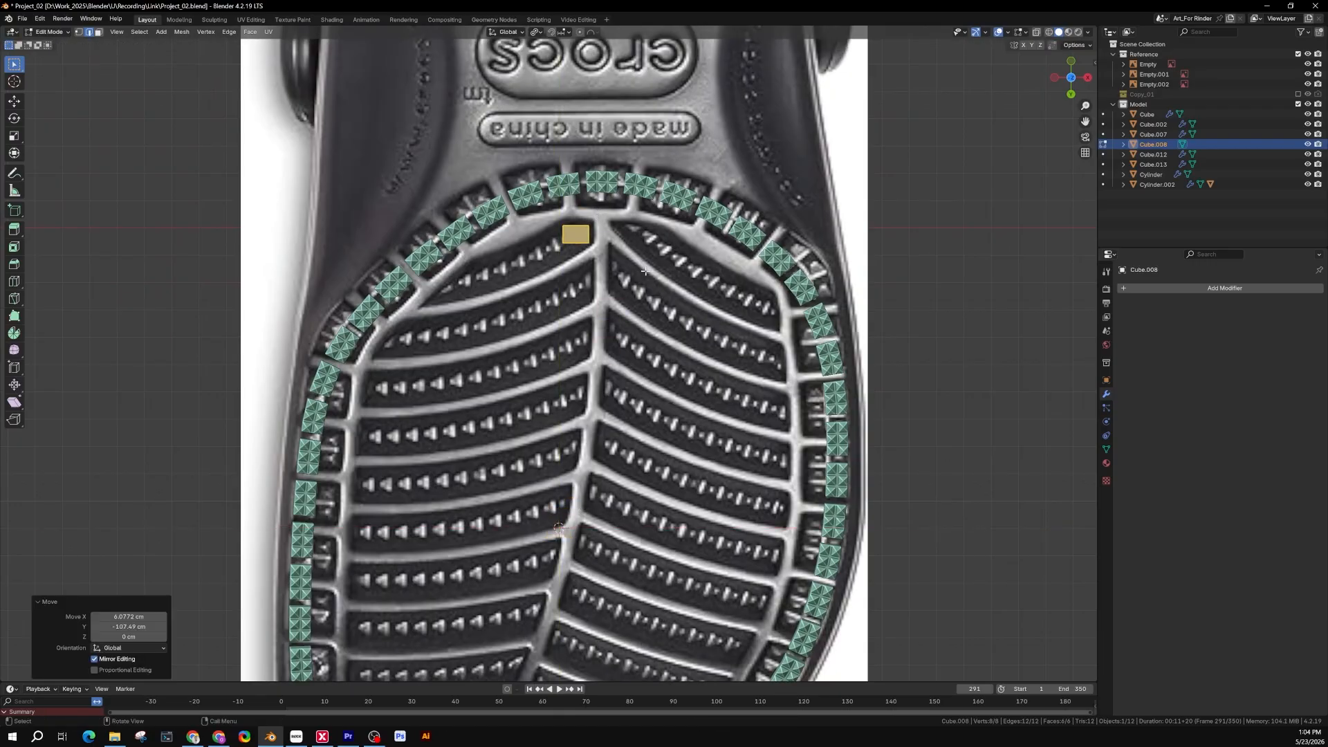
Step: Enlarge the cube's geometry uniformly by about 1.548 and stretch it along X by about -5.377 into a long bar
{"action": "key", "text": "s"}
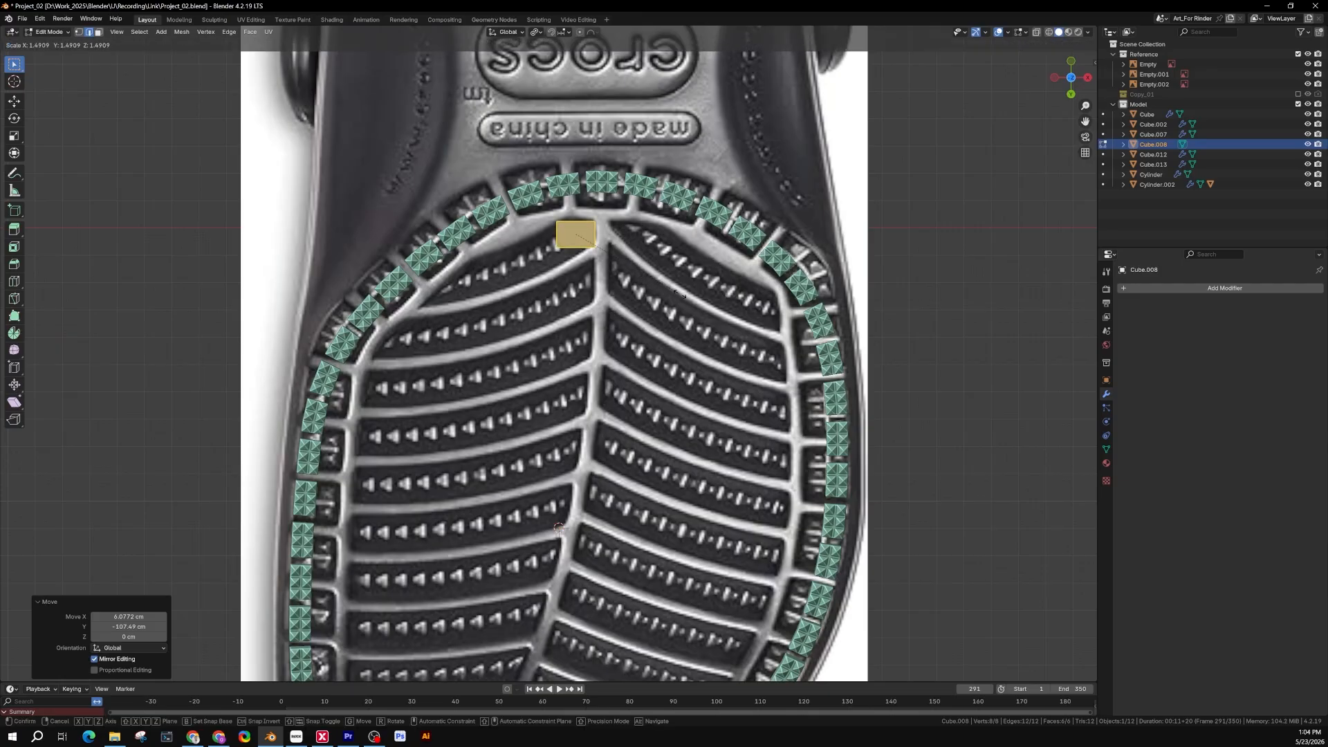
{"action": "left_click", "coordinate": [683, 296]}
{"action": "middle_click_drag", "start_coordinate": [614, 283], "coordinate": [687, 370], "text": "shift"}
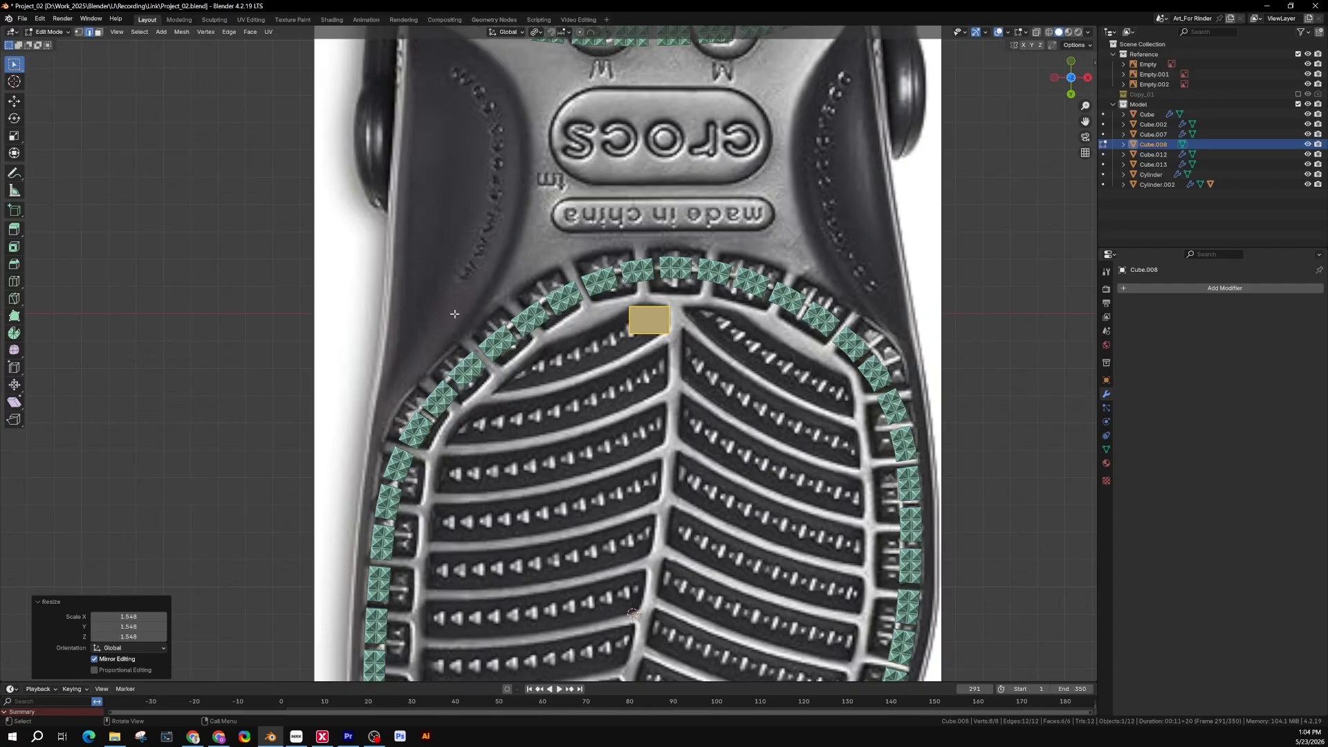
{"action": "middle_click_drag", "start_coordinate": [680, 334], "coordinate": [716, 359], "text": "shift"}
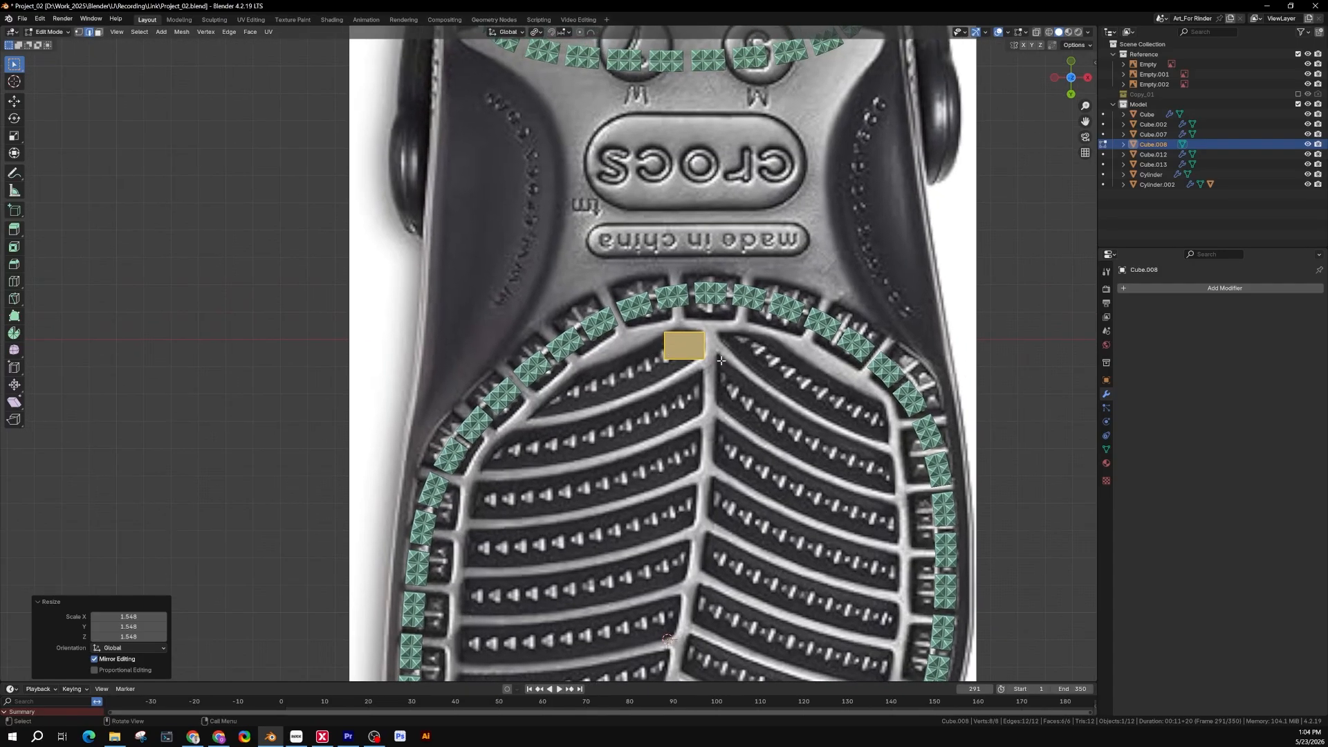
{"action": "key", "text": "s"}
{"action": "key", "text": "x"}
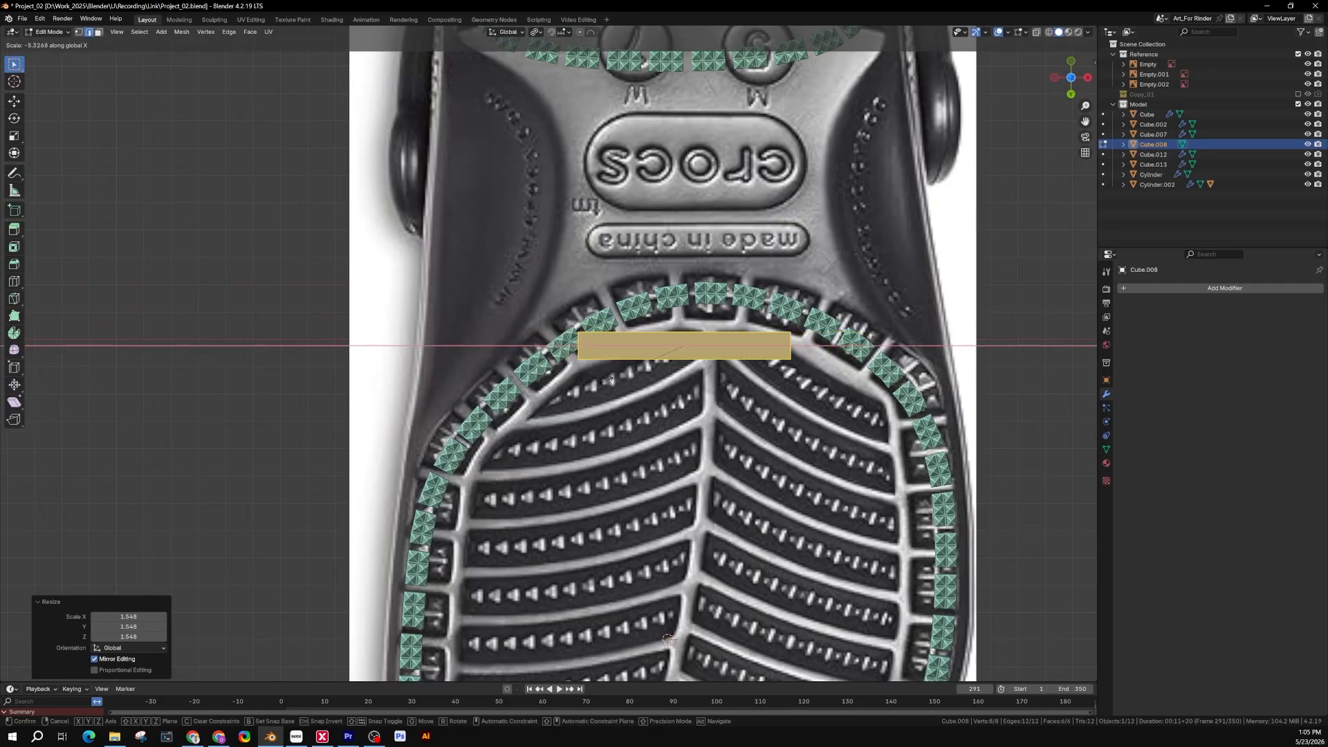
{"action": "left_click", "coordinate": [716, 379]}
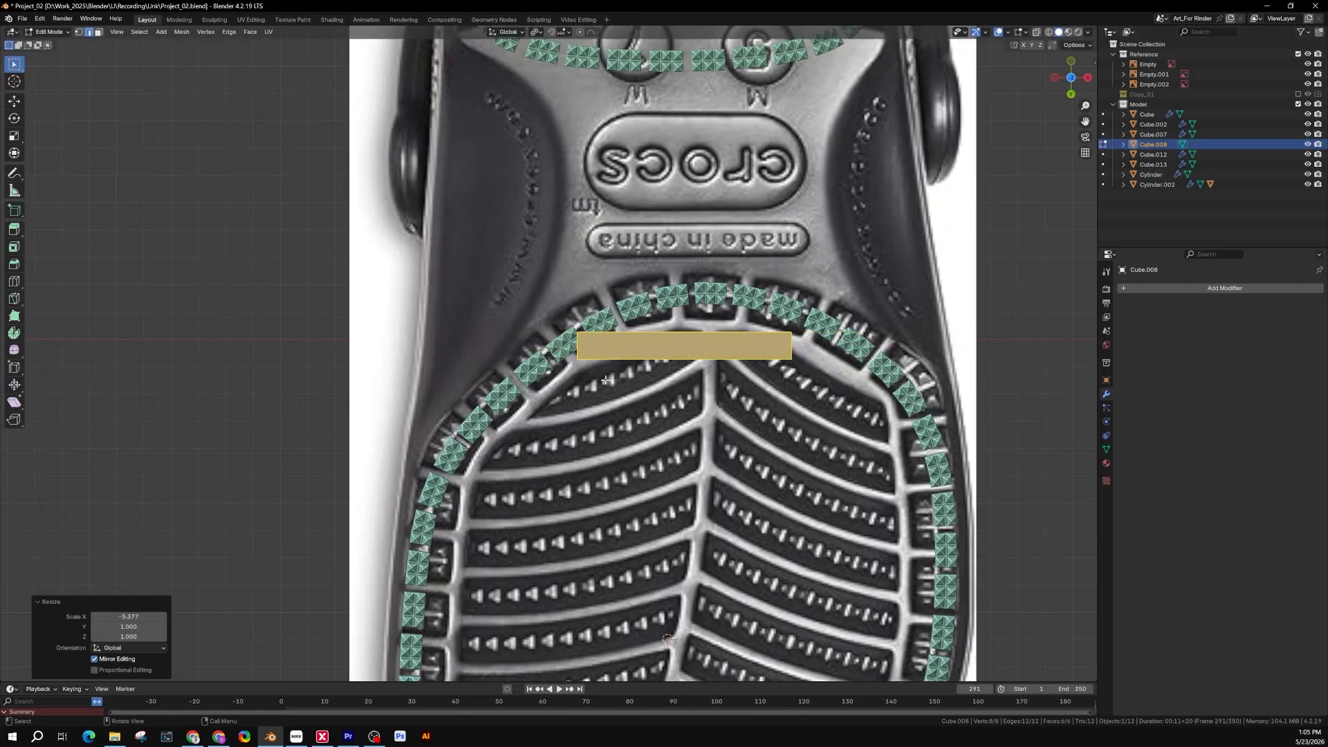
Step: Move the bar about -33.17 cm along X so its inner end meets the sole's central rib
{"action": "key", "text": "g"}
{"action": "key", "text": "x"}
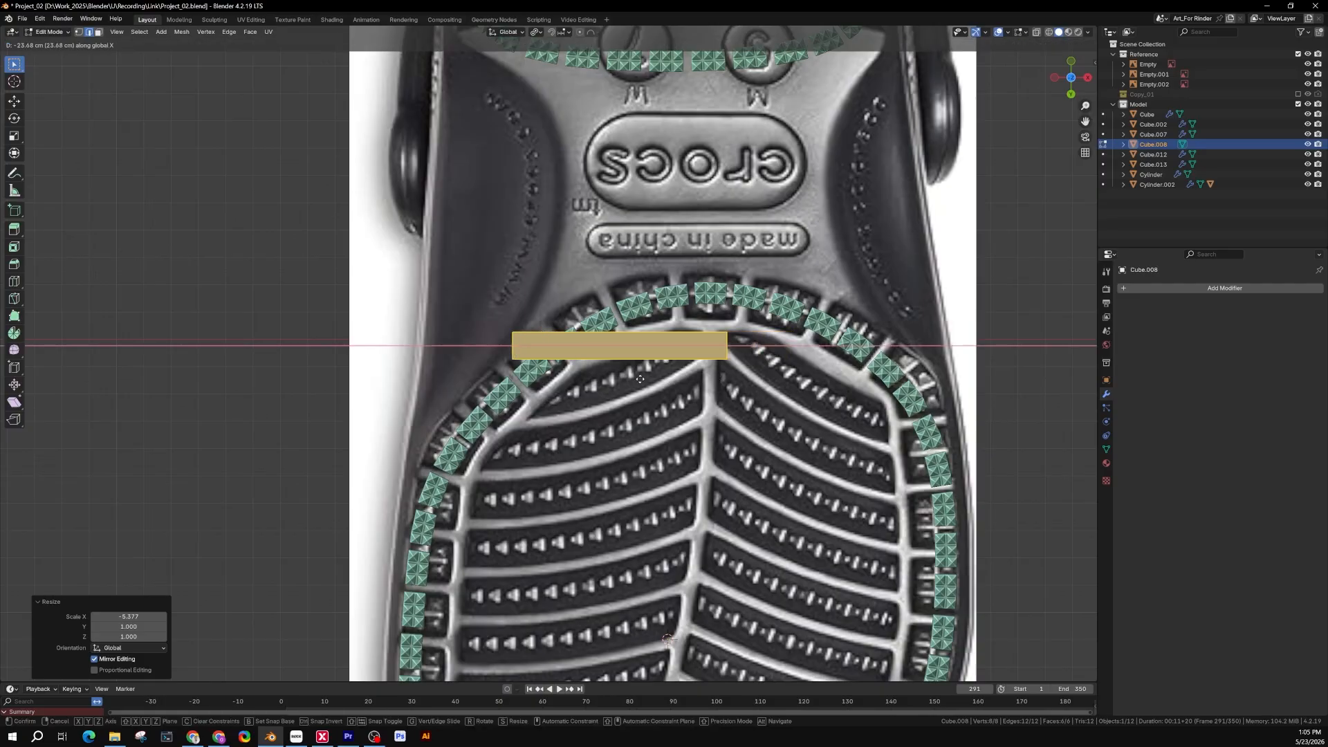
{"action": "left_click", "coordinate": [626, 379]}
{"action": "scroll", "coordinate": [692, 346], "scroll_direction": "up", "scroll_amount": 4}
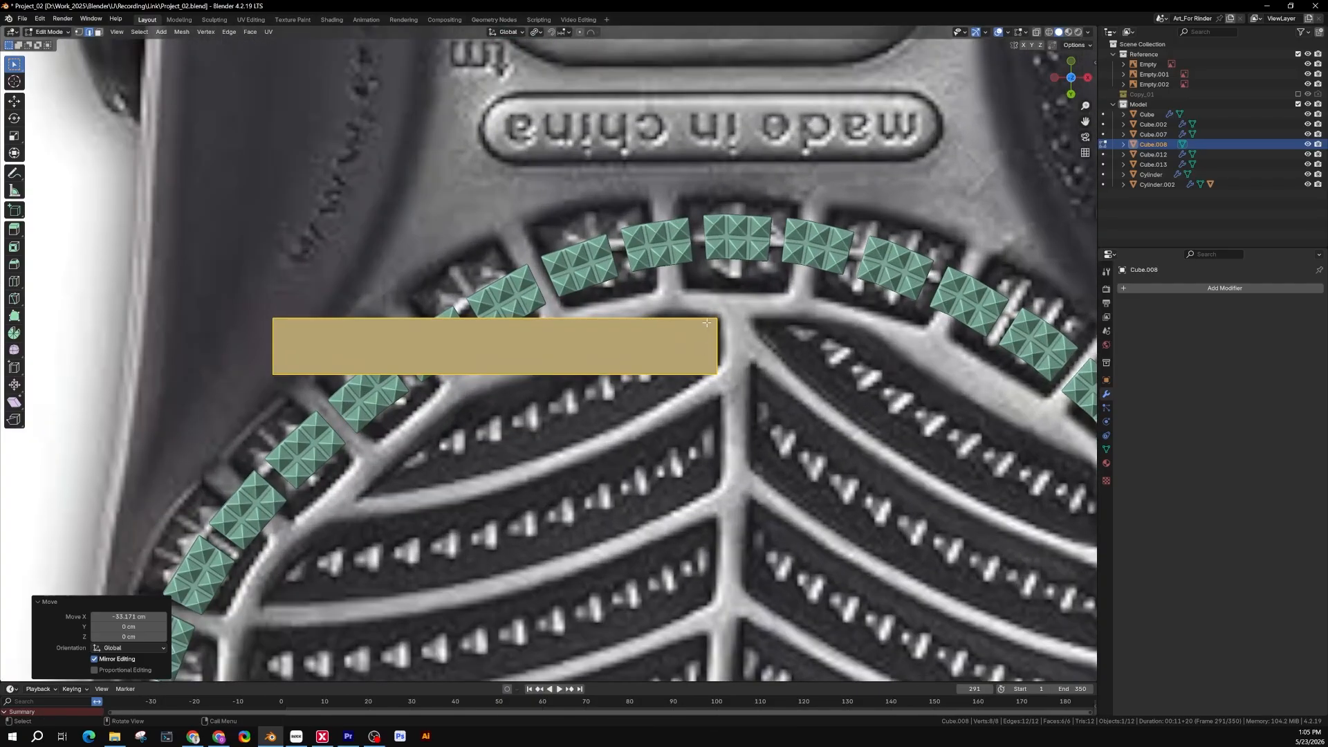
Step: Select the vertices at the bar's outer end through the mesh and move them about -19.14 cm along X to lengthen the bar
{"action": "scroll", "coordinate": [713, 317], "scroll_direction": "down", "scroll_amount": 3}
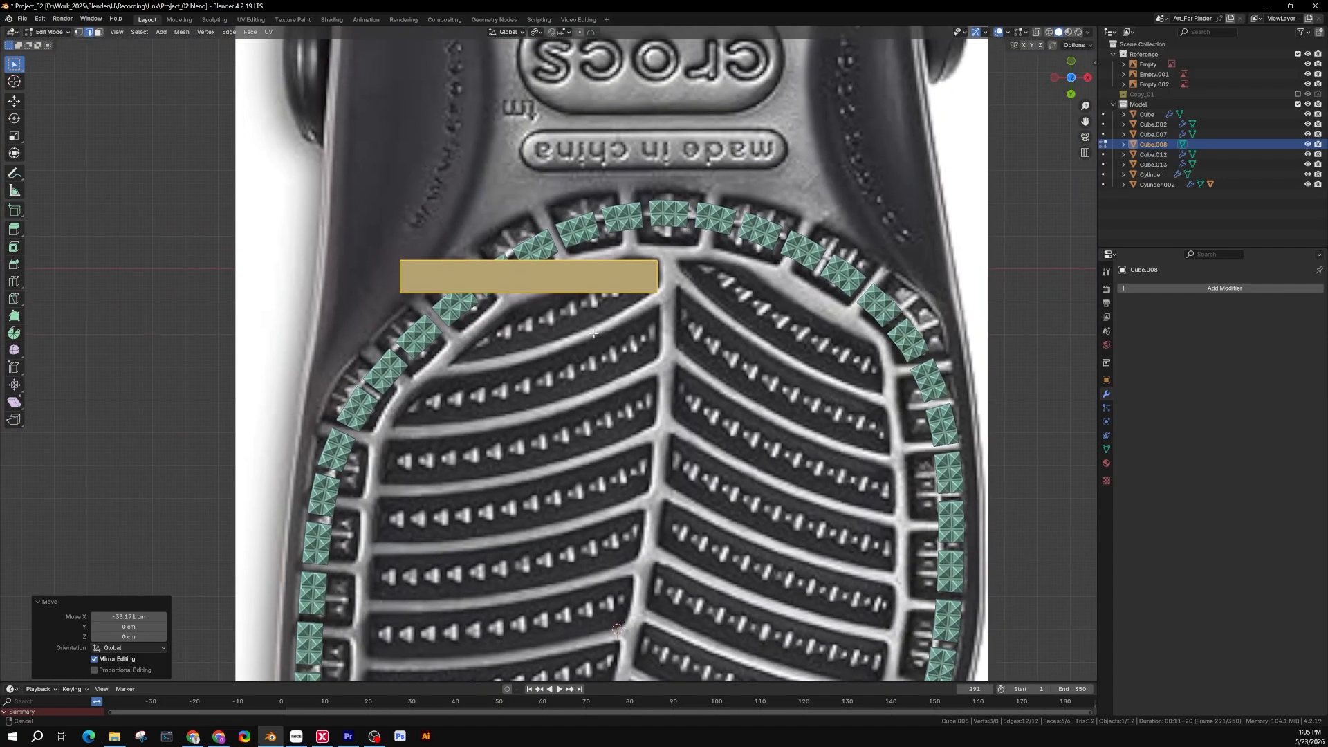
{"action": "middle_click_drag", "start_coordinate": [561, 298], "coordinate": [596, 355], "text": "shift"}
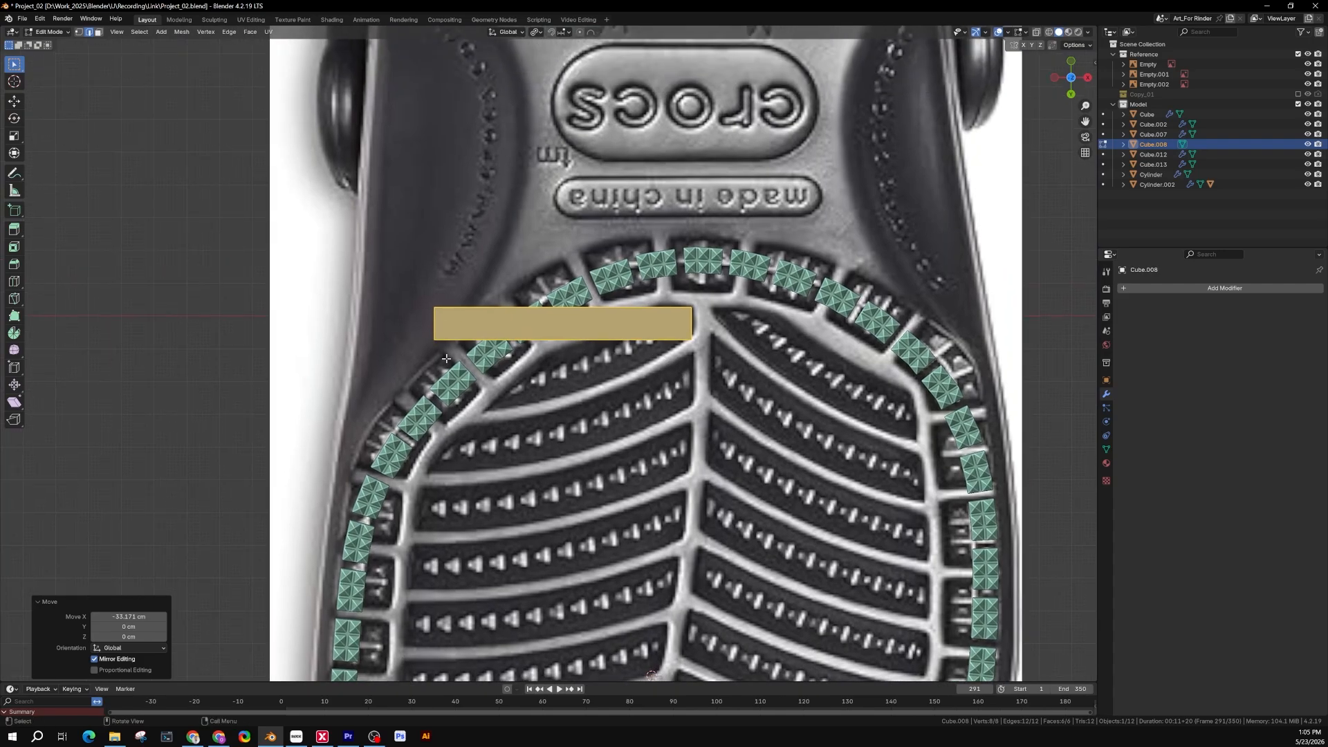
{"action": "scroll", "coordinate": [447, 358], "scroll_direction": "down", "scroll_amount": 3}
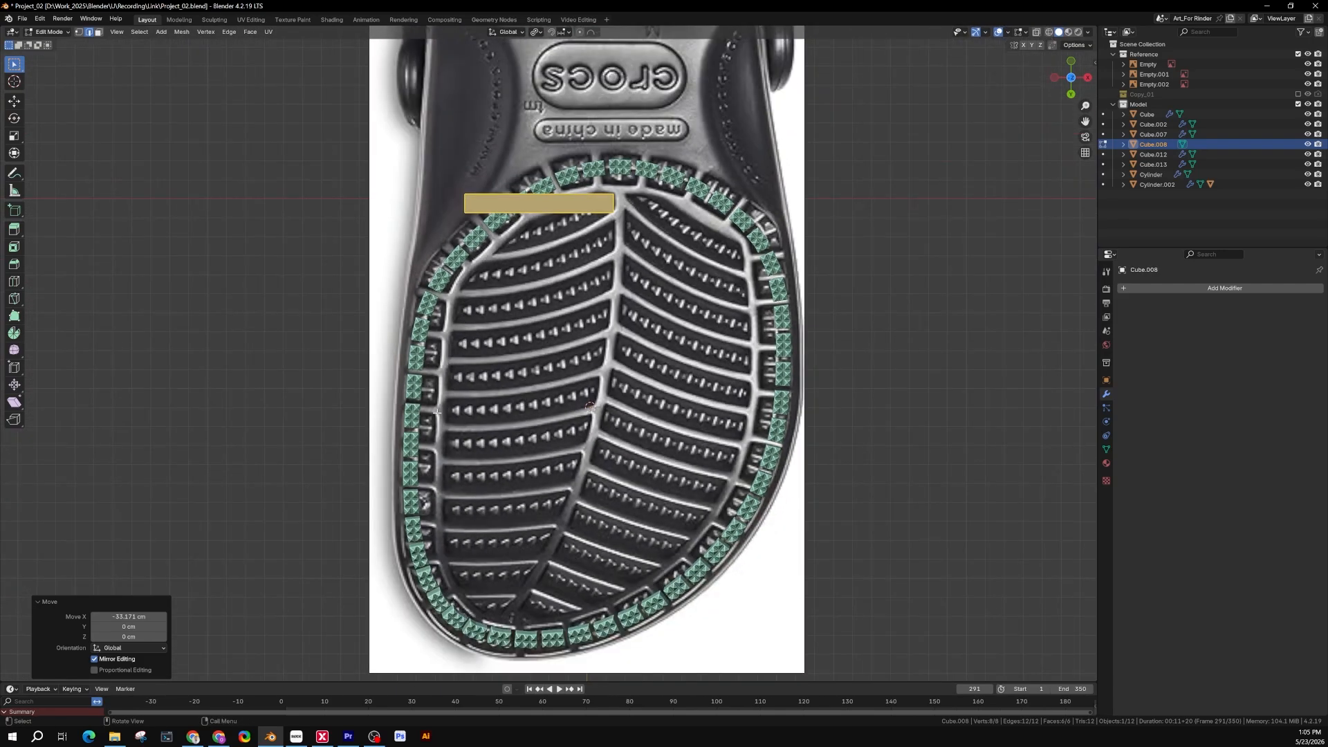
{"action": "middle_click_drag", "start_coordinate": [481, 234], "coordinate": [489, 311], "text": "shift"}
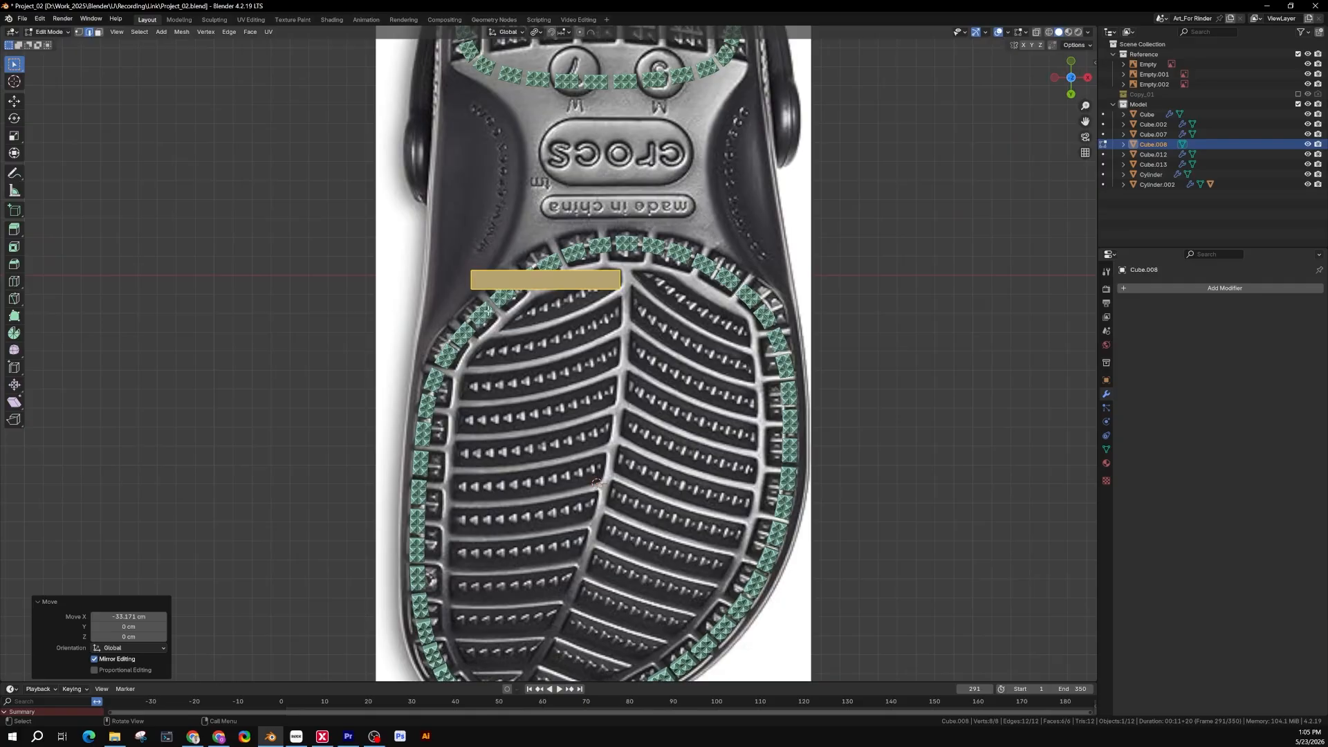
{"action": "key", "text": "1"}
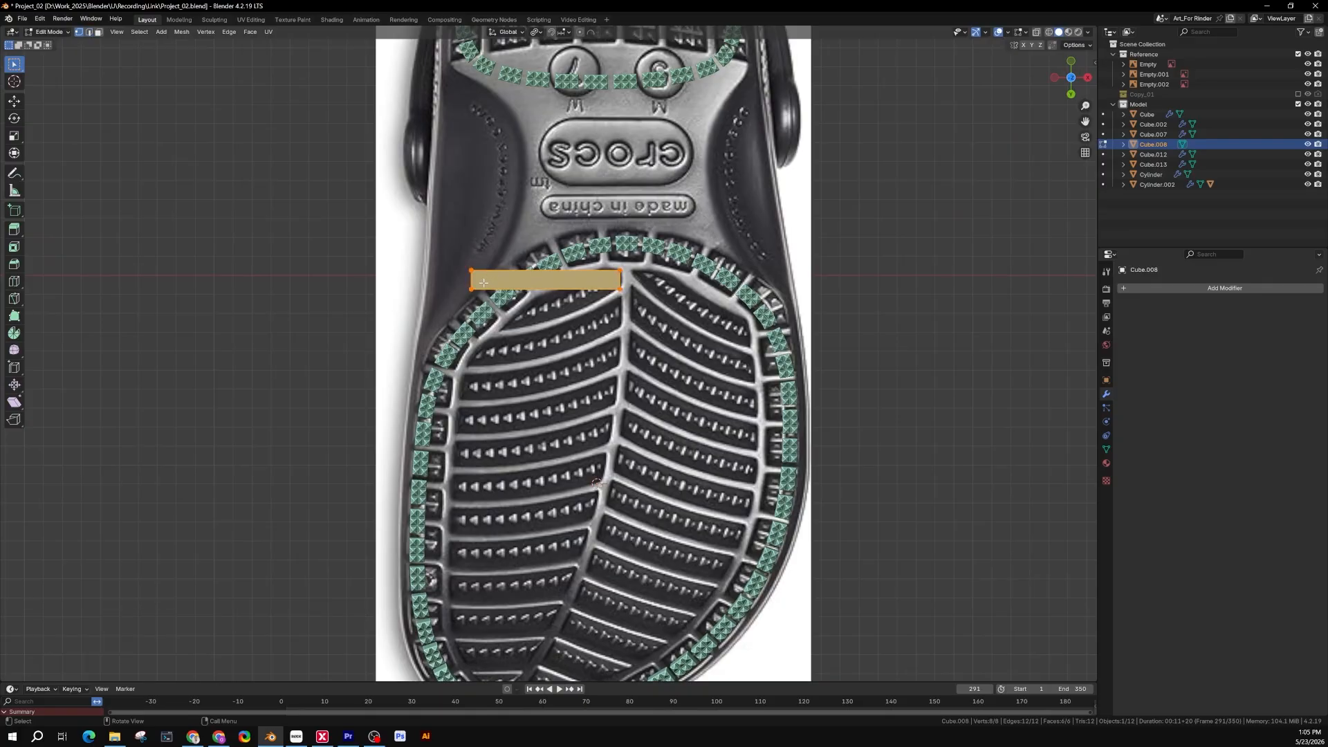
{"action": "key", "text": "z"}
{"action": "left_click", "coordinate": [415, 284]}
{"action": "left_click_drag", "start_coordinate": [445, 248], "coordinate": [501, 325]}
{"action": "key", "text": "z"}
{"action": "left_click", "coordinate": [640, 321]}
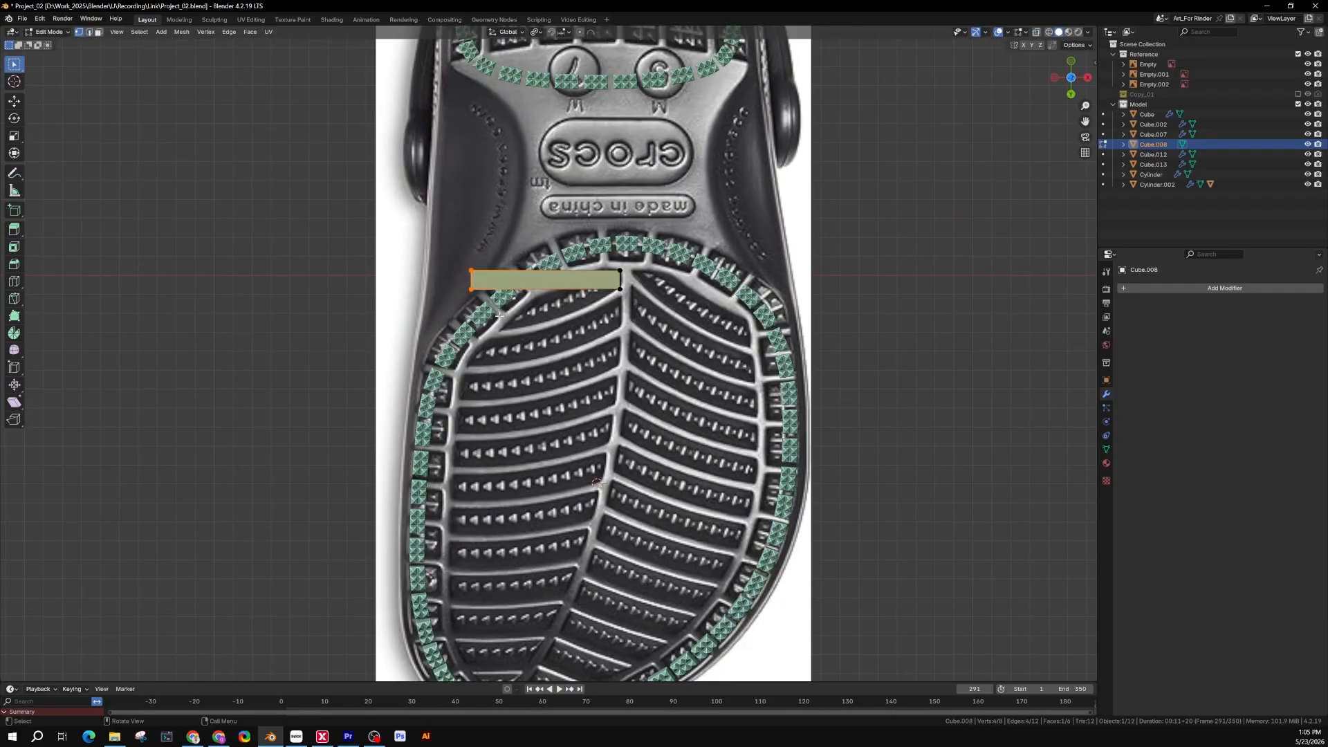
{"action": "key", "text": "g"}
{"action": "key", "text": "x"}
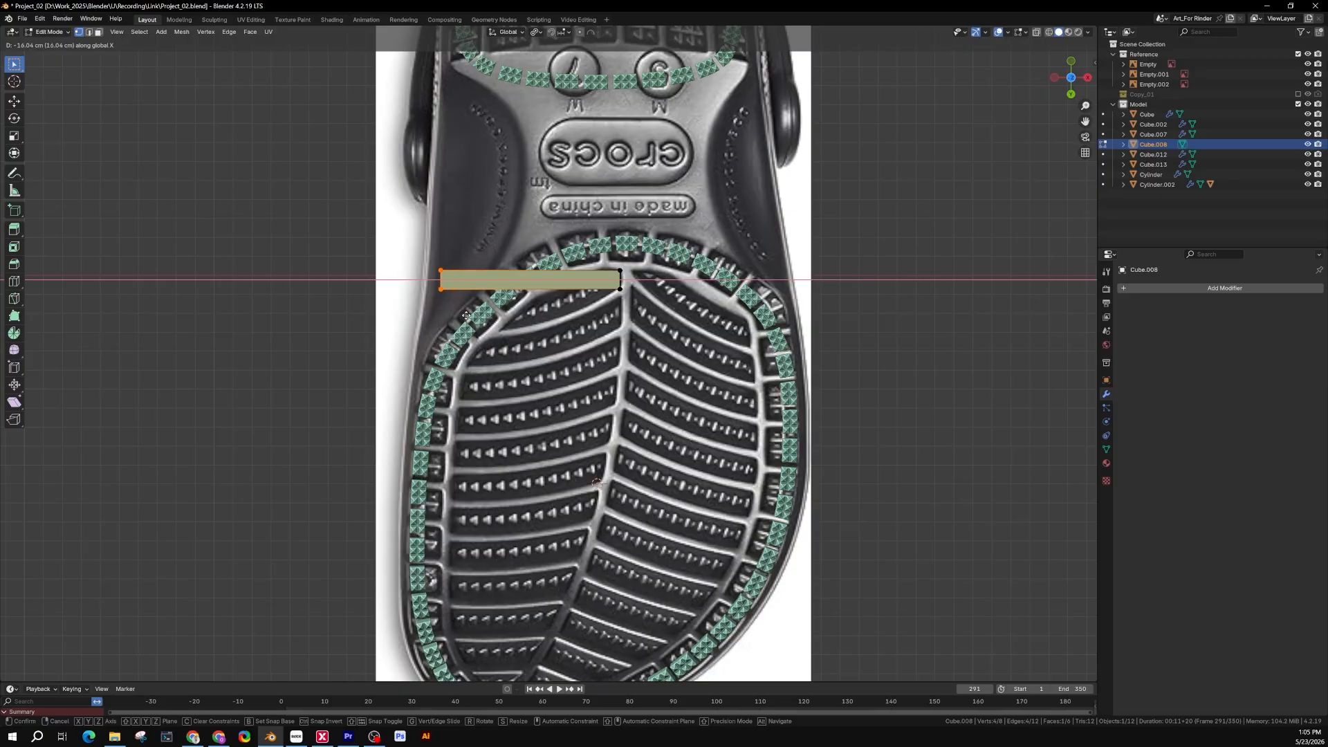
{"action": "left_click", "coordinate": [461, 315]}
Step: Add 17 evenly spaced loop cuts across the bar's length without sliding them
{"action": "scroll", "coordinate": [571, 275], "scroll_direction": "up", "scroll_amount": 2}
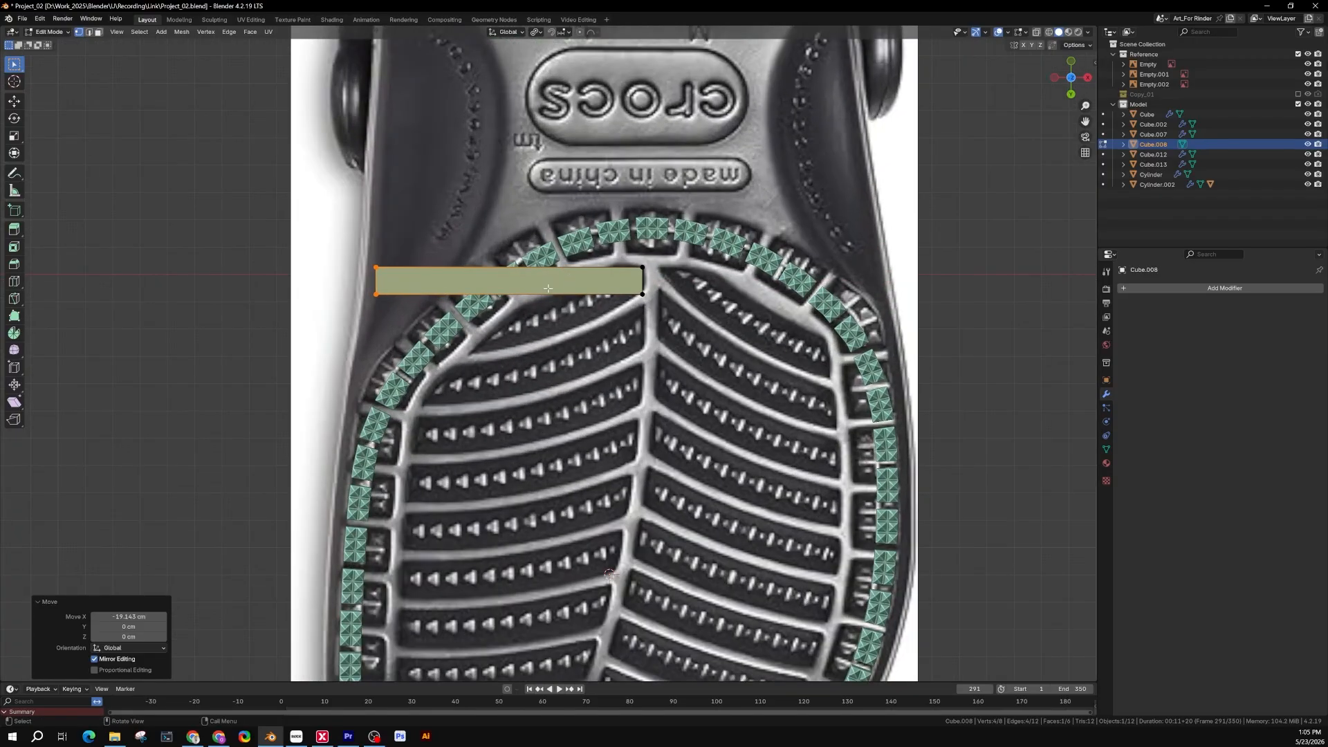
{"action": "key", "text": "ctrl+r"}
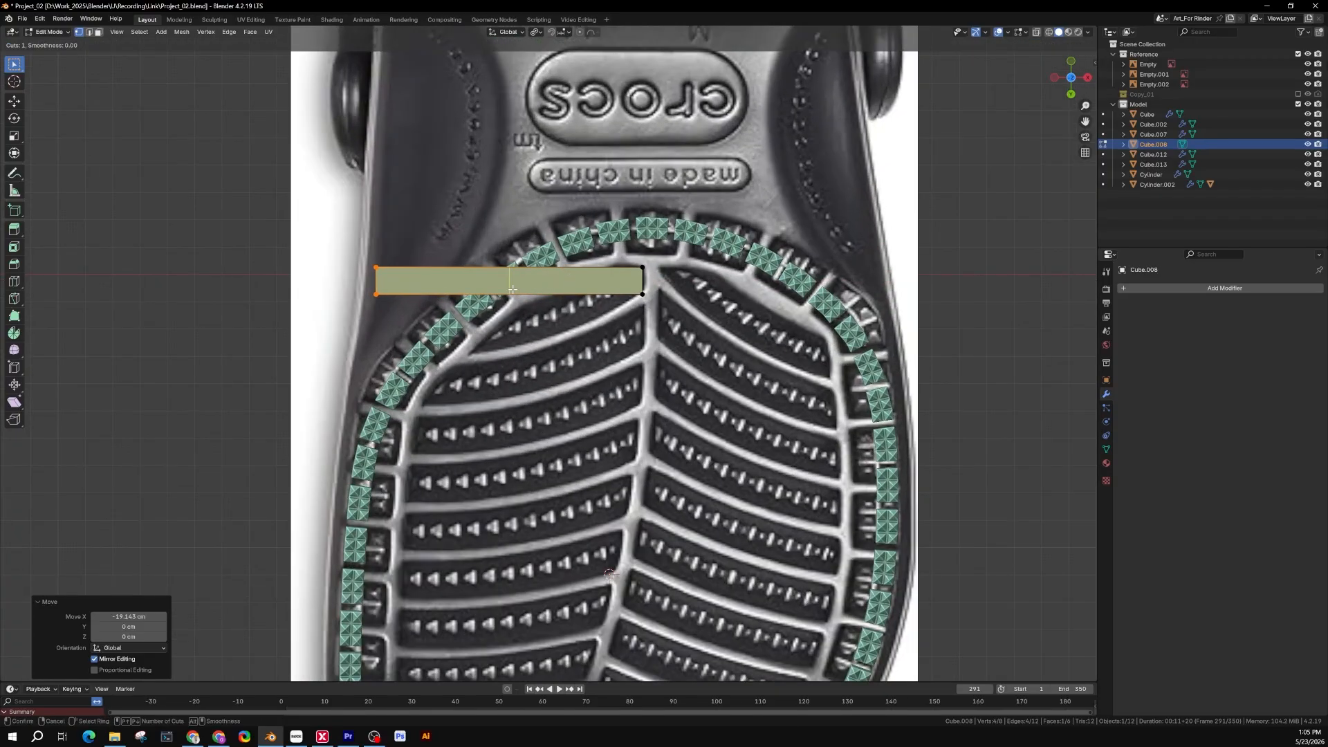
{"action": "scroll", "coordinate": [513, 290], "scroll_direction": "up", "scroll_amount": 18}
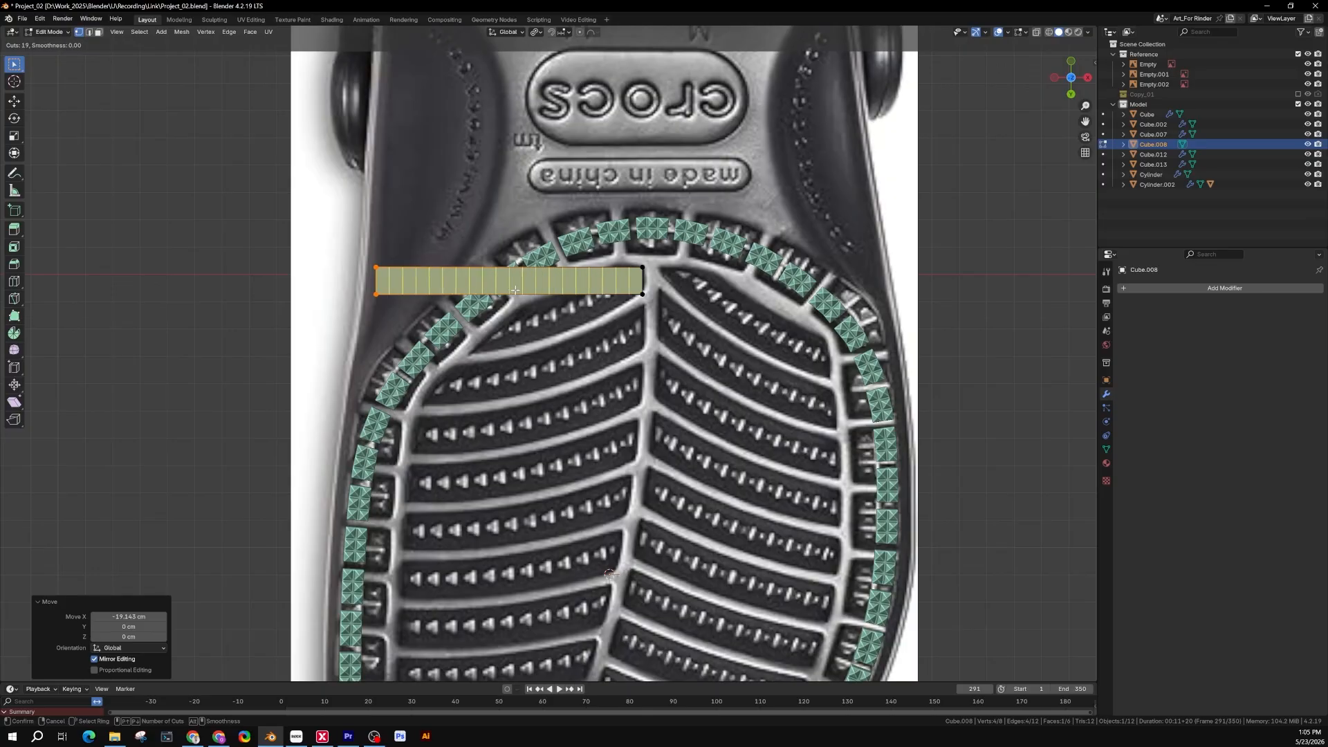
{"action": "scroll", "coordinate": [515, 289], "scroll_direction": "down", "scroll_amount": 2}
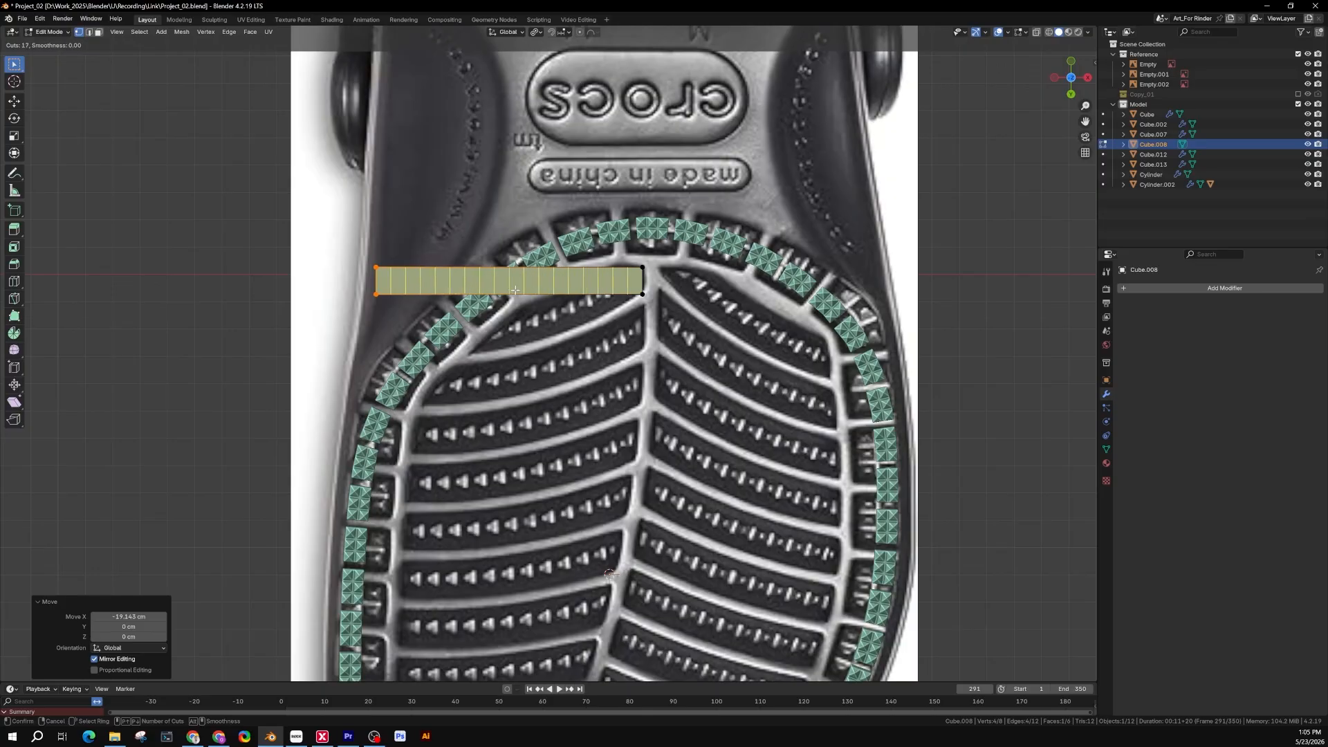
{"action": "left_click", "coordinate": [516, 289]}
{"action": "right_click", "coordinate": [516, 290]}
Step: Add one centred loop cut running the full length of the bar, without sliding it
{"action": "scroll", "coordinate": [526, 287], "scroll_direction": "up", "scroll_amount": 3}
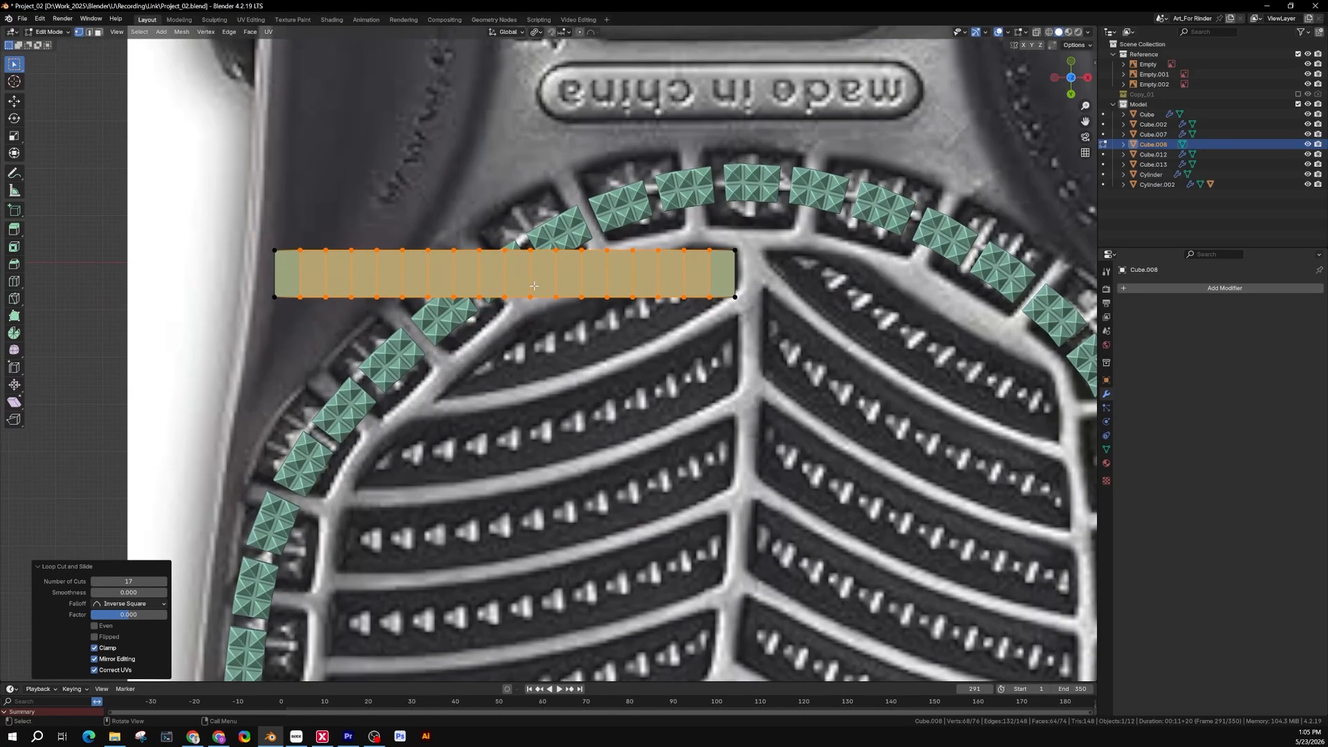
{"action": "key", "text": "ctrl+r"}
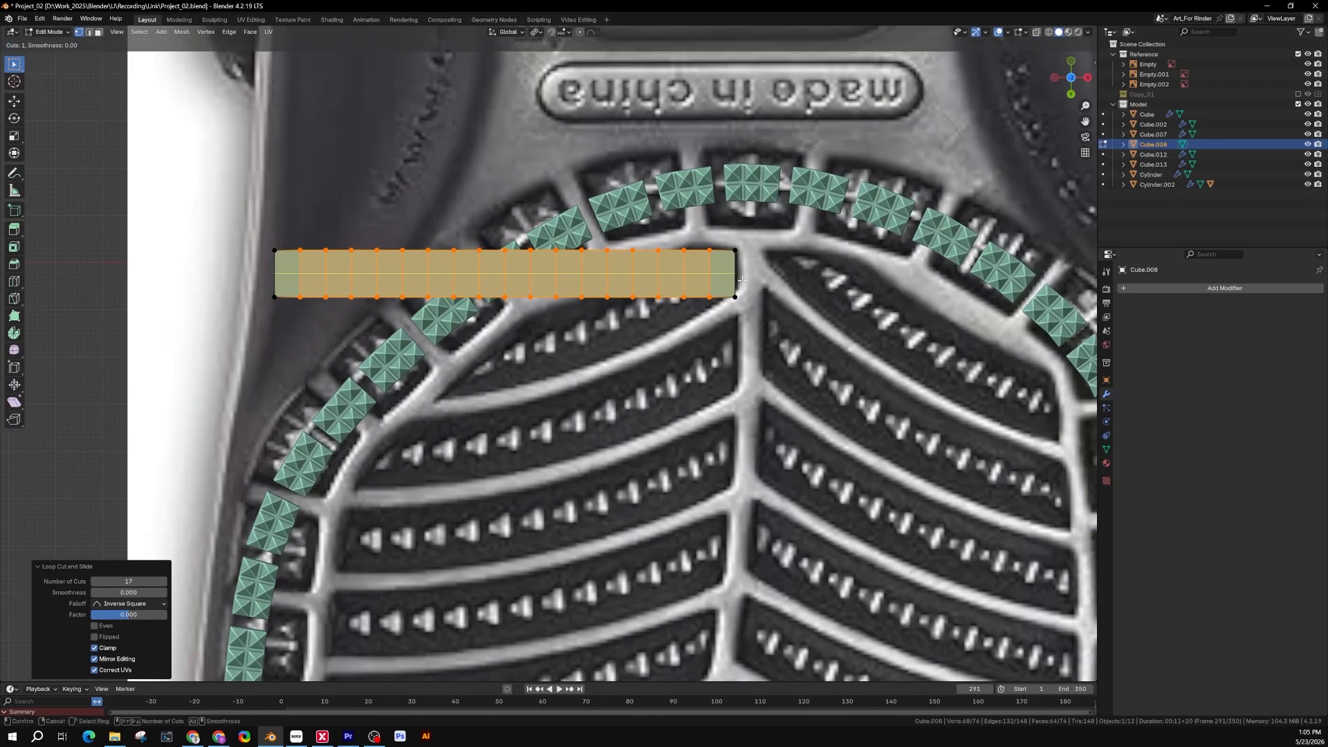
{"action": "left_click", "coordinate": [742, 279]}
{"action": "right_click", "coordinate": [742, 280]}
Step: Select all 17 crosswise edge loops together with the lengthwise centre loop and bevel them by about 0.412 cm with one segment
{"action": "key", "text": "2"}
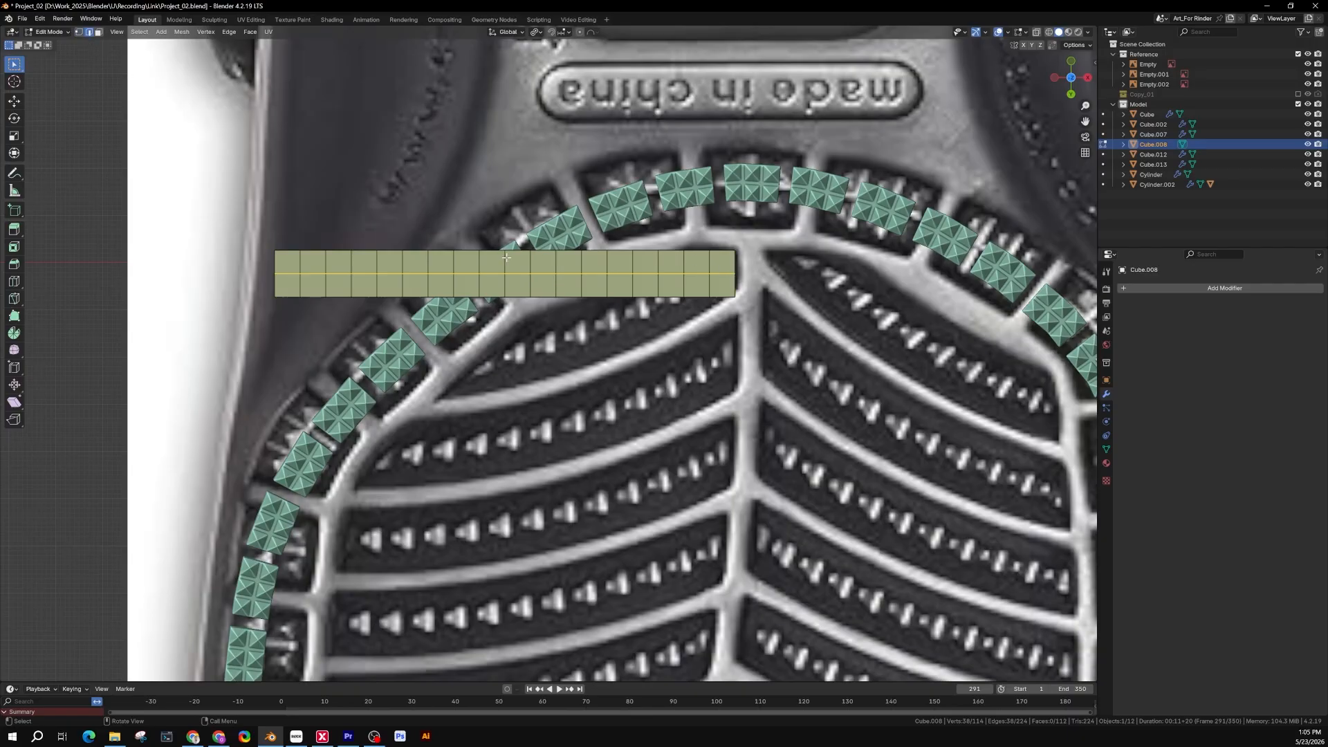
{"action": "left_click", "coordinate": [710, 263], "text": "alt+shift"}
{"action": "left_click", "coordinate": [683, 259], "text": "alt+shift"}
{"action": "left_click", "coordinate": [660, 261], "text": "alt+shift"}
{"action": "left_click", "coordinate": [633, 260], "text": "alt+shift"}
{"action": "left_click", "coordinate": [581, 262], "text": "alt+shift"}
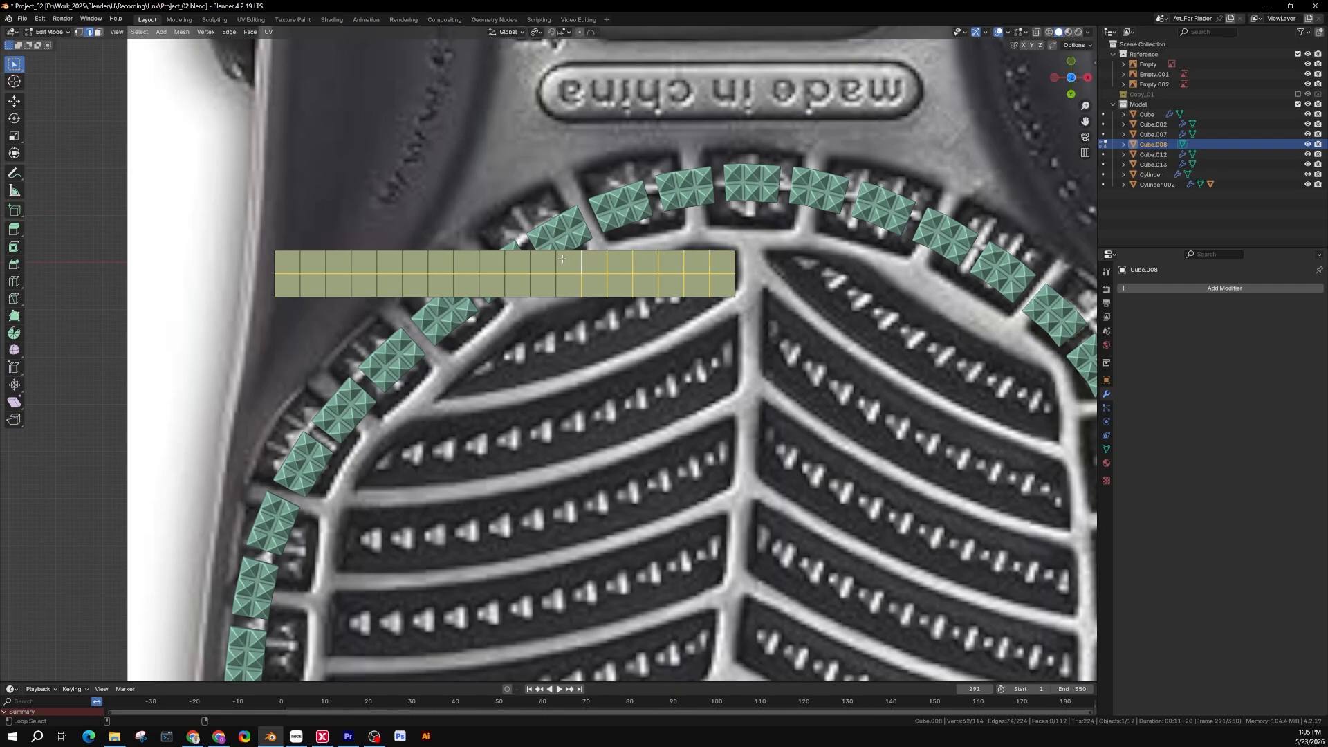
{"action": "left_click", "coordinate": [558, 261], "text": "alt+shift"}
{"action": "left_click", "coordinate": [530, 260], "text": "alt+shift"}
{"action": "left_click", "coordinate": [505, 261], "text": "alt+shift"}
{"action": "left_click", "coordinate": [479, 261], "text": "alt+shift"}
{"action": "left_click", "coordinate": [453, 261], "text": "alt+shift"}
{"action": "left_click", "coordinate": [428, 260], "text": "alt+shift"}
{"action": "left_click", "coordinate": [402, 262], "text": "alt+shift"}
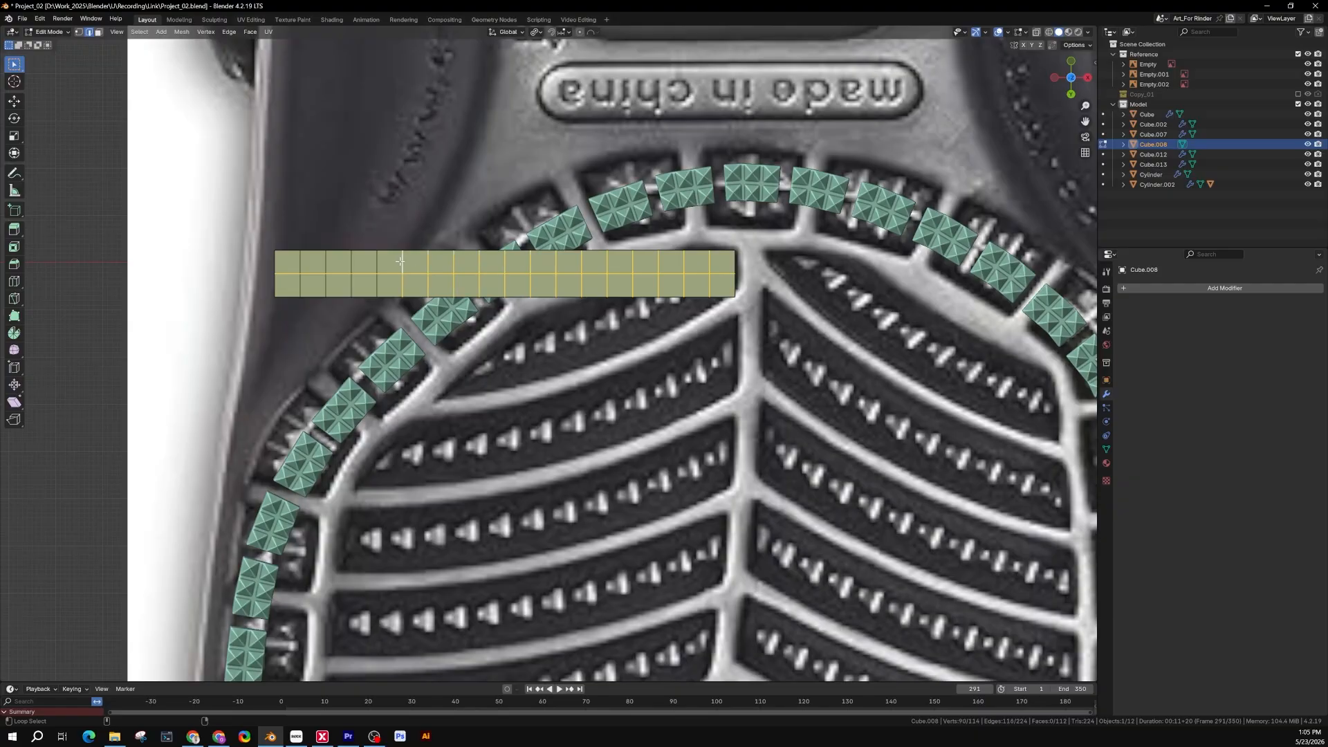
{"action": "left_click", "coordinate": [377, 262], "text": "alt+shift"}
{"action": "left_click", "coordinate": [352, 262], "text": "alt+shift"}
{"action": "left_click", "coordinate": [326, 261], "text": "alt+shift"}
{"action": "left_click", "coordinate": [300, 261], "text": "alt+shift"}
{"action": "scroll", "coordinate": [468, 277], "scroll_direction": "up", "scroll_amount": 5}
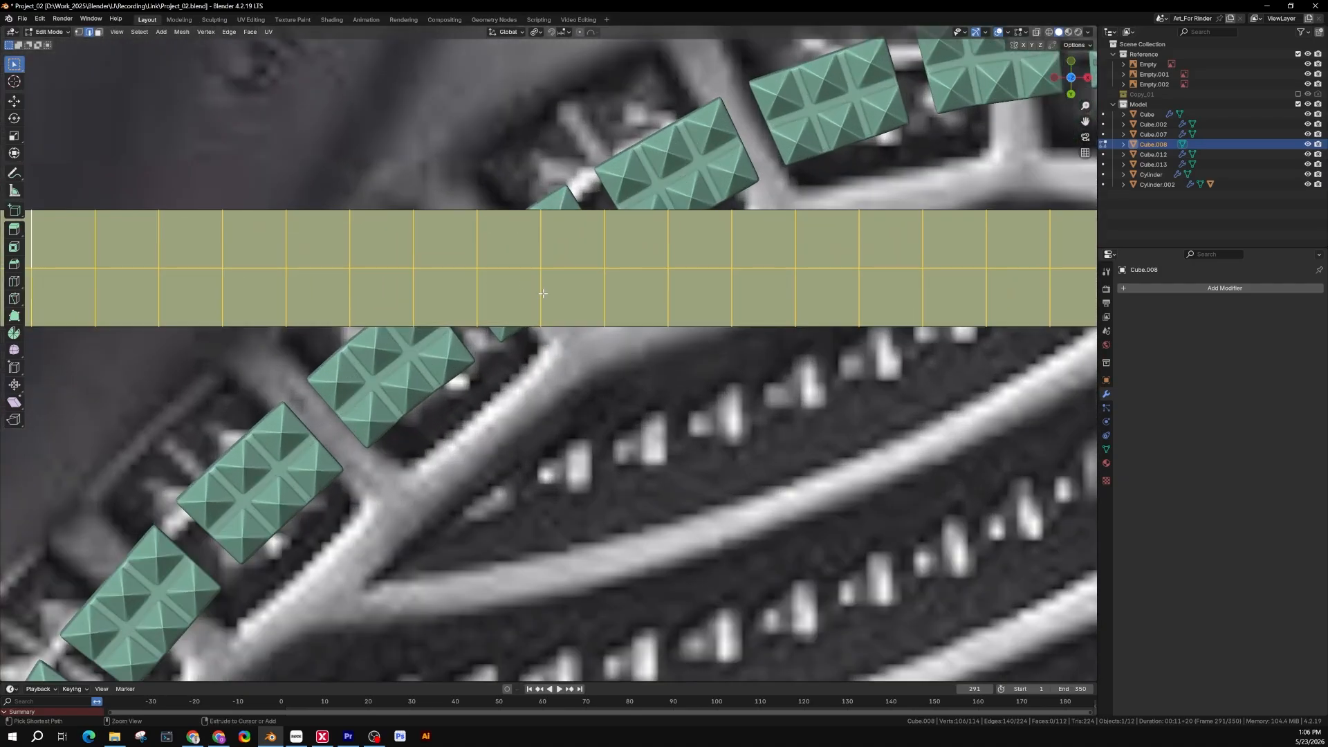
{"action": "scroll", "coordinate": [522, 282], "scroll_direction": "down", "scroll_amount": 4}
{"action": "middle_click_drag", "start_coordinate": [522, 281], "coordinate": [495, 237]}
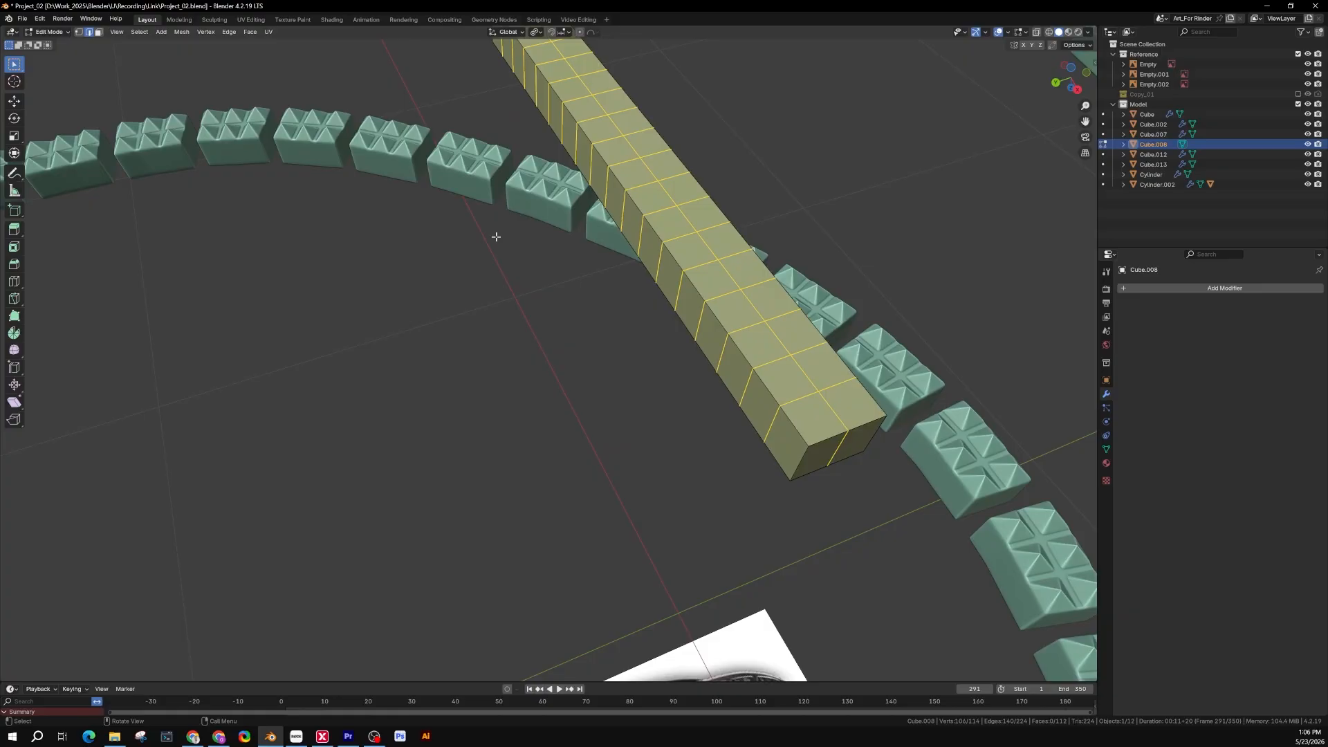
{"action": "key", "text": "ctrl+KP_7"}
{"action": "scroll", "coordinate": [730, 265], "scroll_direction": "up", "scroll_amount": 3}
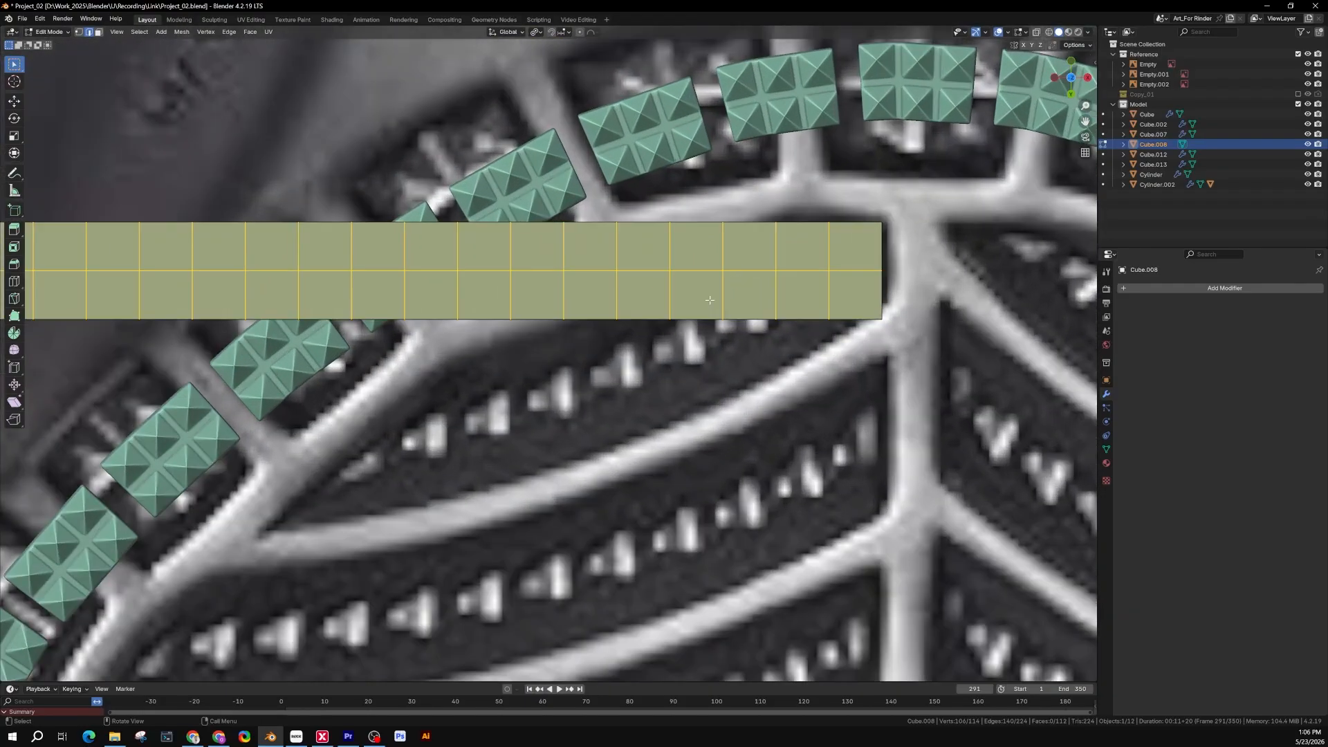
{"action": "key", "text": "ctrl+b"}
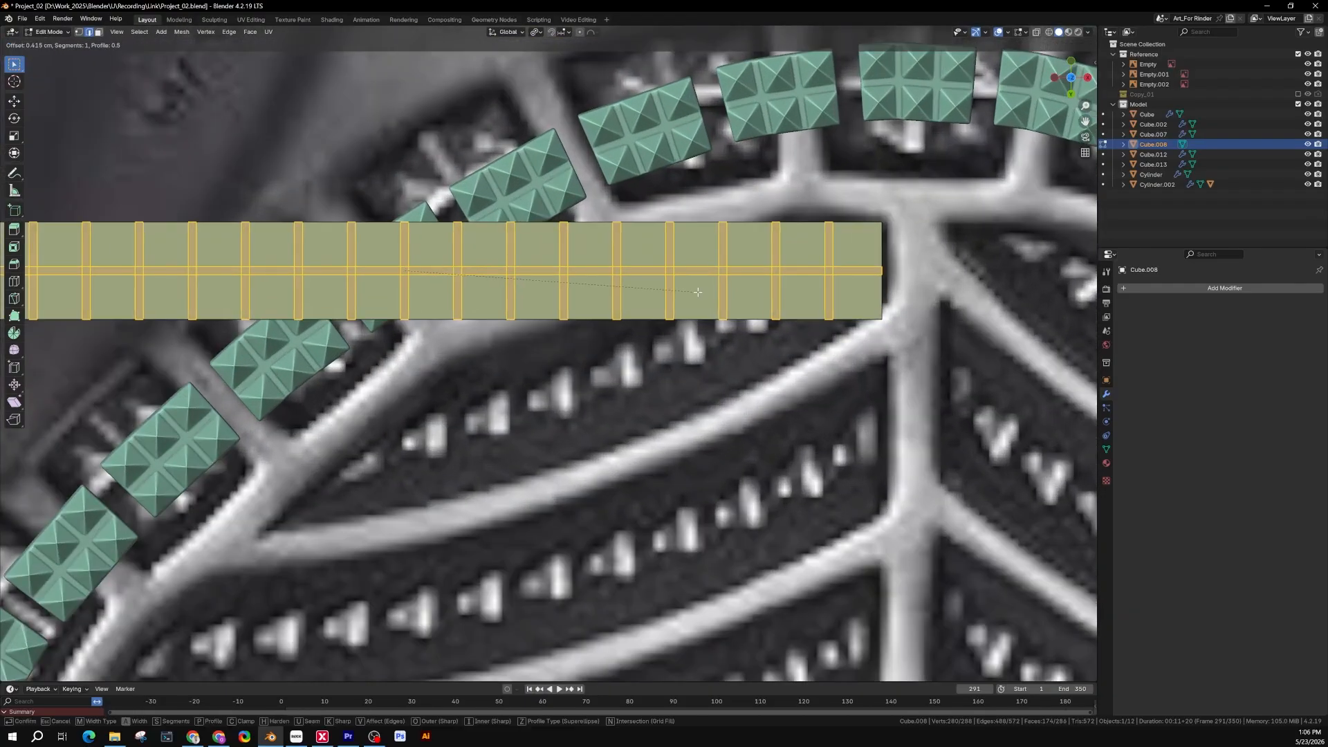
{"action": "left_click", "coordinate": [692, 292]}
{"action": "key", "text": "n"}
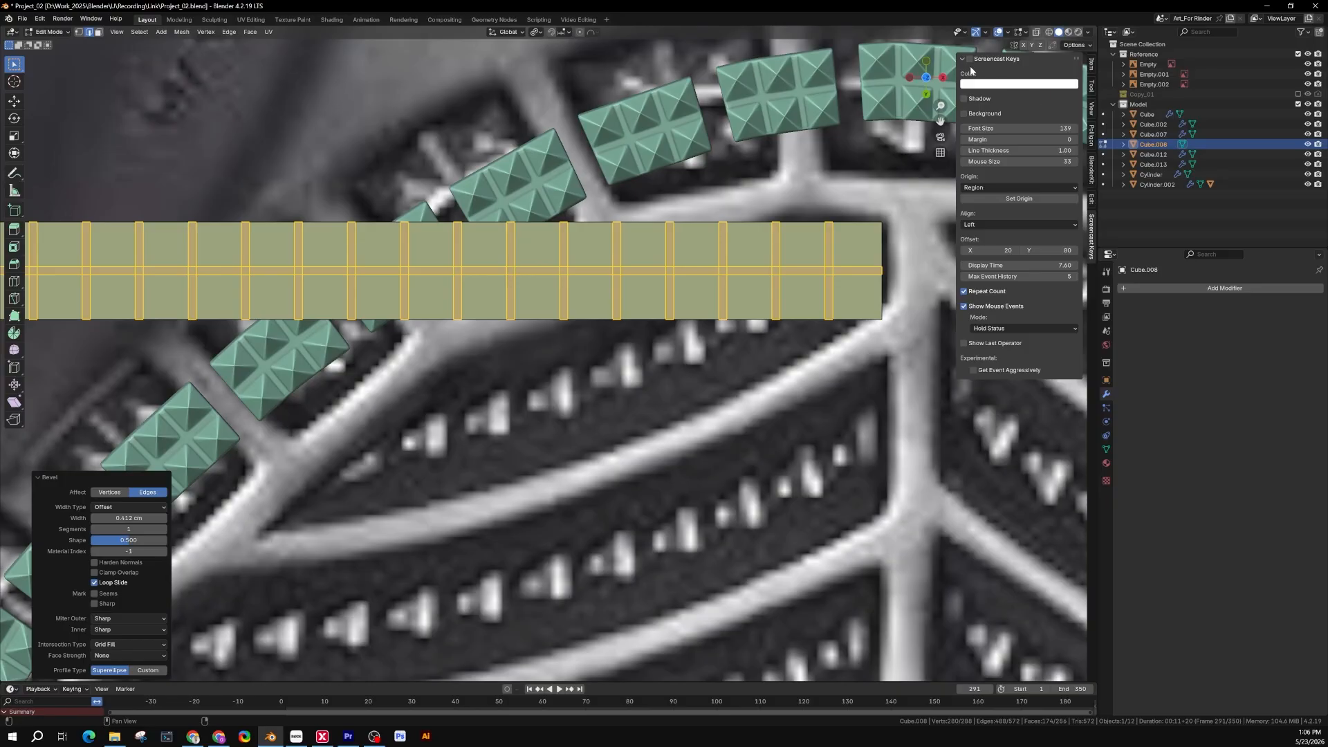
{"action": "key", "text": "n"}
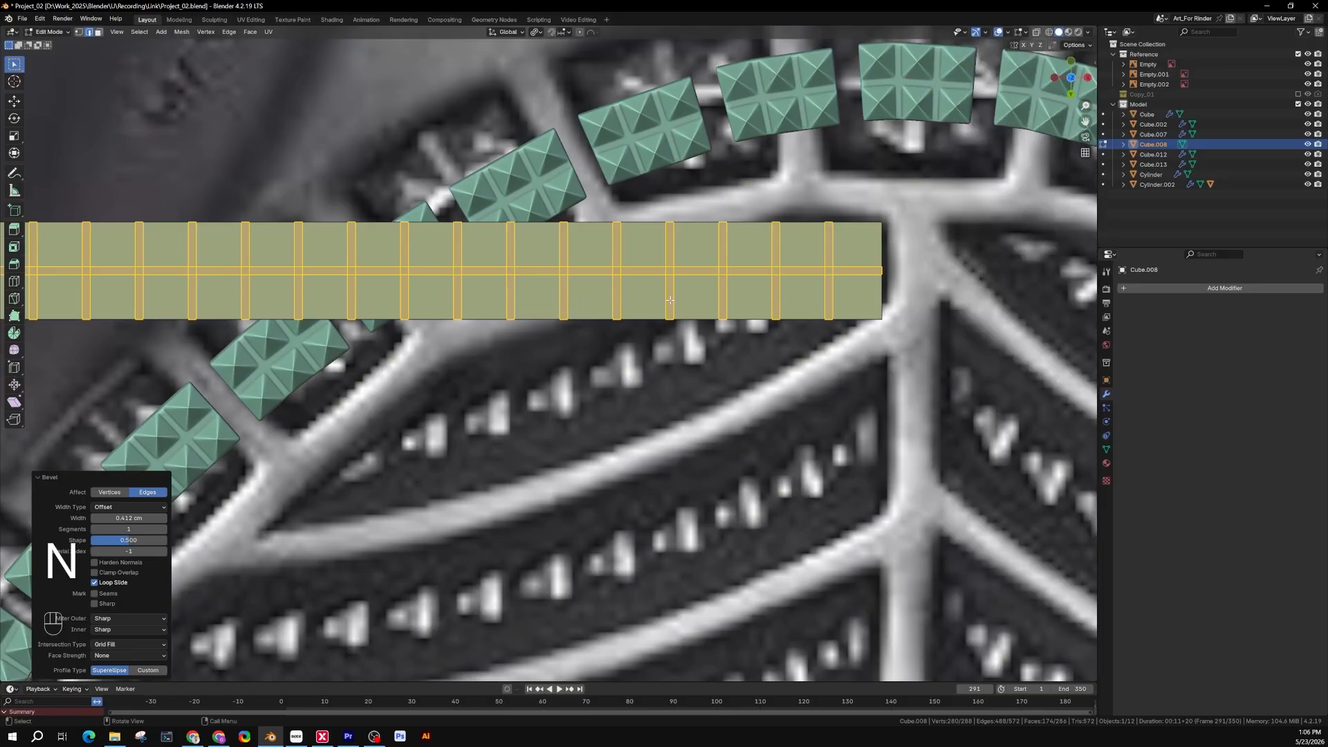
{"action": "scroll", "coordinate": [651, 267], "scroll_direction": "down", "scroll_amount": 1}
{"action": "middle_click_drag", "start_coordinate": [651, 267], "coordinate": [773, 315], "text": "shift"}
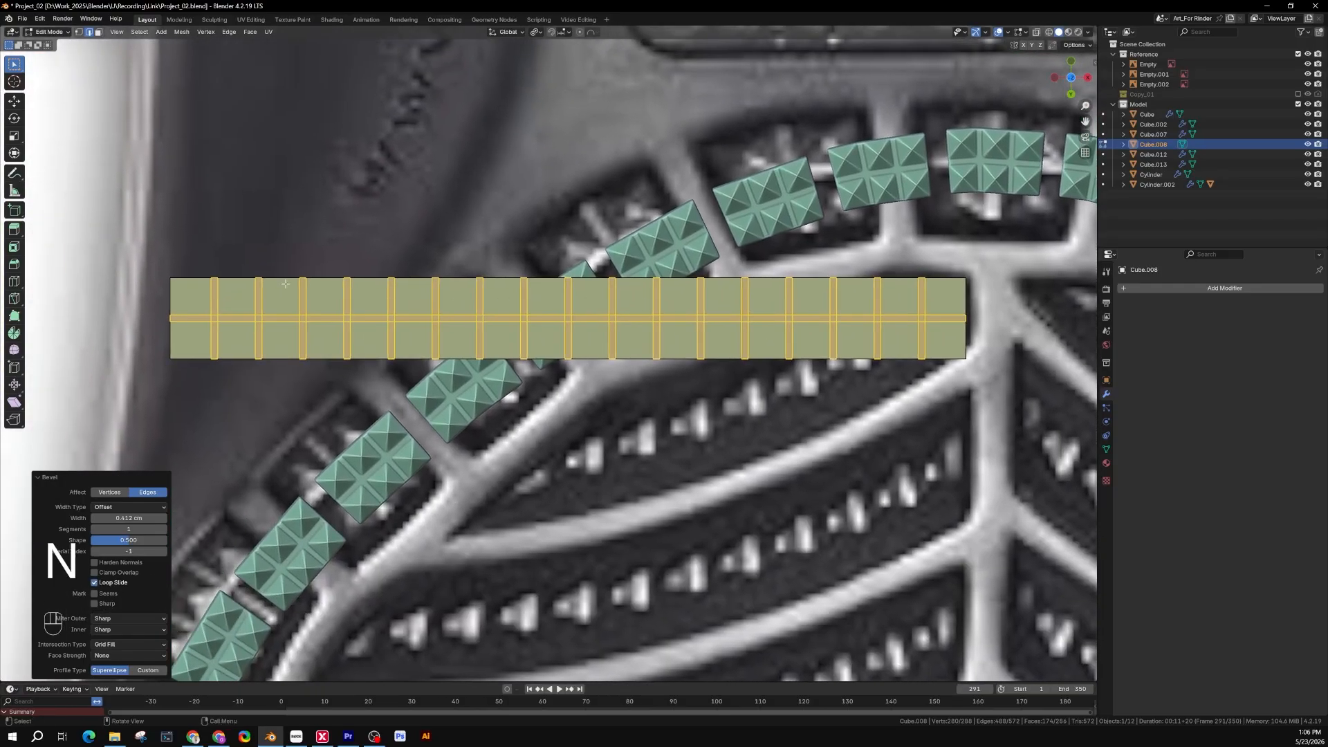
{"action": "middle_click_drag", "start_coordinate": [992, 309], "coordinate": [908, 326], "text": "shift"}
{"action": "scroll", "coordinate": [907, 326], "scroll_direction": "up", "scroll_amount": 2}
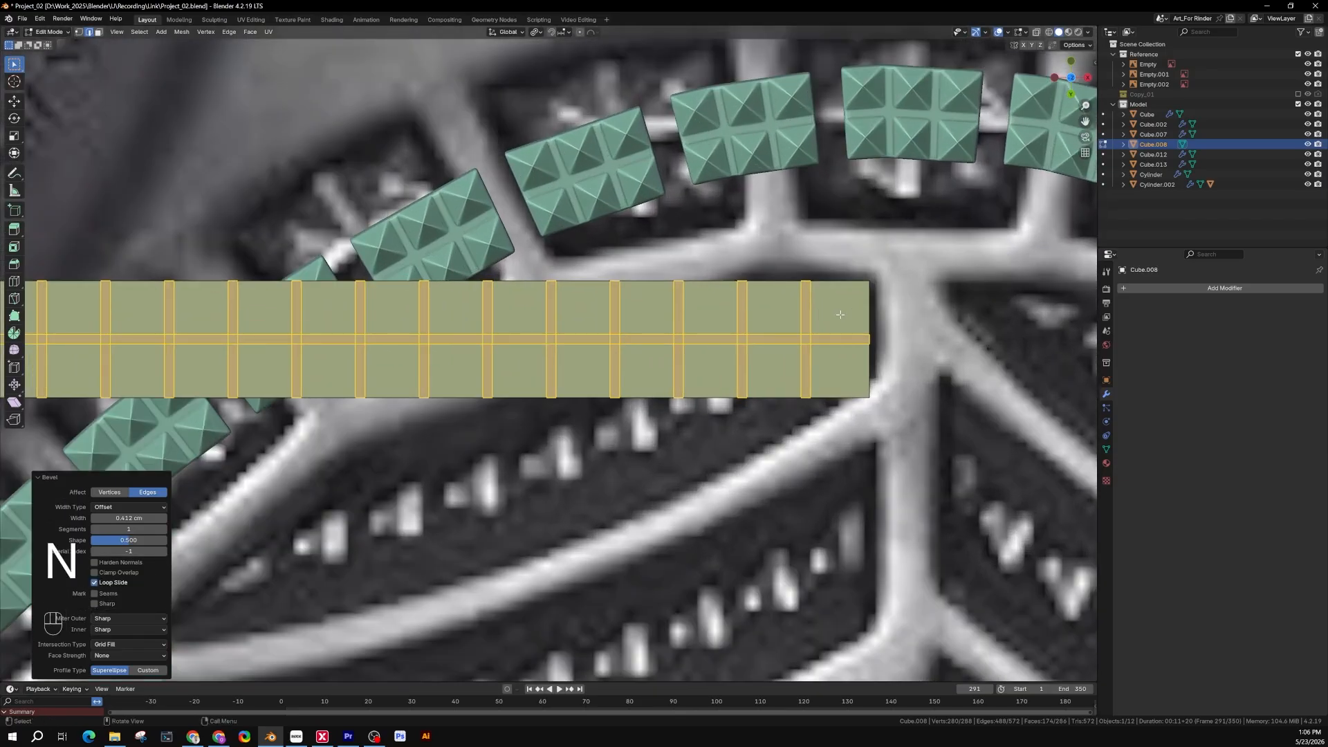
{"action": "scroll", "coordinate": [840, 314], "scroll_direction": "down", "scroll_amount": 2}
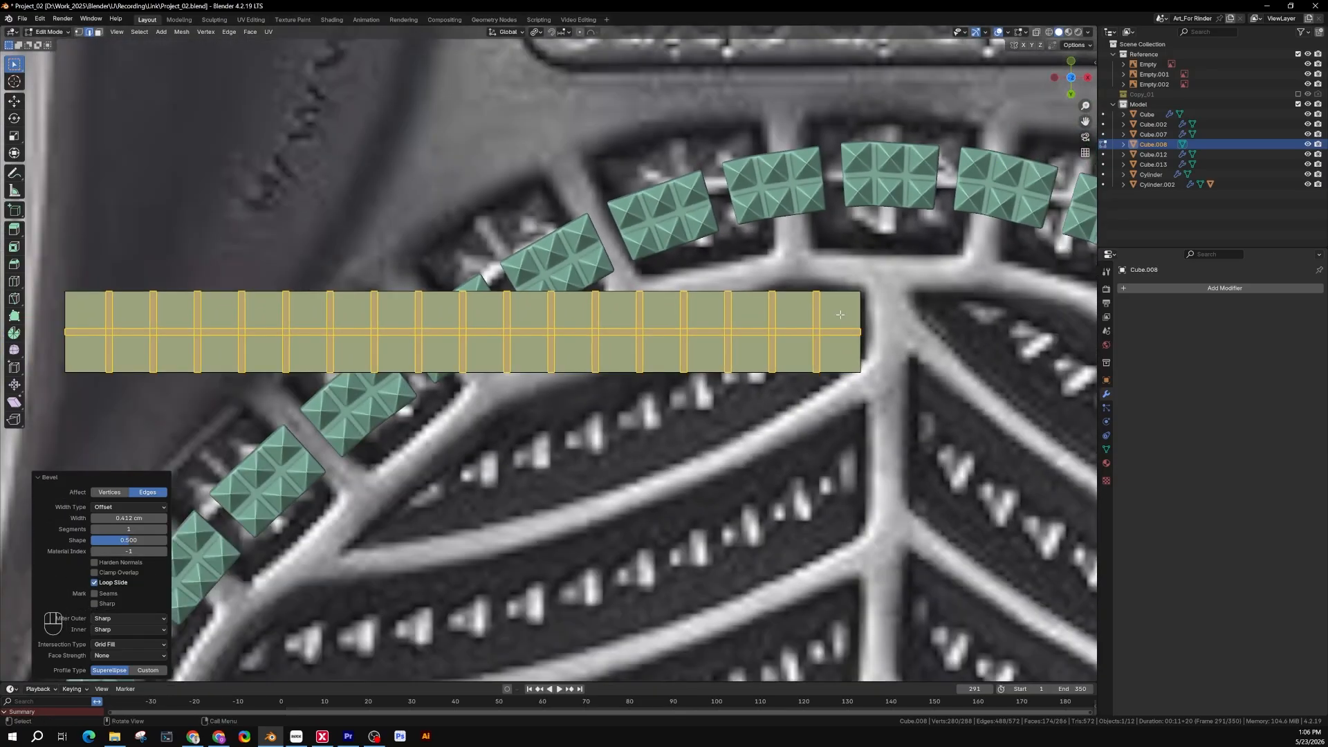
Step: Select every large square face in both rows of the bar's tread side, excluding the narrow strips, and inset them by about 1.351 cm
{"action": "key", "text": "2"}
{"action": "left_click", "coordinate": [840, 315]}
{"action": "key", "text": "3"}
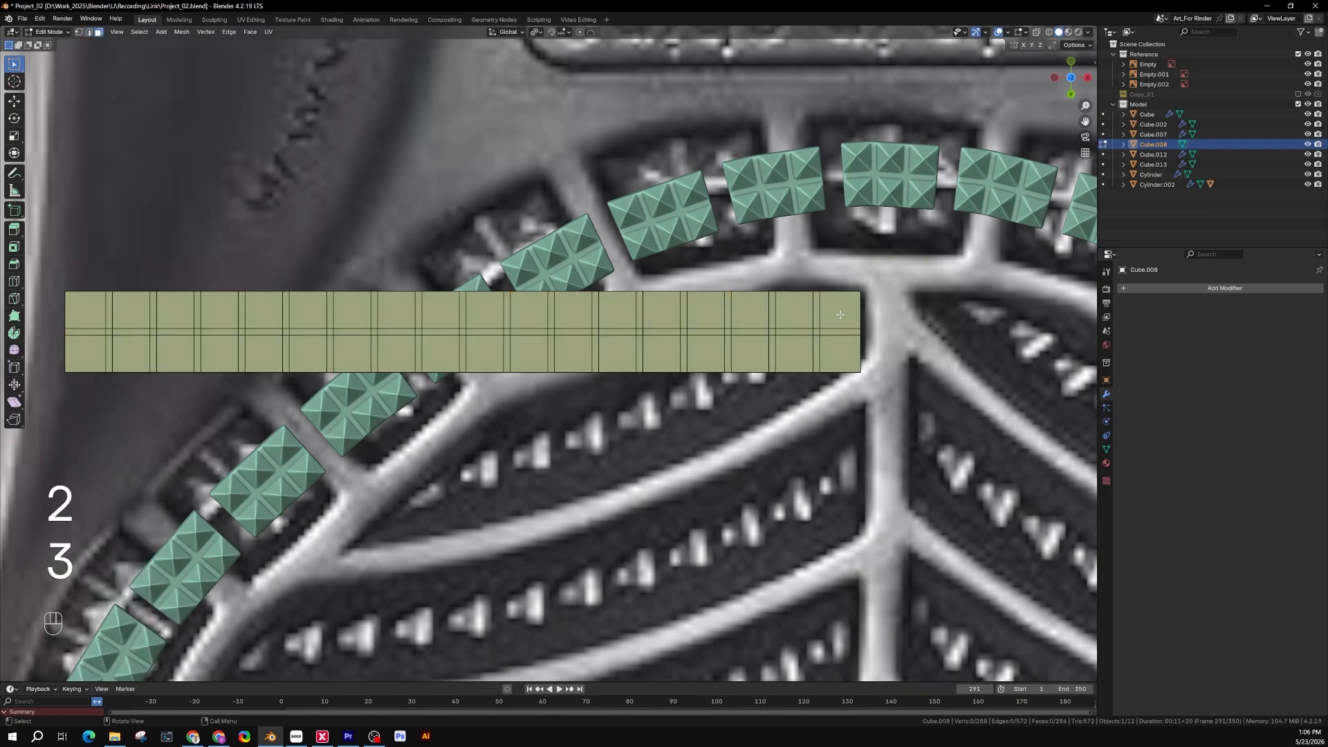
{"action": "left_click", "coordinate": [840, 312]}
{"action": "left_click", "coordinate": [839, 353], "text": "shift"}
{"action": "left_click", "coordinate": [794, 353], "text": "shift"}
{"action": "left_click", "coordinate": [794, 312], "text": "shift"}
{"action": "left_click", "coordinate": [750, 311], "text": "shift"}
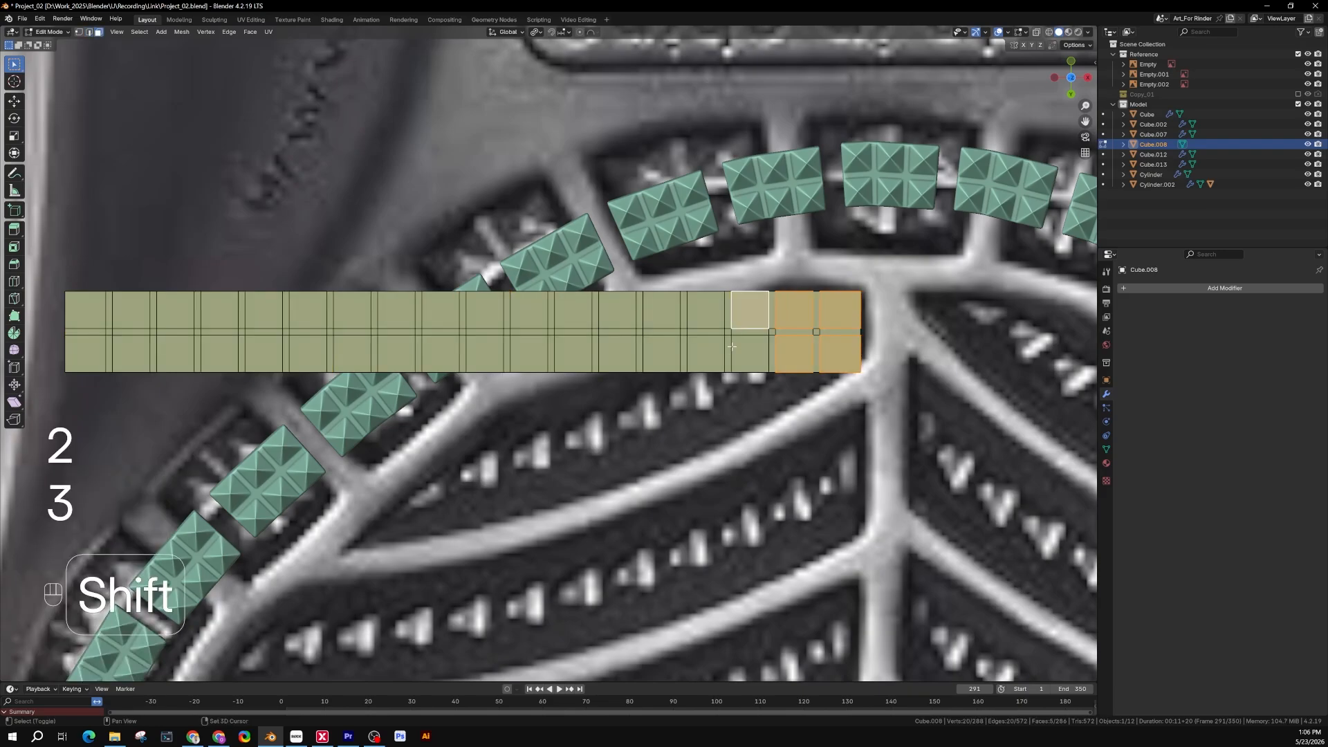
{"action": "left_click", "coordinate": [750, 353], "text": "shift"}
{"action": "left_click", "coordinate": [706, 353], "text": "shift"}
{"action": "left_click", "coordinate": [706, 311], "text": "shift"}
{"action": "left_click", "coordinate": [662, 312], "text": "shift"}
{"action": "left_click", "coordinate": [662, 353], "text": "shift"}
{"action": "left_click", "coordinate": [627, 360], "text": "shift"}
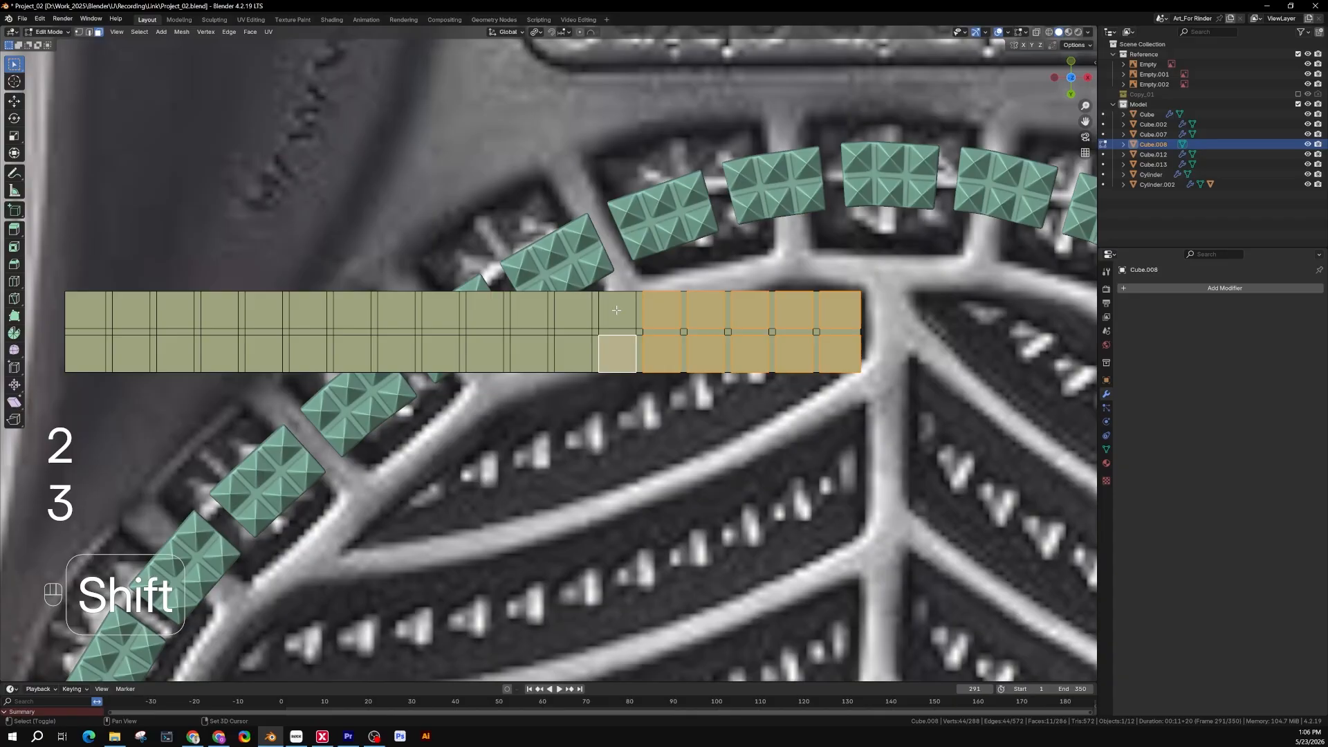
{"action": "left_click", "coordinate": [615, 309], "text": "shift"}
{"action": "left_click", "coordinate": [617, 311], "text": "shift"}
{"action": "left_click", "coordinate": [574, 311], "text": "shift"}
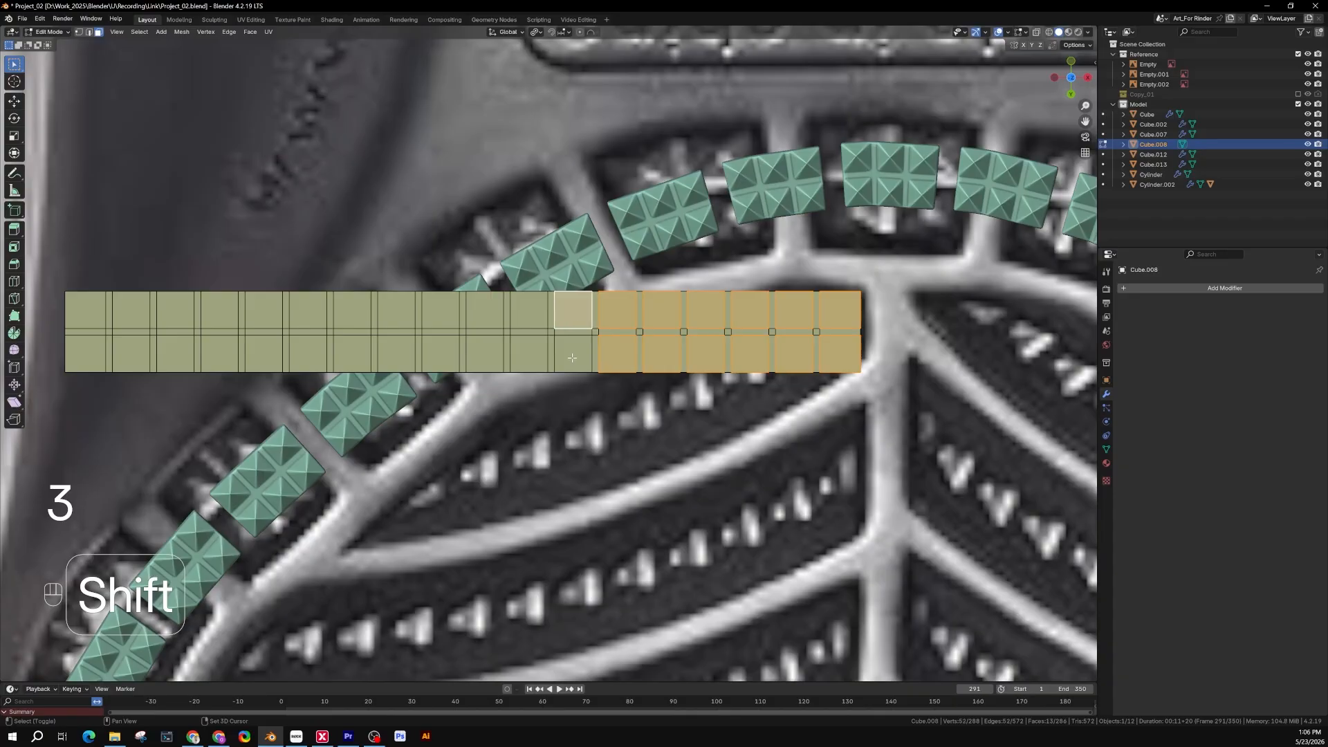
{"action": "left_click", "coordinate": [575, 352], "text": "shift"}
{"action": "left_click", "coordinate": [530, 353], "text": "shift"}
{"action": "left_click", "coordinate": [529, 311], "text": "shift"}
{"action": "left_click", "coordinate": [484, 353], "text": "shift"}
{"action": "left_click", "coordinate": [441, 353], "text": "shift"}
{"action": "left_click", "coordinate": [440, 311], "text": "shift"}
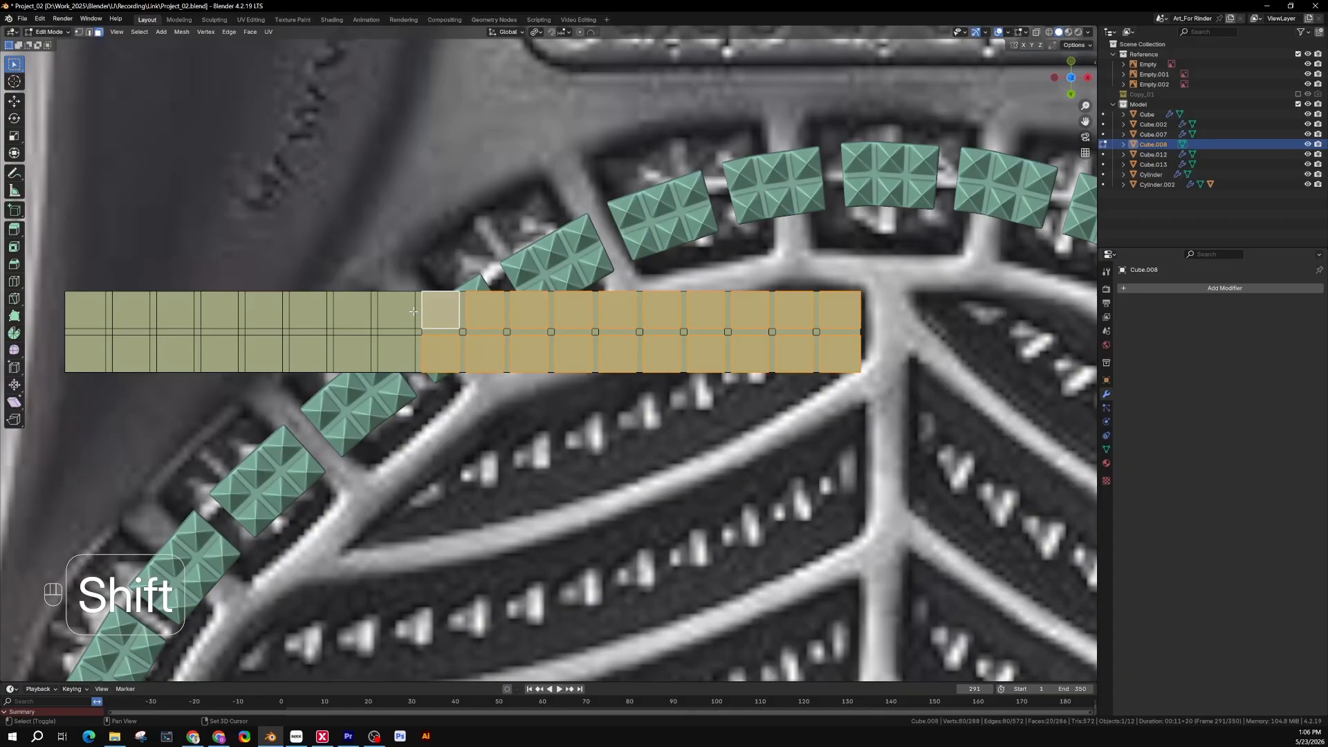
{"action": "left_click", "coordinate": [396, 311], "text": "shift"}
{"action": "left_click", "coordinate": [397, 353], "text": "shift"}
{"action": "left_click", "coordinate": [352, 353], "text": "shift"}
{"action": "left_click", "coordinate": [342, 315], "text": "shift"}
{"action": "left_click", "coordinate": [308, 312], "text": "shift"}
{"action": "left_click", "coordinate": [308, 353], "text": "shift"}
{"action": "left_click", "coordinate": [264, 353], "text": "shift"}
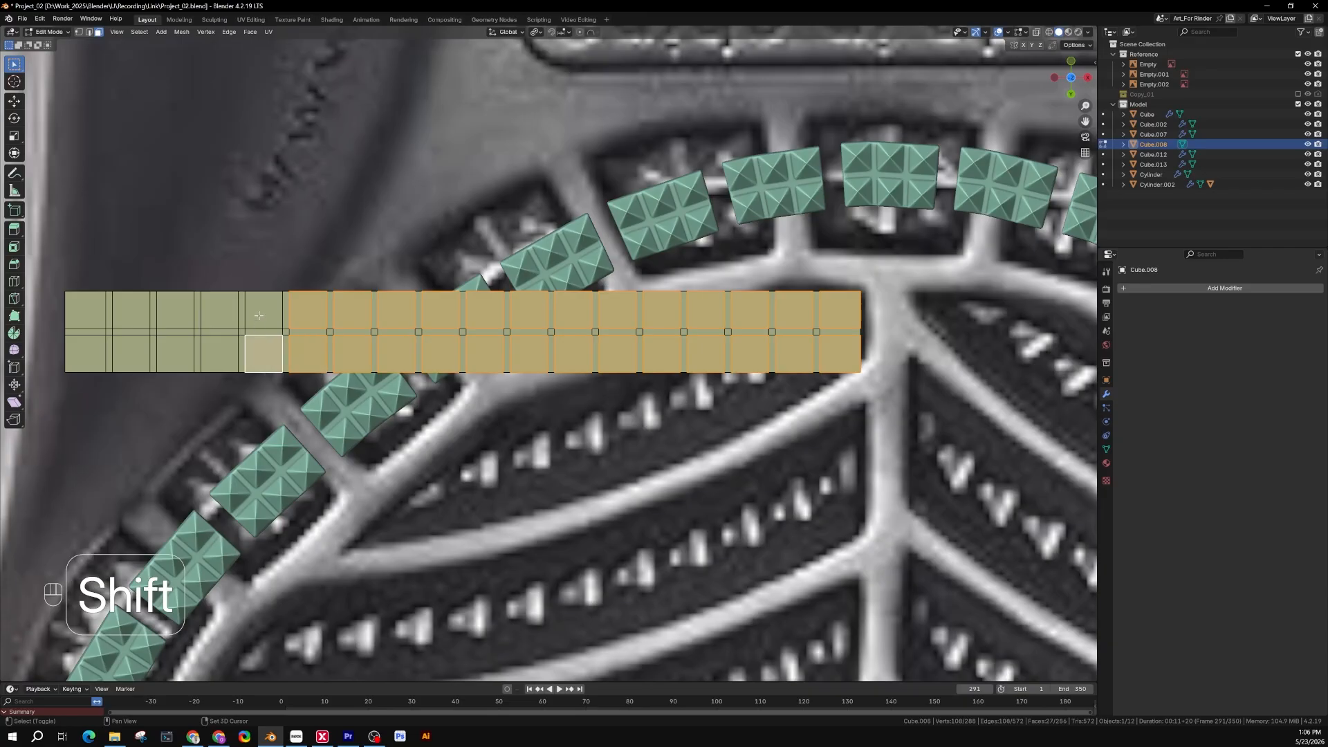
{"action": "left_click", "coordinate": [264, 311], "text": "shift"}
{"action": "left_click", "coordinate": [220, 311], "text": "shift"}
{"action": "left_click", "coordinate": [219, 353], "text": "shift"}
{"action": "left_click", "coordinate": [166, 351], "text": "shift"}
{"action": "left_click", "coordinate": [175, 311], "text": "shift"}
{"action": "left_click", "coordinate": [132, 311], "text": "shift"}
{"action": "left_click", "coordinate": [132, 353], "text": "shift"}
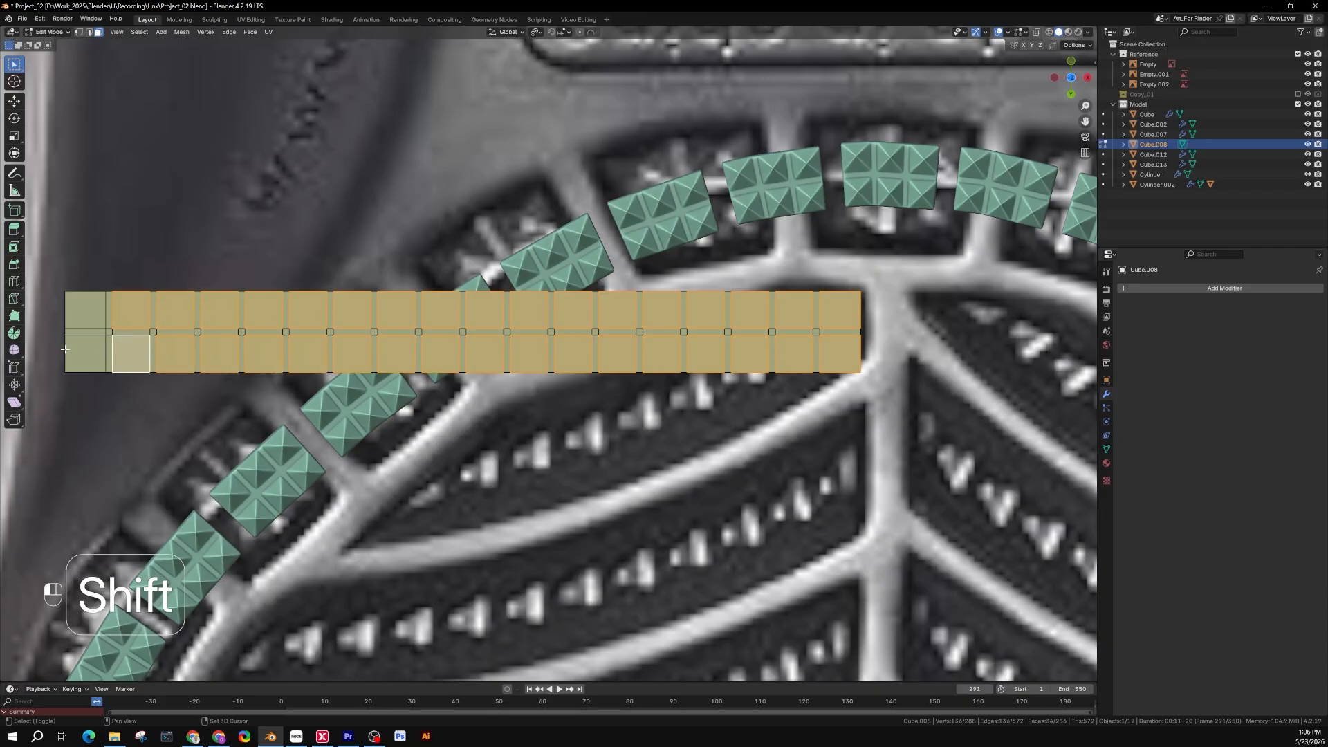
{"action": "left_click", "coordinate": [87, 353], "text": "shift"}
{"action": "left_click", "coordinate": [87, 311], "text": "shift"}
{"action": "scroll", "coordinate": [180, 349], "scroll_direction": "down", "scroll_amount": 3}
{"action": "scroll", "coordinate": [357, 363], "scroll_direction": "down", "scroll_amount": 3}
{"action": "scroll", "coordinate": [432, 367], "scroll_direction": "down", "scroll_amount": 3}
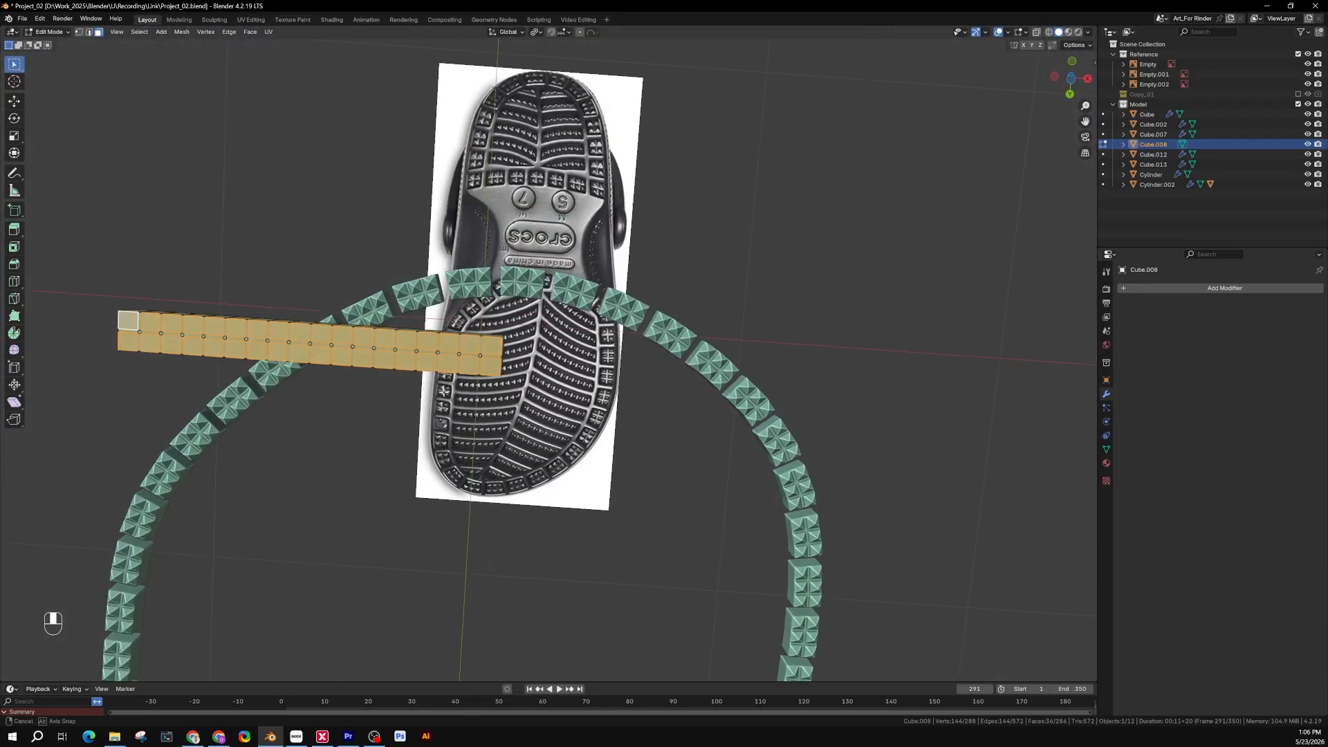
{"action": "middle_click_drag", "start_coordinate": [433, 367], "coordinate": [611, 448]}
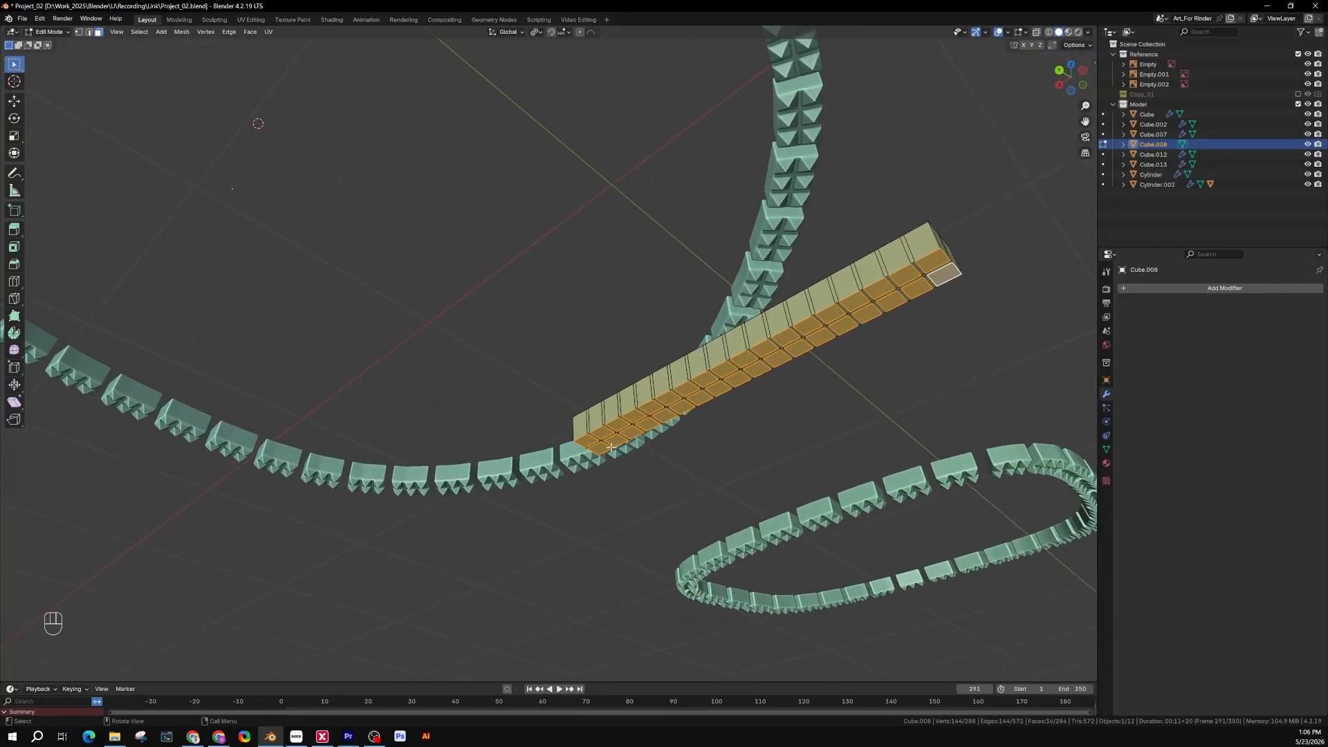
{"action": "key", "text": "ctrl+KP_7"}
{"action": "scroll", "coordinate": [471, 360], "scroll_direction": "up", "scroll_amount": 8}
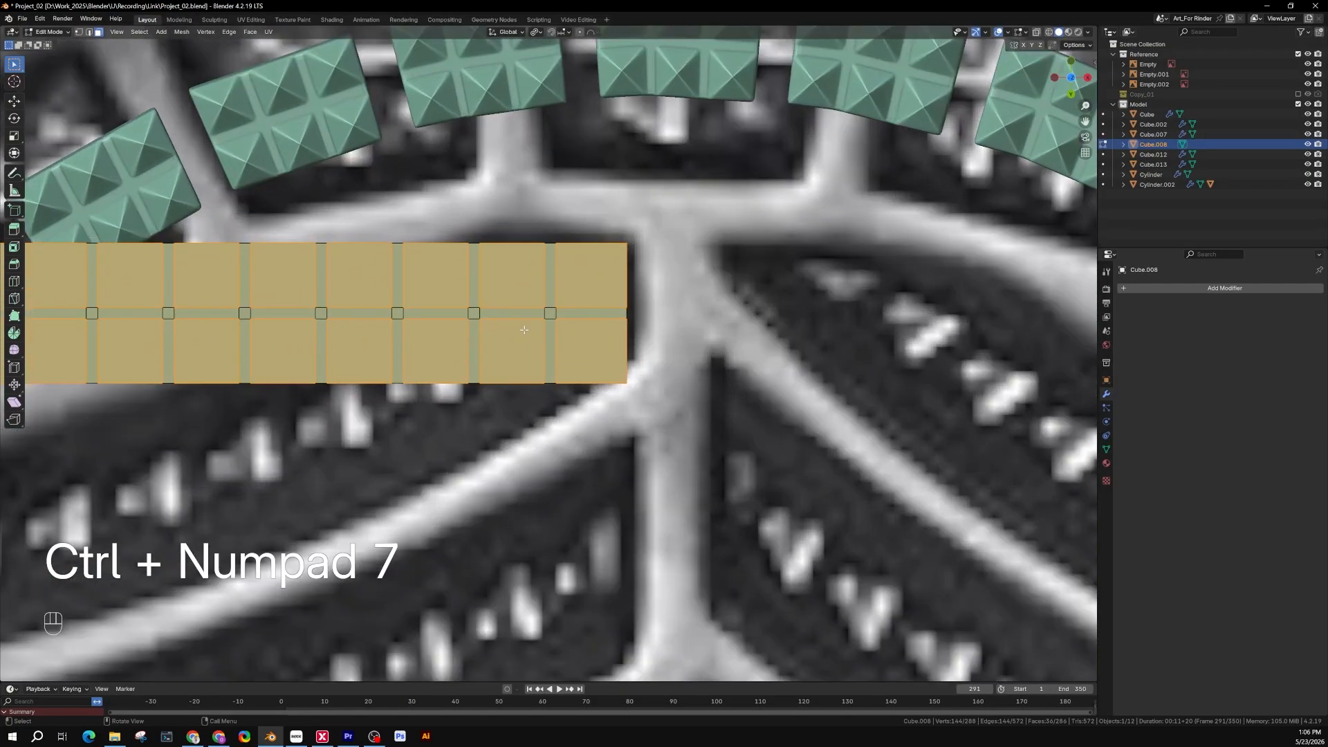
{"action": "middle_click_drag", "start_coordinate": [619, 340], "coordinate": [604, 411], "text": "shift"}
{"action": "scroll", "coordinate": [603, 411], "scroll_direction": "up", "scroll_amount": 1}
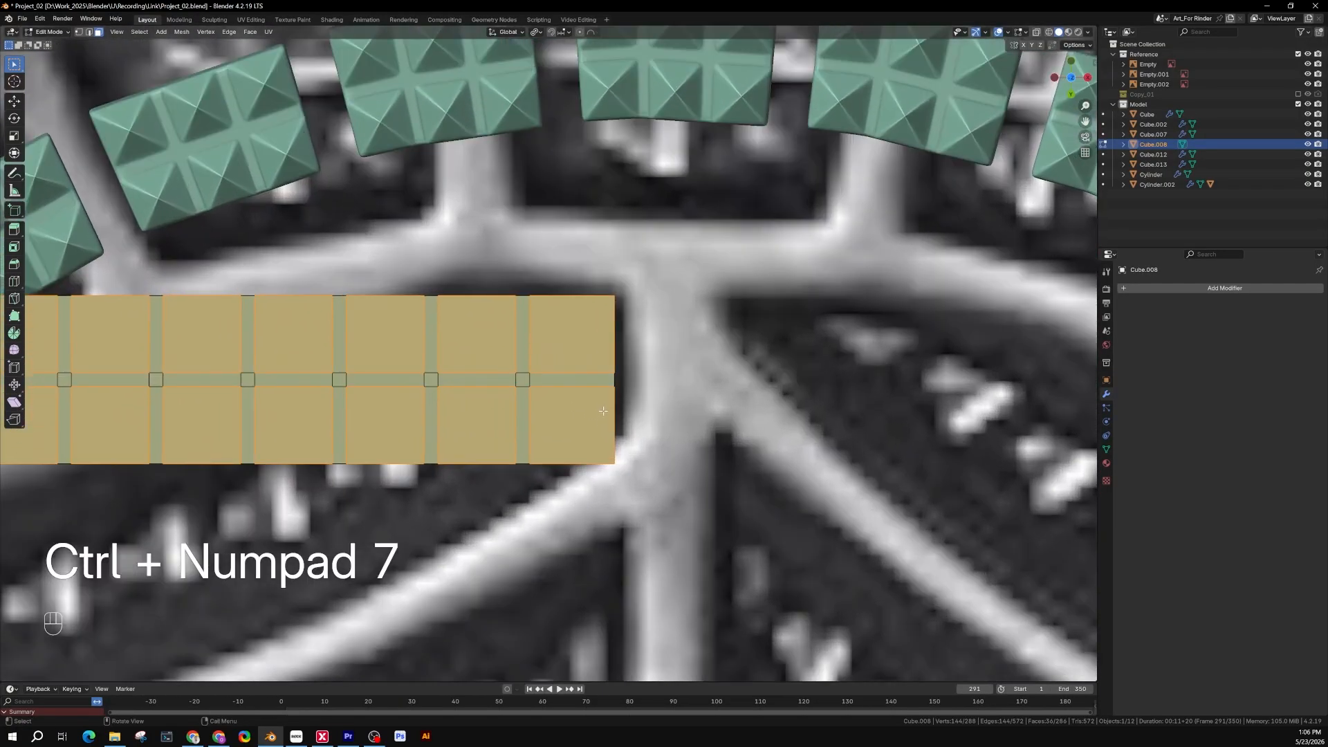
{"action": "key", "text": "i"}
{"action": "left_click", "coordinate": [638, 414]}
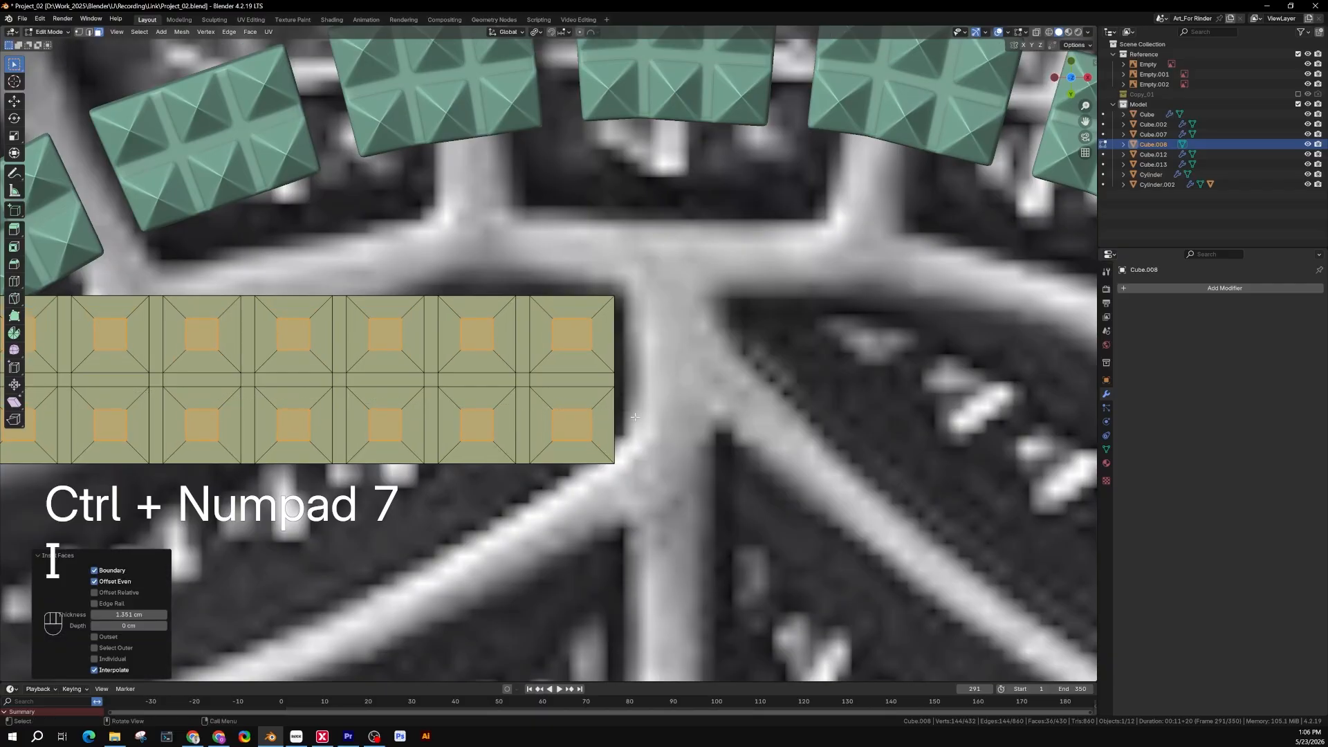
Step: Collapse each inset face on the bar to its centre point by scaling to 0
{"action": "key", "text": "s"}
{"action": "key", "text": "KP_0"}
{"action": "key", "text": "KP_Enter"}
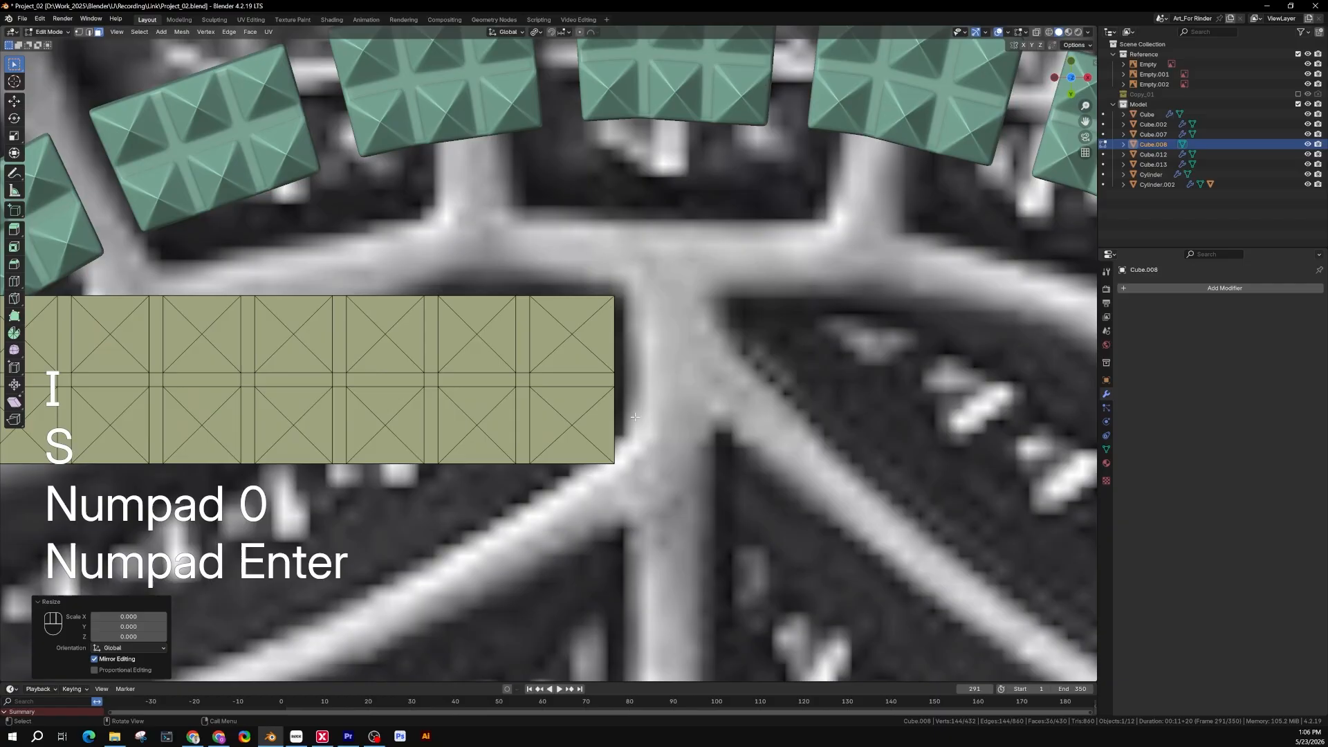
{"action": "scroll", "coordinate": [635, 416], "scroll_direction": "down", "scroll_amount": 6}
{"action": "scroll", "coordinate": [620, 357], "scroll_direction": "up", "scroll_amount": 3}
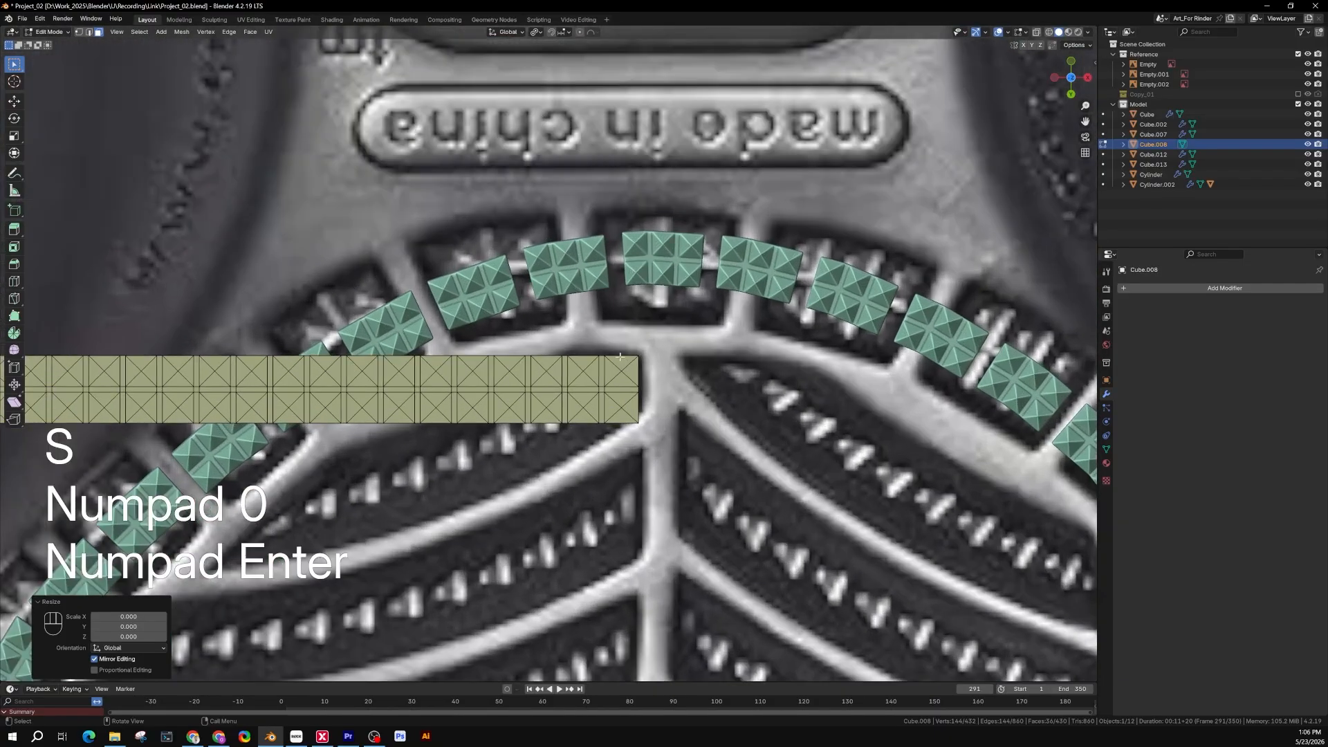
Step: Move the collapsed centre points about -2.22 cm along Z to form pyramid studs, and return the bar to Object Mode
{"action": "middle_click_drag", "start_coordinate": [619, 412], "coordinate": [620, 384]}
{"action": "key", "text": "g"}
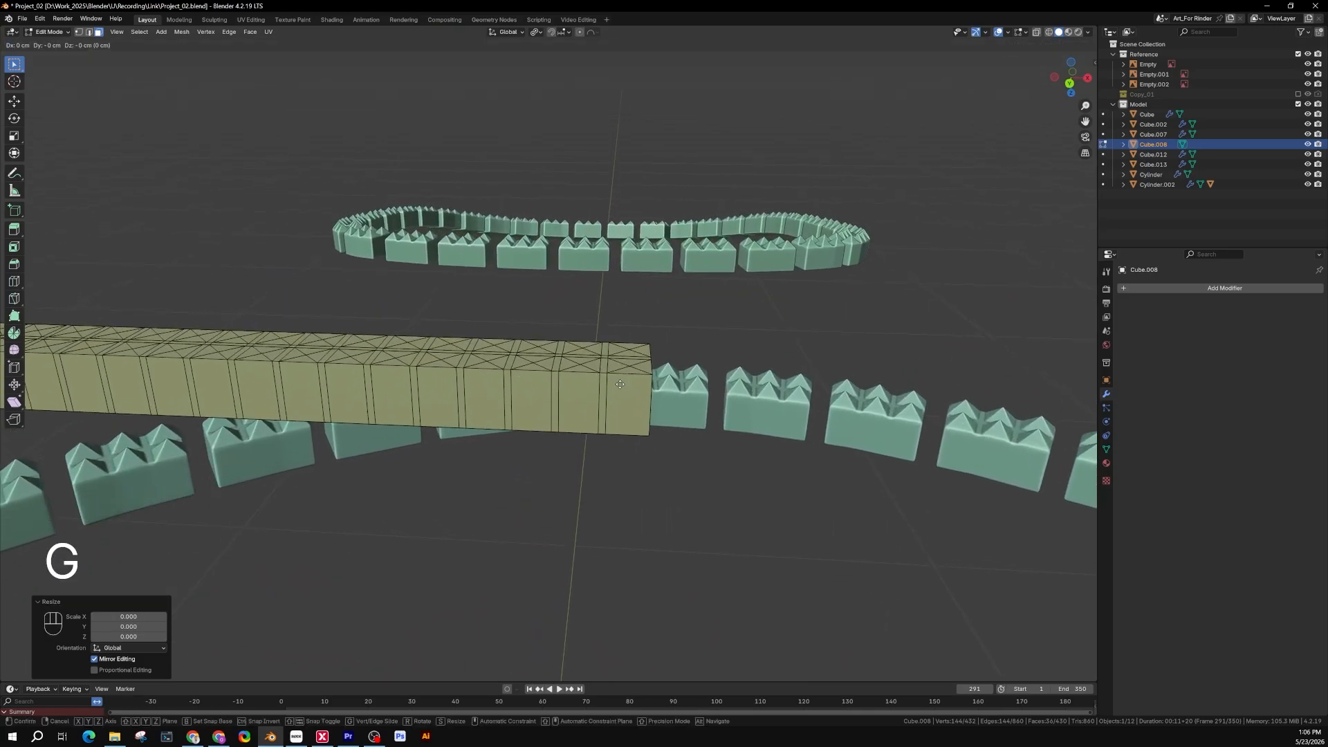
{"action": "key", "text": "z"}
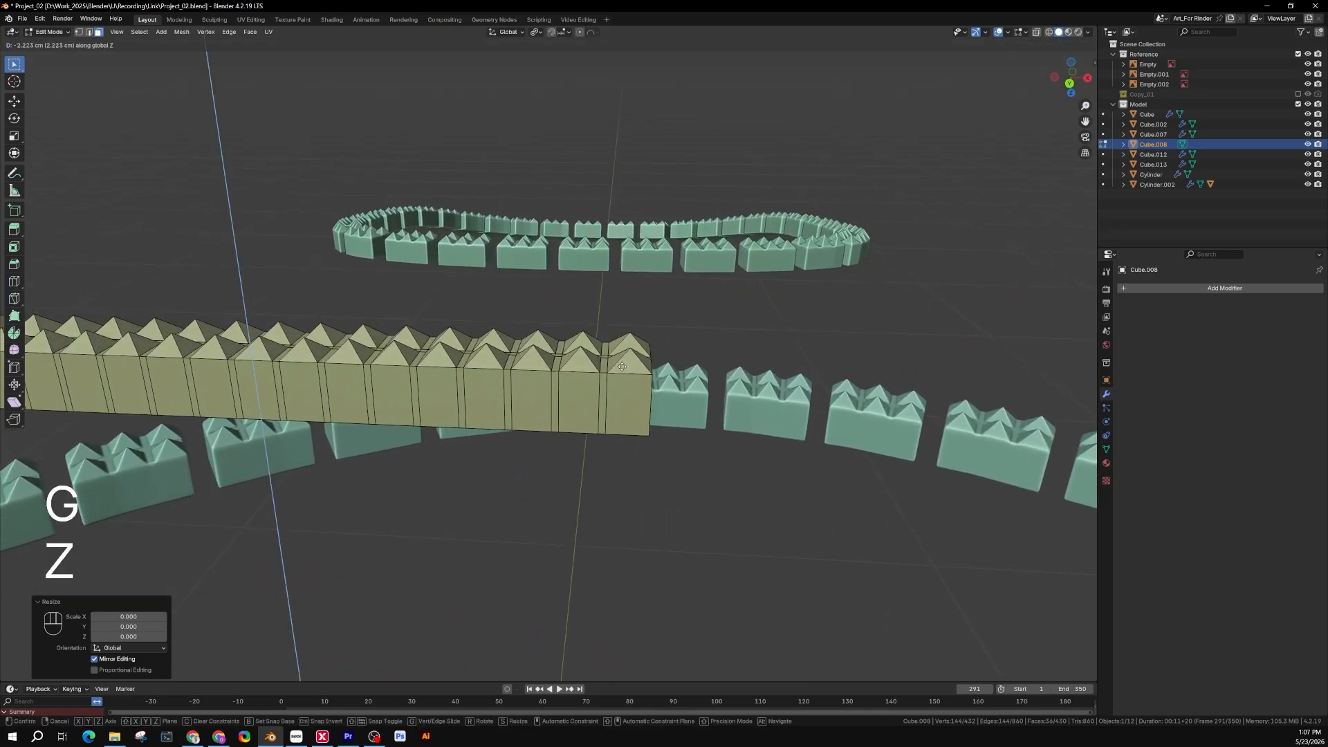
{"action": "left_click", "coordinate": [622, 368]}
{"action": "middle_click_drag", "start_coordinate": [622, 369], "coordinate": [470, 320]}
{"action": "key", "text": "Tab"}
{"action": "left_click", "coordinate": [514, 434]}
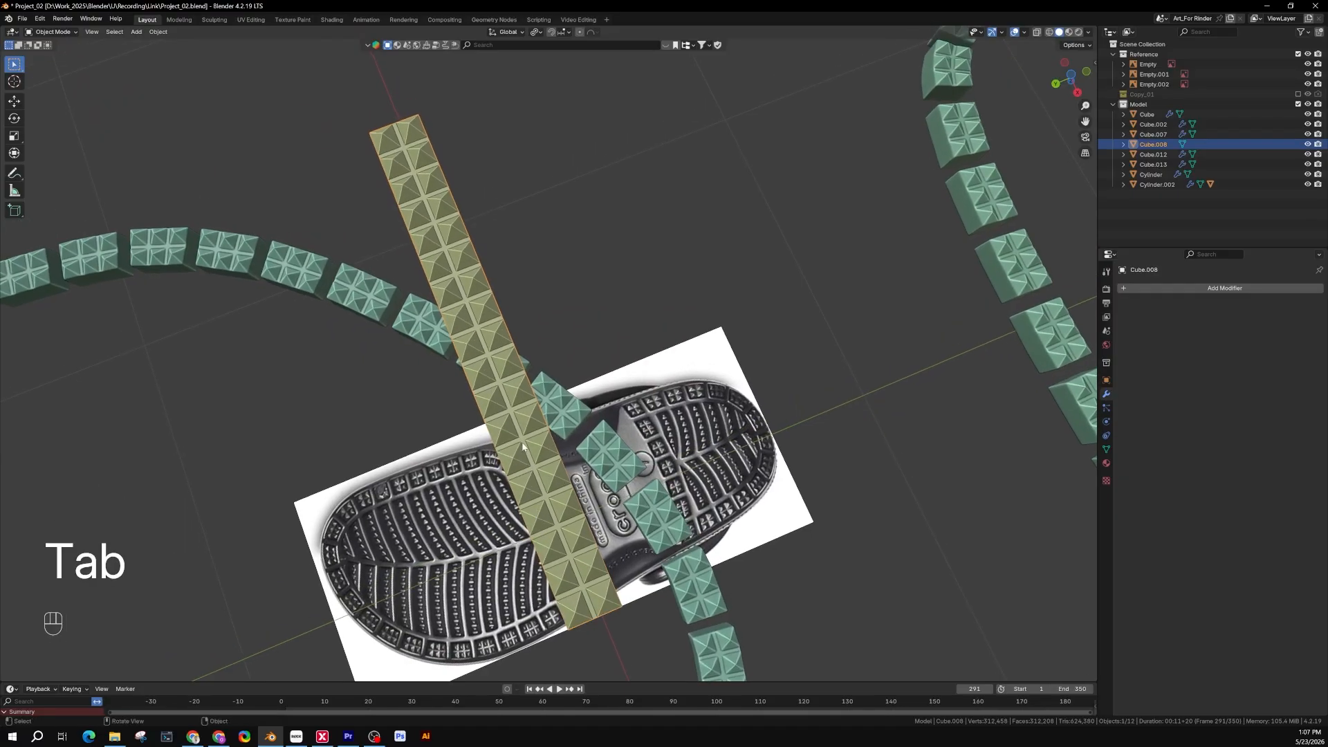
{"action": "middle_click_drag", "start_coordinate": [561, 446], "coordinate": [599, 440]}
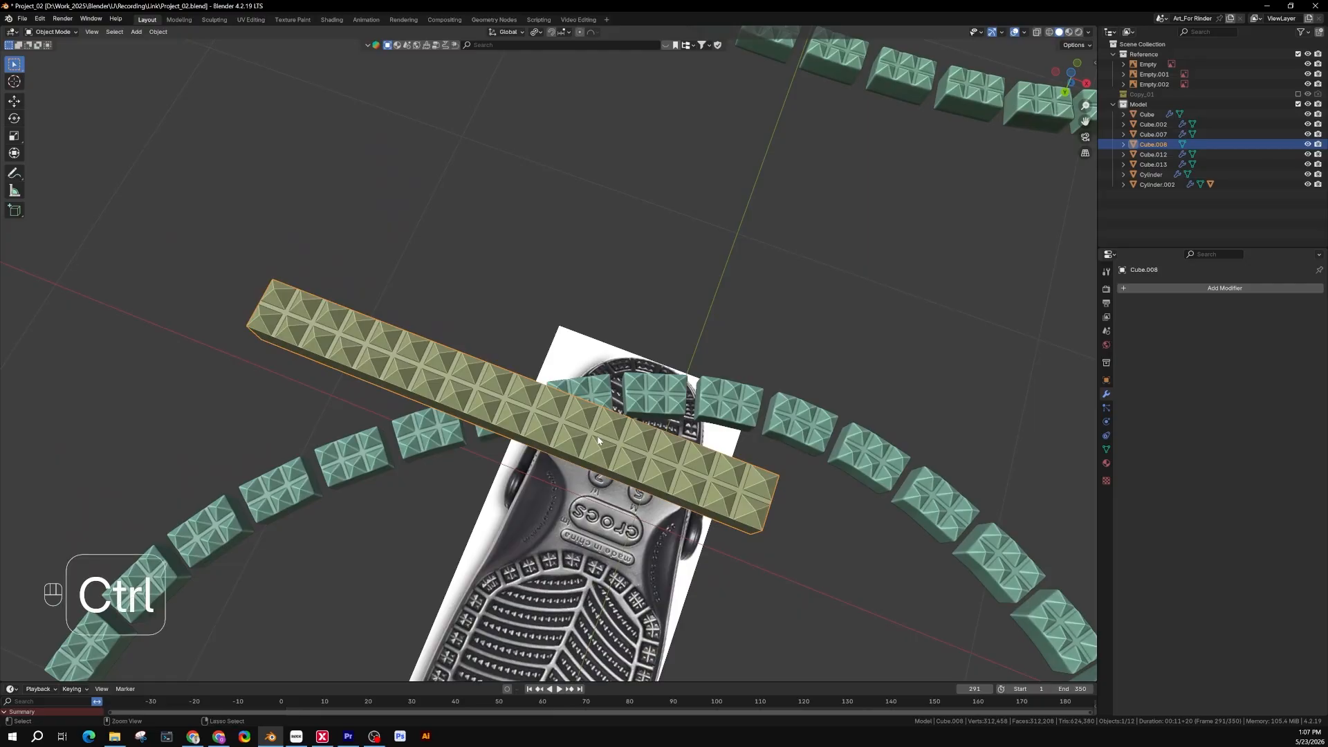
{"action": "key", "text": "ctrl+KP_7"}
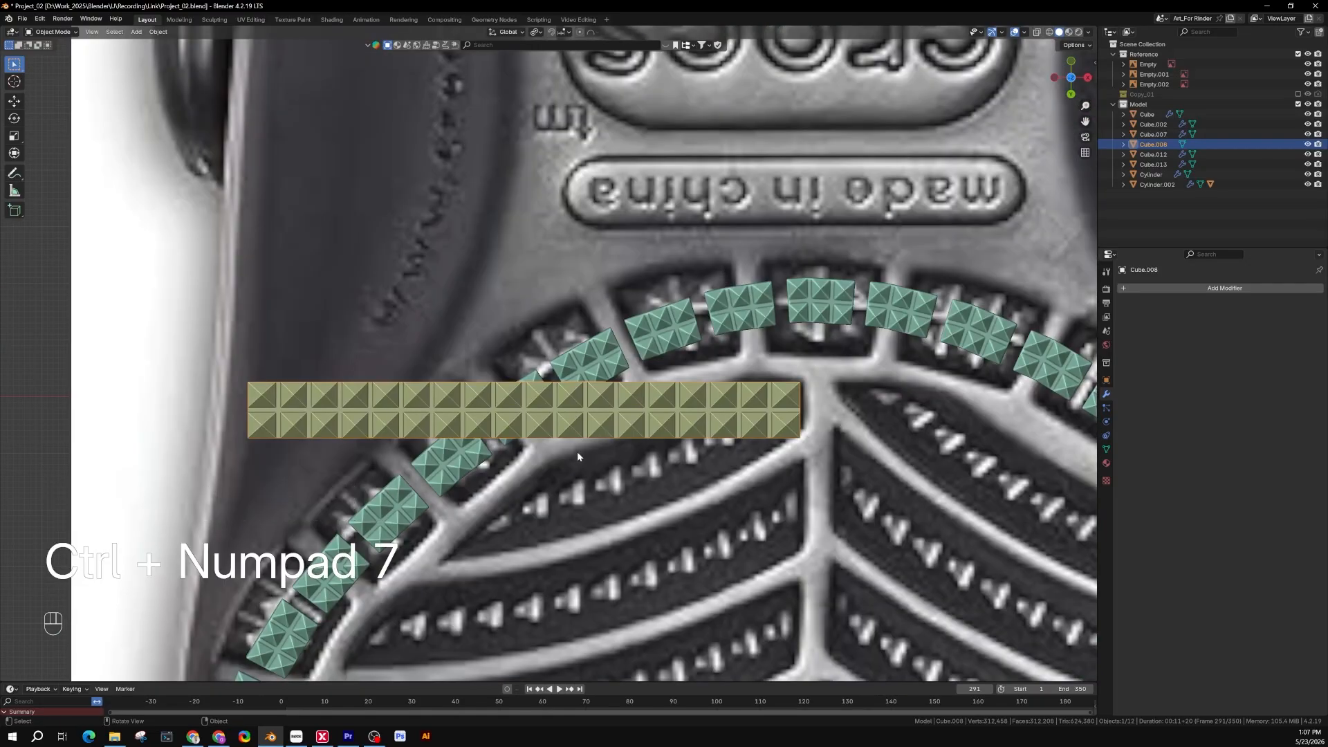
{"action": "scroll", "coordinate": [581, 456], "scroll_direction": "down", "scroll_amount": 3}
{"action": "middle_click_drag", "start_coordinate": [627, 456], "coordinate": [694, 284], "text": "shift"}
{"action": "scroll", "coordinate": [640, 353], "scroll_direction": "up", "scroll_amount": 1}
{"action": "middle_click_drag", "start_coordinate": [620, 355], "coordinate": [644, 272], "text": "shift"}
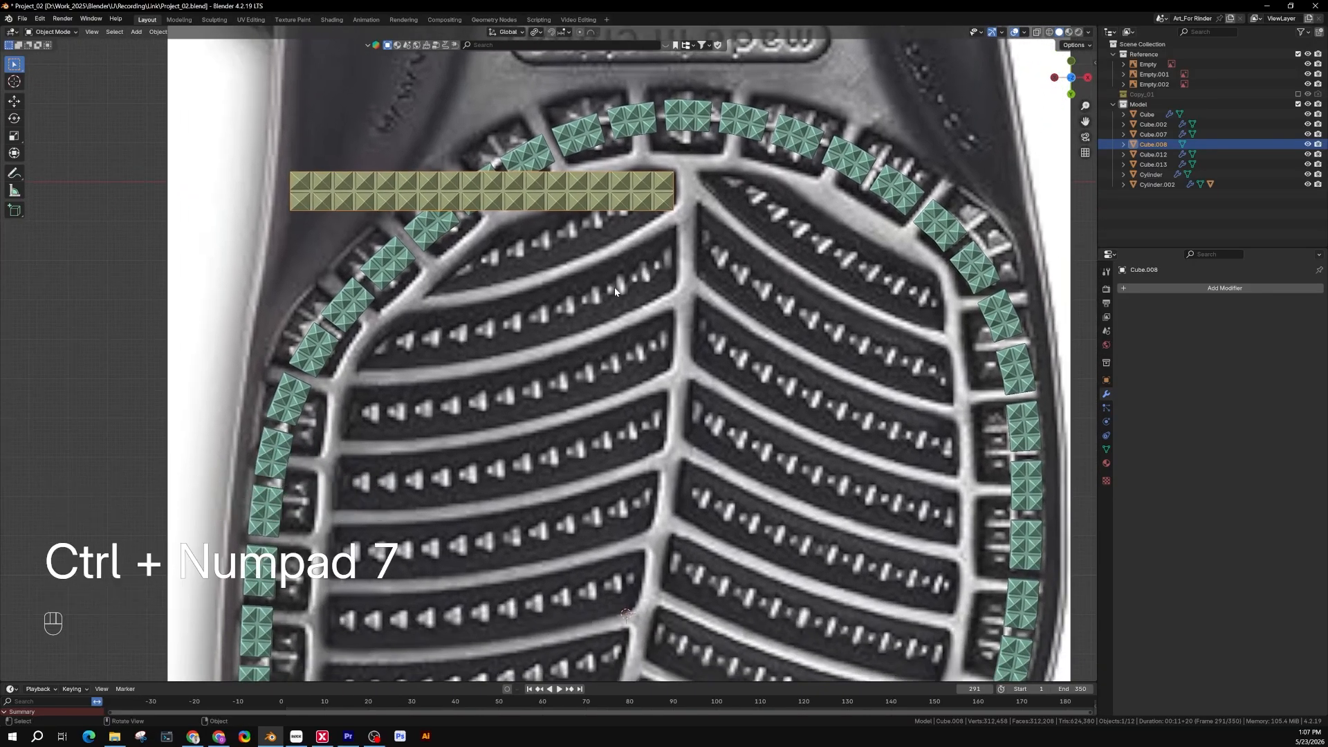
{"action": "middle_click_drag", "start_coordinate": [651, 254], "coordinate": [652, 343], "text": "shift"}
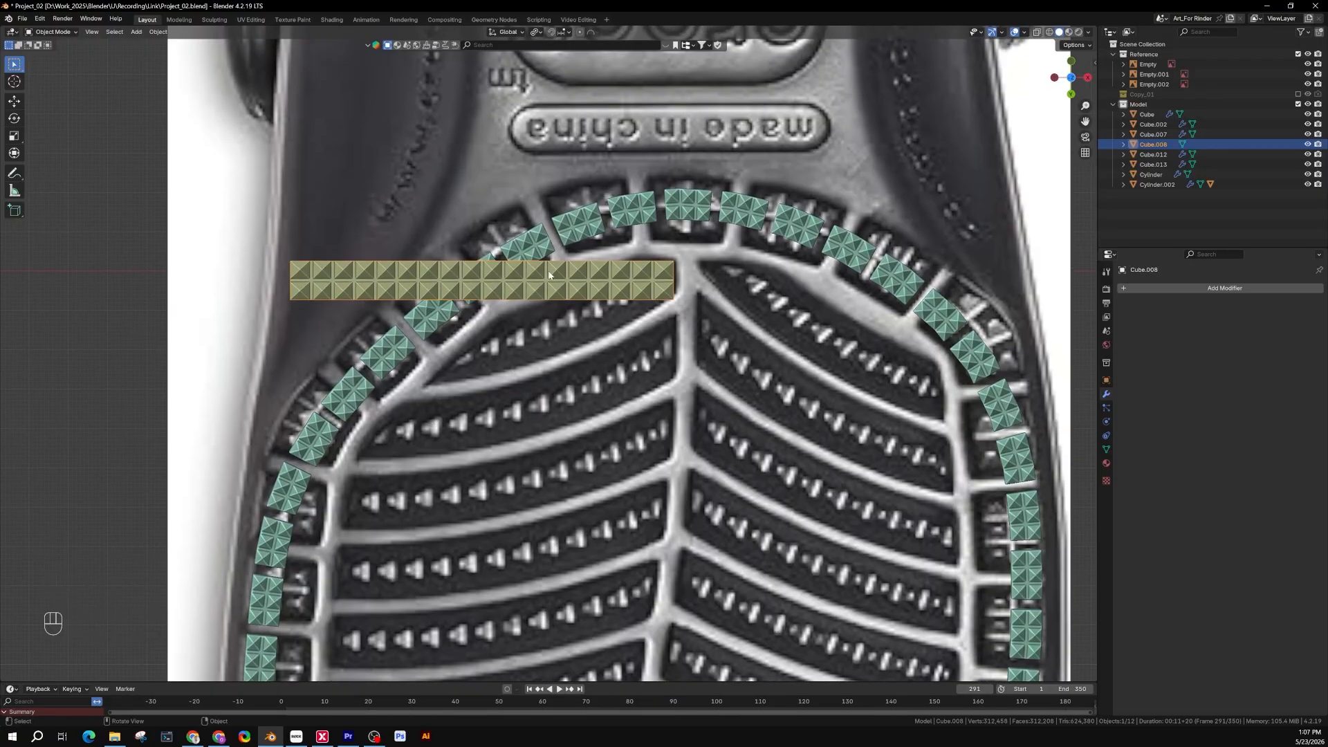
Step: In Edit Mode, select the central vertex cluster at the bar's midpoint on both its front and back sides
{"action": "middle_click_drag", "start_coordinate": [652, 403], "coordinate": [663, 444], "text": "shift"}
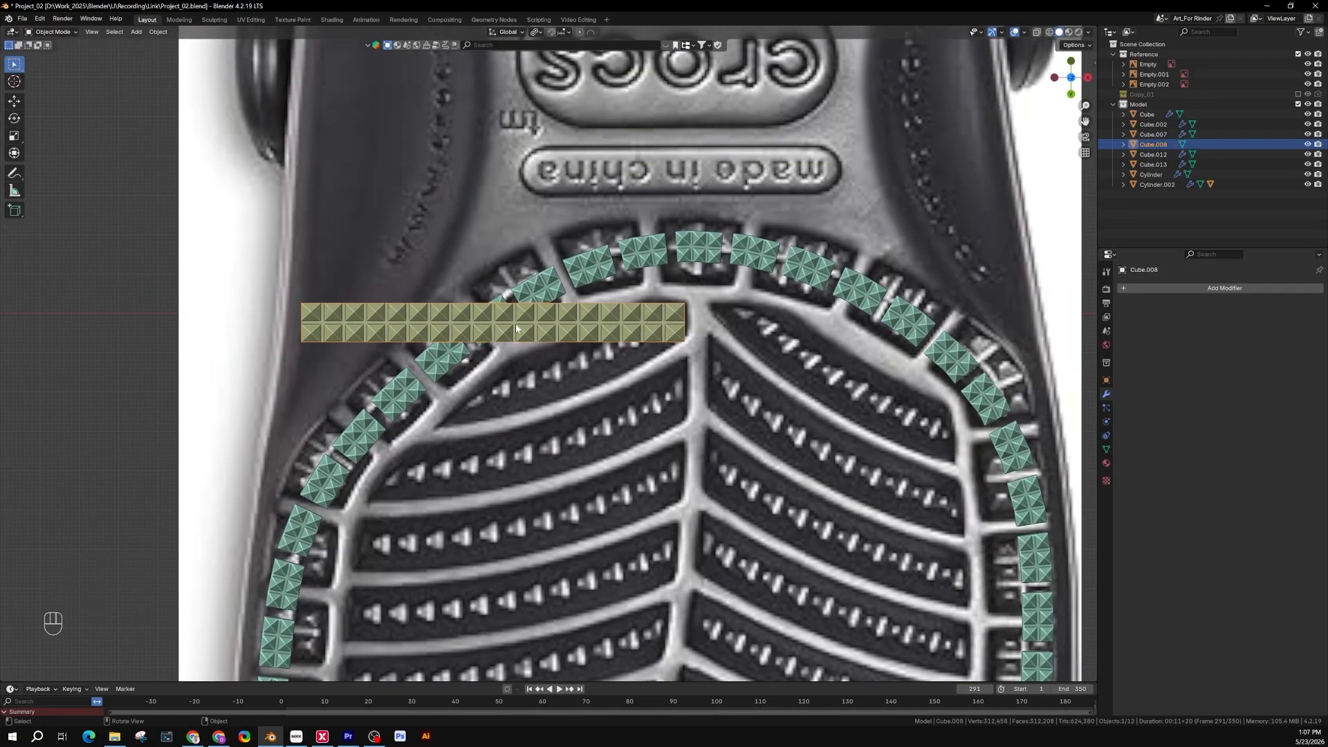
{"action": "key", "text": "Tab"}
{"action": "scroll", "coordinate": [508, 325], "scroll_direction": "up", "scroll_amount": 4}
{"action": "key", "text": "1"}
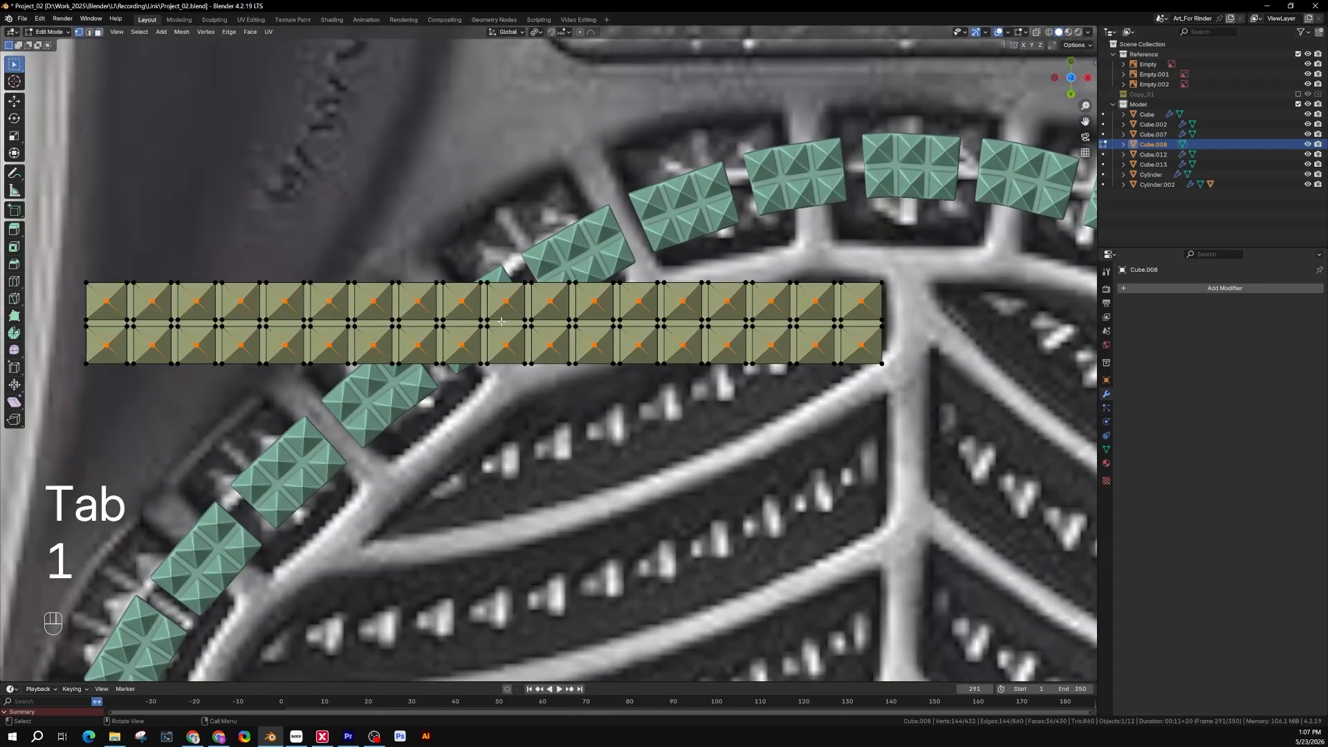
{"action": "scroll", "coordinate": [501, 321], "scroll_direction": "down", "scroll_amount": 3}
{"action": "scroll", "coordinate": [498, 324], "scroll_direction": "up", "scroll_amount": 4}
{"action": "scroll", "coordinate": [497, 324], "scroll_direction": "down", "scroll_amount": 2}
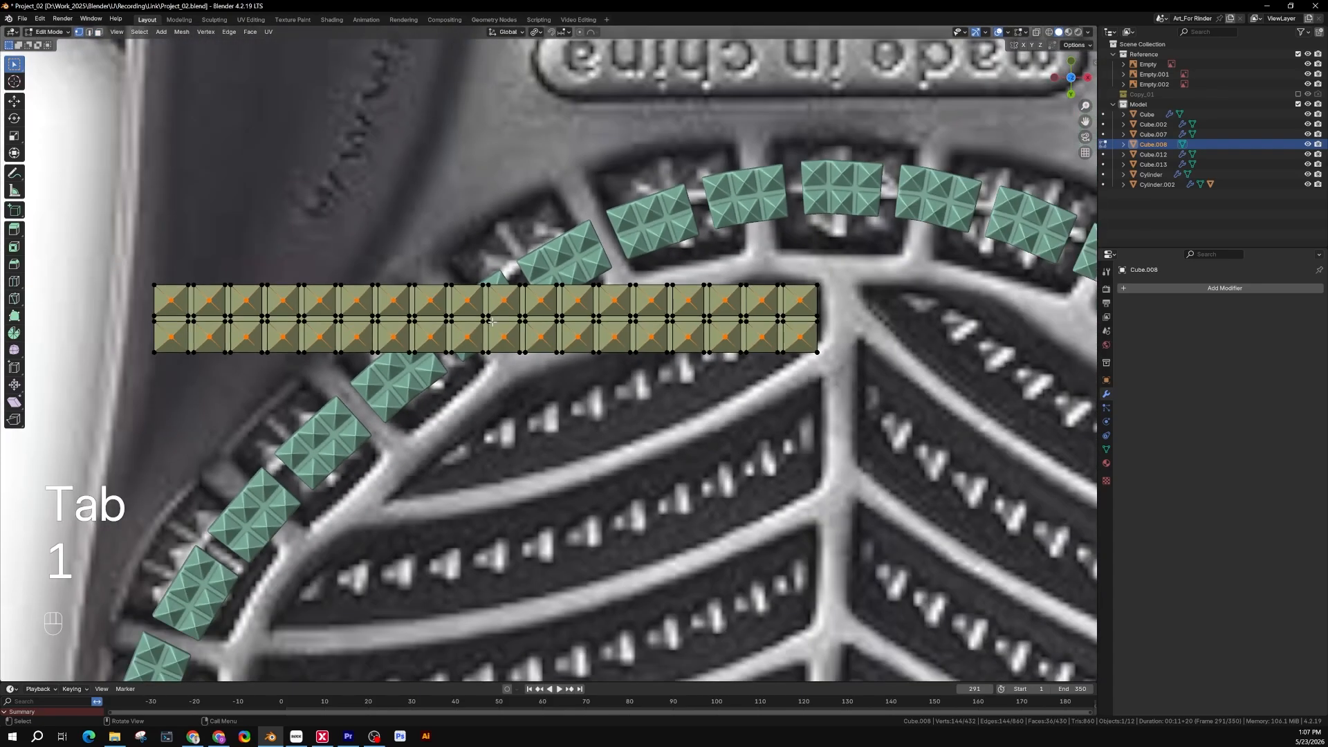
{"action": "scroll", "coordinate": [482, 320], "scroll_direction": "up", "scroll_amount": 2}
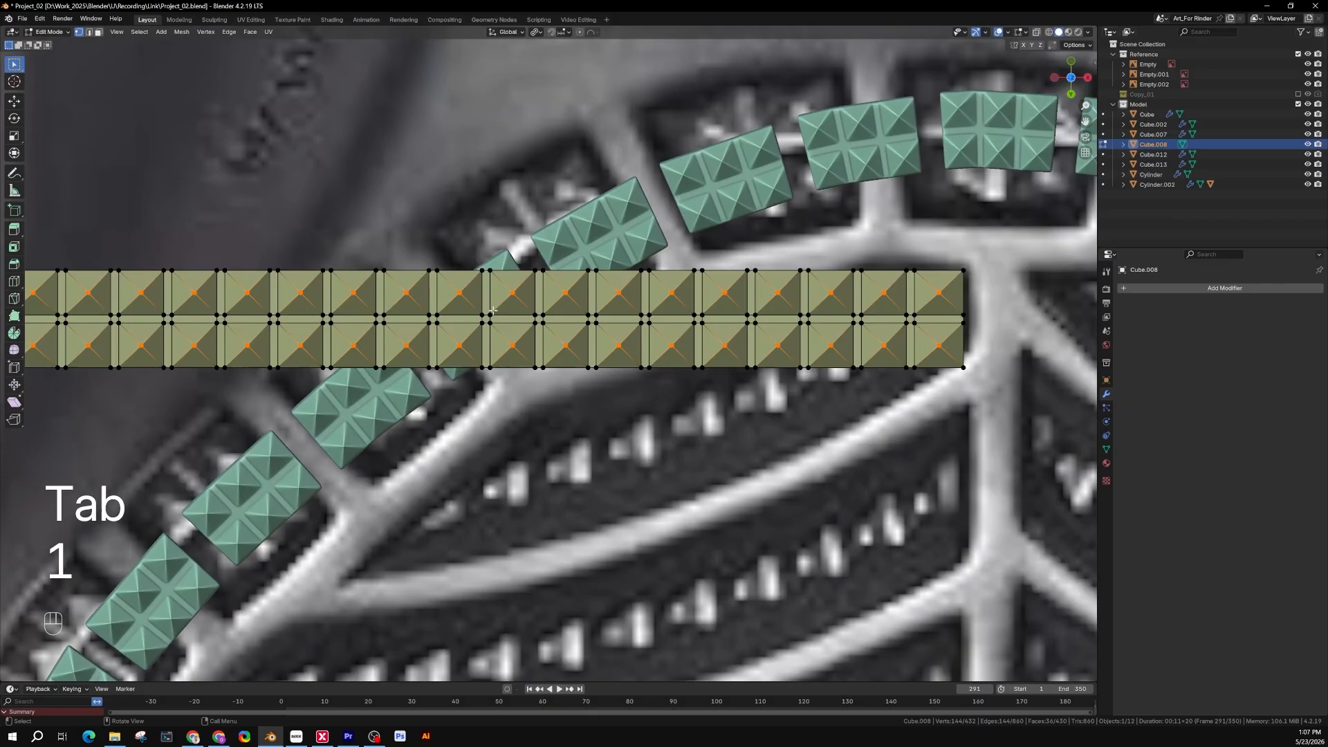
{"action": "left_click", "coordinate": [485, 318]}
{"action": "scroll", "coordinate": [489, 324], "scroll_direction": "down", "scroll_amount": 3}
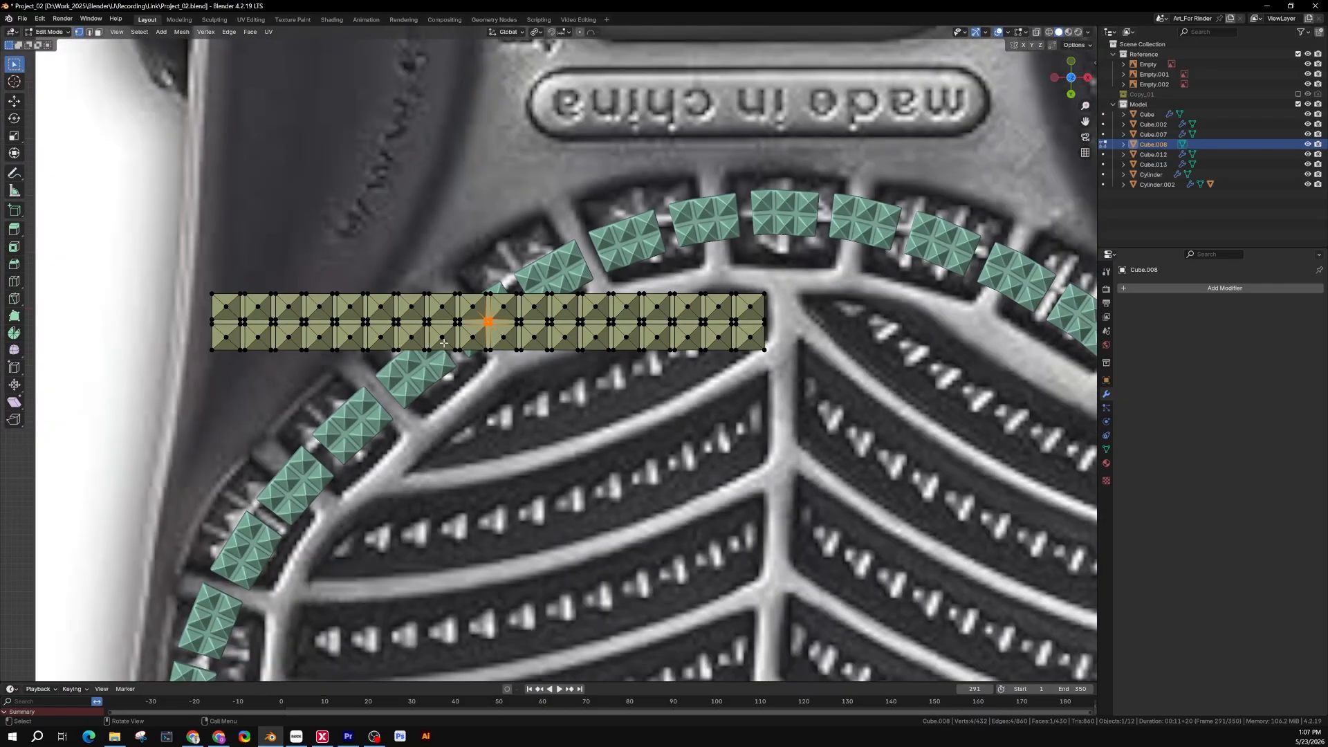
{"action": "key", "text": "shift+z"}
{"action": "left_click", "coordinate": [461, 323], "text": "shift"}
{"action": "left_click_drag", "start_coordinate": [506, 309], "coordinate": [475, 337]}
{"action": "key", "text": "z"}
{"action": "scroll", "coordinate": [499, 350], "scroll_direction": "down", "scroll_amount": 1}
{"action": "scroll", "coordinate": [499, 350], "scroll_direction": "down", "scroll_amount": 1}
{"action": "middle_click_drag", "start_coordinate": [499, 351], "coordinate": [468, 352], "text": "shift"}
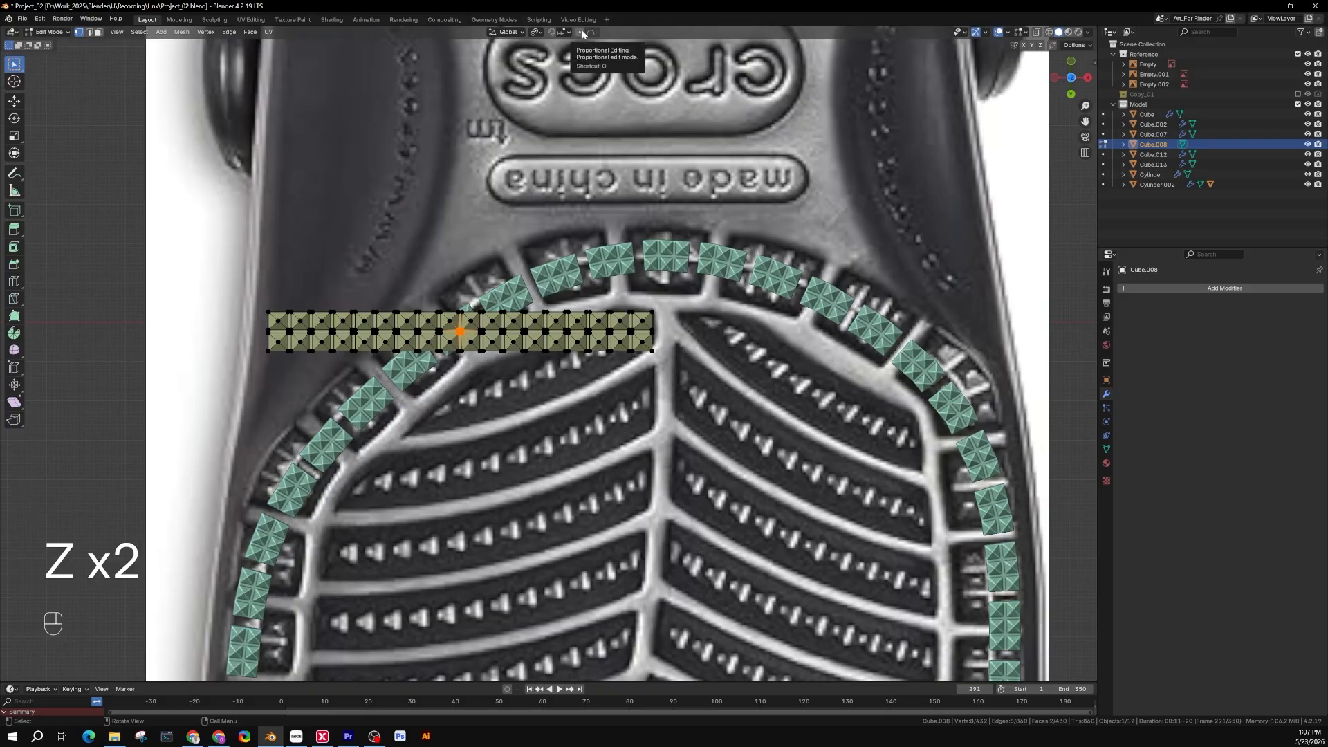
Step: Bend the bar into an arc by moving its centre vertices about 13.8 cm along Y with proportional editing sized about 61 cm, and return to Object Mode
{"action": "left_click", "coordinate": [580, 32]}
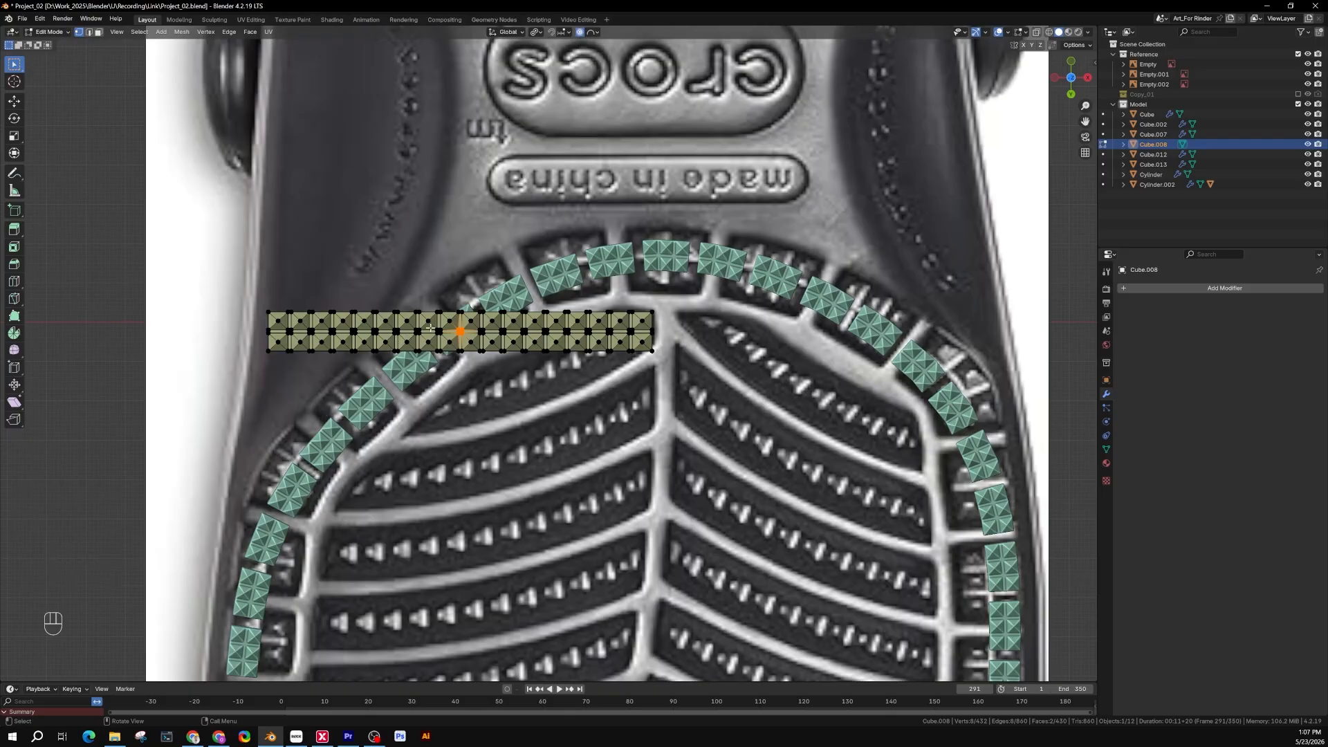
{"action": "key", "text": "g"}
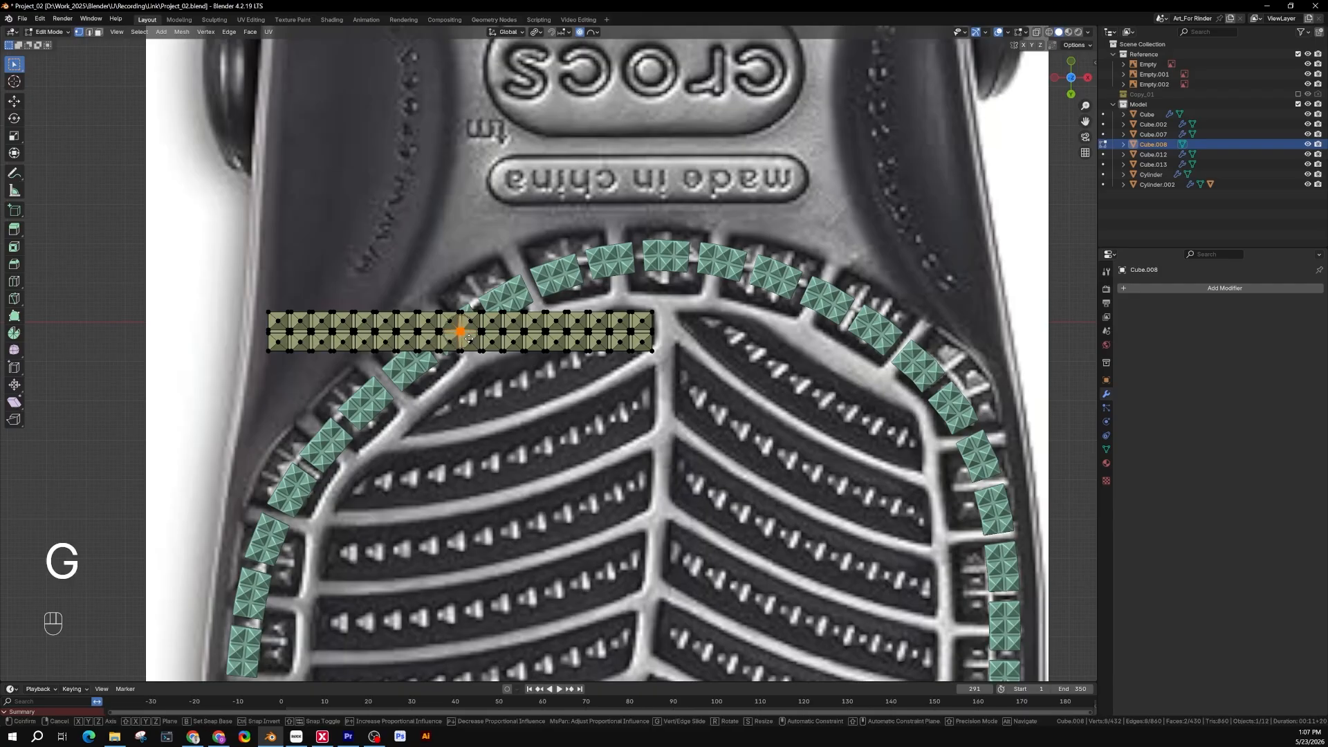
{"action": "key", "text": "y"}
{"action": "scroll", "coordinate": [470, 341], "scroll_direction": "down", "scroll_amount": 8}
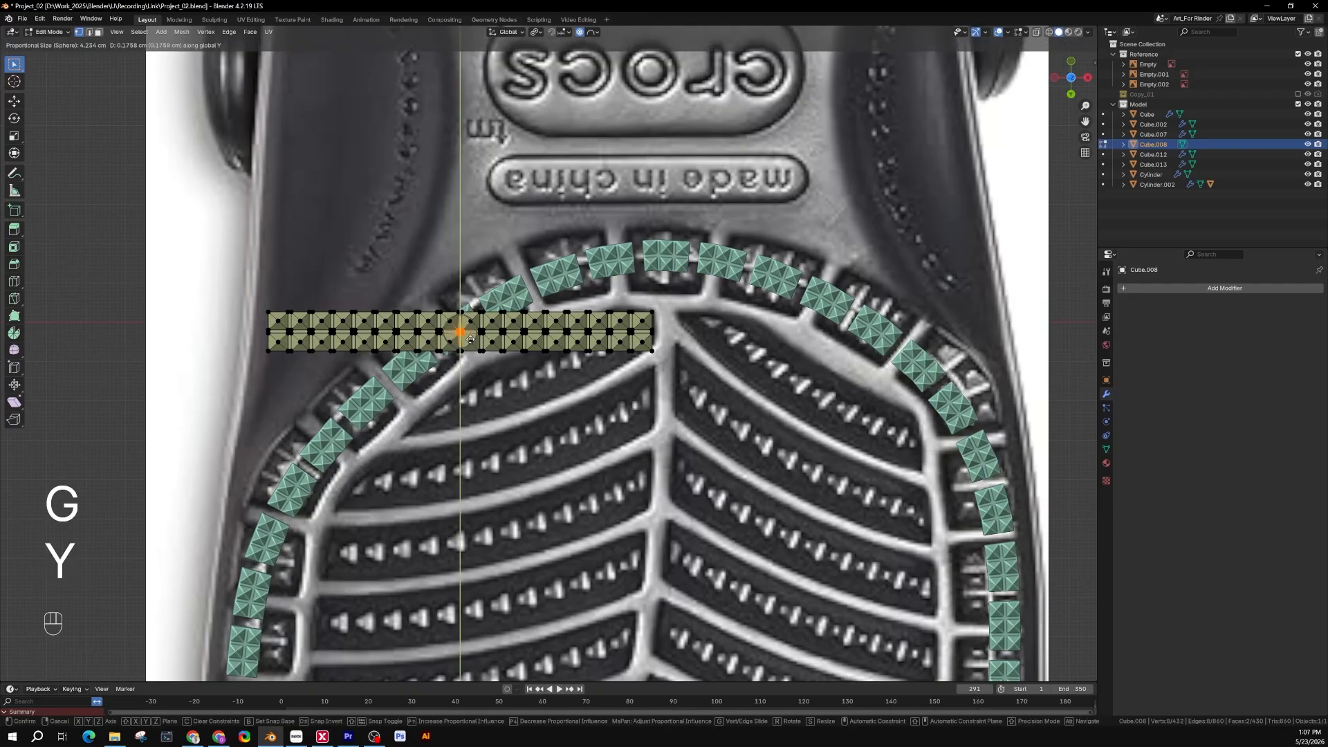
{"action": "scroll", "coordinate": [471, 340], "scroll_direction": "down", "scroll_amount": 15}
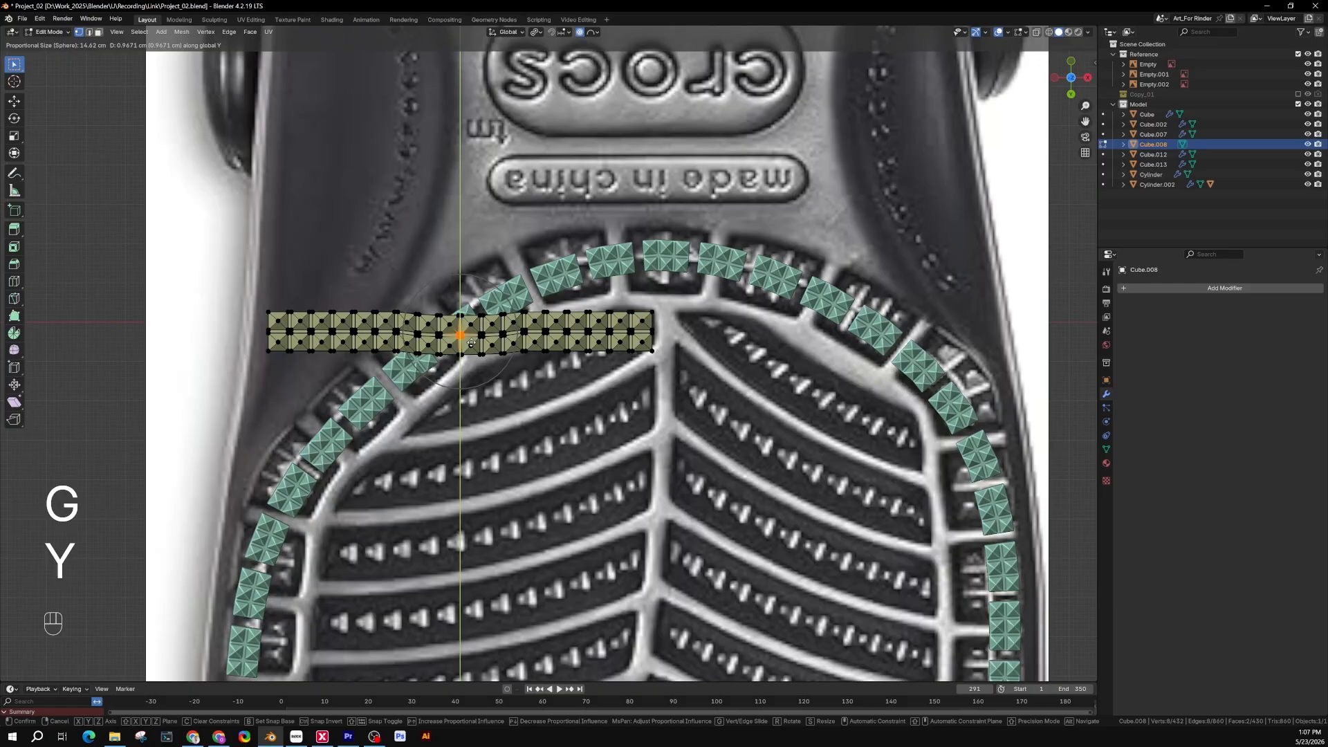
{"action": "scroll", "coordinate": [471, 343], "scroll_direction": "down", "scroll_amount": 3}
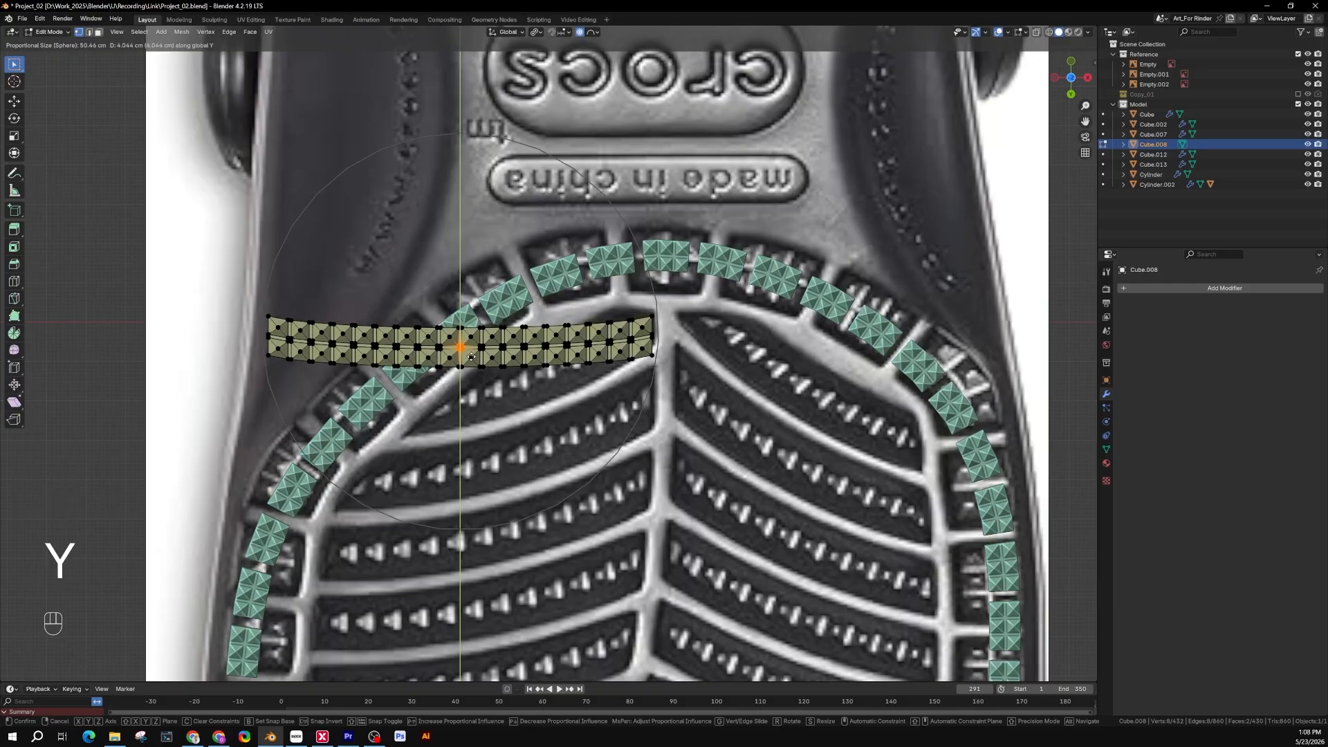
{"action": "scroll", "coordinate": [471, 361], "scroll_direction": "down", "scroll_amount": 1}
{"action": "scroll", "coordinate": [471, 365], "scroll_direction": "down", "scroll_amount": 1}
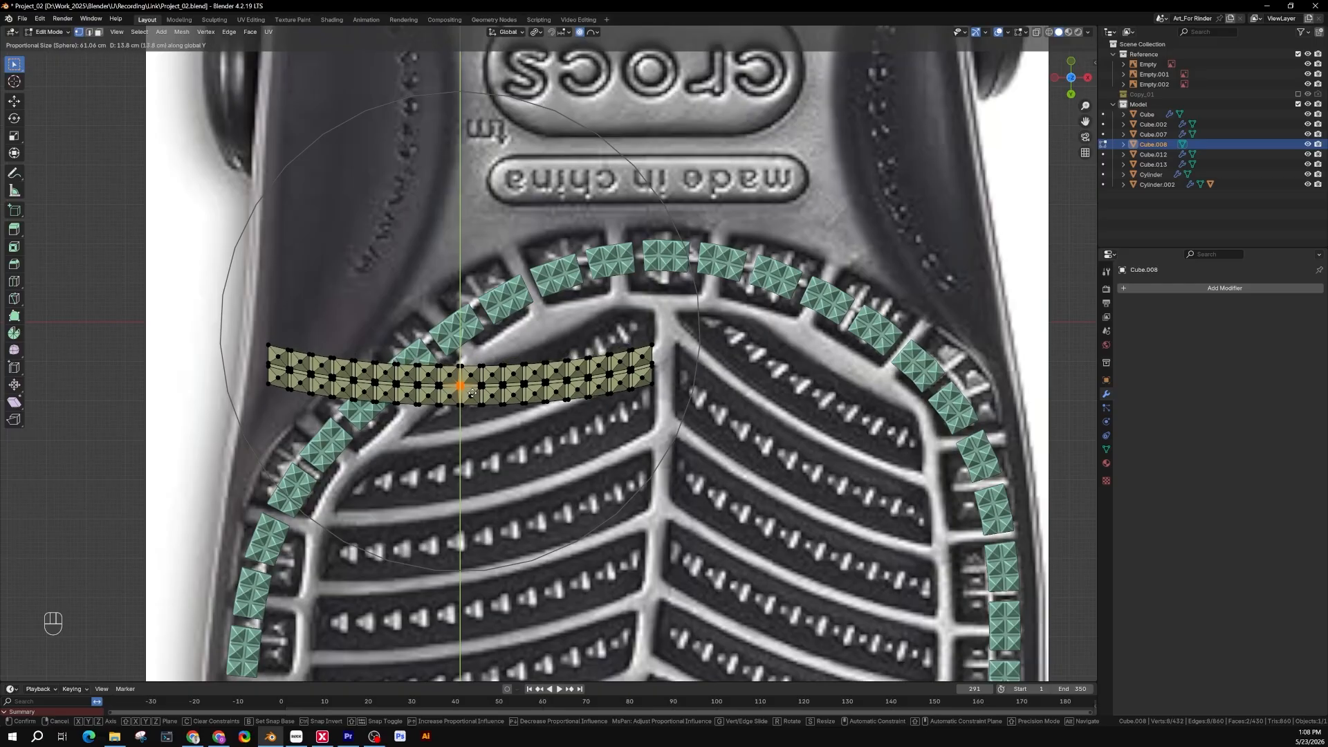
{"action": "left_click", "coordinate": [473, 394]}
{"action": "scroll", "coordinate": [474, 398], "scroll_direction": "down", "scroll_amount": 2}
{"action": "key", "text": "Tab"}
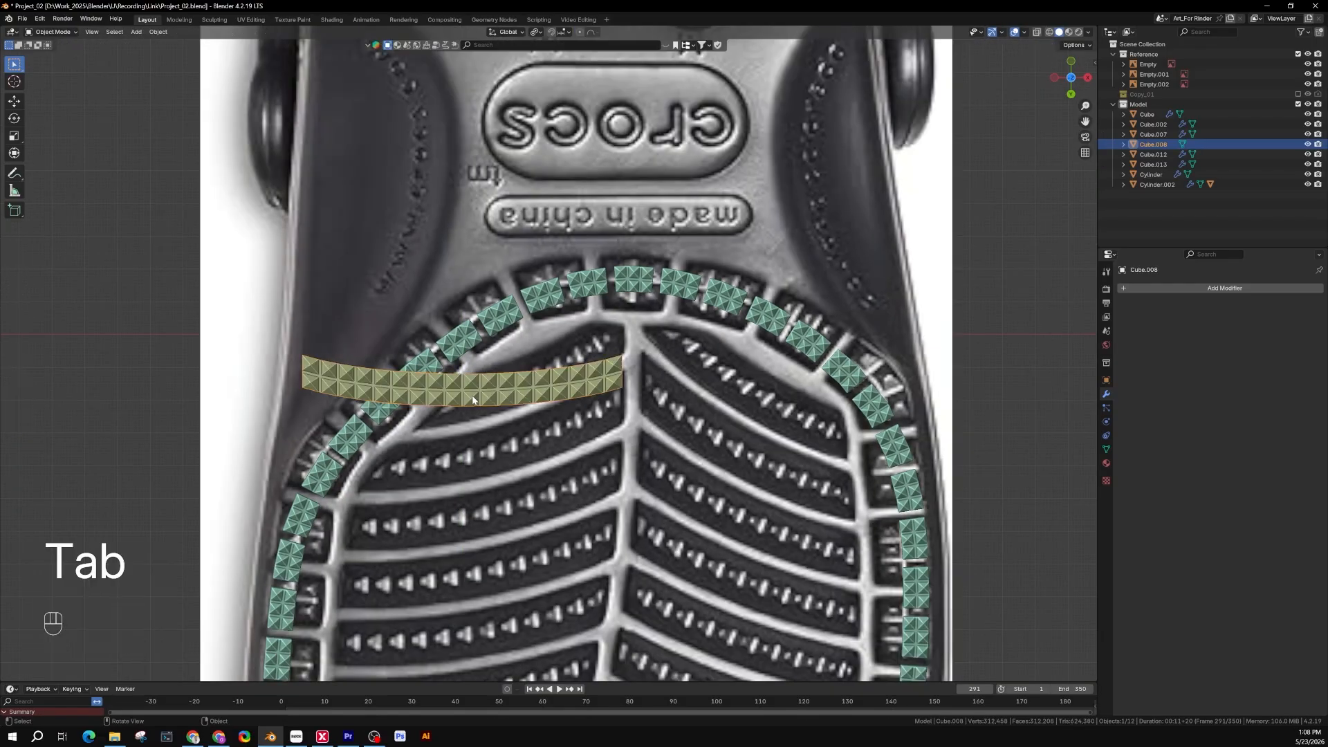
Step: Try rotating the curved bar about the Z axis around its existing origin, and undo the rotation
{"action": "scroll", "coordinate": [480, 415], "scroll_direction": "down", "scroll_amount": 2}
{"action": "middle_click_drag", "start_coordinate": [484, 419], "coordinate": [514, 391], "text": "shift"}
{"action": "scroll", "coordinate": [499, 363], "scroll_direction": "up", "scroll_amount": 1}
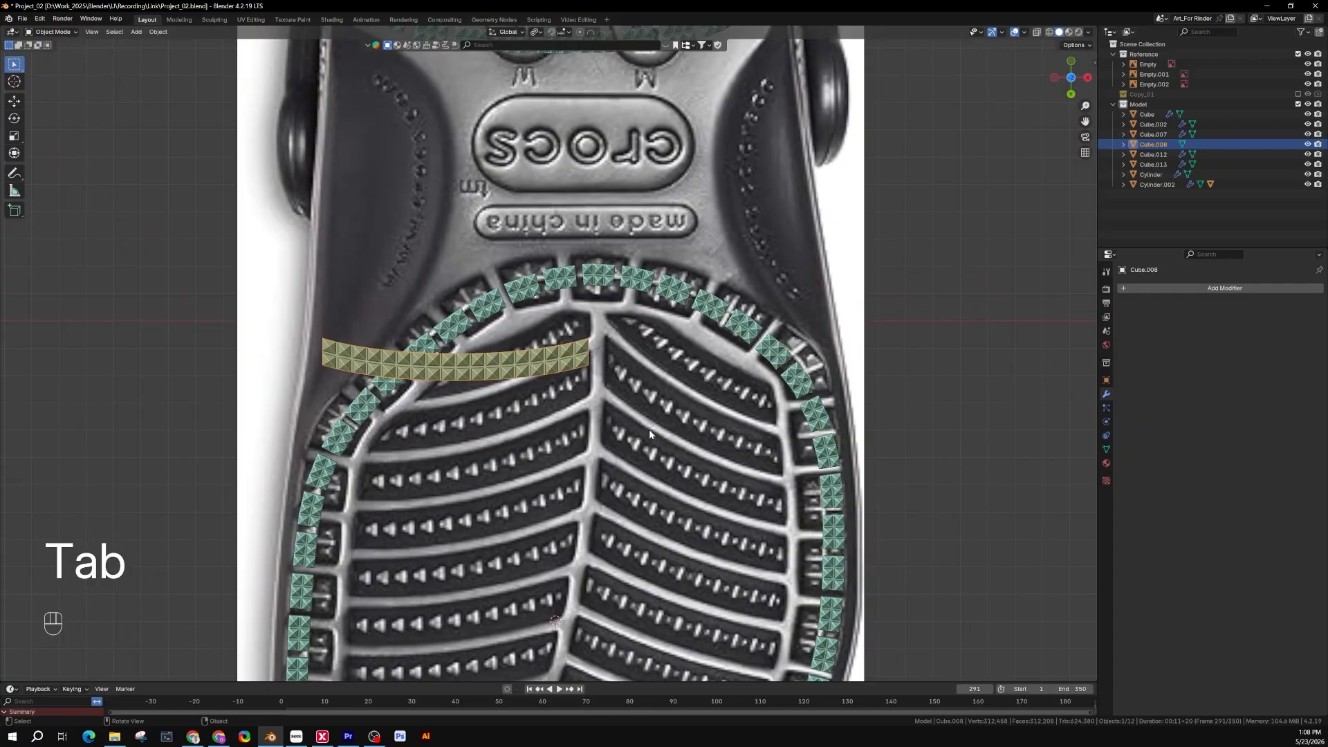
{"action": "key", "text": "r"}
{"action": "key", "text": "z"}
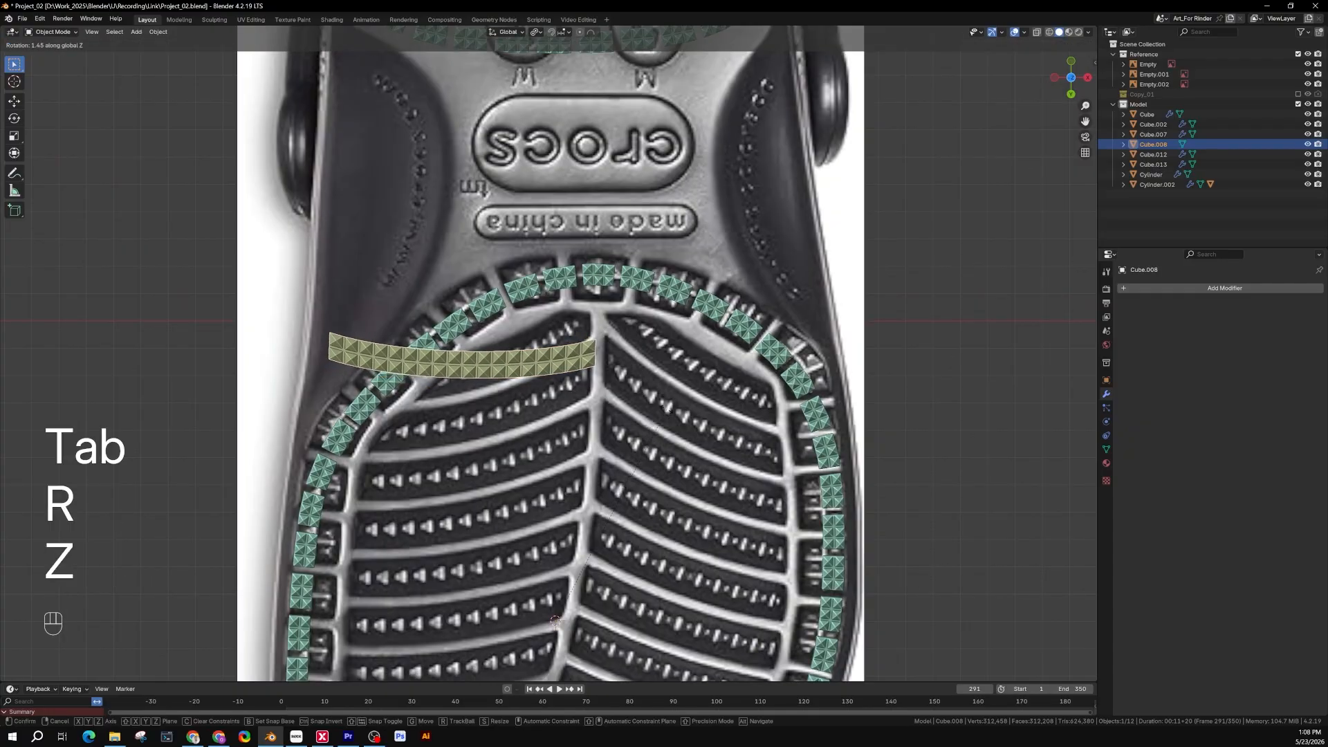
{"action": "left_click", "coordinate": [666, 410]}
{"action": "key", "text": "ctrl+z"}
Step: Try the Geometry to Origin option on the curved bar, and undo it
{"action": "scroll", "coordinate": [490, 373], "scroll_direction": "up", "scroll_amount": 2}
{"action": "mouse_move", "coordinate": [461, 375]}
{"action": "middle_mouse_down", "text": "shift"}
{"action": "mouse_move", "coordinate": [479, 387]}
{"action": "mouse_move", "coordinate": [466, 388]}
{"action": "middle_mouse_up", "text": "shift"}
{"action": "scroll", "coordinate": [471, 393], "scroll_direction": "down", "scroll_amount": 2}
{"action": "right_click", "coordinate": [465, 385]}
{"action": "mouse_move", "coordinate": [464, 384]}
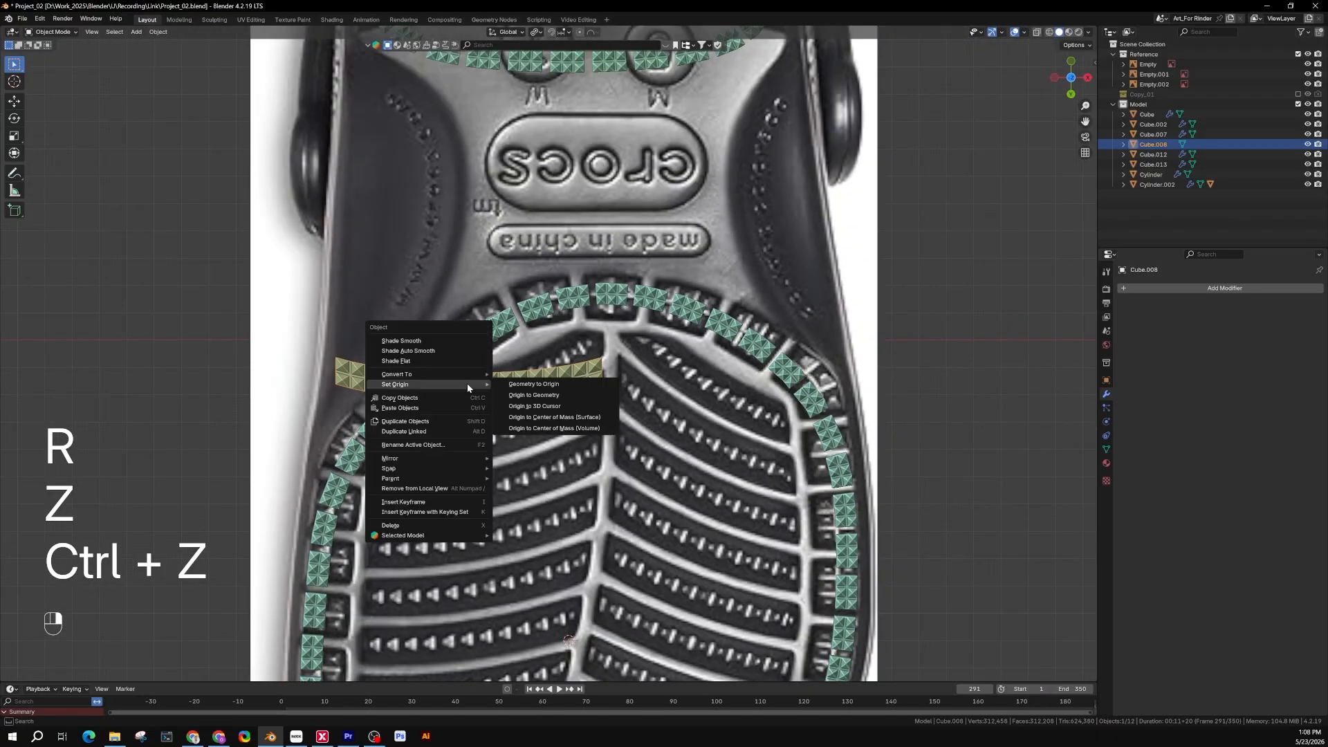
{"action": "left_click", "coordinate": [566, 385]}
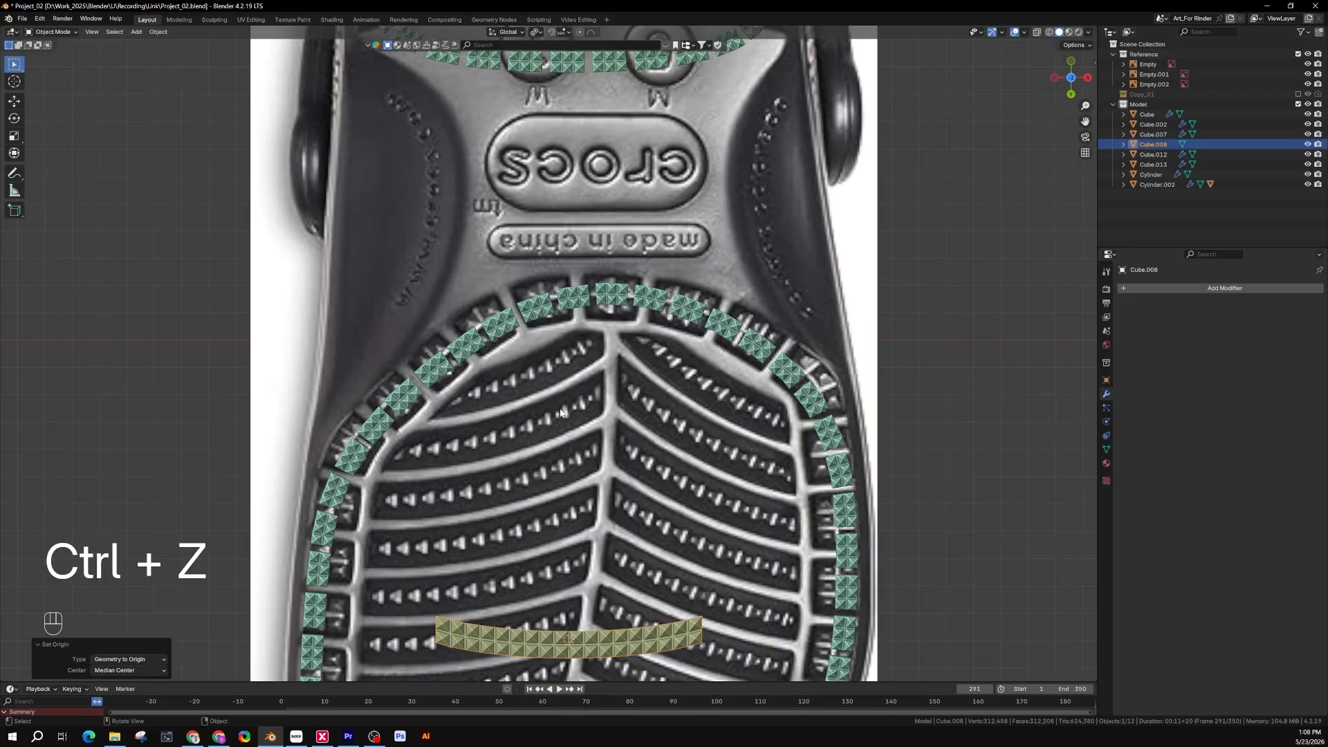
{"action": "key", "text": "ctrl+z"}
Step: Set the curved bar's origin to its geometry
{"action": "right_click", "coordinate": [490, 388]}
{"action": "mouse_move", "coordinate": [490, 388]}
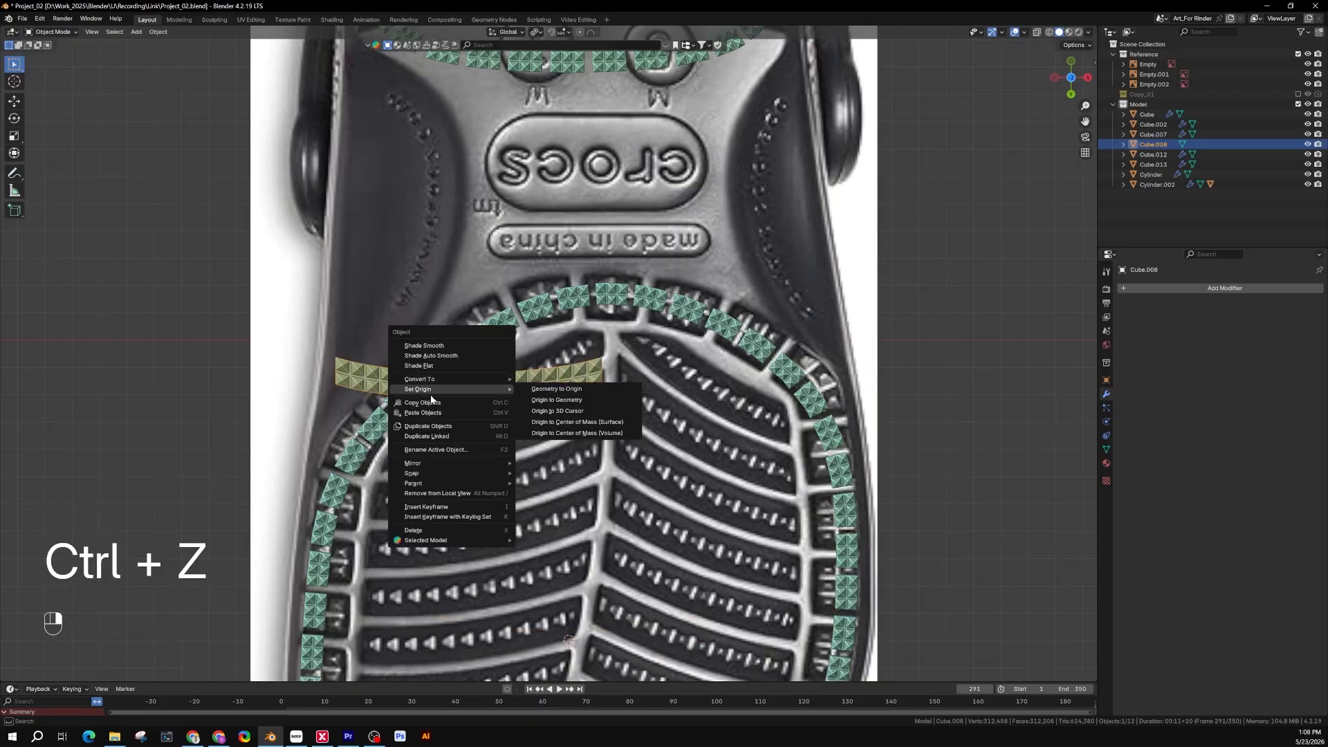
{"action": "left_click", "coordinate": [577, 400]}
{"action": "scroll", "coordinate": [470, 387], "scroll_direction": "up", "scroll_amount": 3}
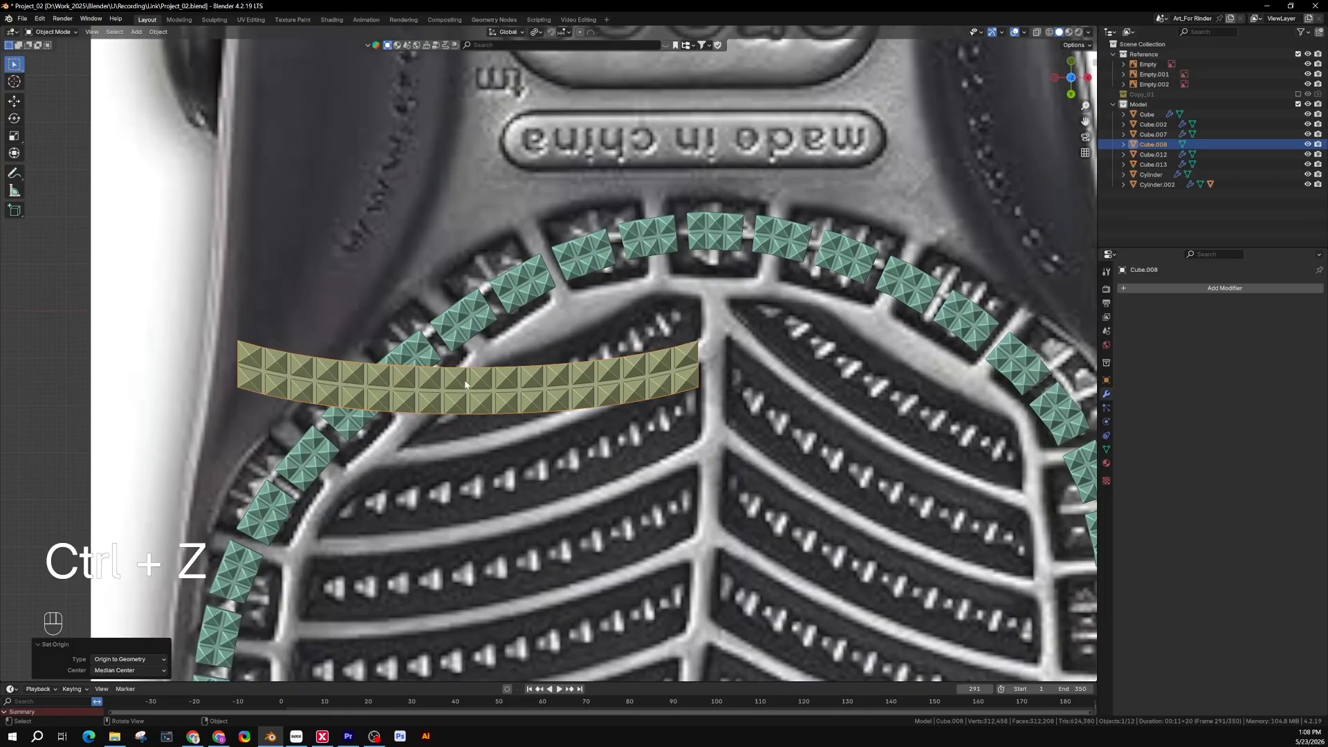
{"action": "scroll", "coordinate": [469, 386], "scroll_direction": "down", "scroll_amount": 2}
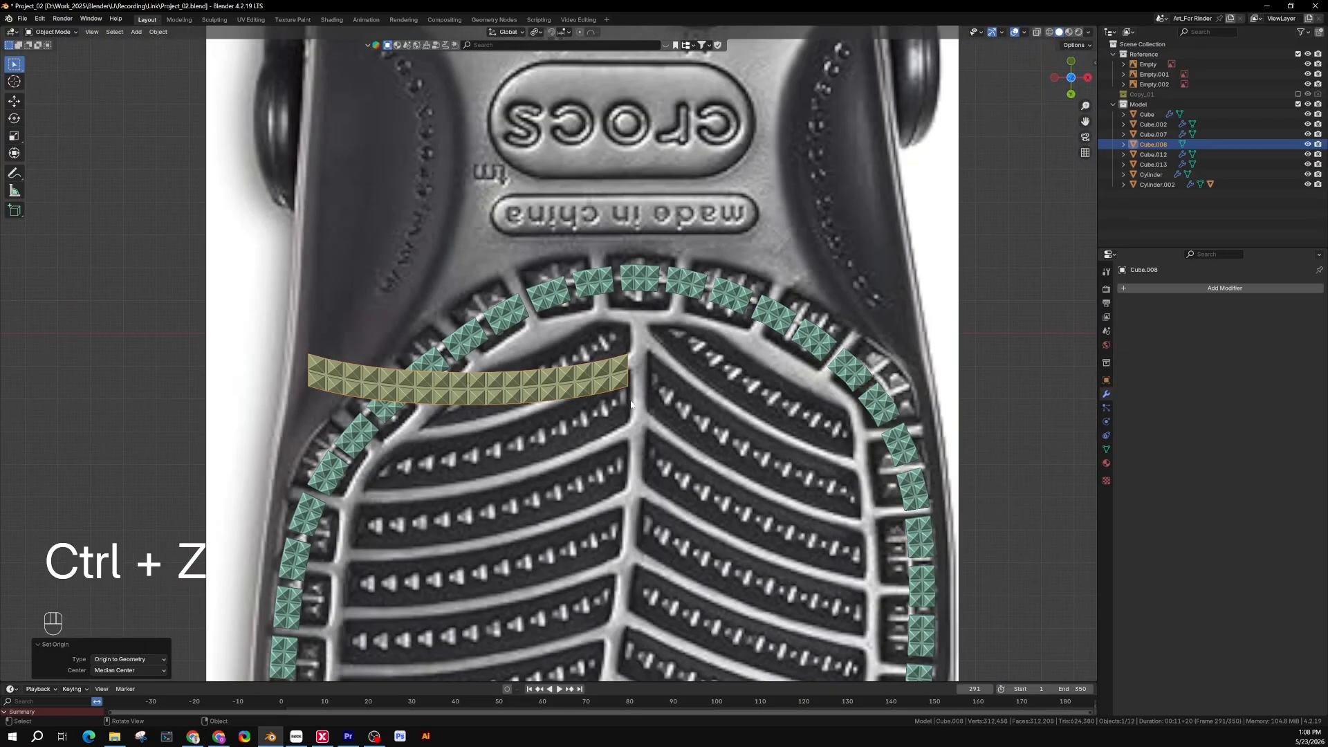
Step: Rotate the curved bar about -16.1° around Z and shift it about 5.2 cm in X and 1.3 cm in Y over the uppermost forefoot tread row
{"action": "key", "text": "r"}
{"action": "key", "text": "z"}
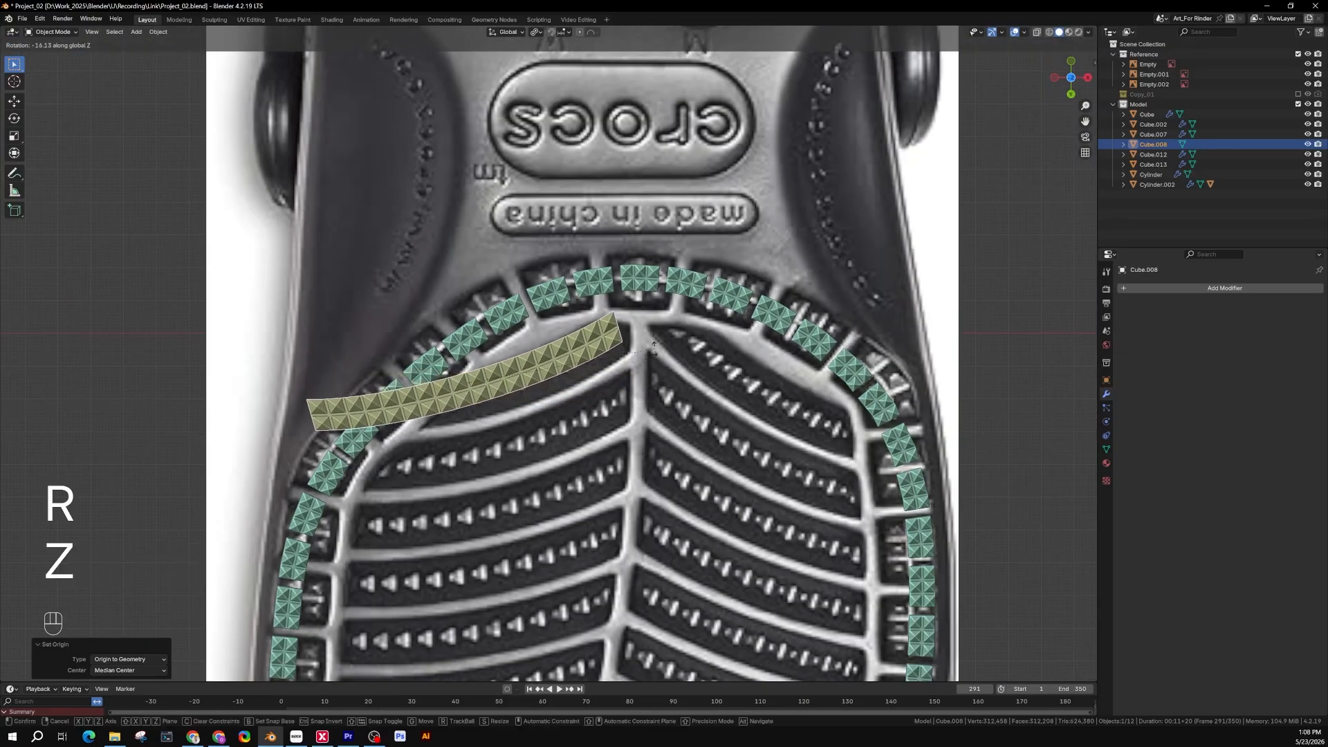
{"action": "left_click", "coordinate": [653, 349]}
{"action": "key", "text": "g"}
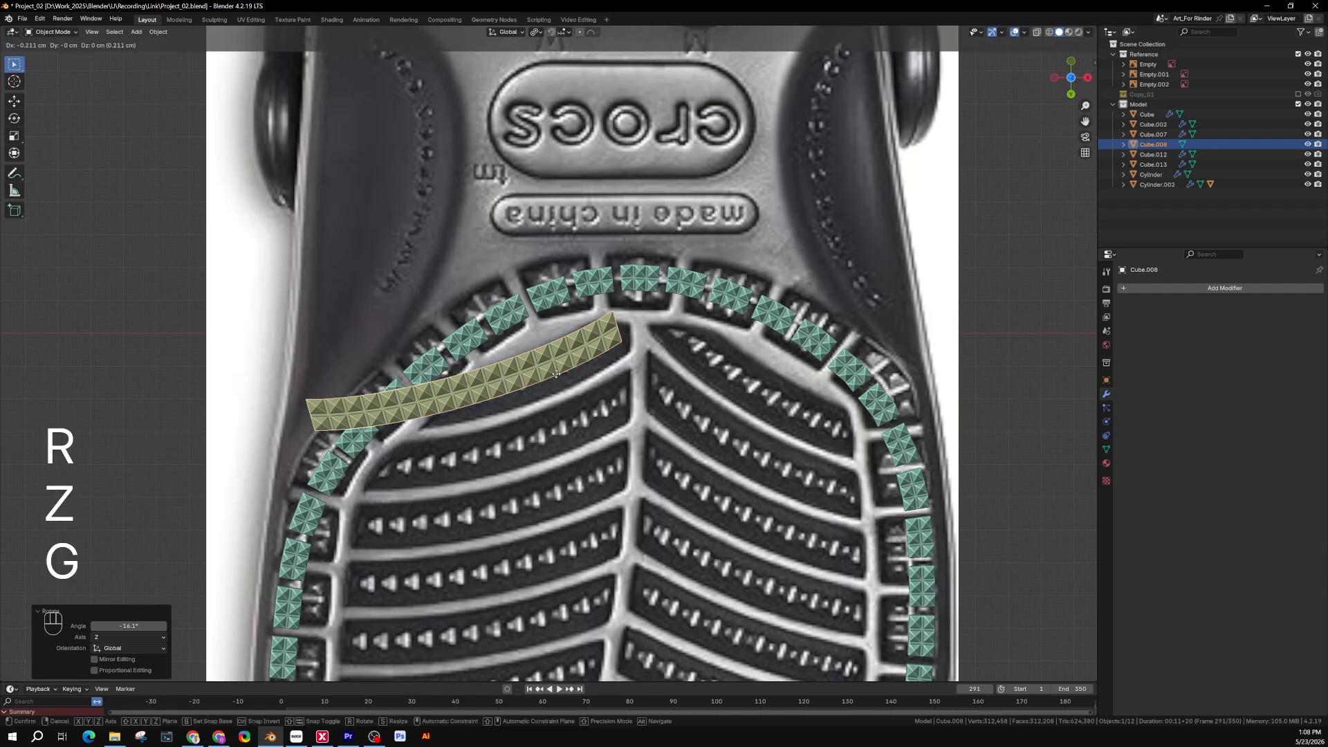
{"action": "key", "text": "shift+z"}
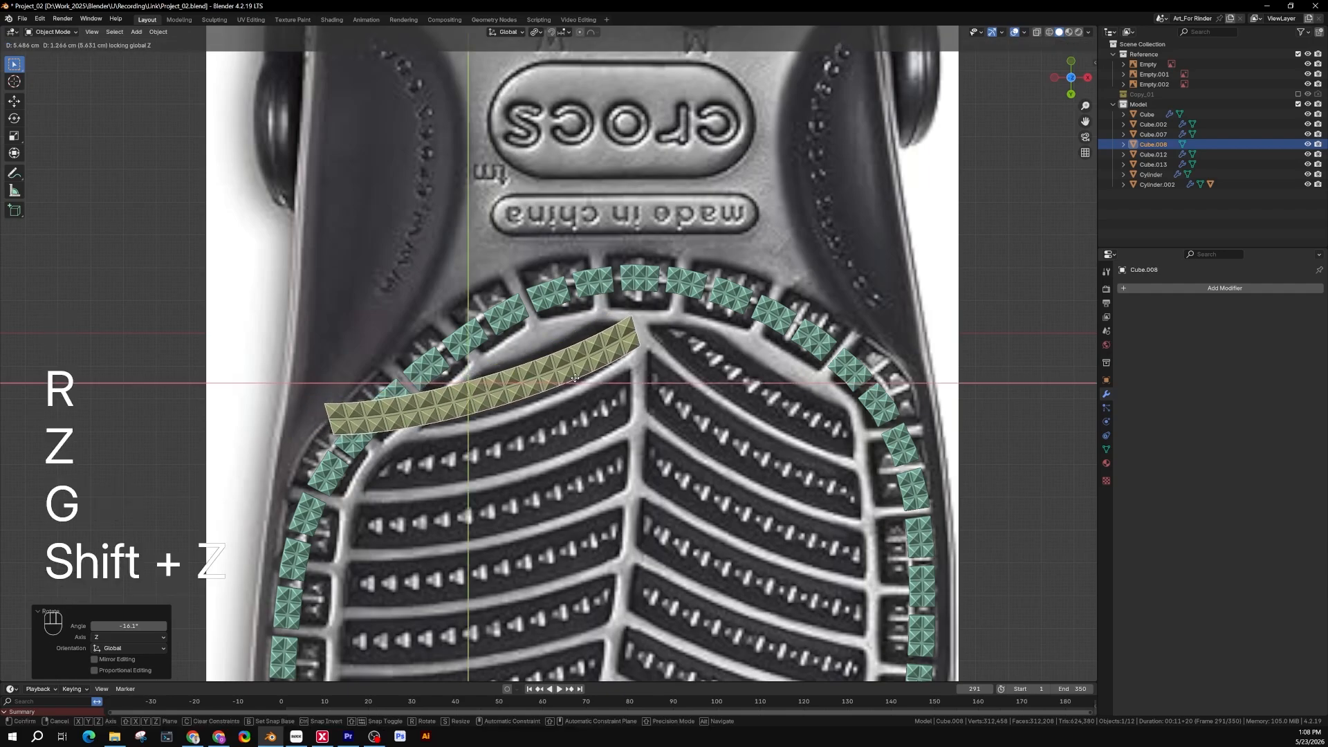
{"action": "left_click", "coordinate": [571, 380]}
Step: Add an Array modifier to the curved bar with a count of 3
{"action": "scroll", "coordinate": [571, 380], "scroll_direction": "down", "scroll_amount": 2}
{"action": "scroll", "coordinate": [571, 381], "scroll_direction": "down", "scroll_amount": 1}
{"action": "middle_click_drag", "start_coordinate": [571, 381], "coordinate": [494, 216], "text": "shift"}
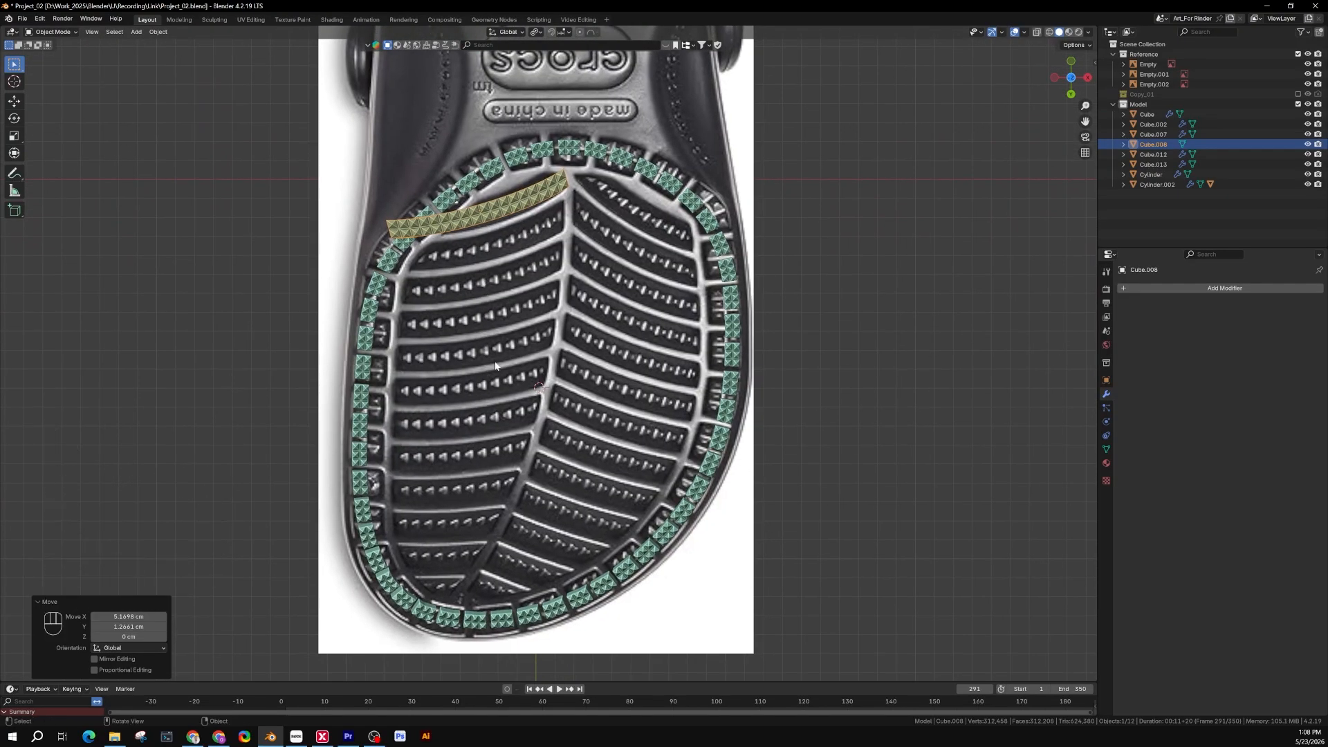
{"action": "scroll", "coordinate": [490, 327], "scroll_direction": "down", "scroll_amount": 2}
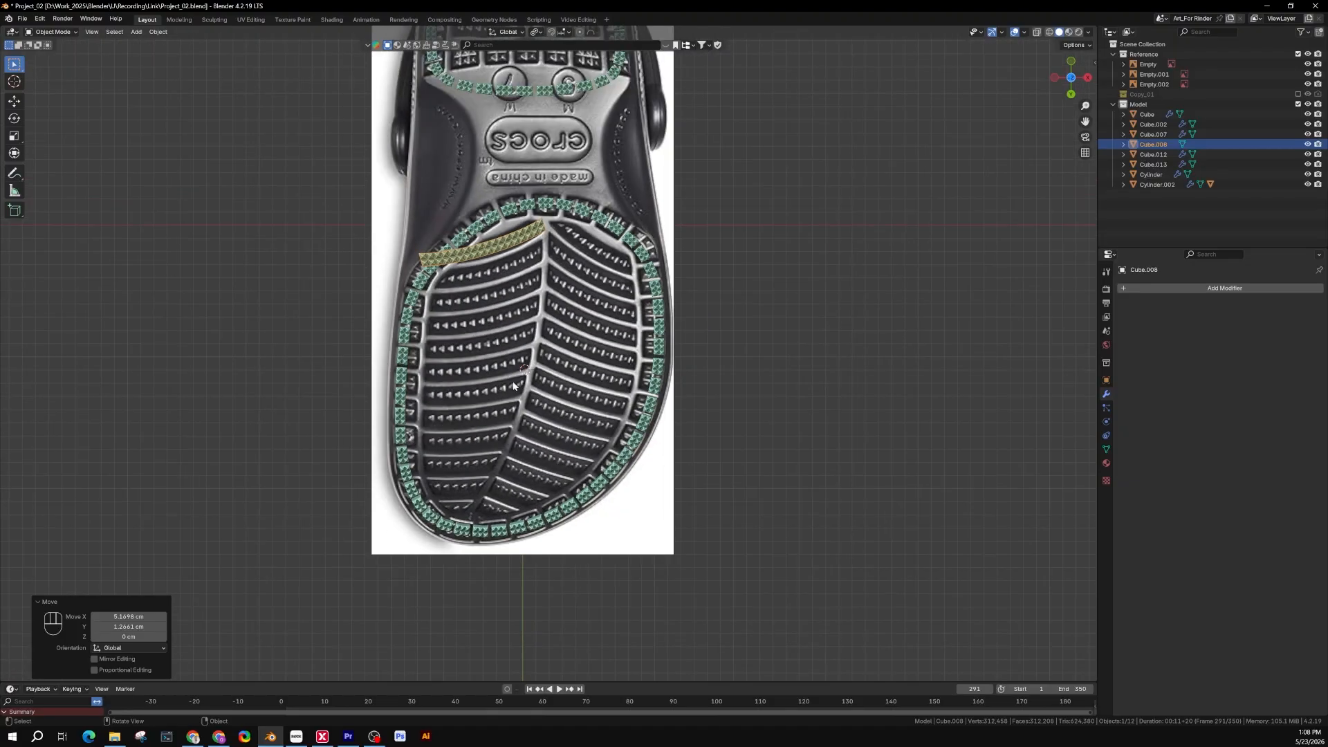
{"action": "middle_click_drag", "start_coordinate": [490, 328], "coordinate": [452, 210], "text": "shift"}
{"action": "middle_click_drag", "start_coordinate": [463, 336], "coordinate": [472, 491], "text": "shift"}
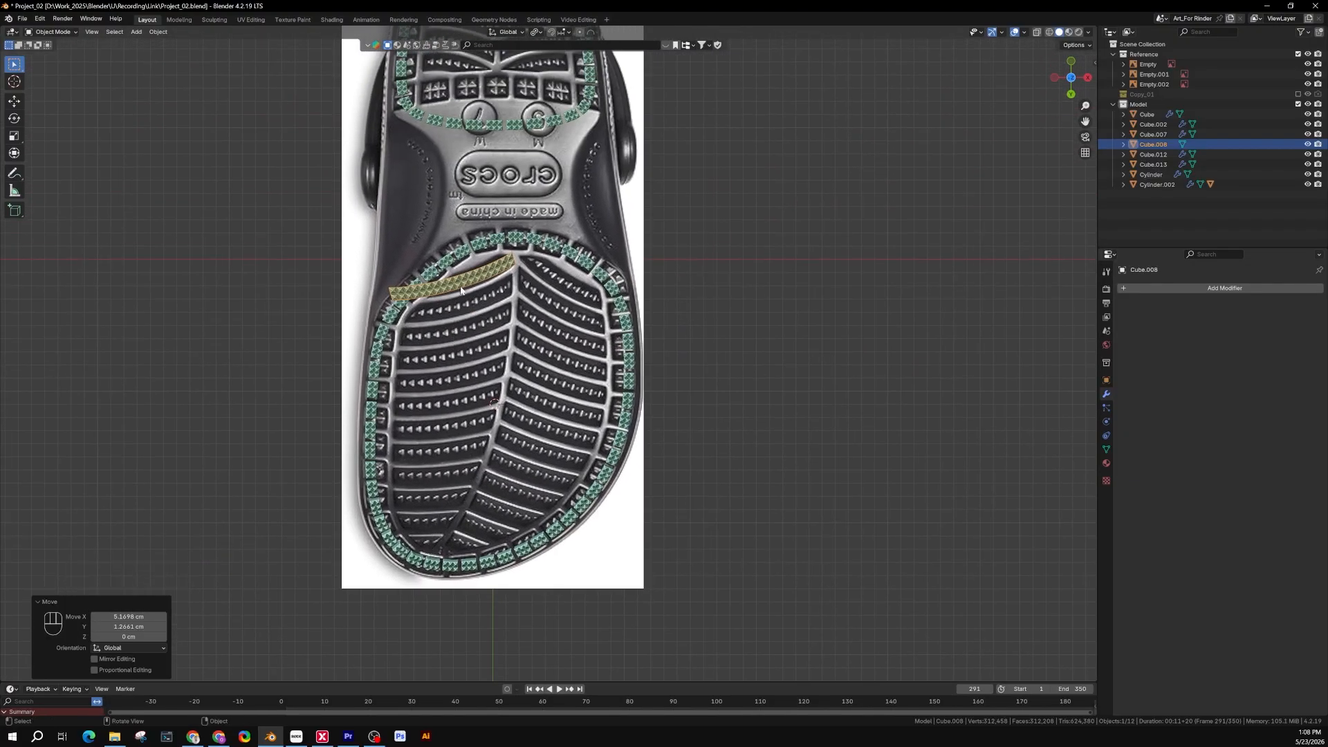
{"action": "scroll", "coordinate": [460, 291], "scroll_direction": "up", "scroll_amount": 2}
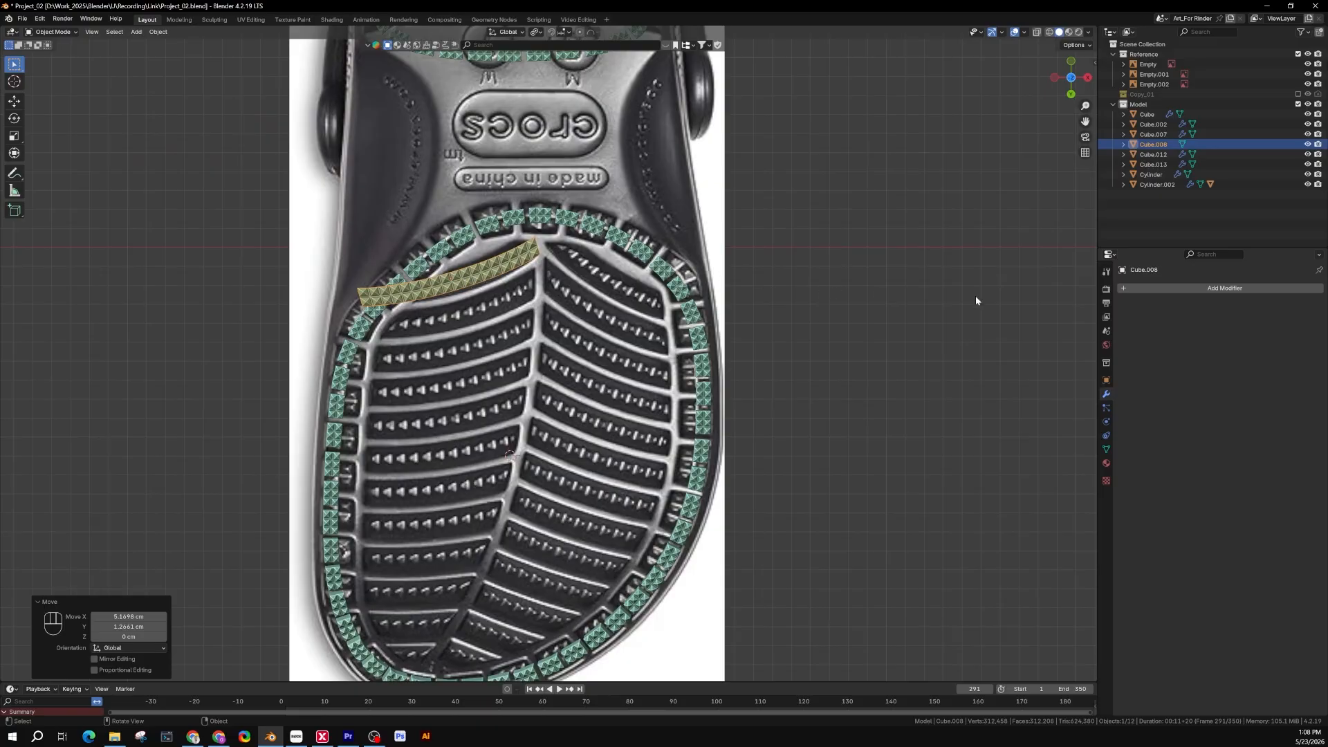
{"action": "left_click", "coordinate": [1176, 287]}
{"action": "mouse_move", "coordinate": [1135, 322]}
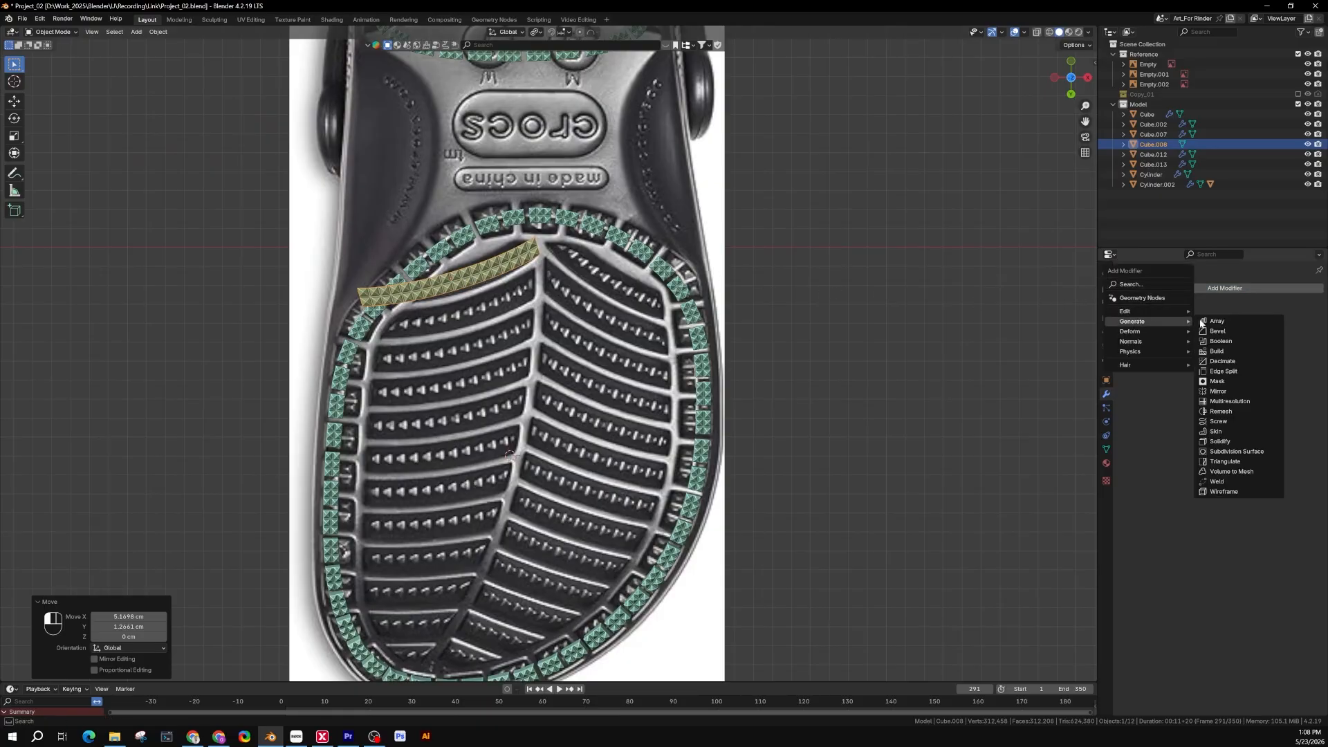
{"action": "left_click", "coordinate": [1205, 320]}
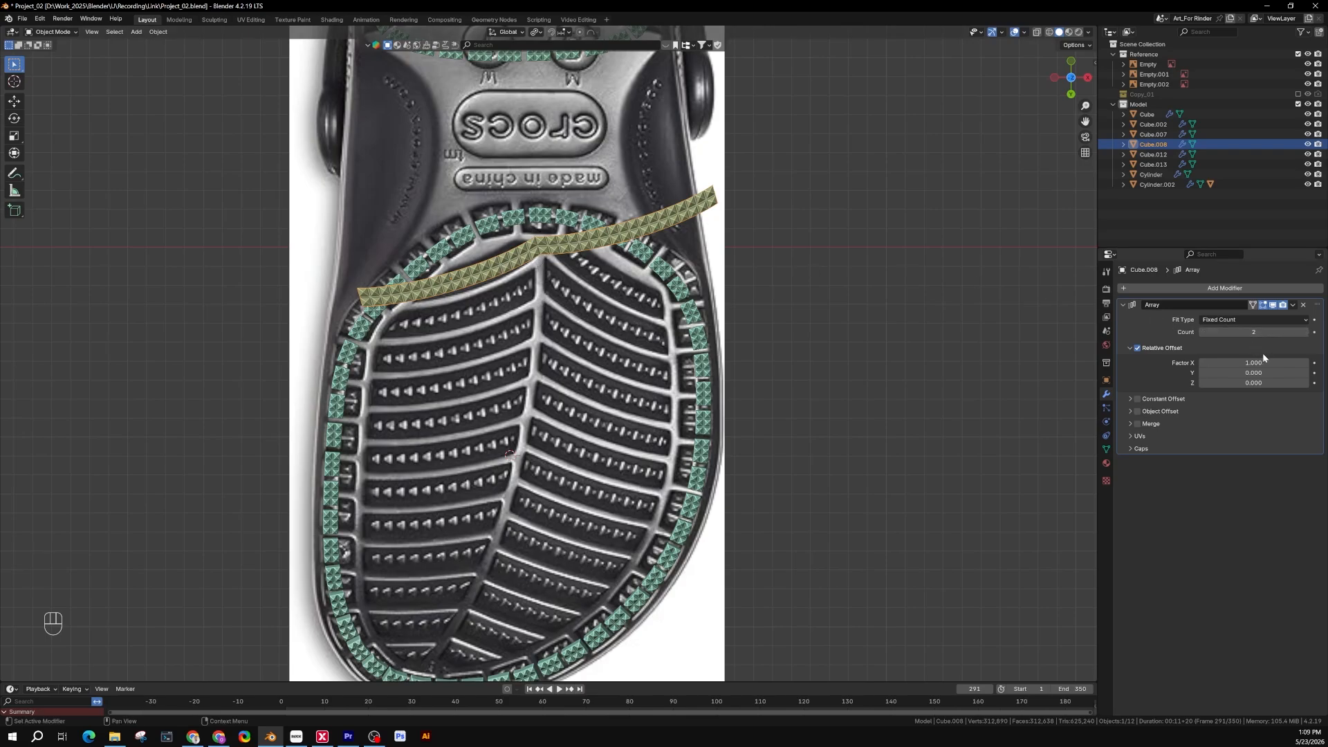
{"action": "left_click", "coordinate": [1306, 332]}
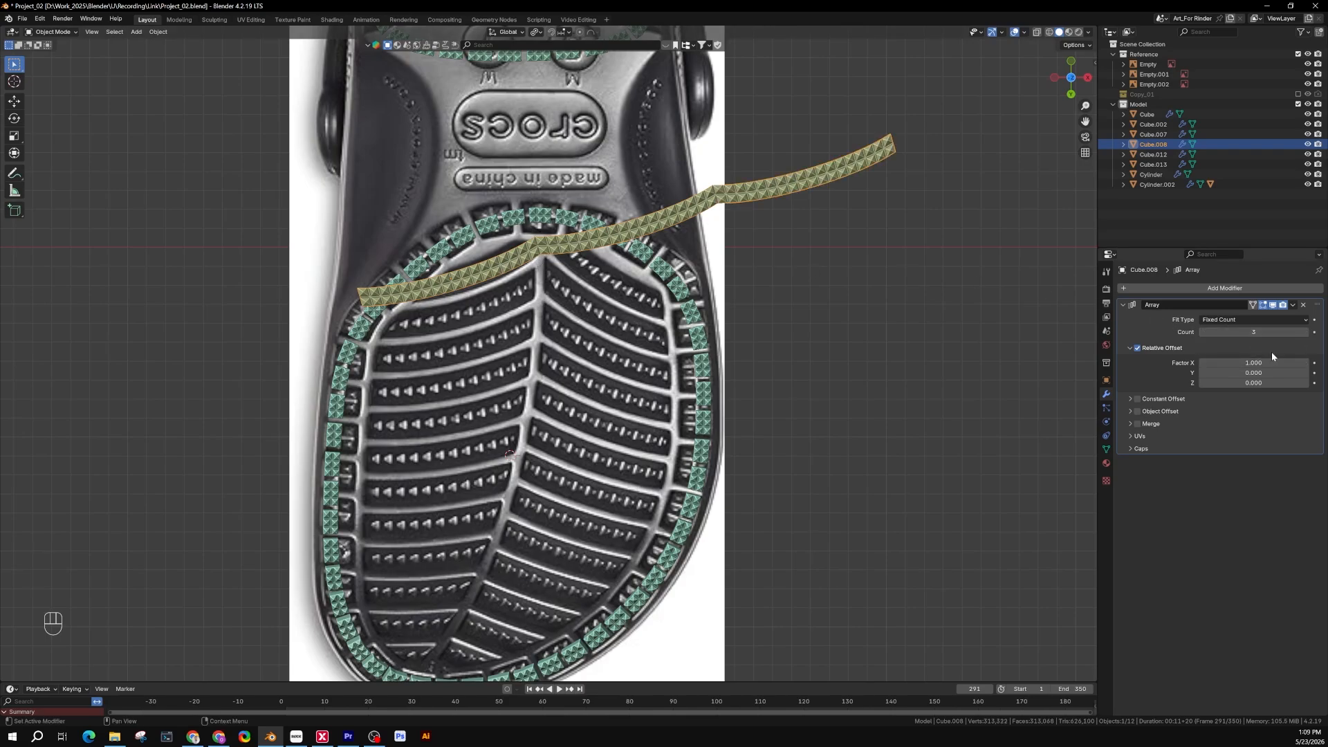
Step: Set the array's relative offset factors to 0 in X and 1 in Y so the bars stack down the forefoot
{"action": "left_click", "coordinate": [1246, 363]}
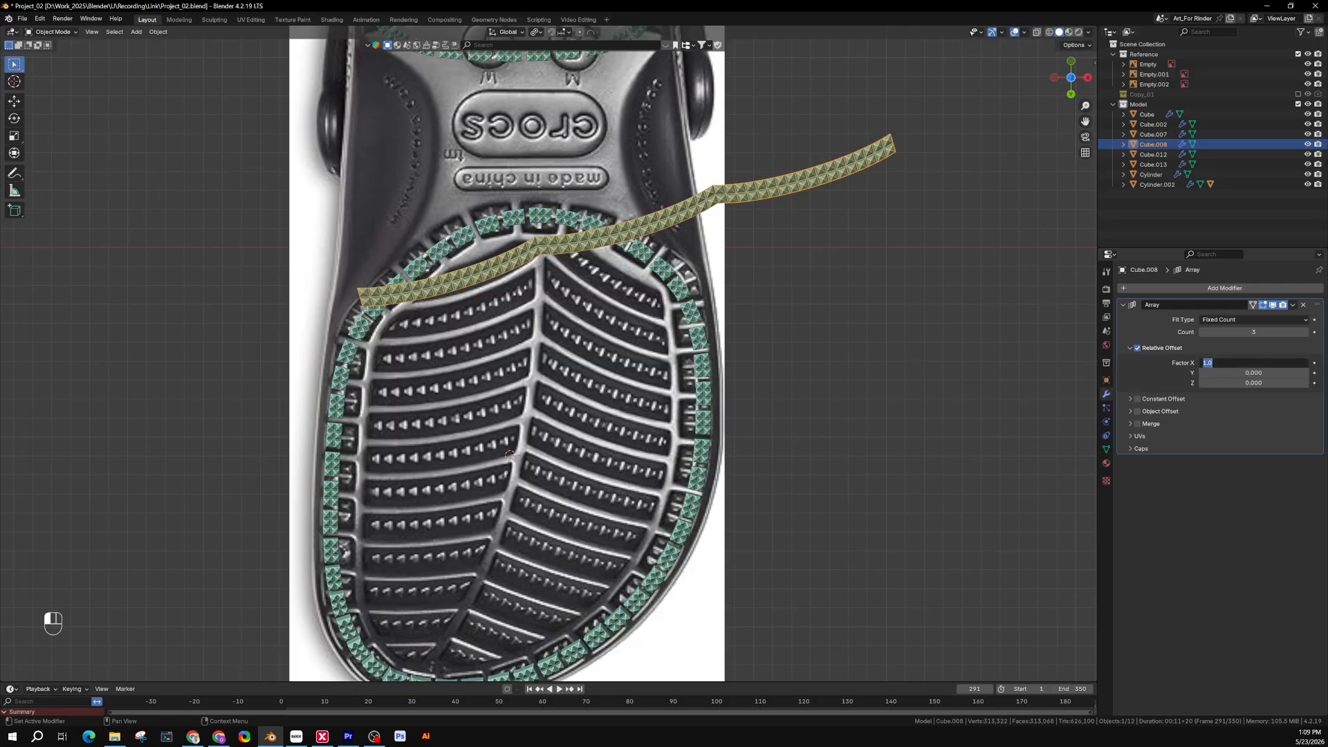
{"action": "type", "text": "0"}
{"action": "key", "text": "Return"}
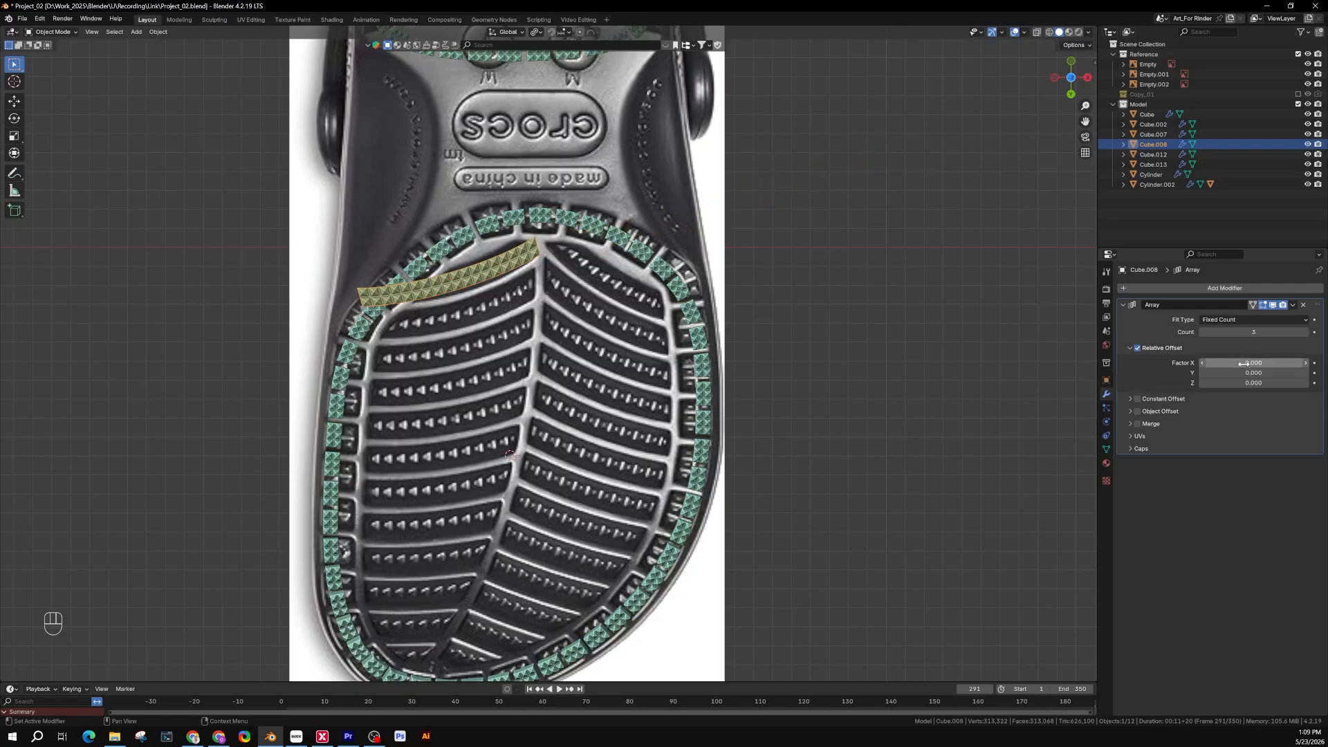
{"action": "left_click", "coordinate": [1245, 372]}
{"action": "type", "text": "1"}
{"action": "key", "text": "Return"}
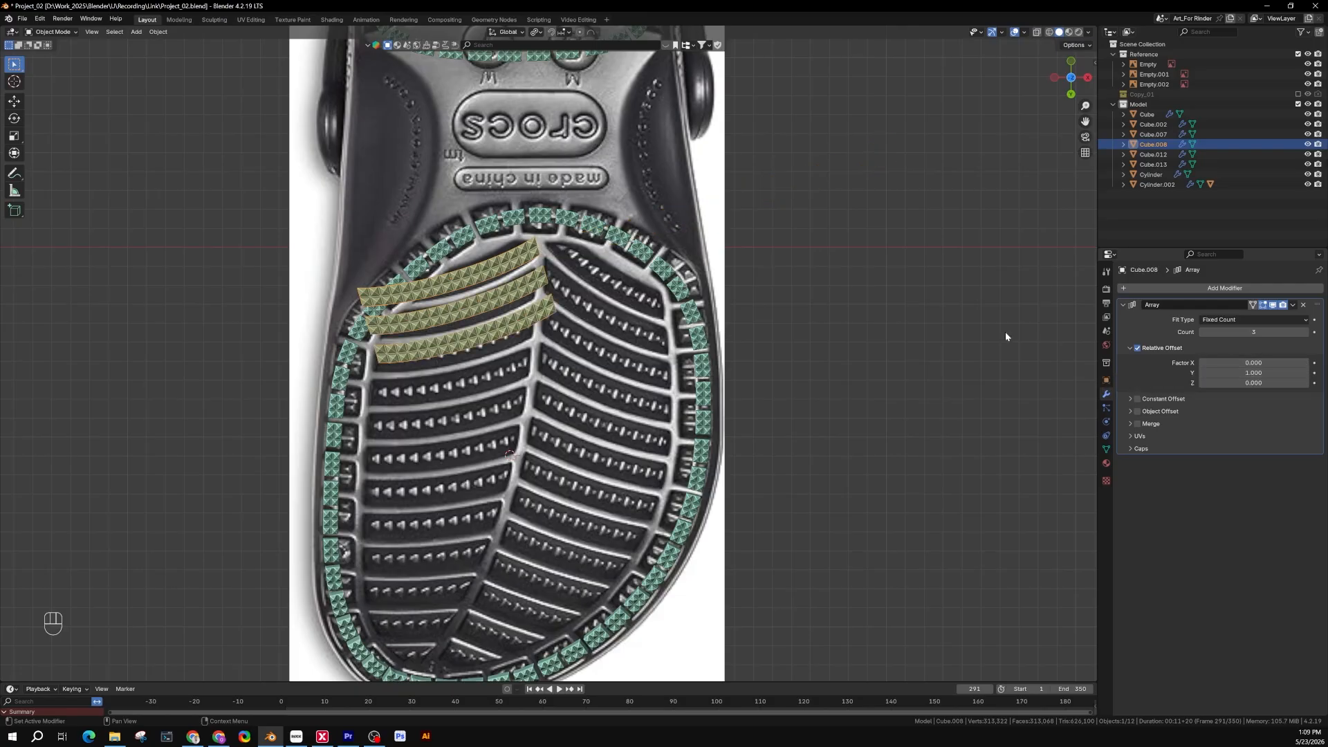
{"action": "scroll", "coordinate": [520, 331], "scroll_direction": "down", "scroll_amount": 2}
{"action": "middle_click_drag", "start_coordinate": [499, 302], "coordinate": [500, 224], "text": "shift"}
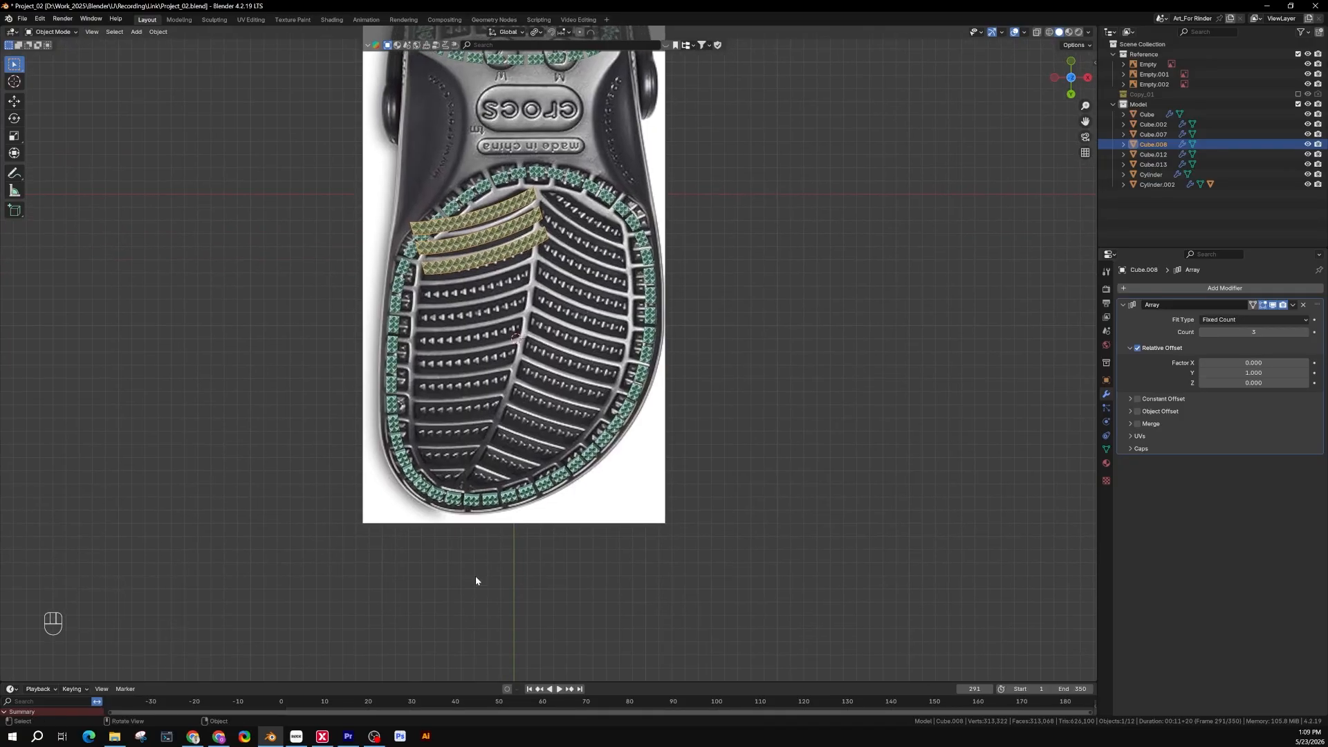
{"action": "middle_click_drag", "start_coordinate": [557, 432], "coordinate": [565, 486], "text": "shift"}
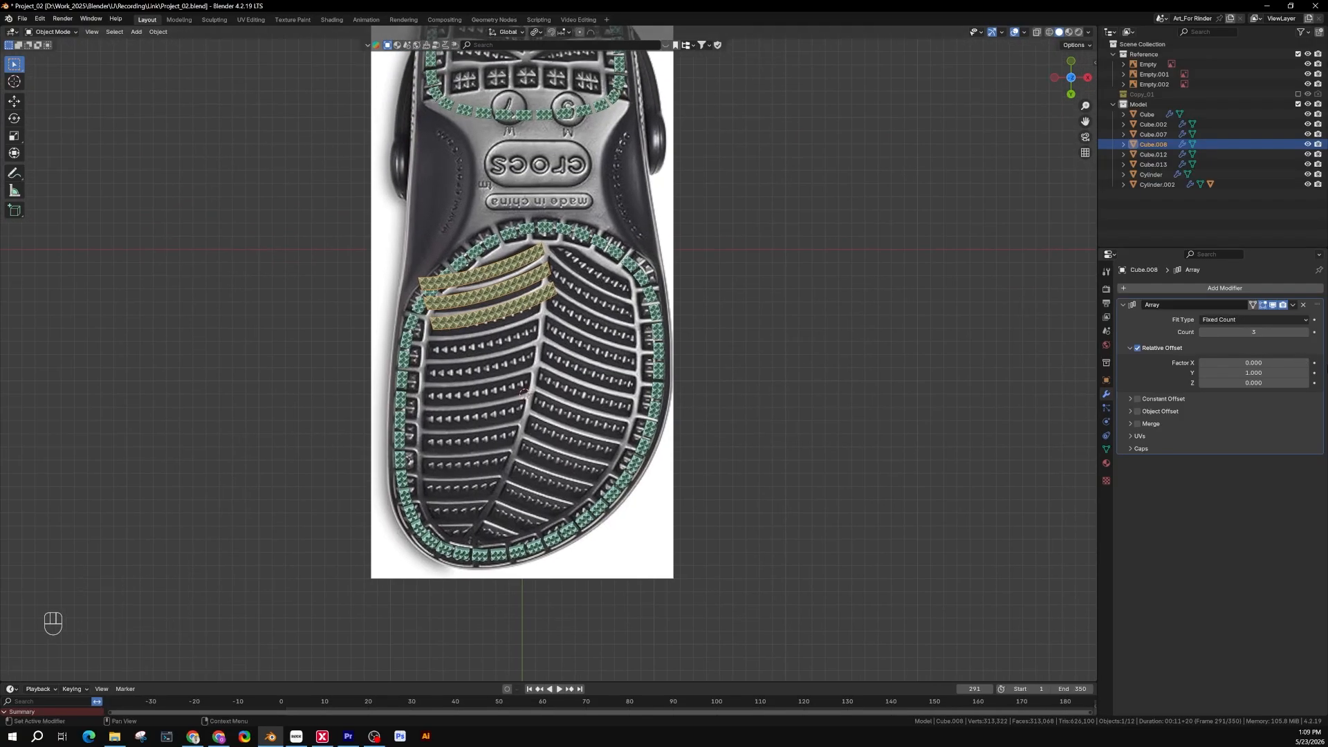
Step: Raise the curved bar's array count to 15 so the rows reach the toe end of the forefoot
{"action": "left_click", "coordinate": [1307, 333]}
{"action": "left_click", "coordinate": [1307, 332]}
{"action": "left_click", "coordinate": [1306, 332]}
{"action": "left_click", "coordinate": [1307, 332]}
{"action": "left_click", "coordinate": [1307, 332]}
{"action": "left_click", "coordinate": [1307, 333]}
{"action": "left_click", "coordinate": [1307, 333]}
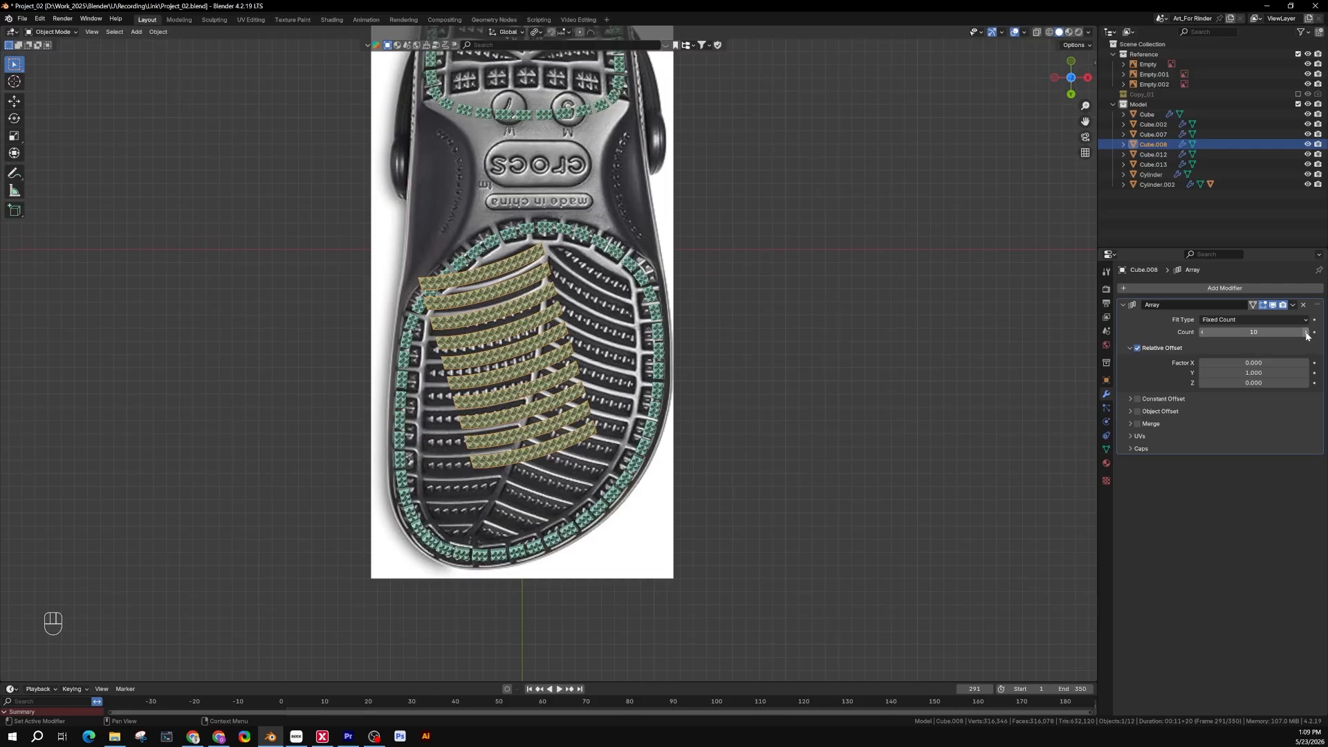
{"action": "left_click", "coordinate": [1307, 333]}
{"action": "left_click", "coordinate": [1307, 333]}
{"action": "left_click", "coordinate": [1307, 333]}
{"action": "left_click", "coordinate": [1307, 332]}
{"action": "left_click", "coordinate": [1307, 333]}
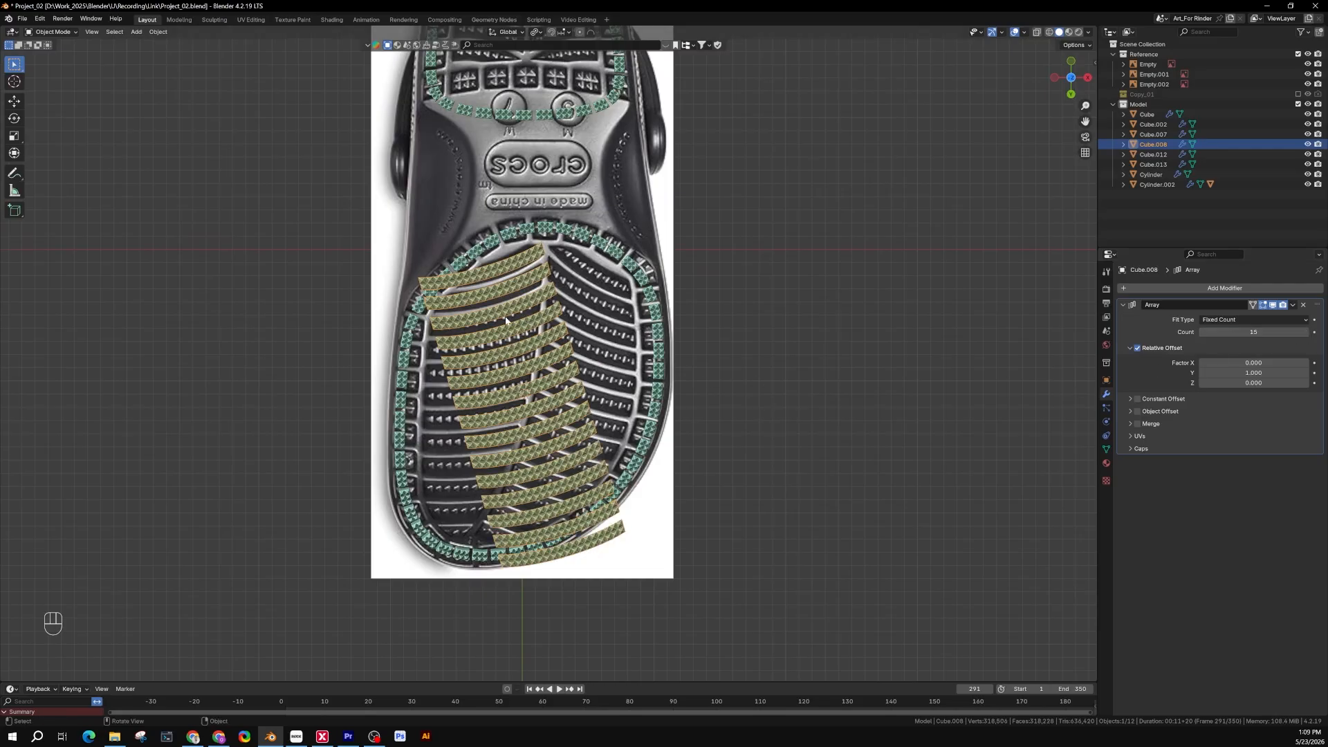
{"action": "middle_click_drag", "start_coordinate": [505, 320], "coordinate": [524, 455], "text": "shift"}
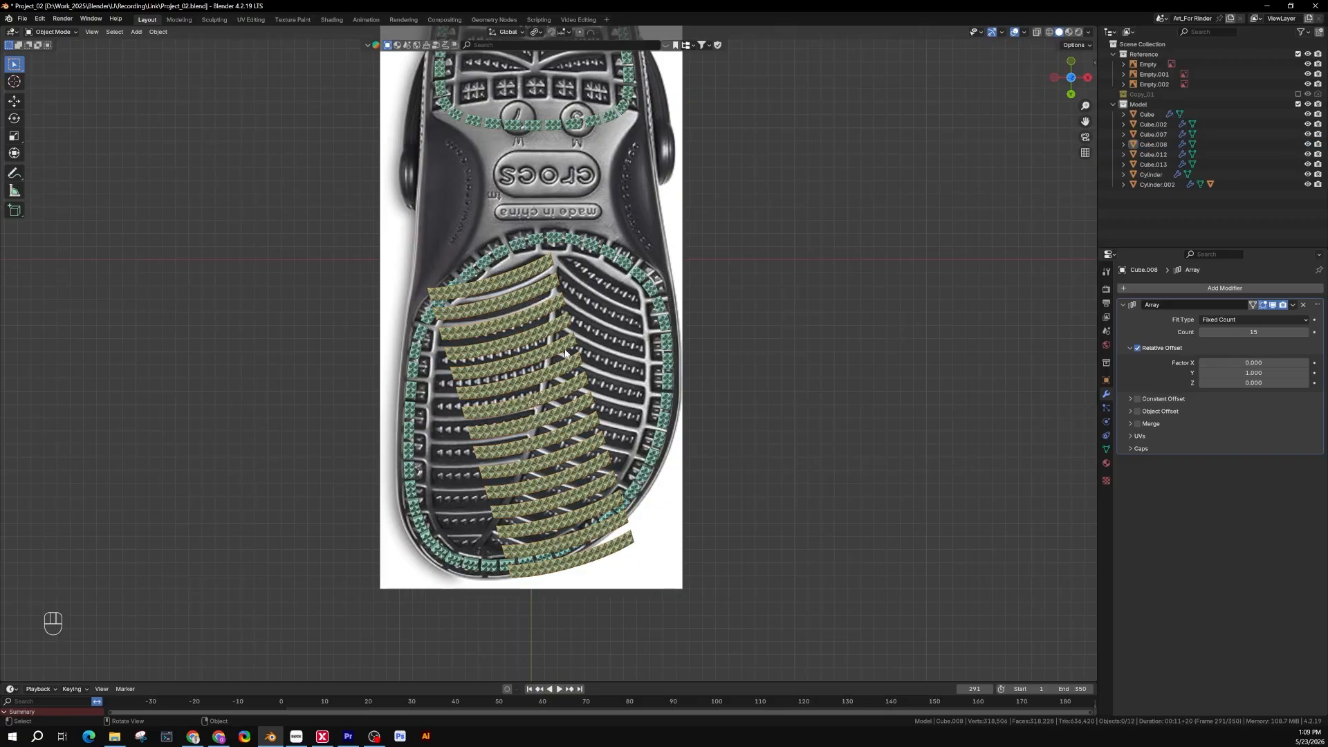
{"action": "key", "text": "Tab"}
{"action": "key", "text": "Tab"}
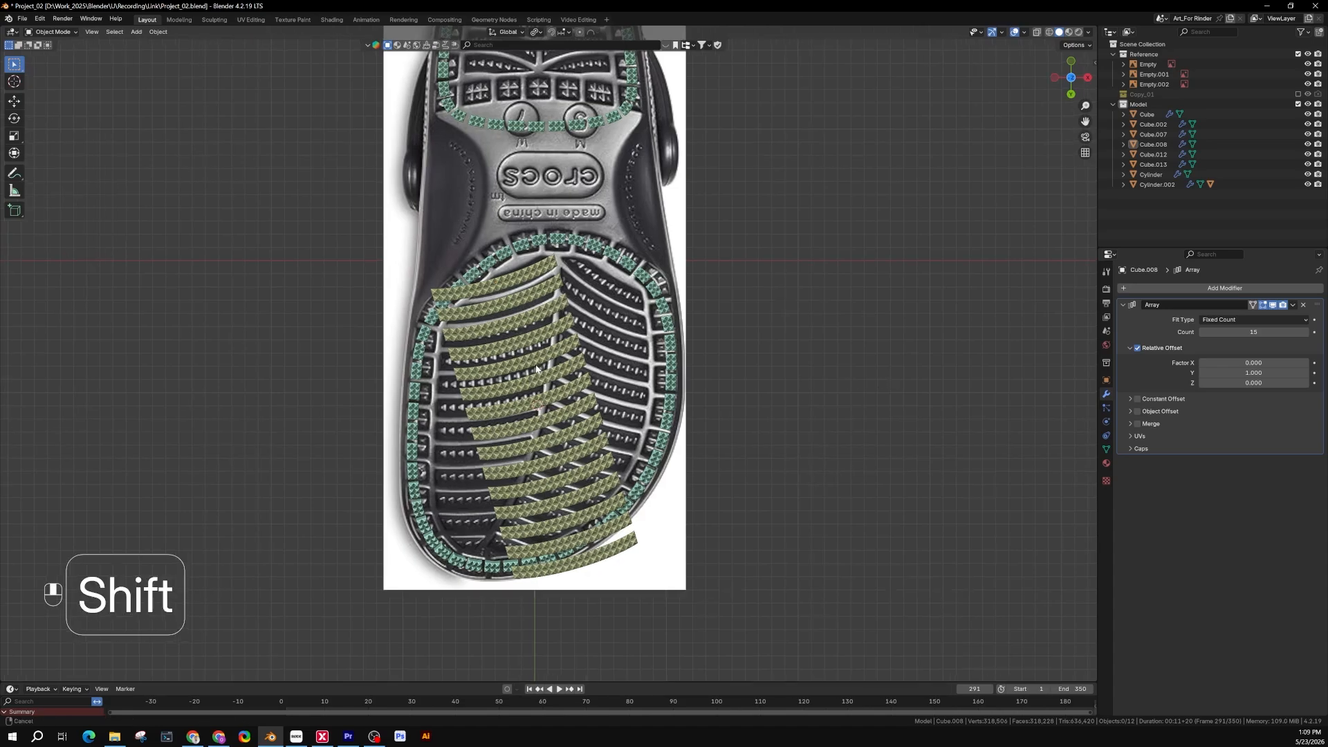
{"action": "middle_click_drag", "start_coordinate": [523, 363], "coordinate": [588, 333], "text": "shift"}
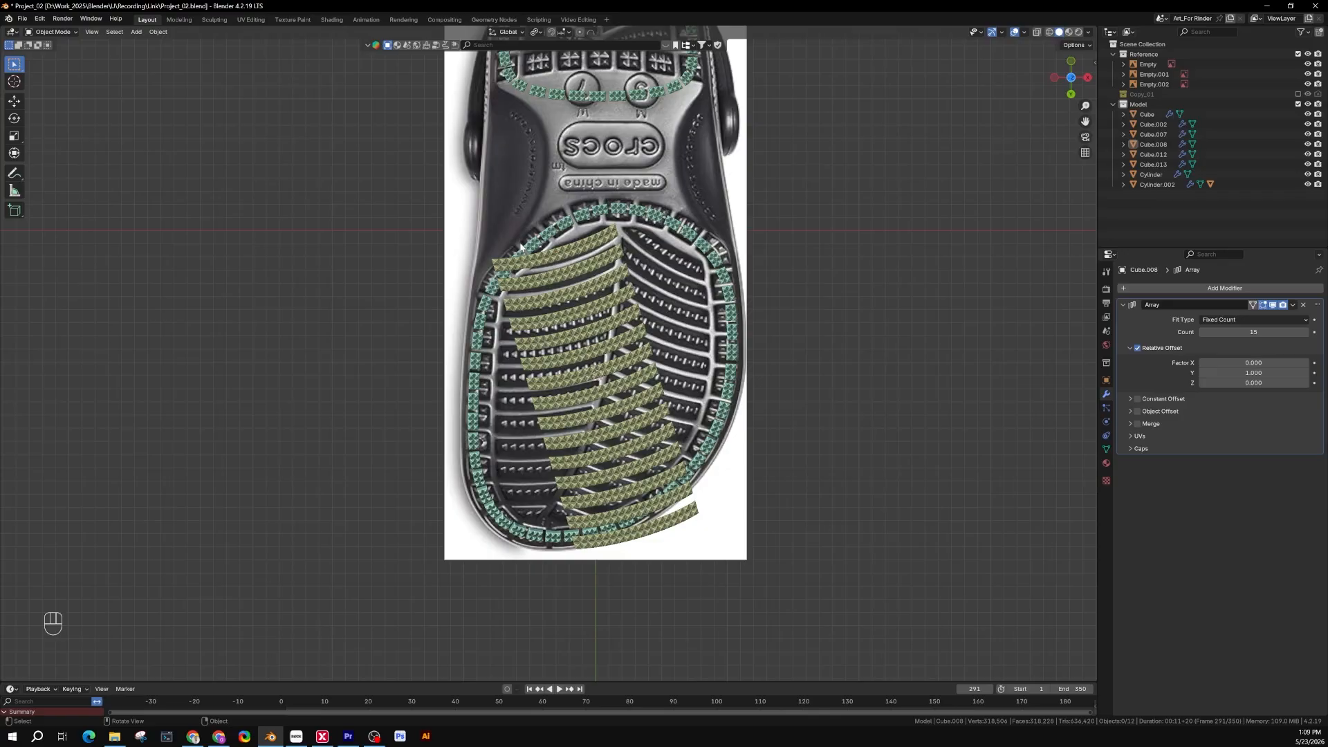
{"action": "scroll", "coordinate": [562, 228], "scroll_direction": "up", "scroll_amount": 3}
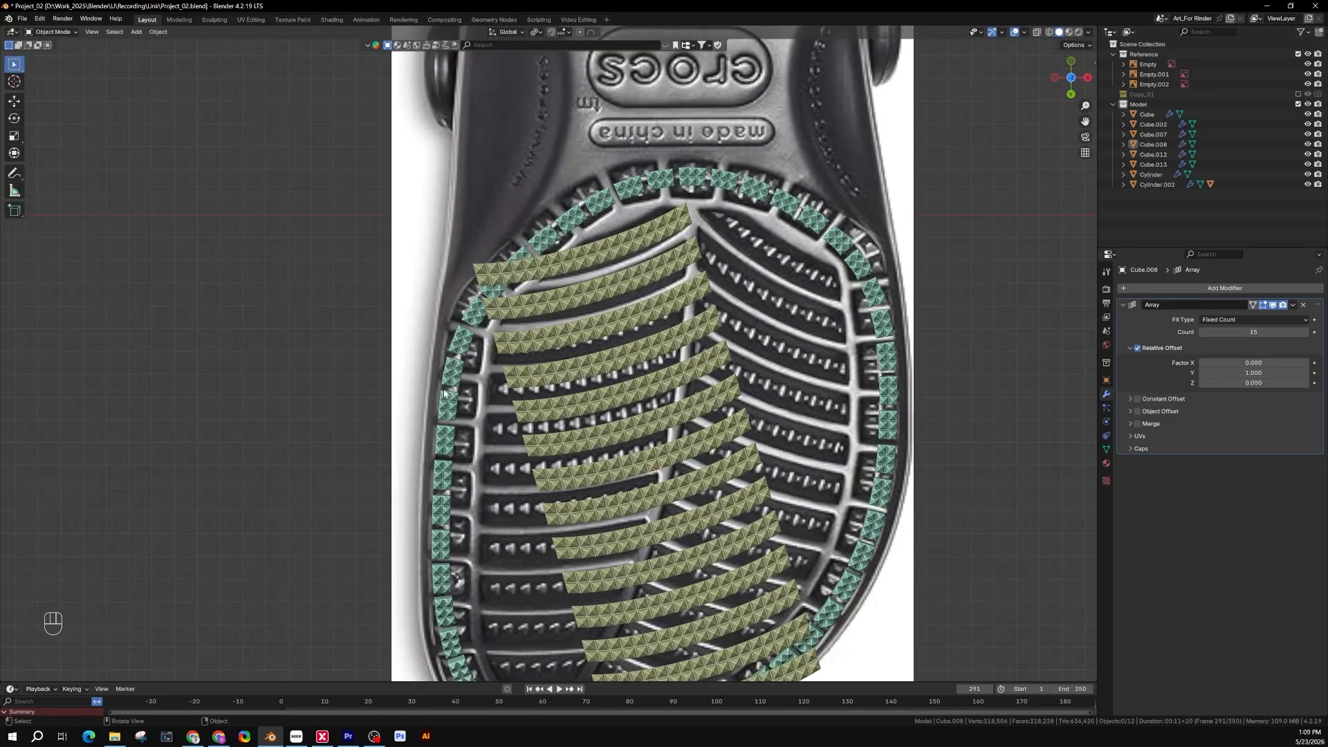
{"action": "scroll", "coordinate": [446, 389], "scroll_direction": "down", "scroll_amount": 2}
{"action": "middle_click_drag", "start_coordinate": [486, 429], "coordinate": [434, 366], "text": "shift"}
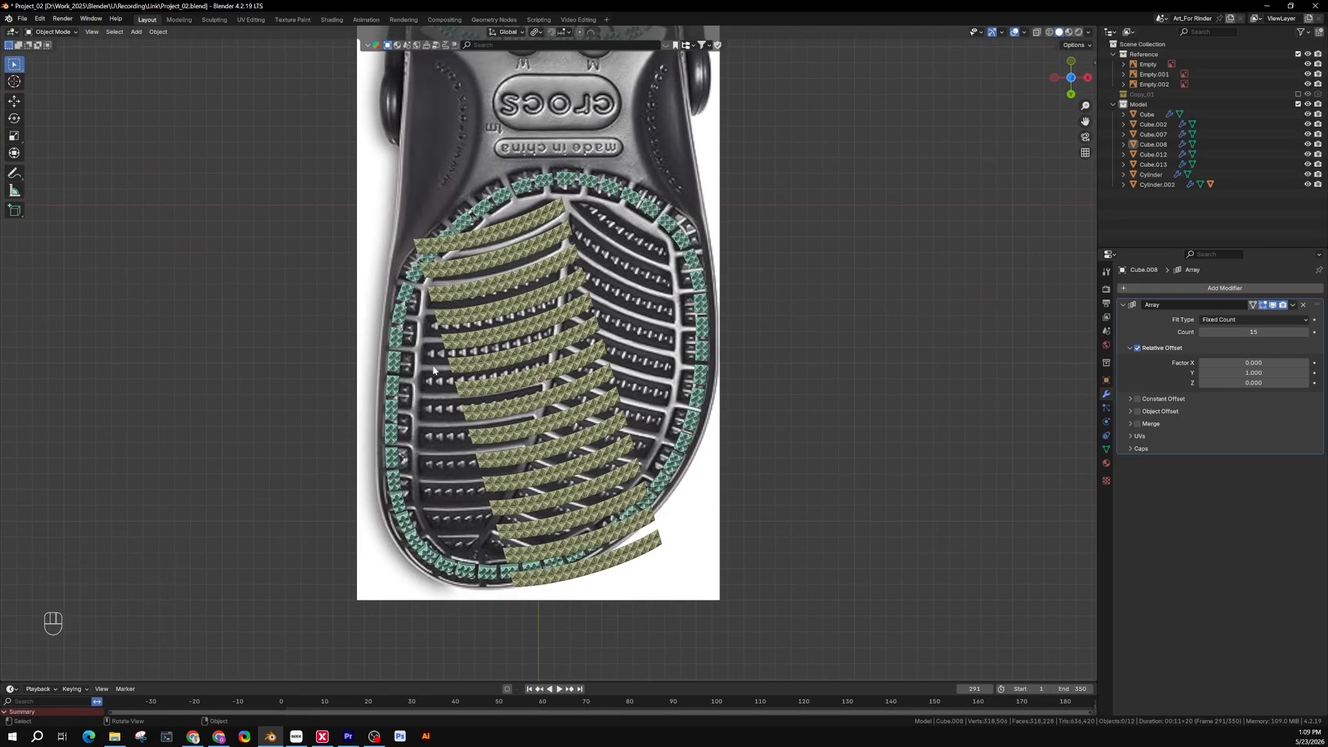
{"action": "key", "text": "shift+a"}
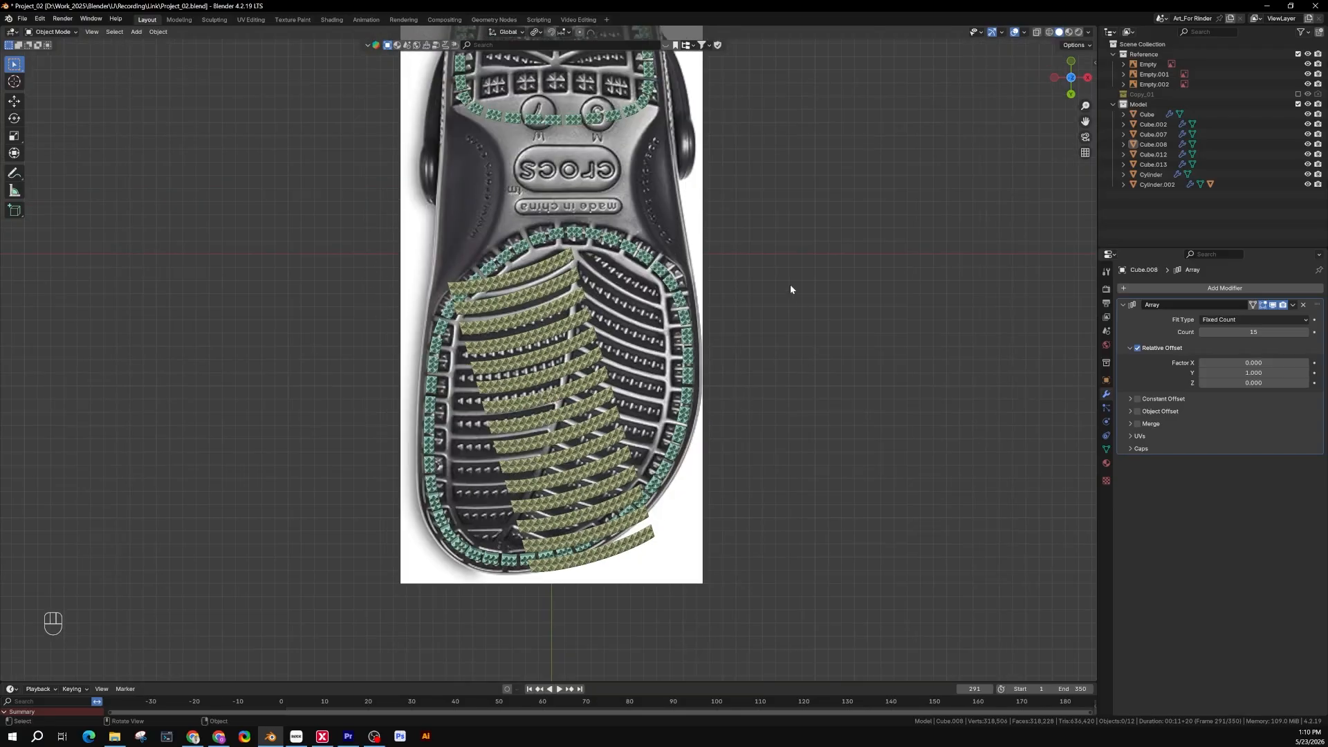
Step: Reset the 3D cursor to the world origin and add a NURBS path curve there
{"action": "middle_click_drag", "start_coordinate": [571, 308], "coordinate": [527, 361], "text": "shift"}
{"action": "key", "text": "shift+s"}
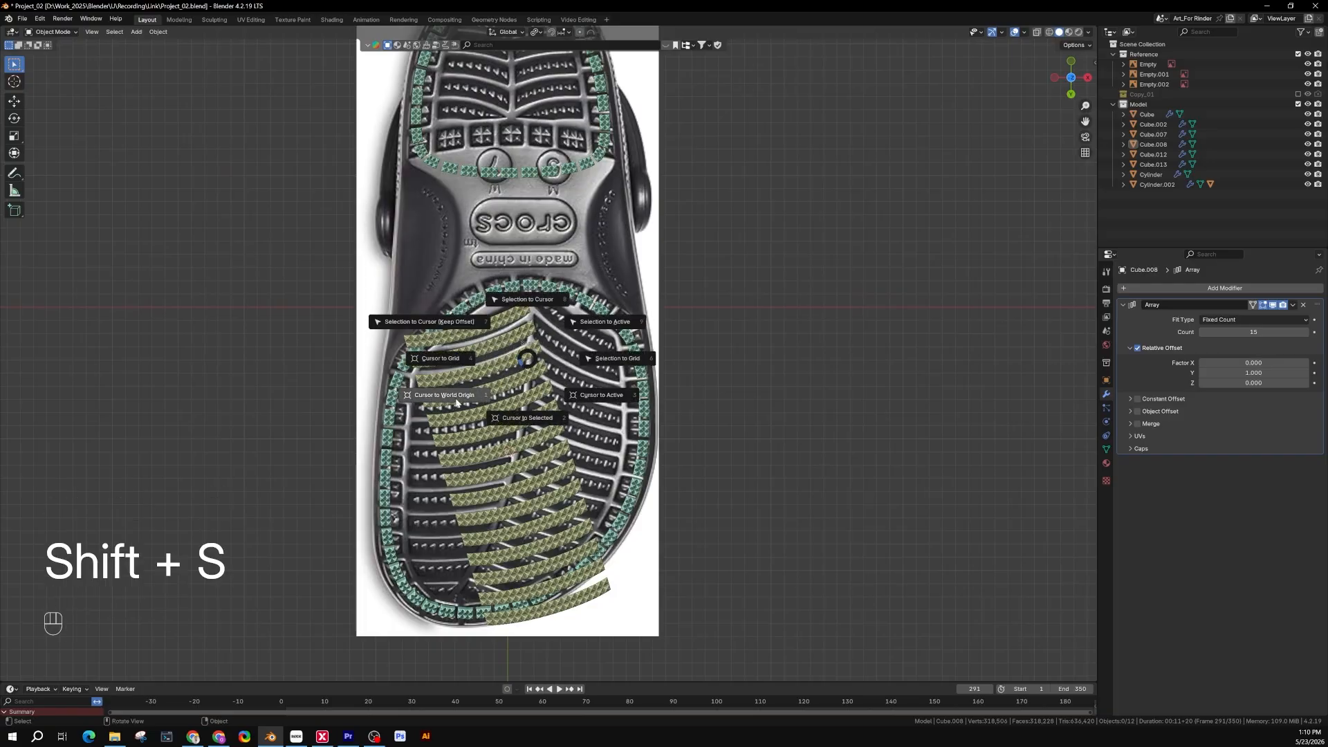
{"action": "left_click", "coordinate": [456, 401]}
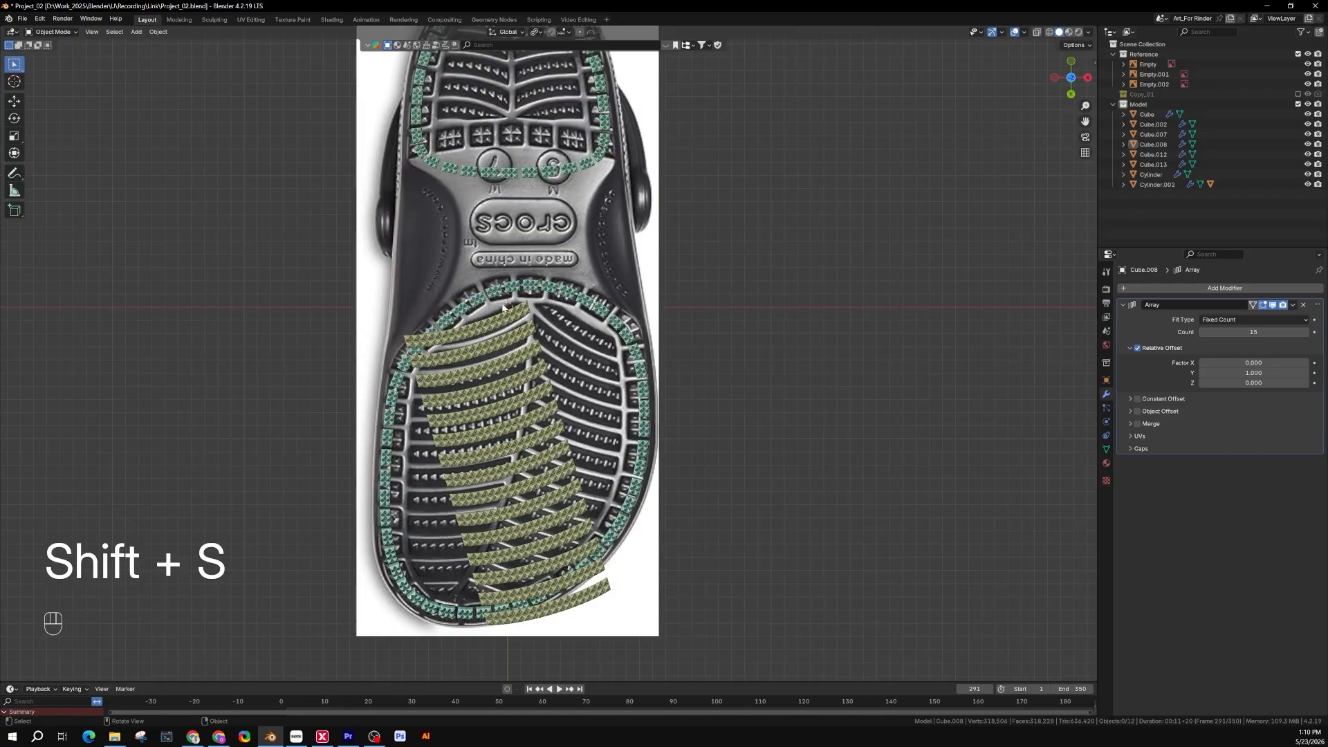
{"action": "scroll", "coordinate": [499, 359], "scroll_direction": "down", "scroll_amount": 1, "text": "shift"}
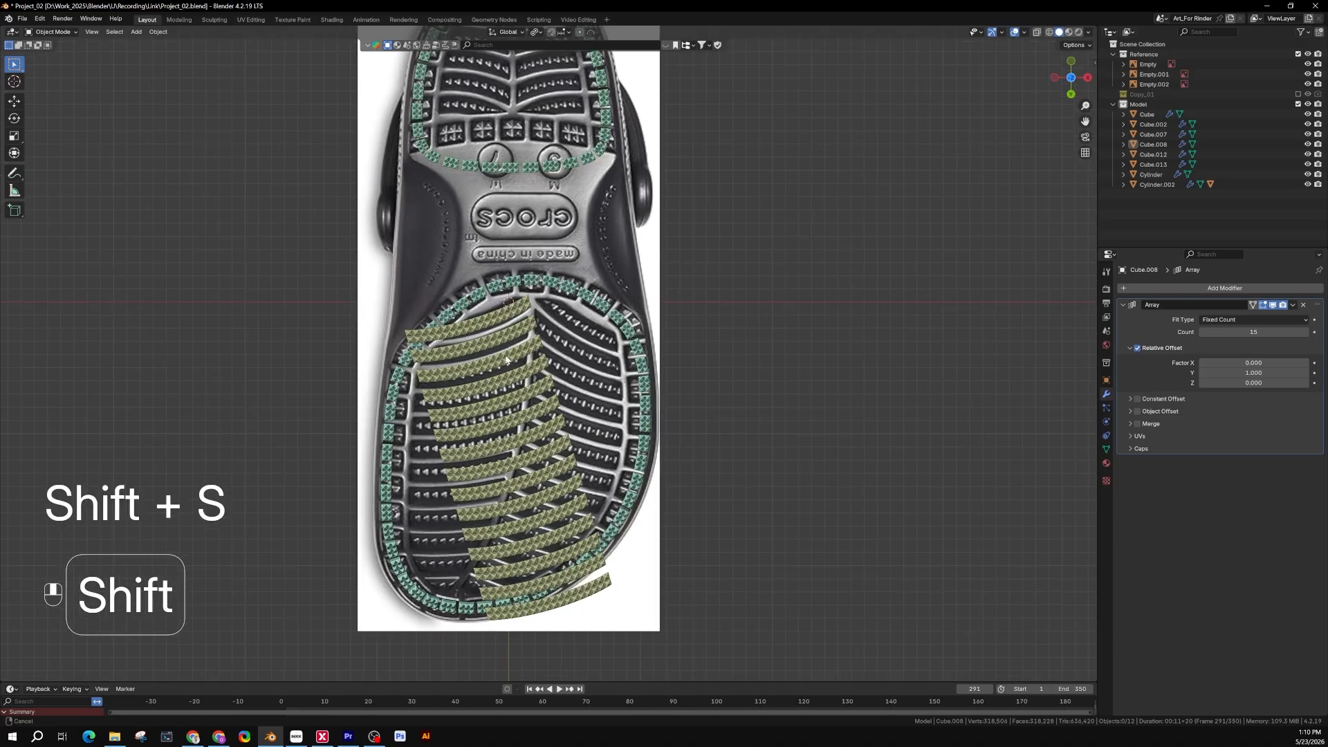
{"action": "key", "text": "shift+a"}
{"action": "mouse_move", "coordinate": [505, 357]}
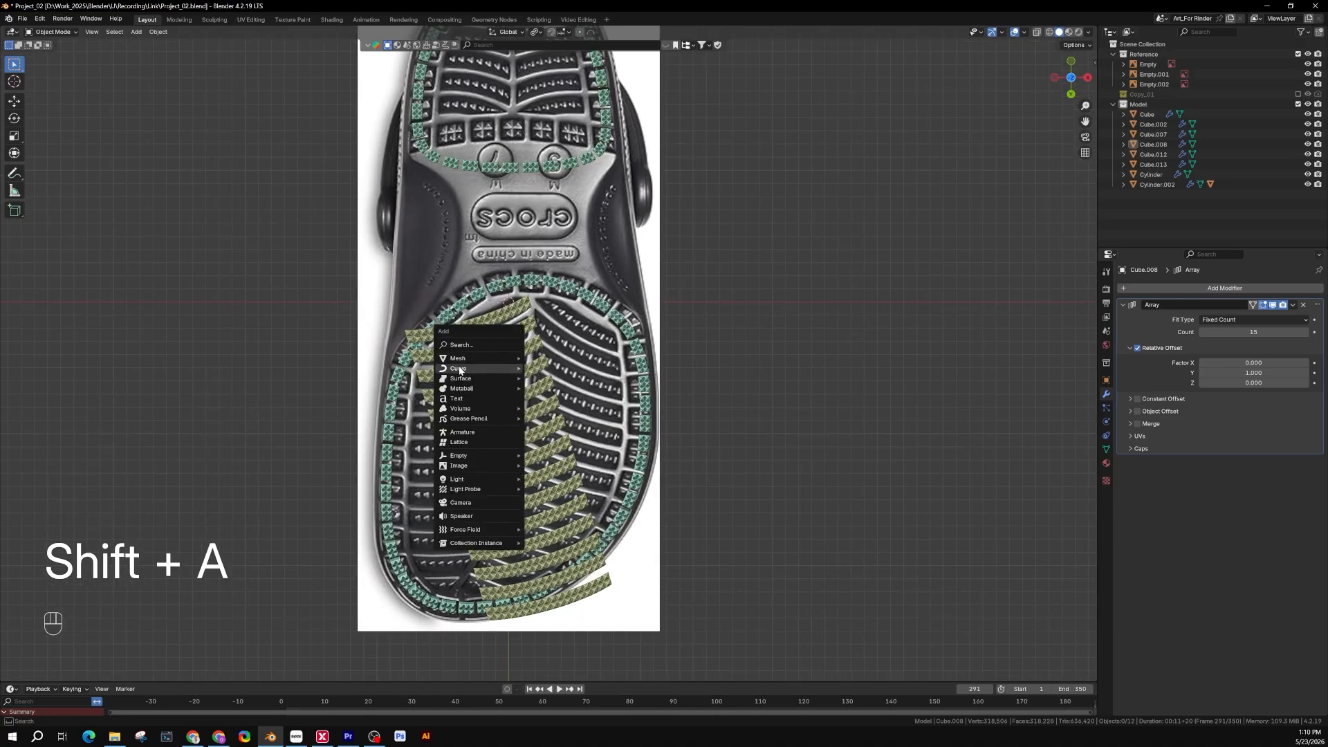
{"action": "left_click", "coordinate": [553, 413]}
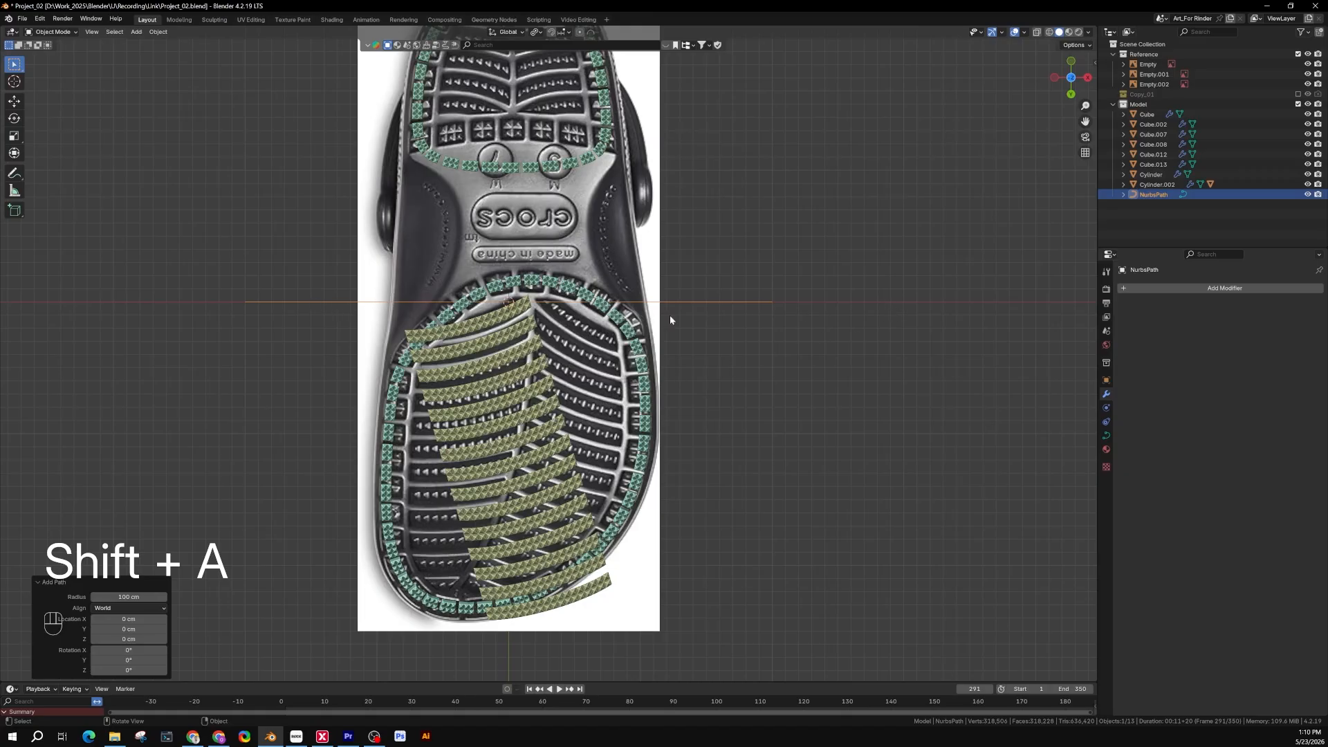
{"action": "middle_click_drag", "start_coordinate": [717, 326], "coordinate": [756, 329], "text": "shift"}
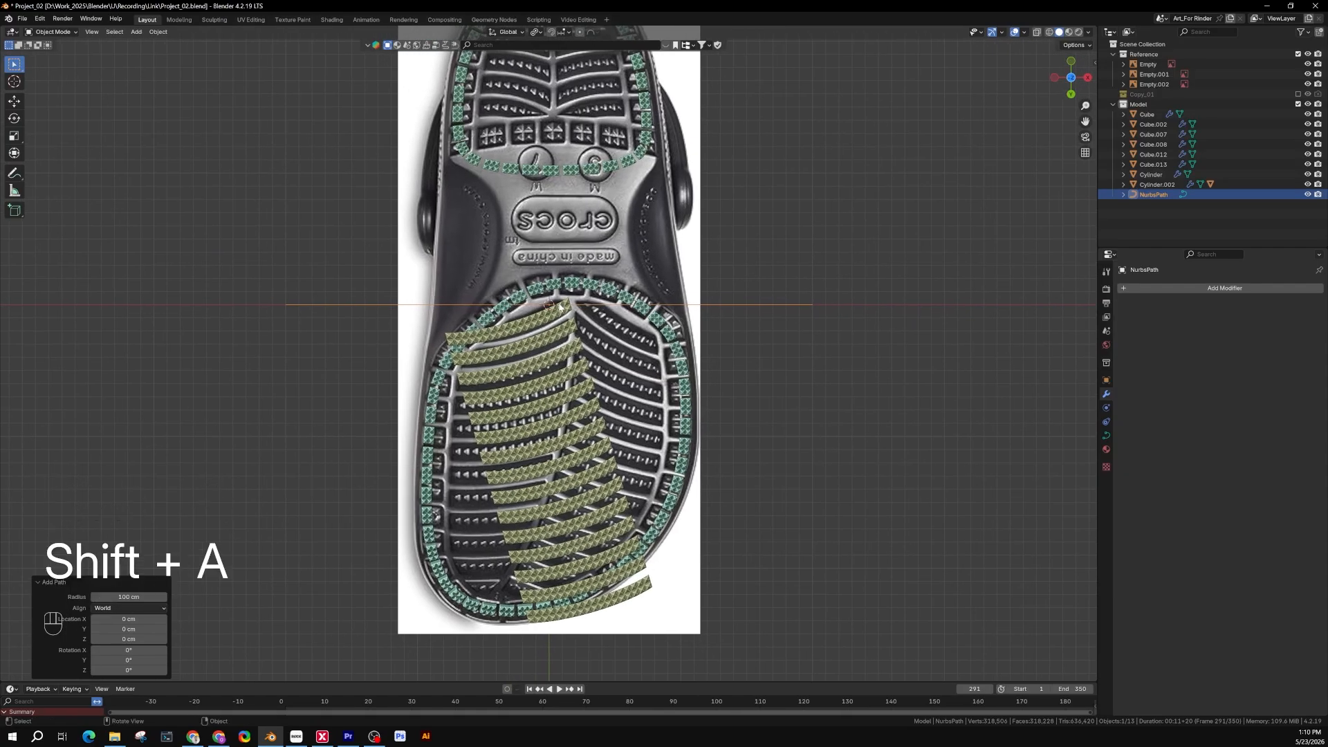
Step: Delete the two control points of the NURBS path on one side of the origin, keeping the other half
{"action": "key", "text": "Tab"}
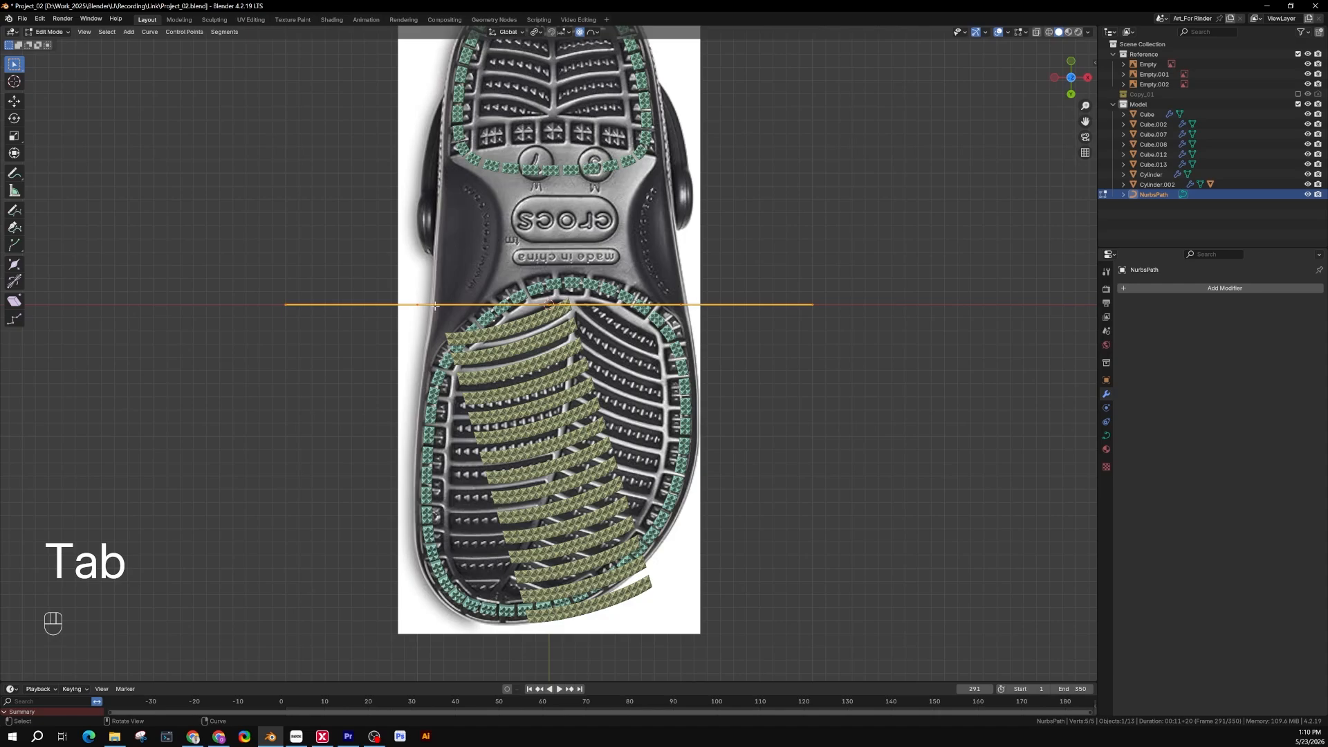
{"action": "scroll", "coordinate": [435, 305], "scroll_direction": "up", "scroll_amount": 2}
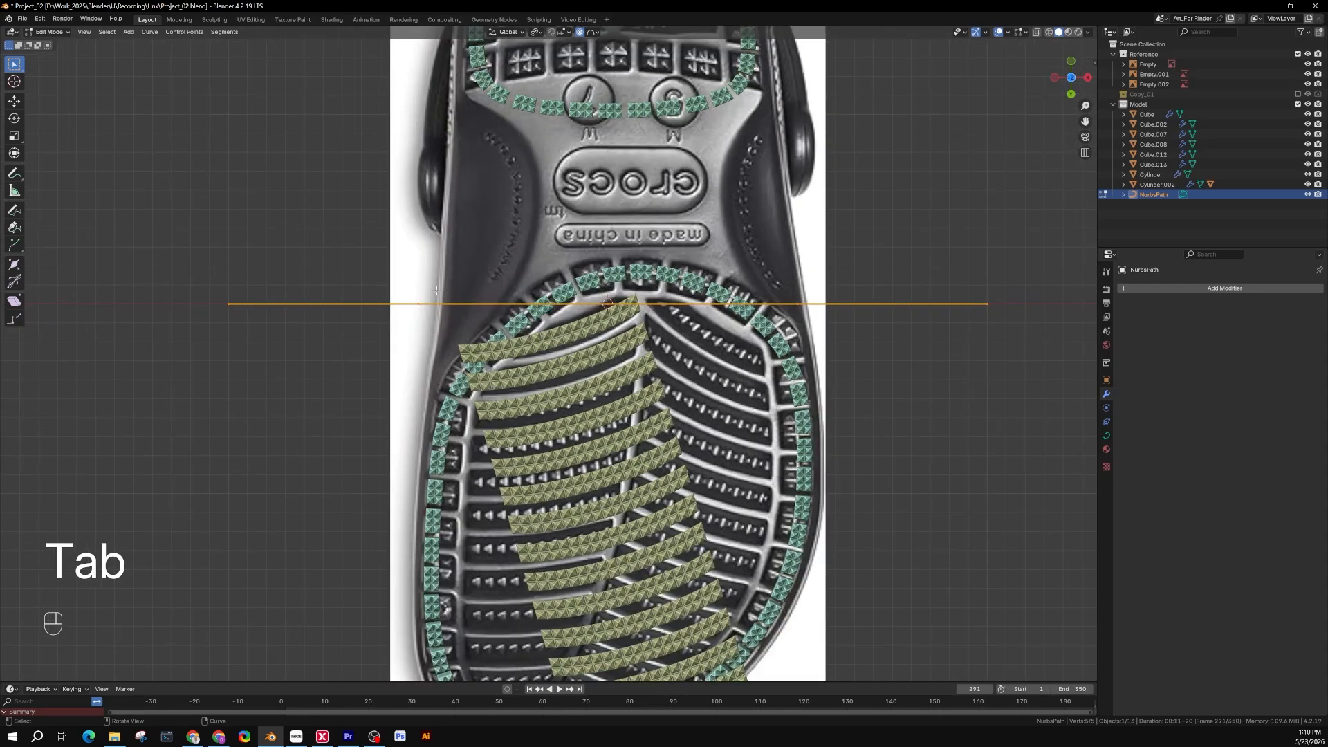
{"action": "left_click", "coordinate": [1026, 287]}
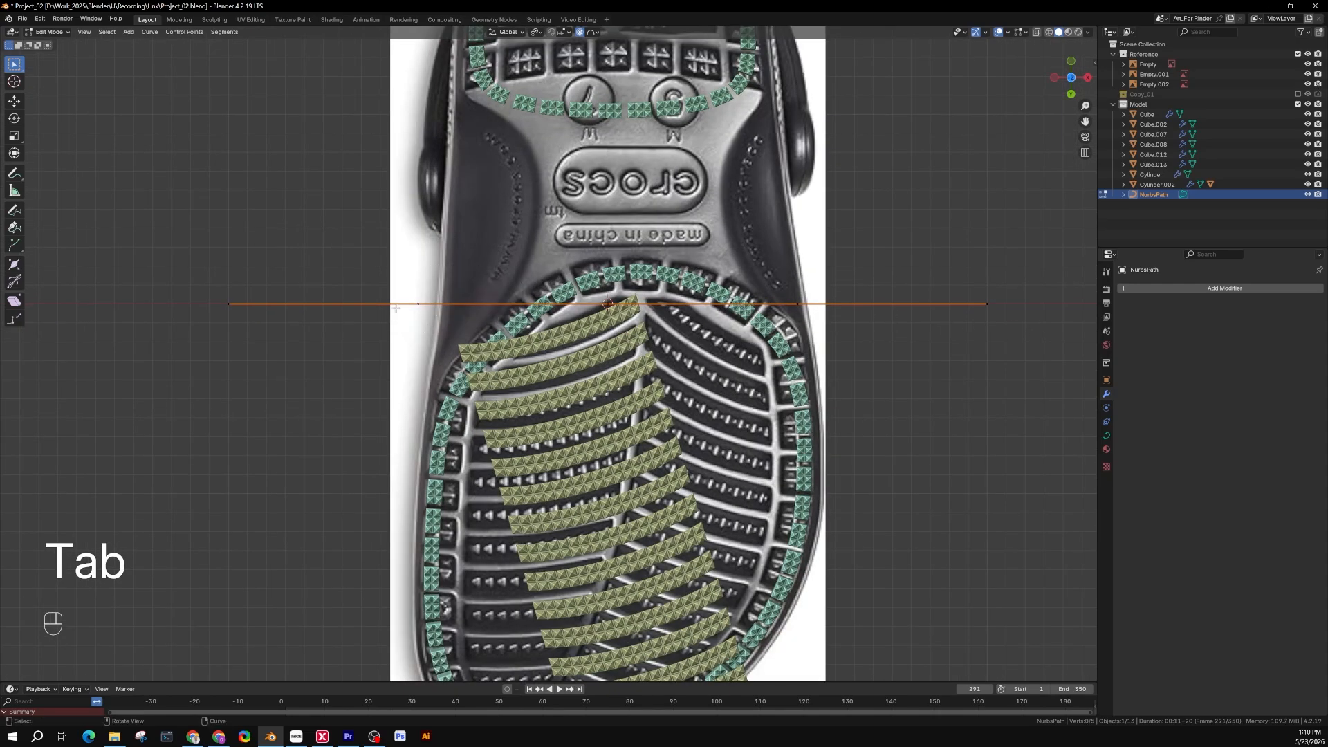
{"action": "scroll", "coordinate": [263, 351], "scroll_direction": "down", "scroll_amount": 2}
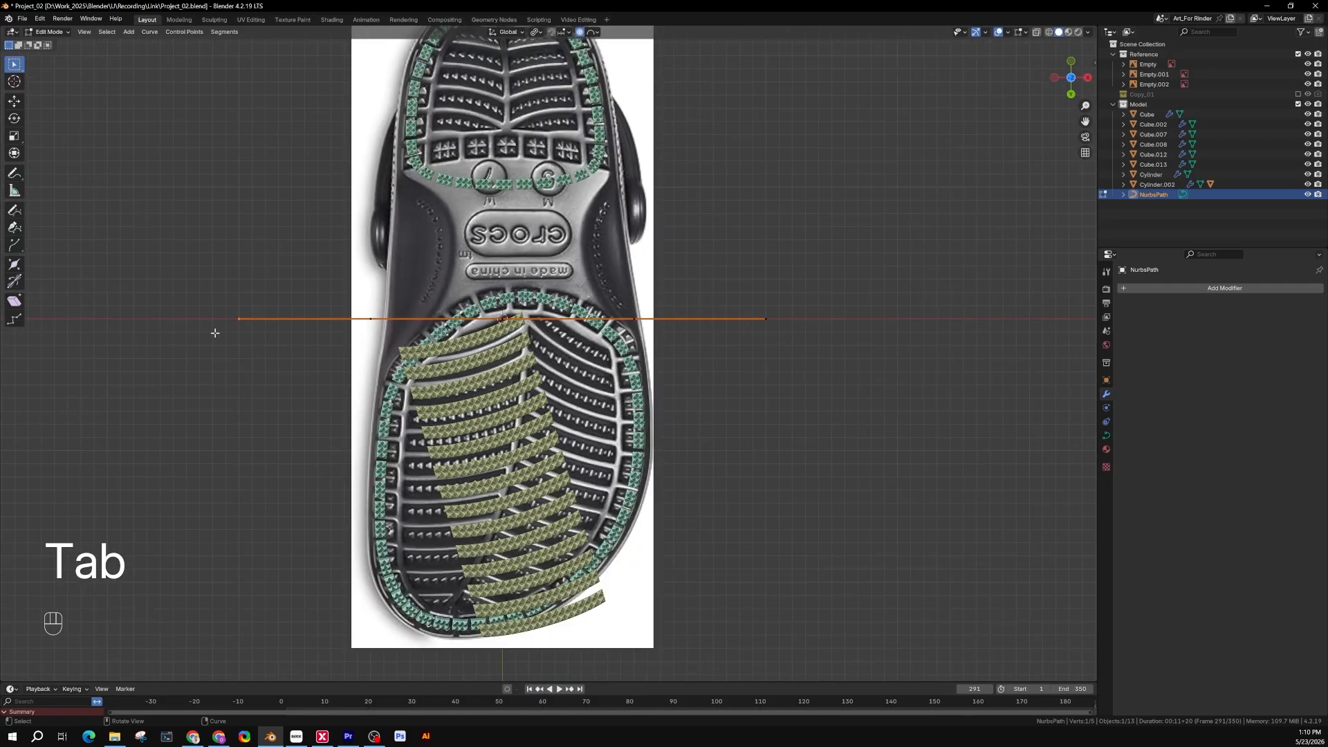
{"action": "left_click", "coordinate": [376, 333]}
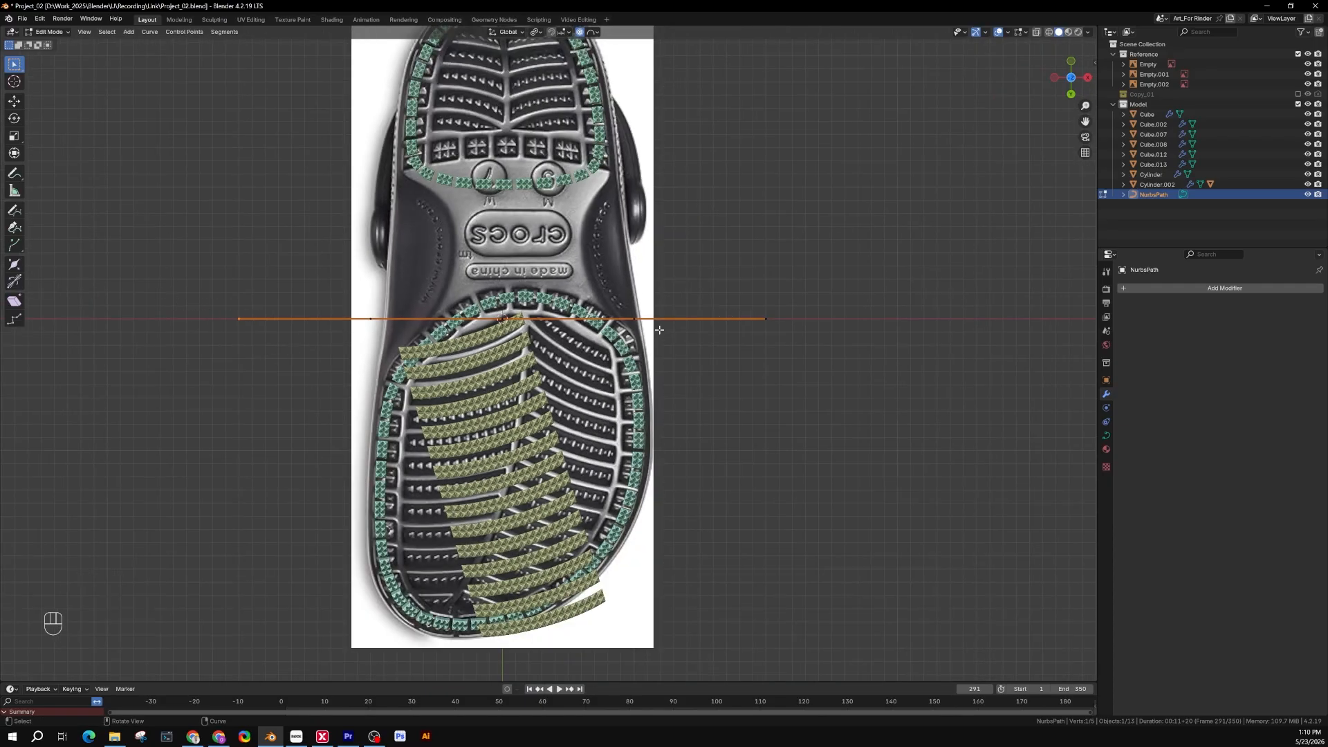
{"action": "left_click_drag", "start_coordinate": [822, 293], "coordinate": [593, 348], "text": "shift"}
{"action": "key", "text": "Delete"}
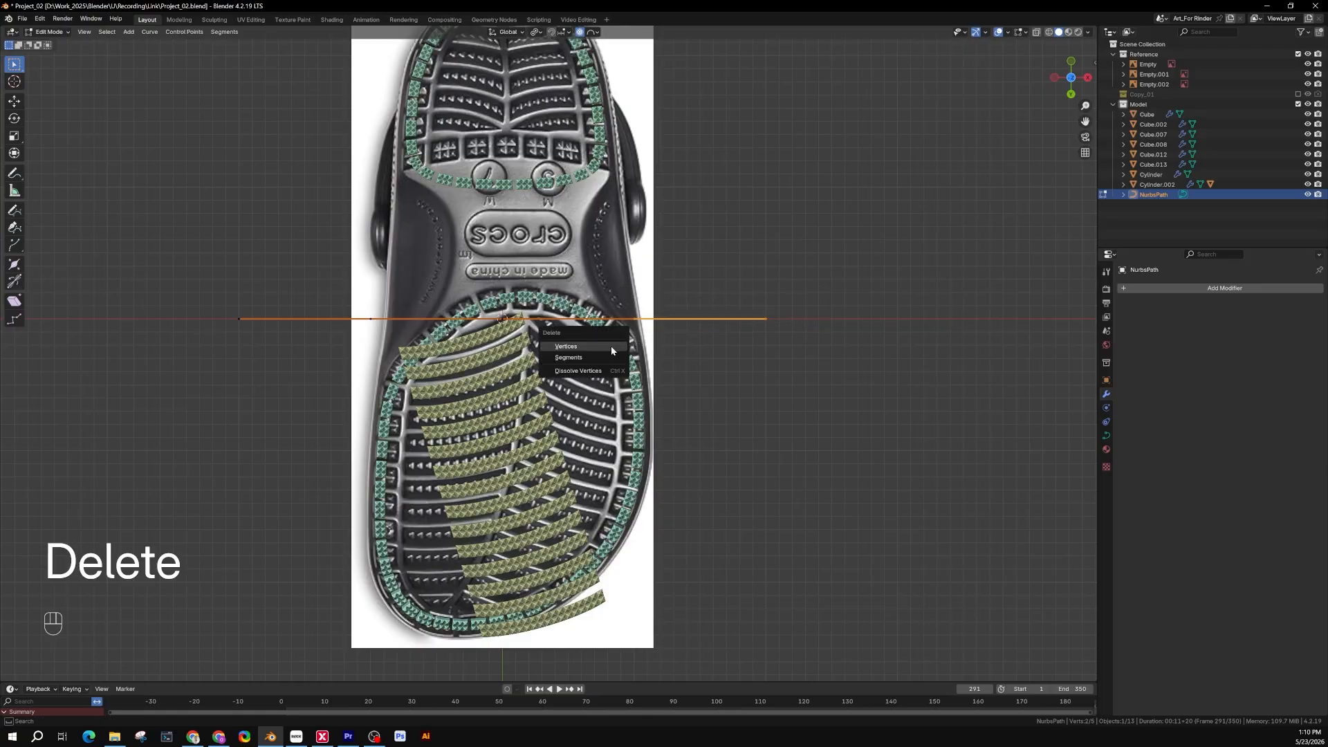
{"action": "left_click", "coordinate": [582, 346]}
{"action": "left_click_drag", "start_coordinate": [541, 292], "coordinate": [219, 345]}
{"action": "key", "text": "Tab"}
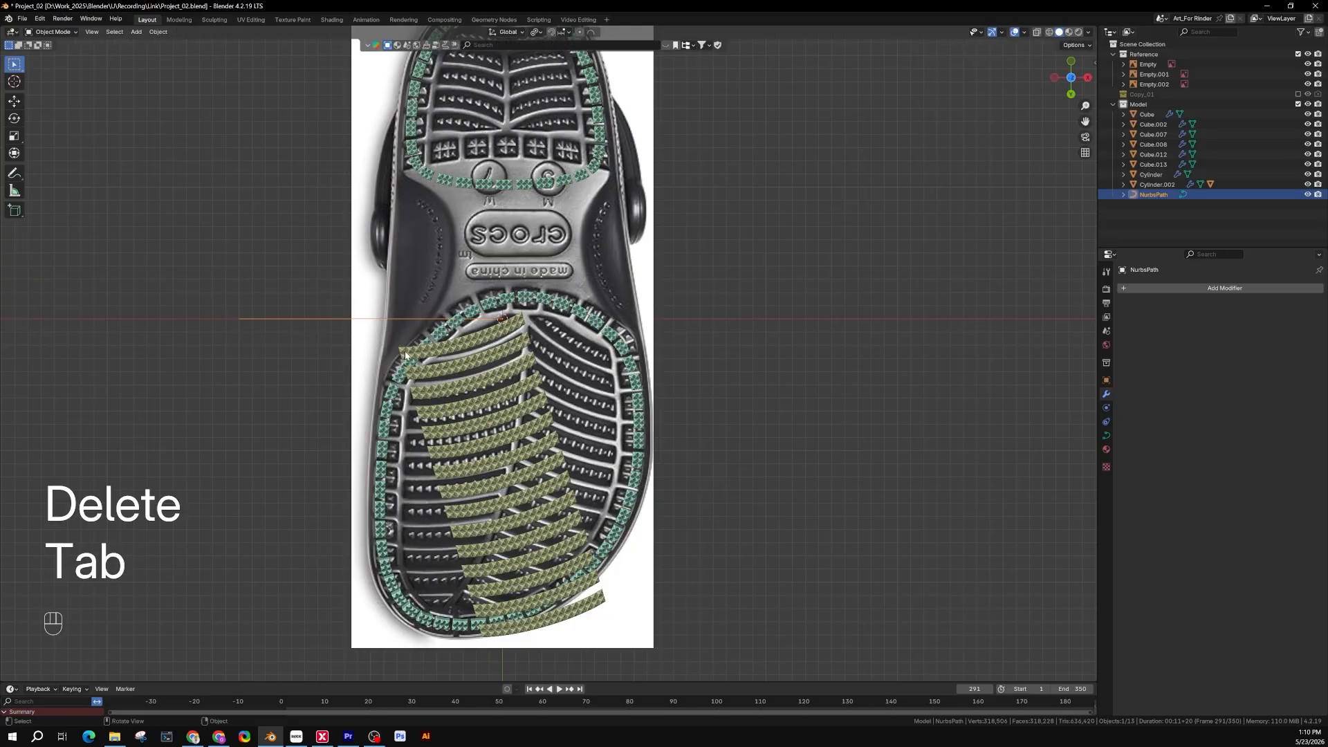
Step: Rotate the shortened NURBS path 90° around Z so it runs along the sole's length
{"action": "middle_click_drag", "start_coordinate": [540, 394], "coordinate": [479, 233], "text": "shift"}
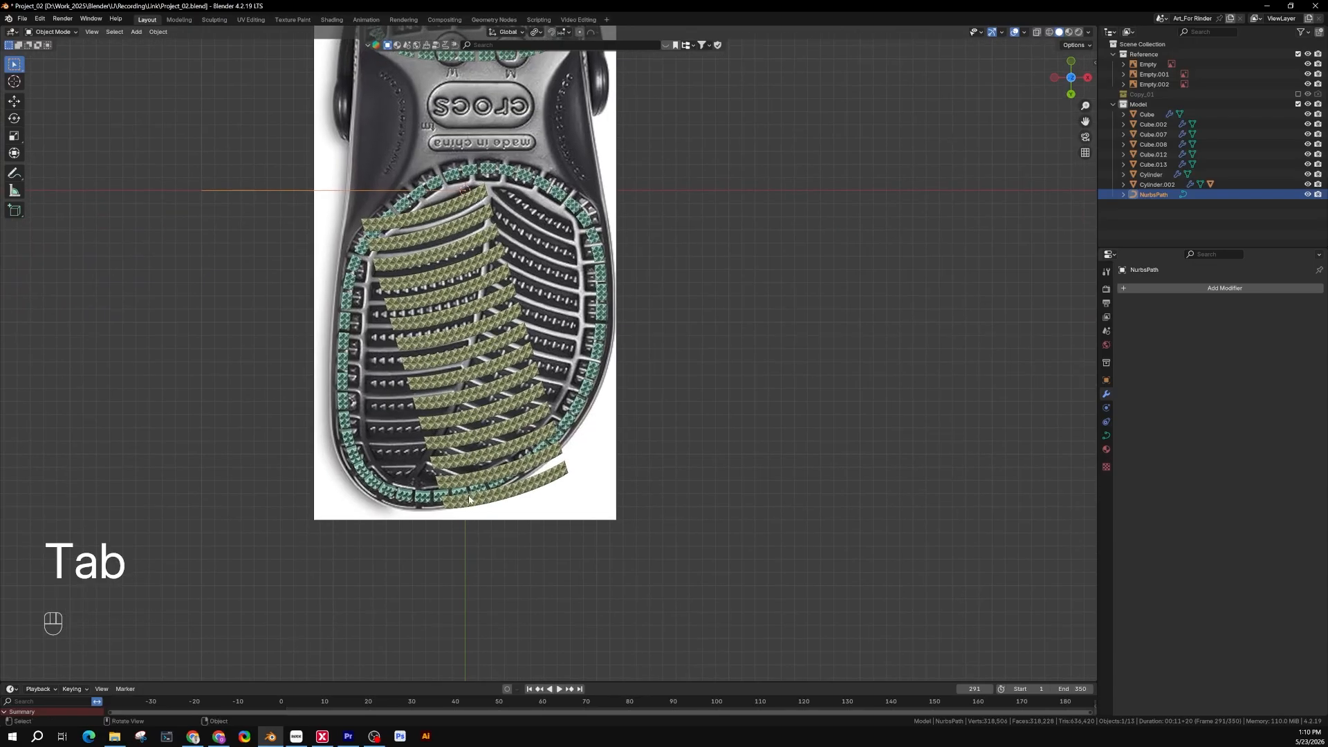
{"action": "middle_click_drag", "start_coordinate": [485, 413], "coordinate": [484, 508], "text": "shift"}
{"action": "key", "text": "r"}
{"action": "key", "text": "z"}
{"action": "key", "text": "KP_9"}
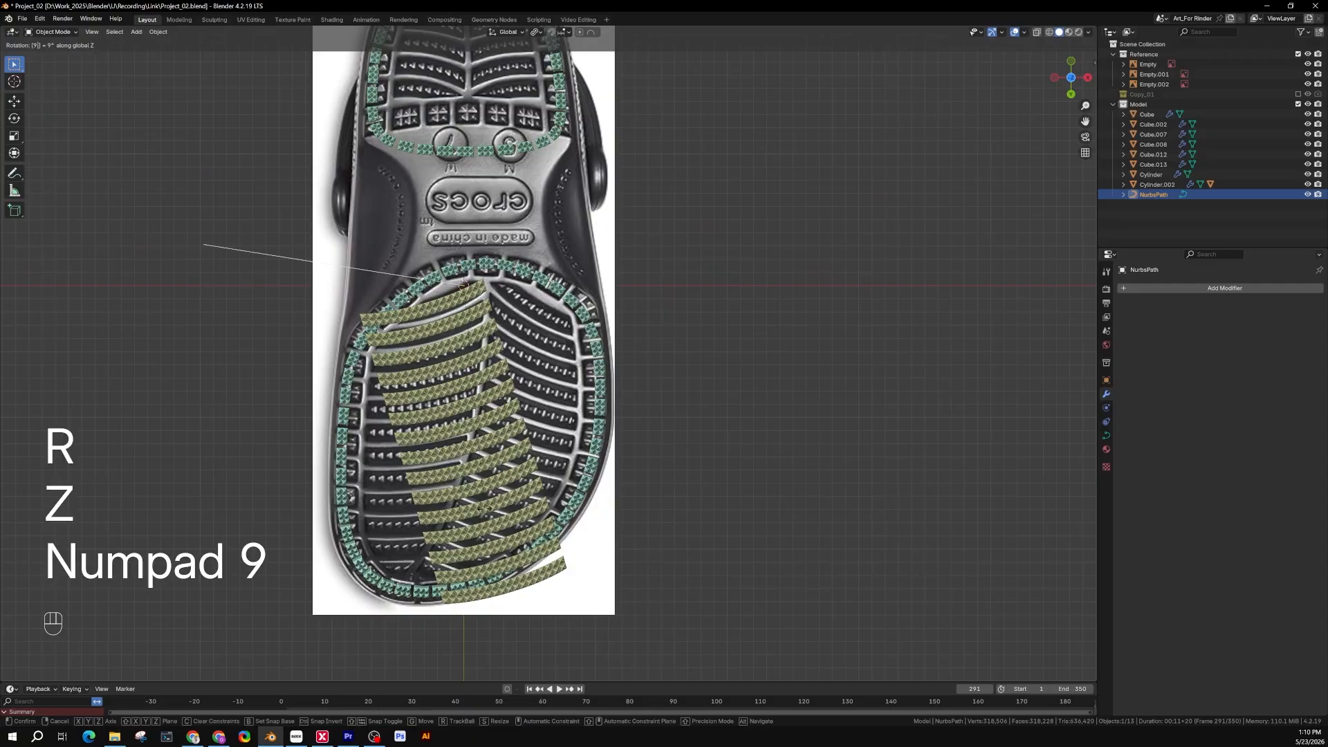
{"action": "key", "text": "KP_0"}
{"action": "key", "text": "KP_Enter"}
Step: Move the path about 206 cm along Y so it lies over the forefoot tread rows
{"action": "middle_click_drag", "start_coordinate": [487, 507], "coordinate": [461, 527], "text": "shift"}
{"action": "scroll", "coordinate": [461, 594], "scroll_direction": "down", "scroll_amount": 2}
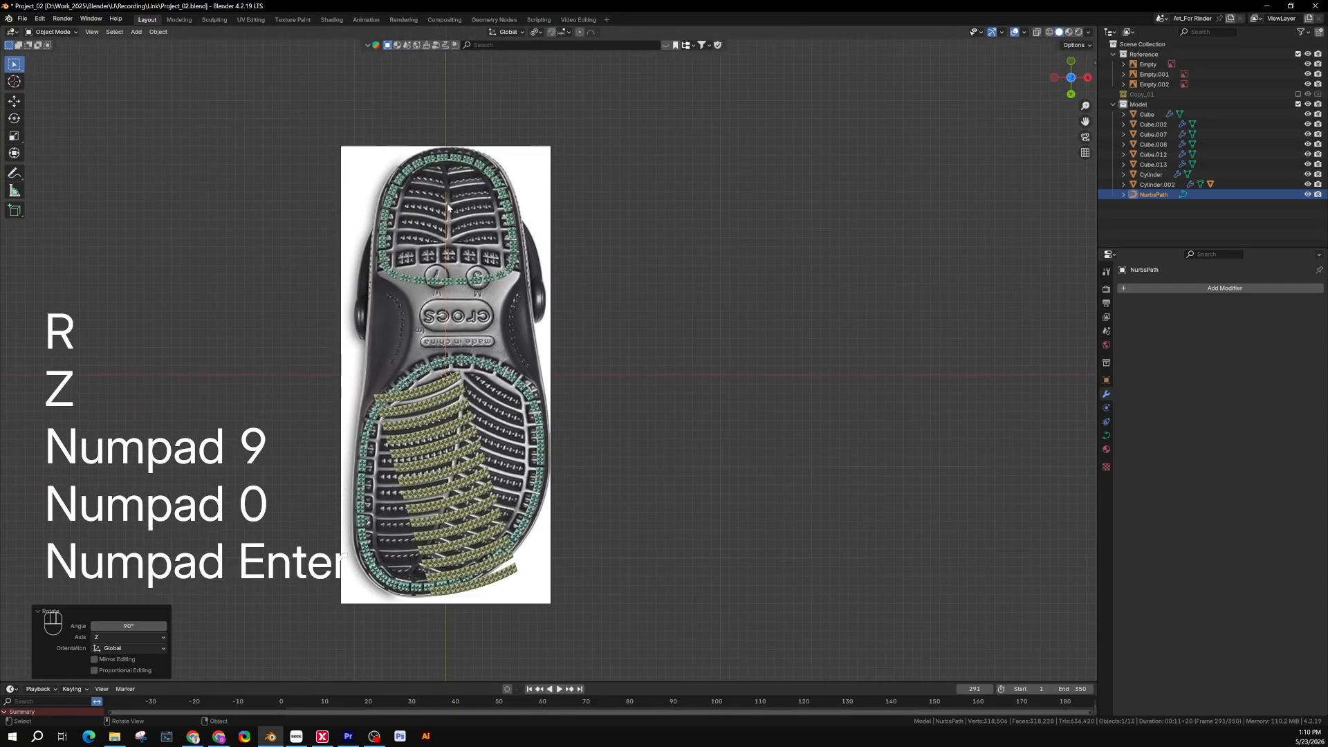
{"action": "key", "text": "g"}
{"action": "key", "text": "y"}
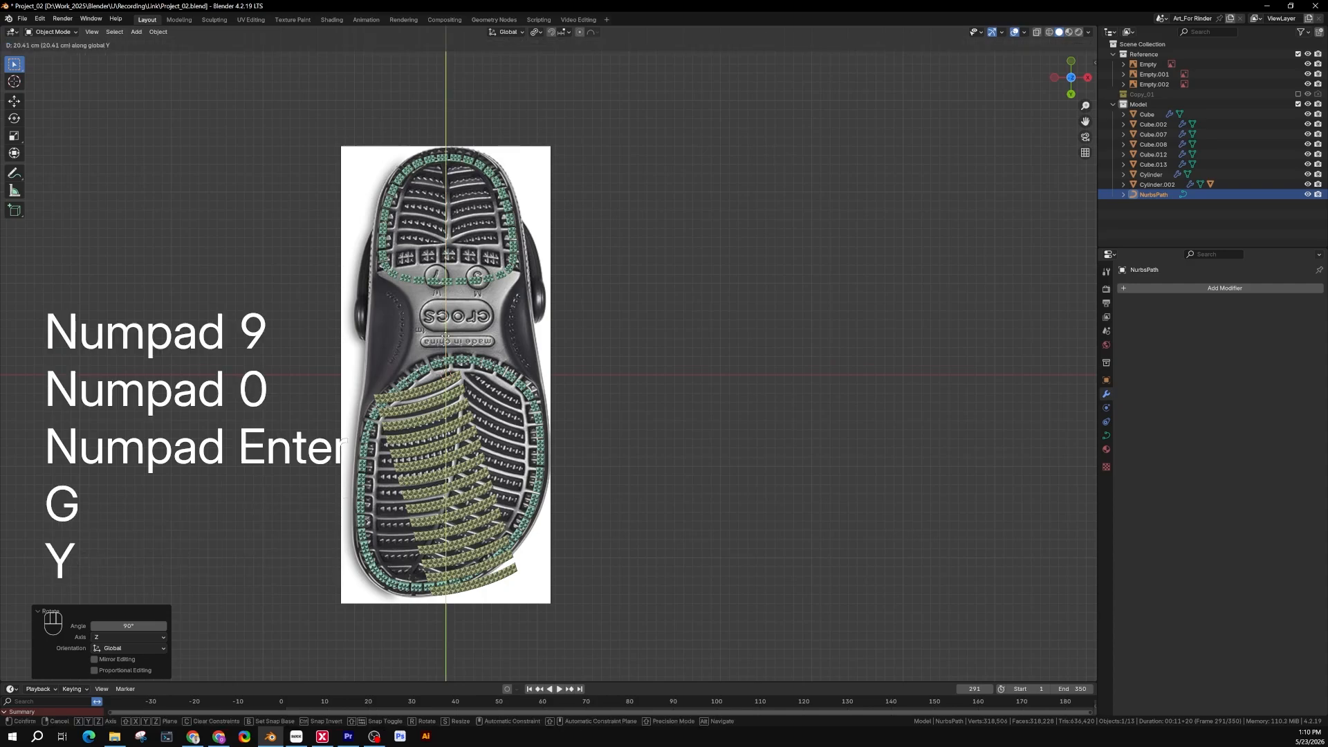
{"action": "left_click", "coordinate": [468, 495]}
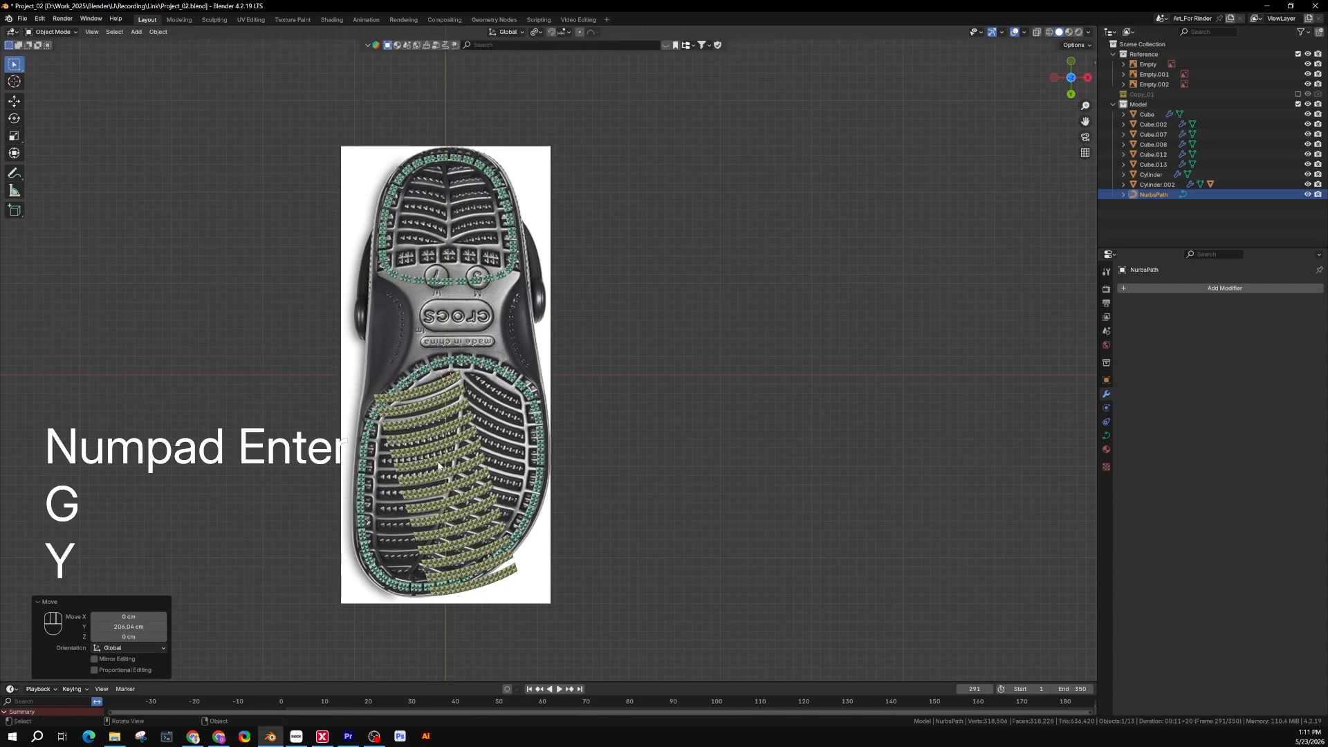
{"action": "scroll", "coordinate": [461, 315], "scroll_direction": "up", "scroll_amount": 2}
{"action": "middle_click_drag", "start_coordinate": [449, 508], "coordinate": [440, 447], "text": "shift"}
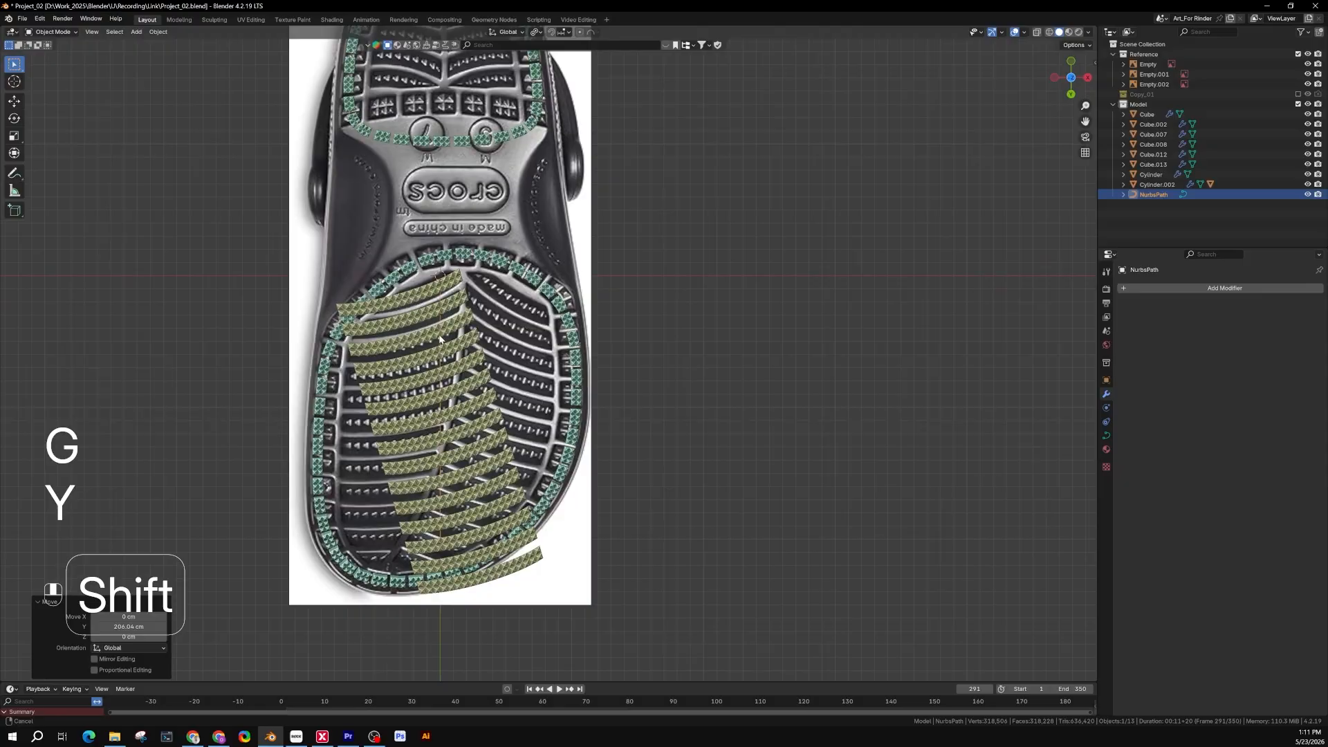
{"action": "scroll", "coordinate": [443, 272], "scroll_direction": "up", "scroll_amount": 3}
{"action": "scroll", "coordinate": [429, 341], "scroll_direction": "down", "scroll_amount": 2}
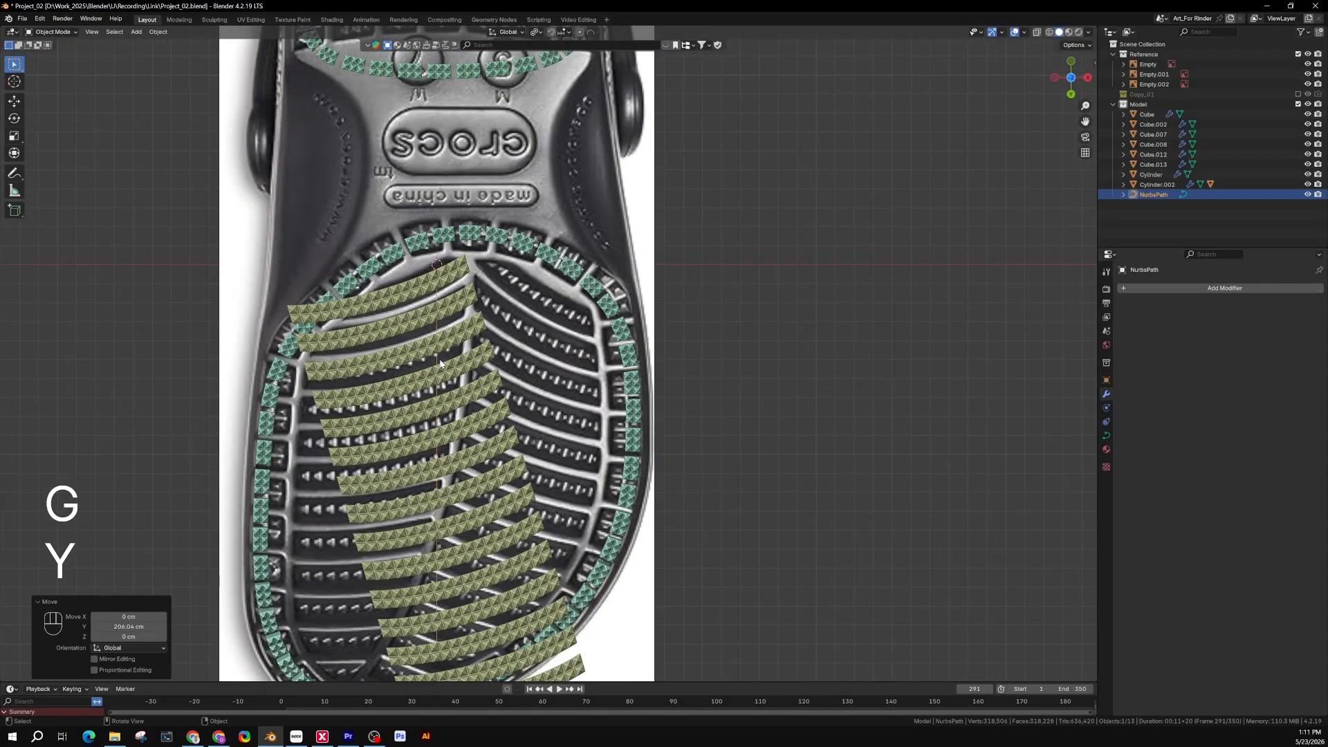
{"action": "scroll", "coordinate": [436, 354], "scroll_direction": "down", "scroll_amount": 1}
{"action": "middle_click_drag", "start_coordinate": [436, 354], "coordinate": [432, 294], "text": "shift"}
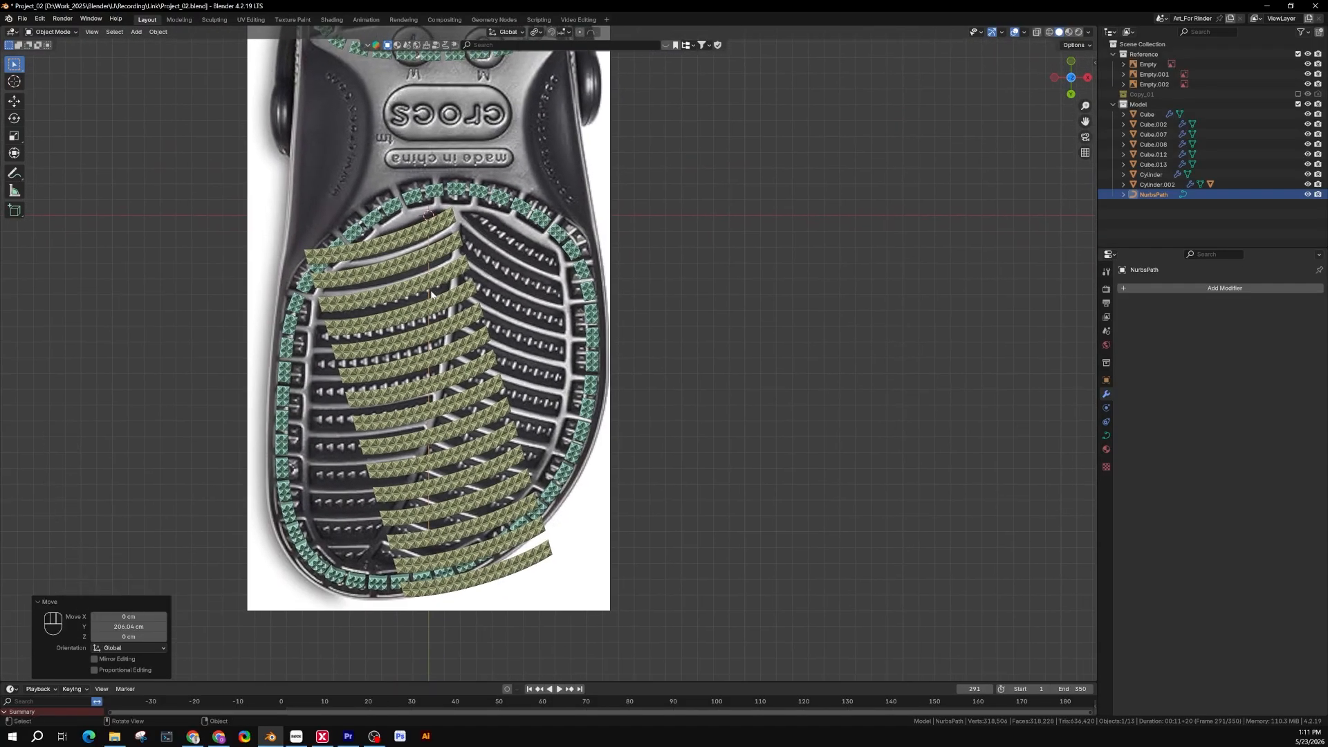
Step: Extend the path's ends along Y to the upper forefoot rim and beyond the toe edge, and turn off proportional editing
{"action": "key", "text": "Tab"}
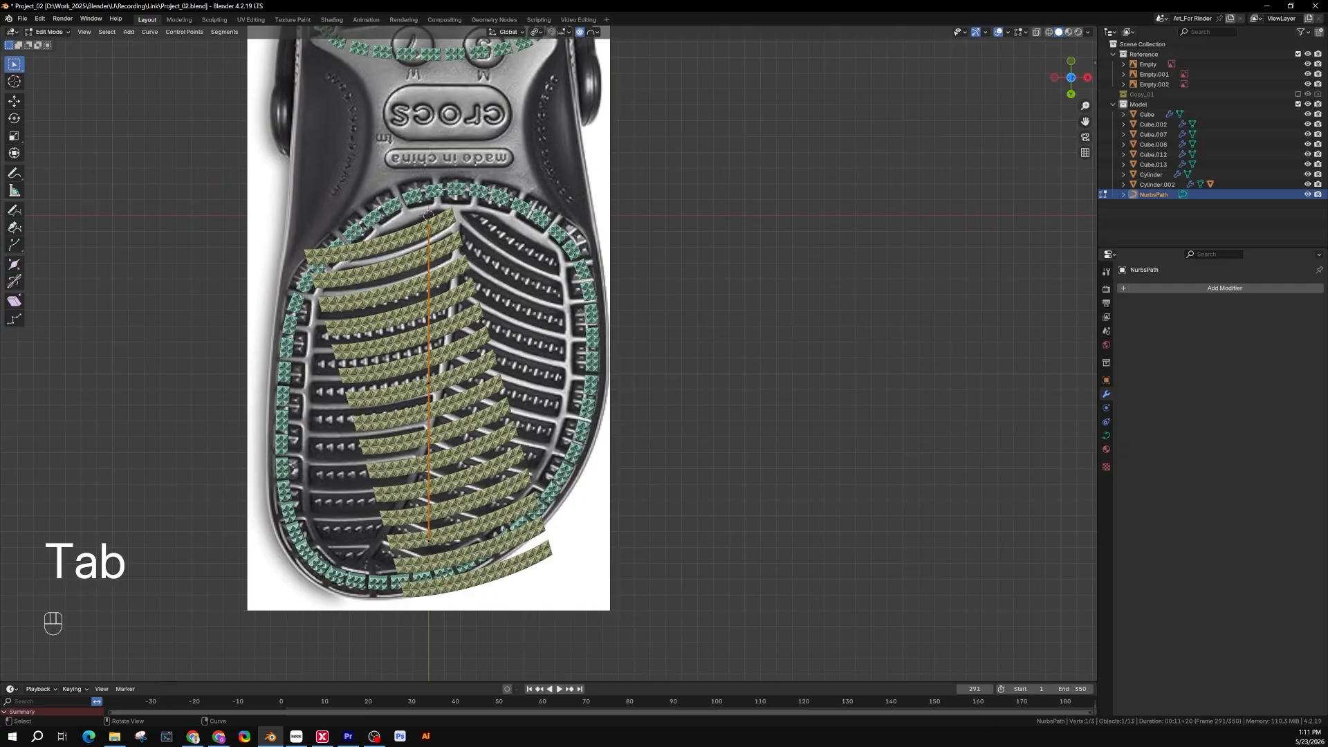
{"action": "key", "text": "g"}
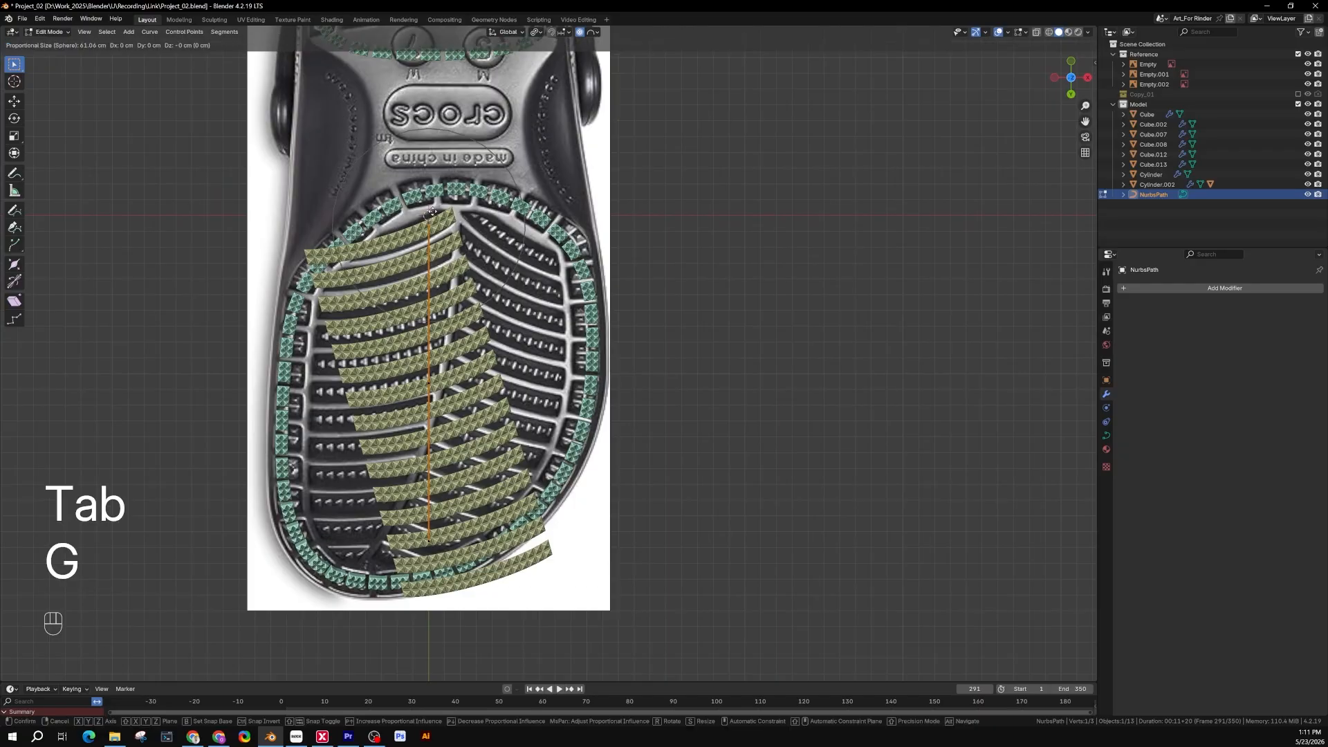
{"action": "key", "text": "y"}
{"action": "left_click", "coordinate": [432, 182]}
{"action": "left_click_drag", "start_coordinate": [449, 470], "coordinate": [402, 560]}
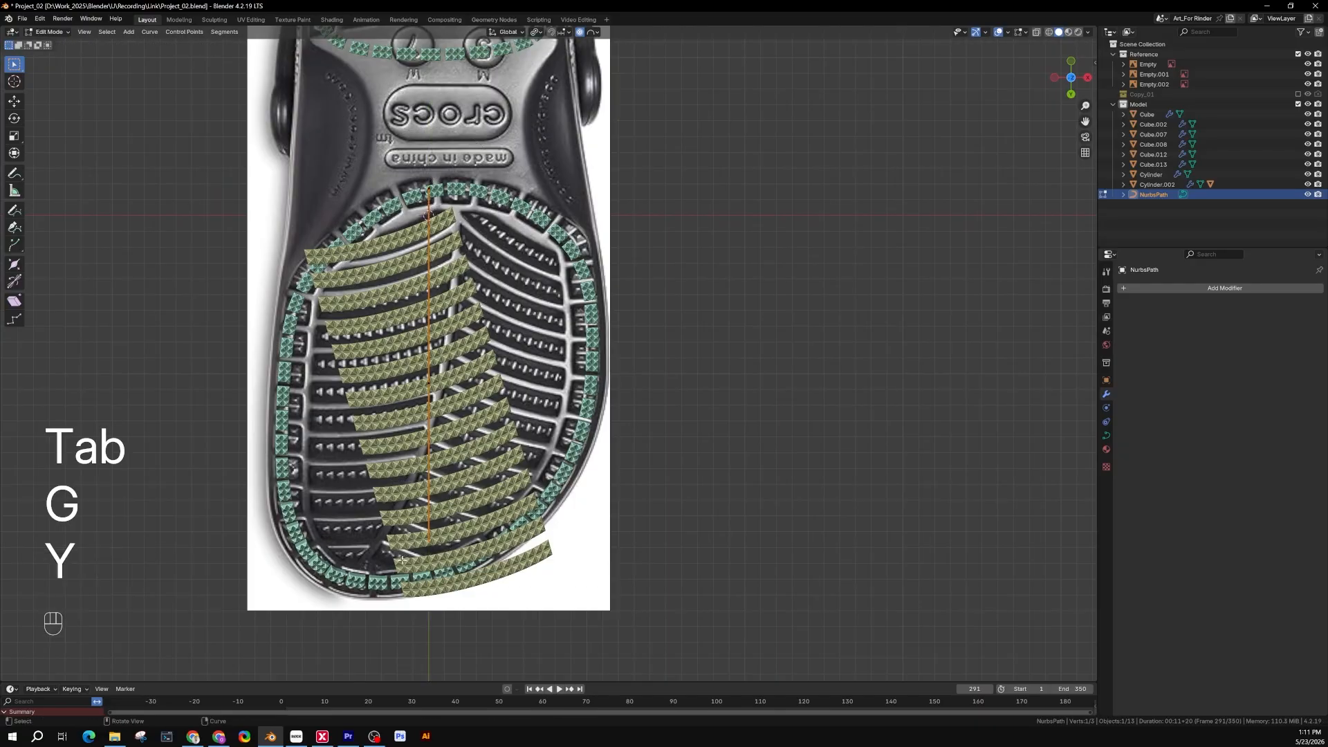
{"action": "key", "text": "g"}
{"action": "key", "text": "y"}
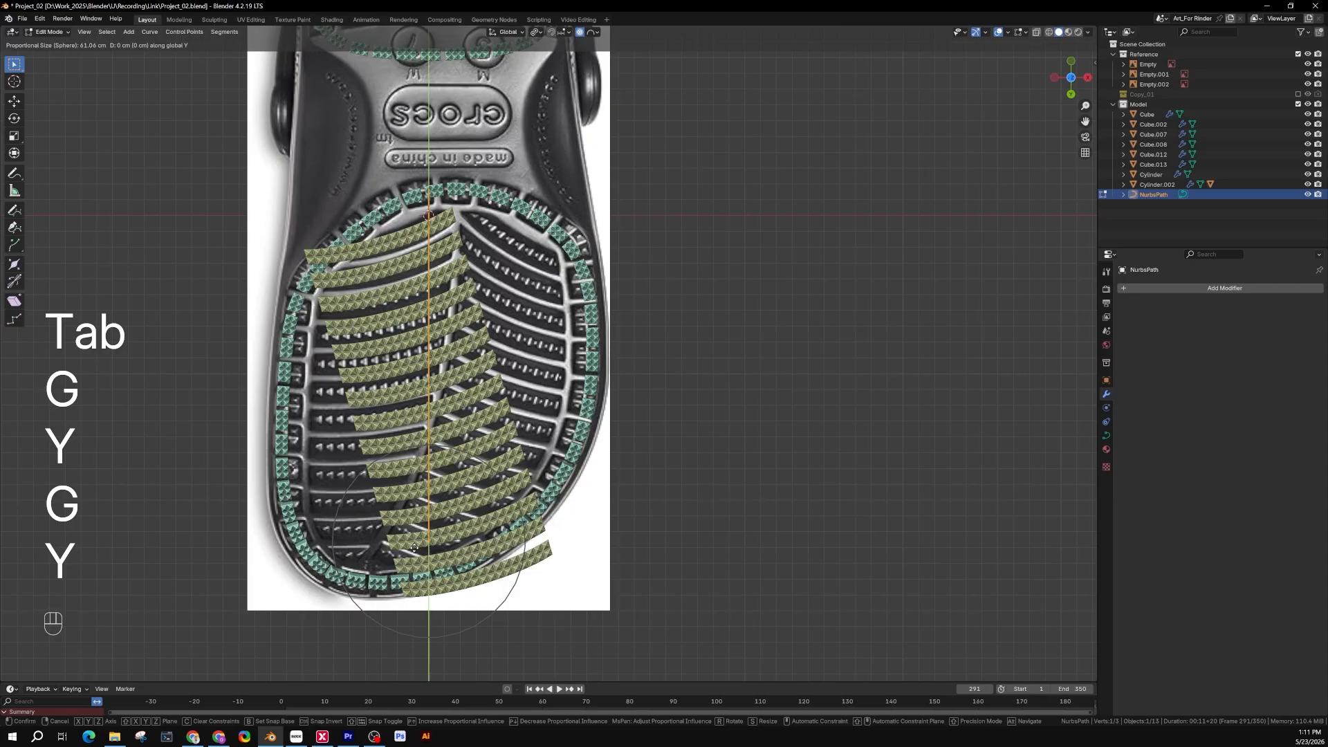
{"action": "left_click", "coordinate": [419, 628]}
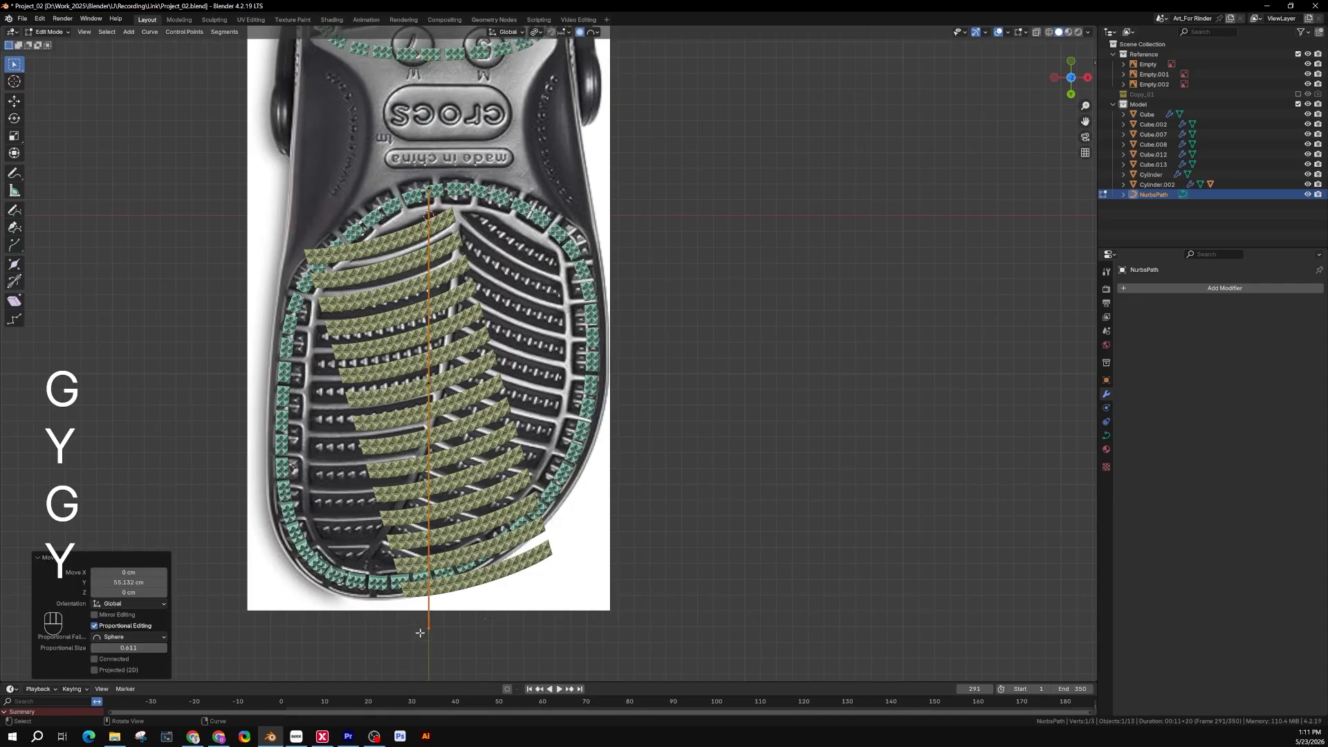
{"action": "left_click", "coordinate": [580, 33]}
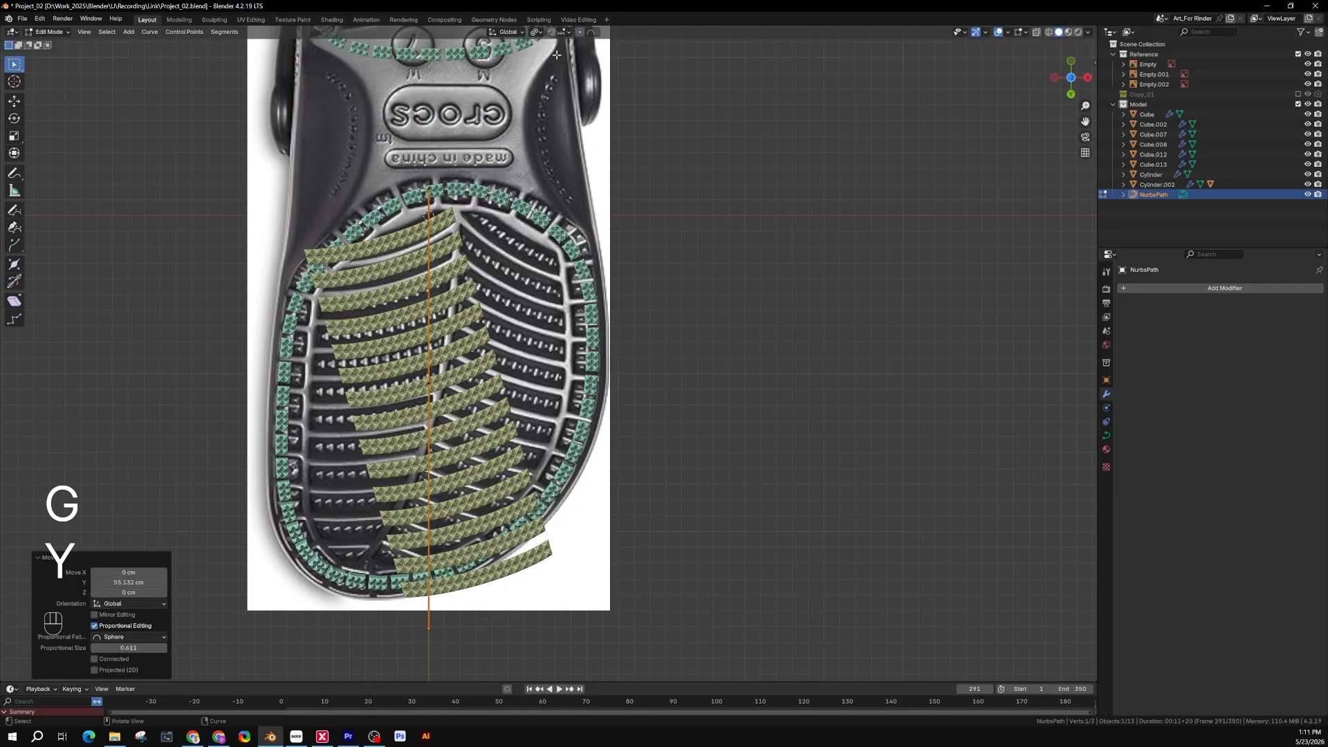
Step: Add a Curve modifier to the arrayed studded bars and set the NURBS path as its curve object
{"action": "key", "text": "Tab"}
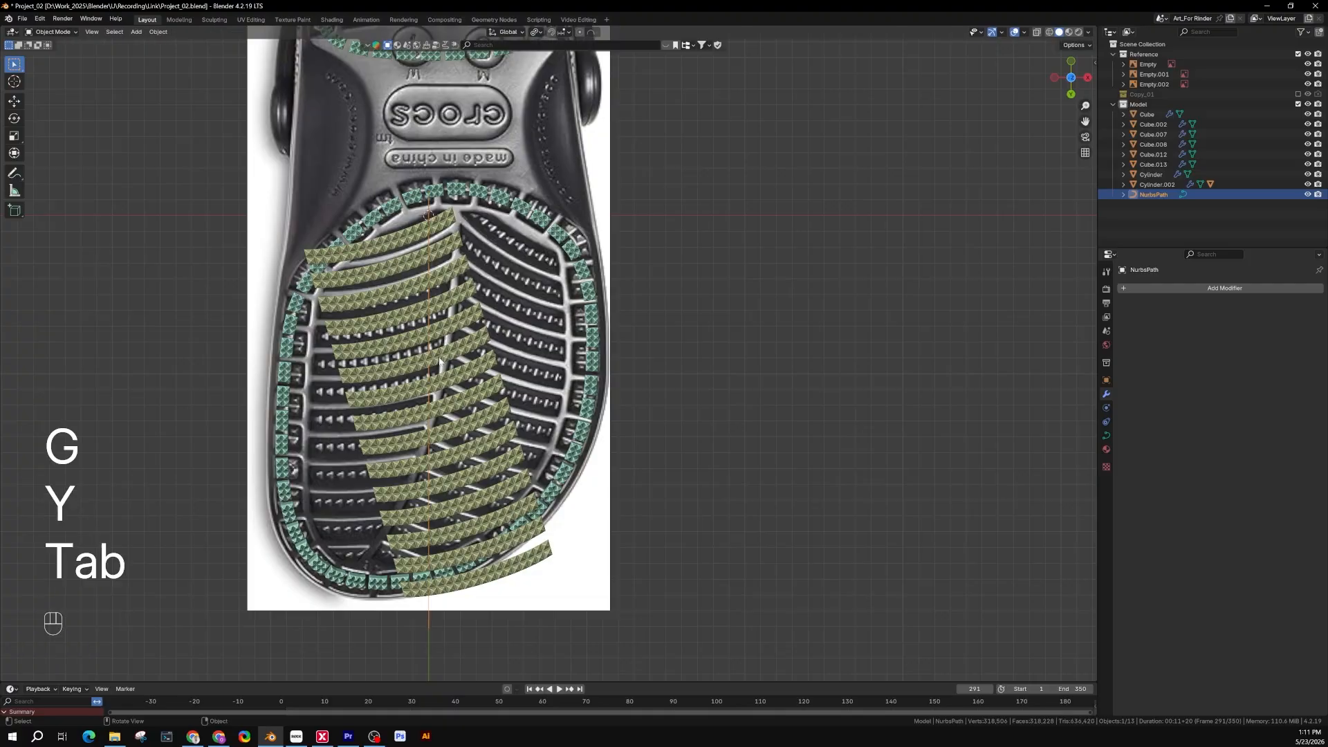
{"action": "left_click", "coordinate": [376, 360]}
{"action": "middle_click_drag", "start_coordinate": [375, 360], "coordinate": [426, 257], "text": "shift"}
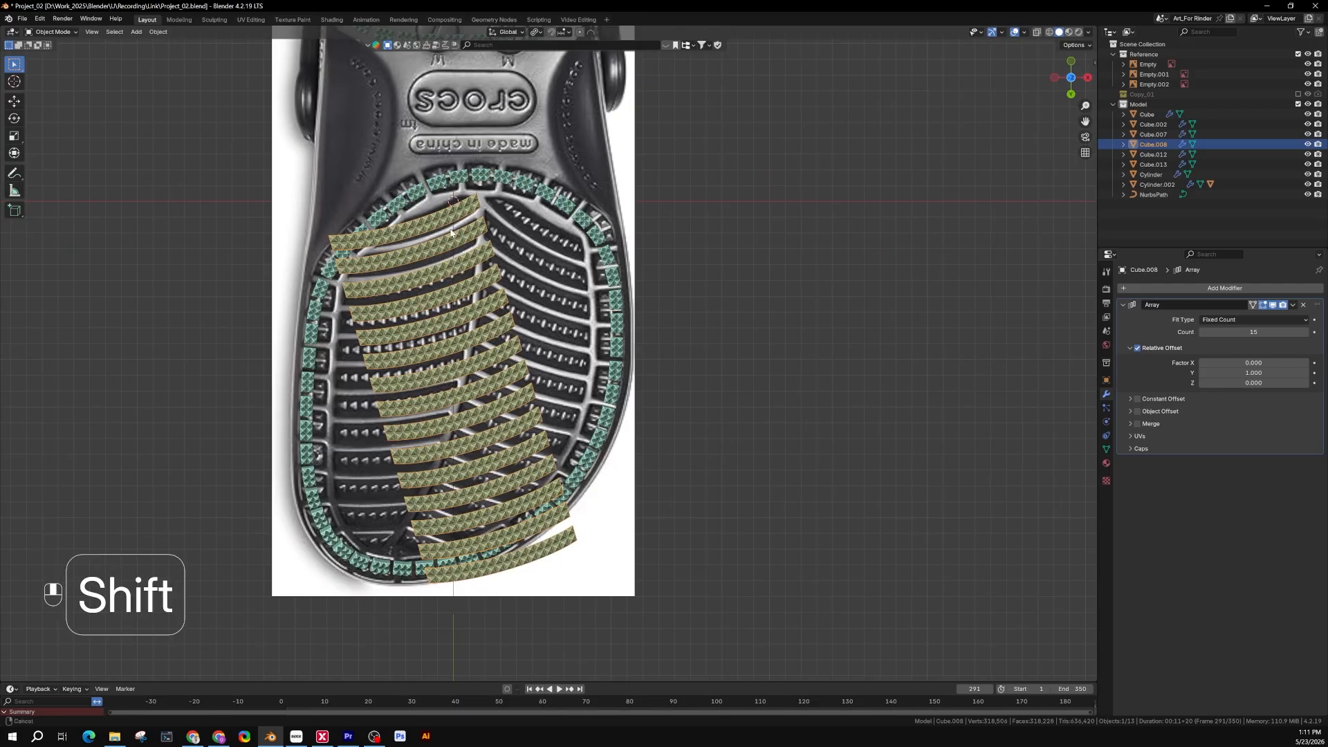
{"action": "middle_click_drag", "start_coordinate": [454, 215], "coordinate": [449, 214], "text": "shift"}
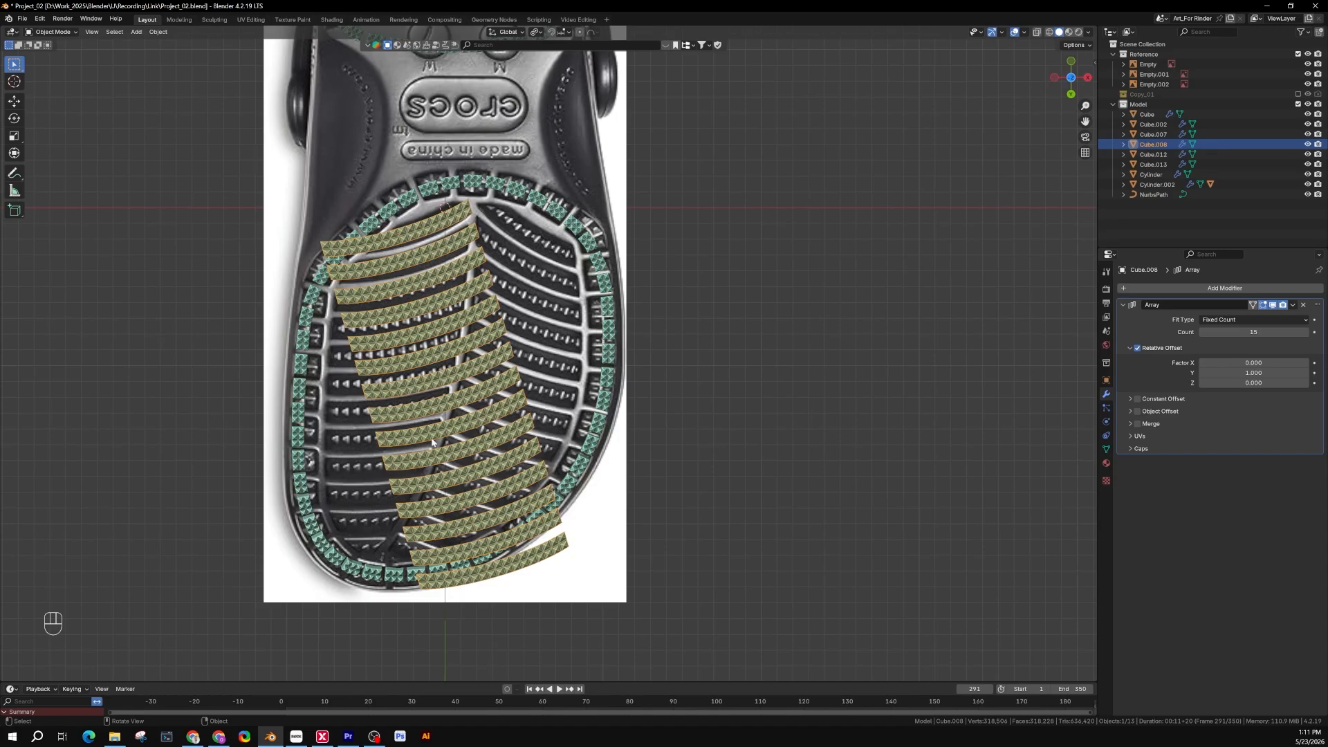
{"action": "left_click", "coordinate": [443, 607]}
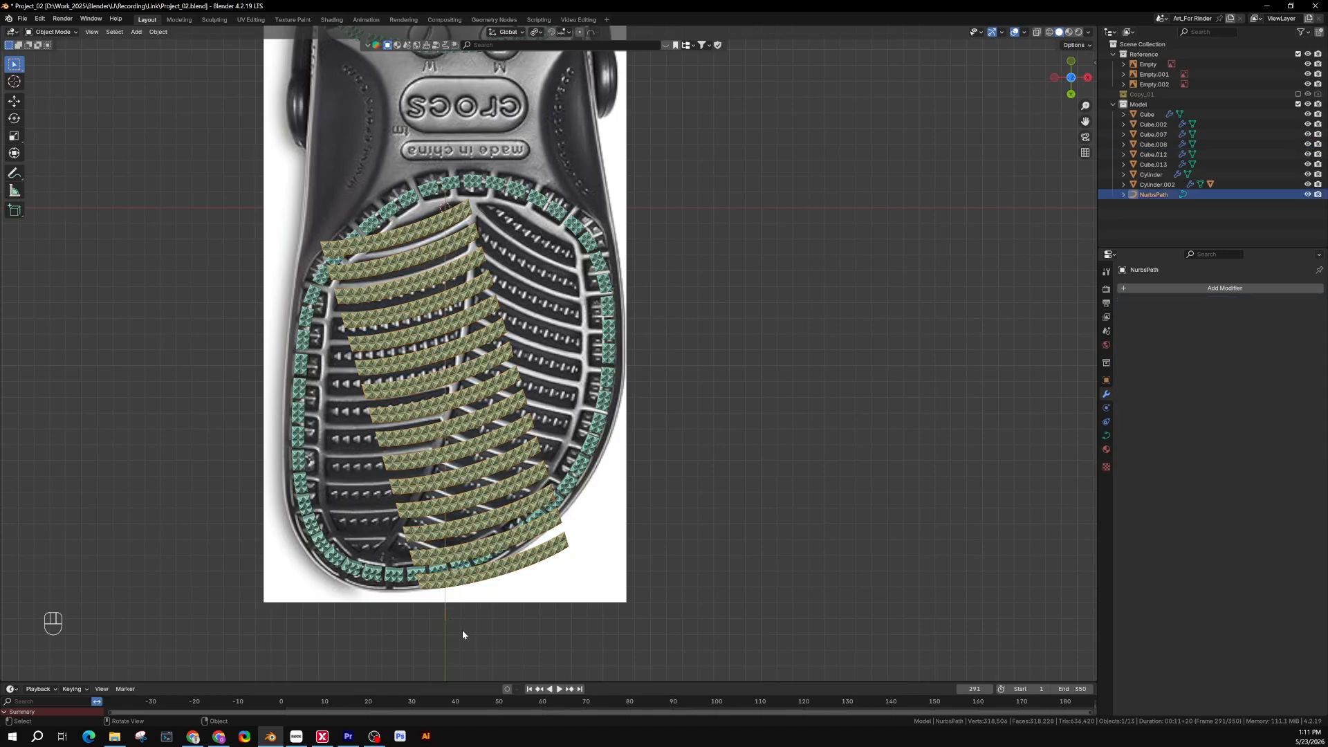
{"action": "left_click", "coordinate": [466, 584]}
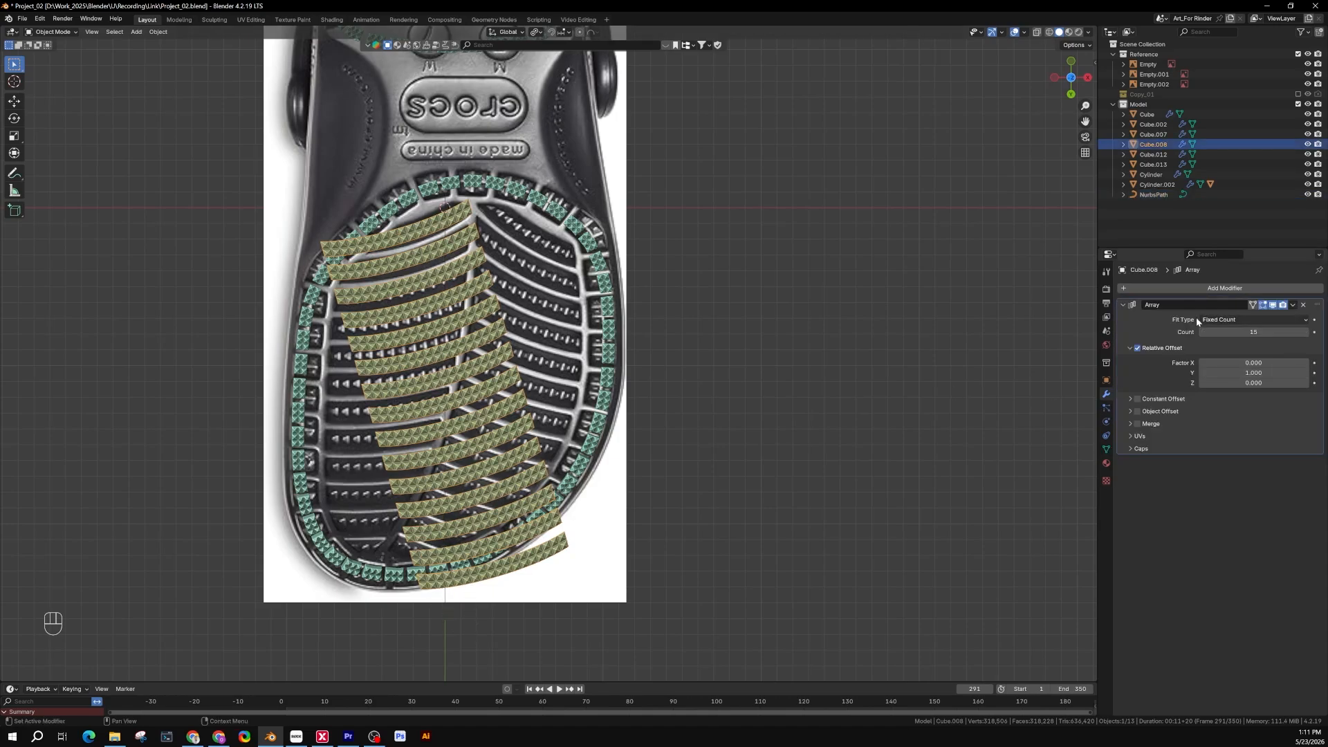
{"action": "left_click", "coordinate": [1215, 289]}
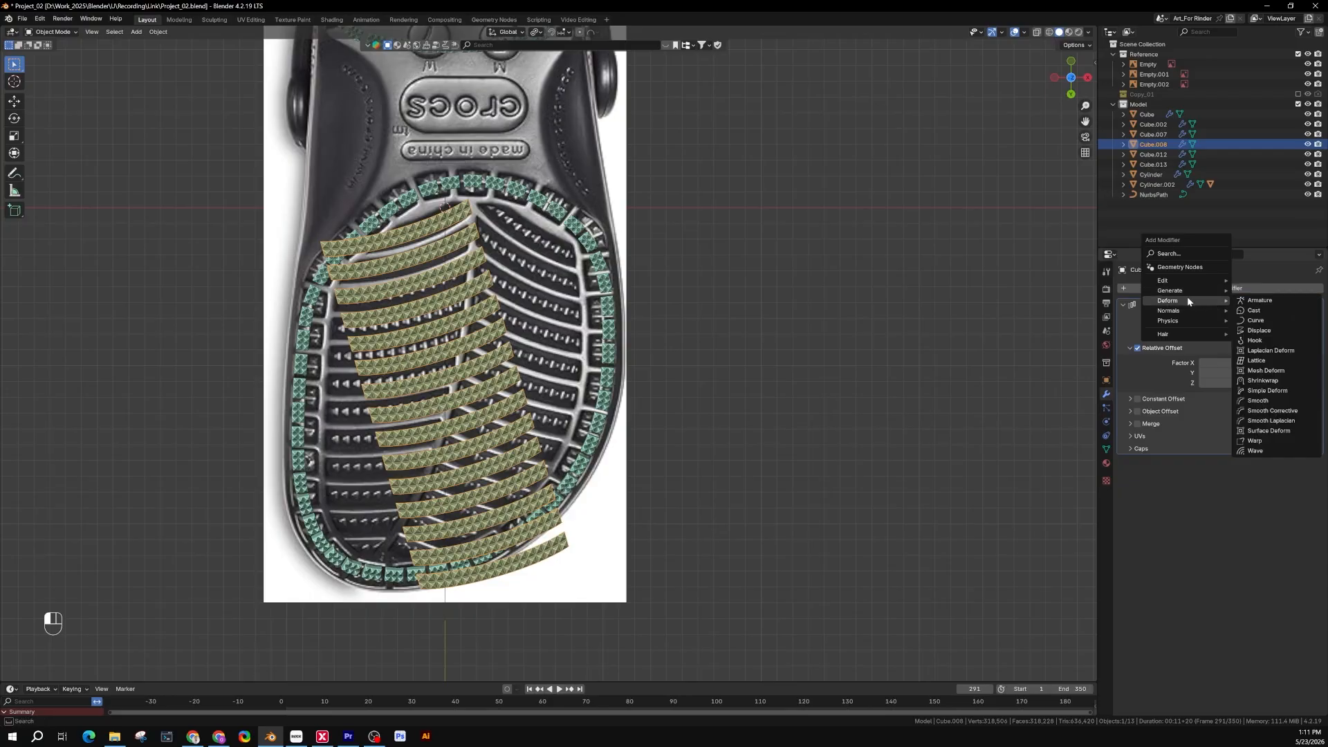
{"action": "mouse_move", "coordinate": [1190, 300]}
{"action": "left_click", "coordinate": [1255, 320]}
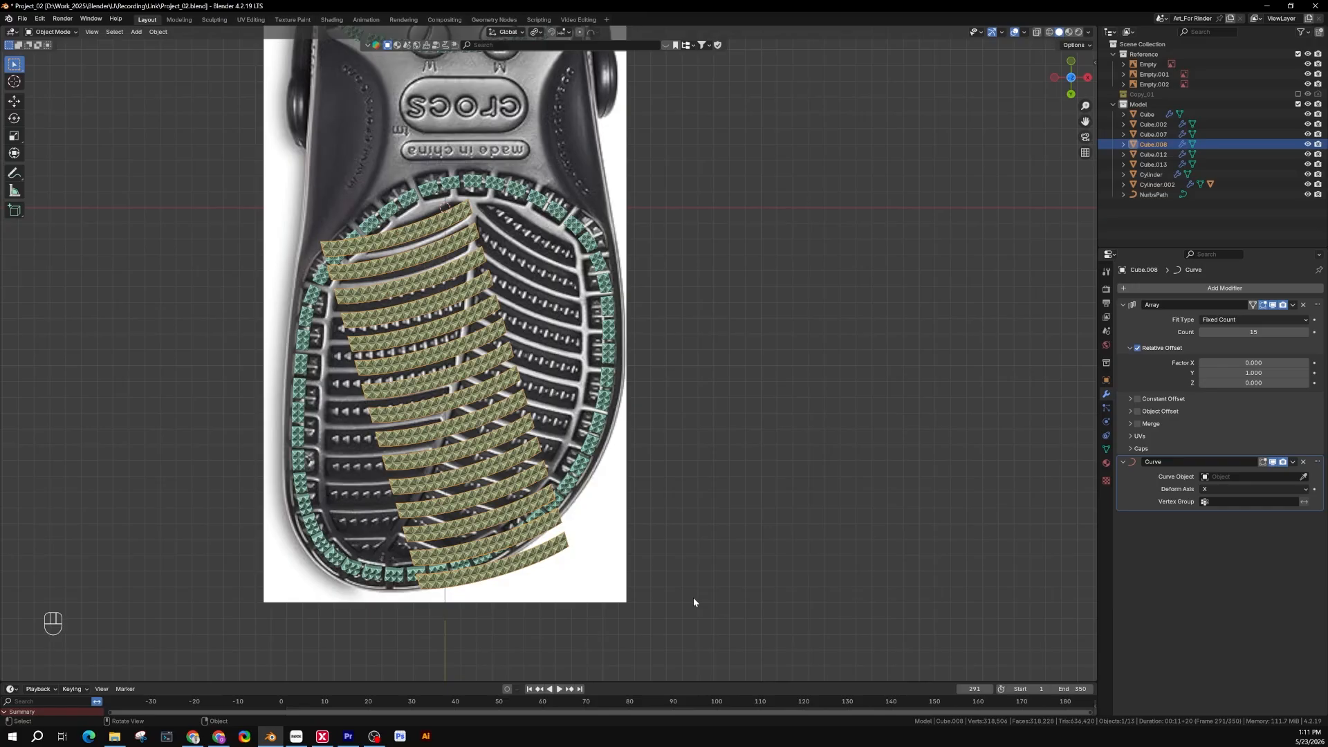
{"action": "left_click", "coordinate": [1304, 476]}
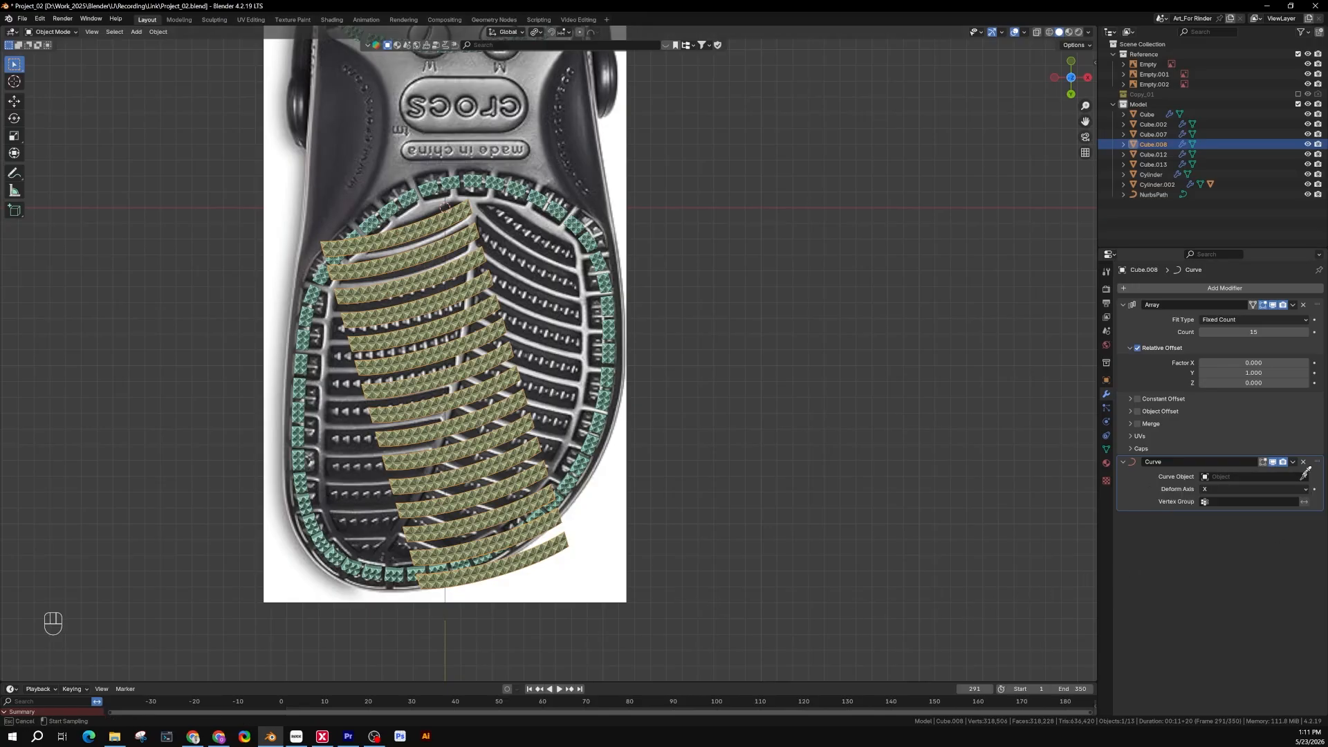
{"action": "left_click", "coordinate": [444, 610]}
Step: Move the path's control point beyond the toe edge about -92.4 cm along X to bend the path
{"action": "scroll", "coordinate": [443, 612], "scroll_direction": "down", "scroll_amount": 1}
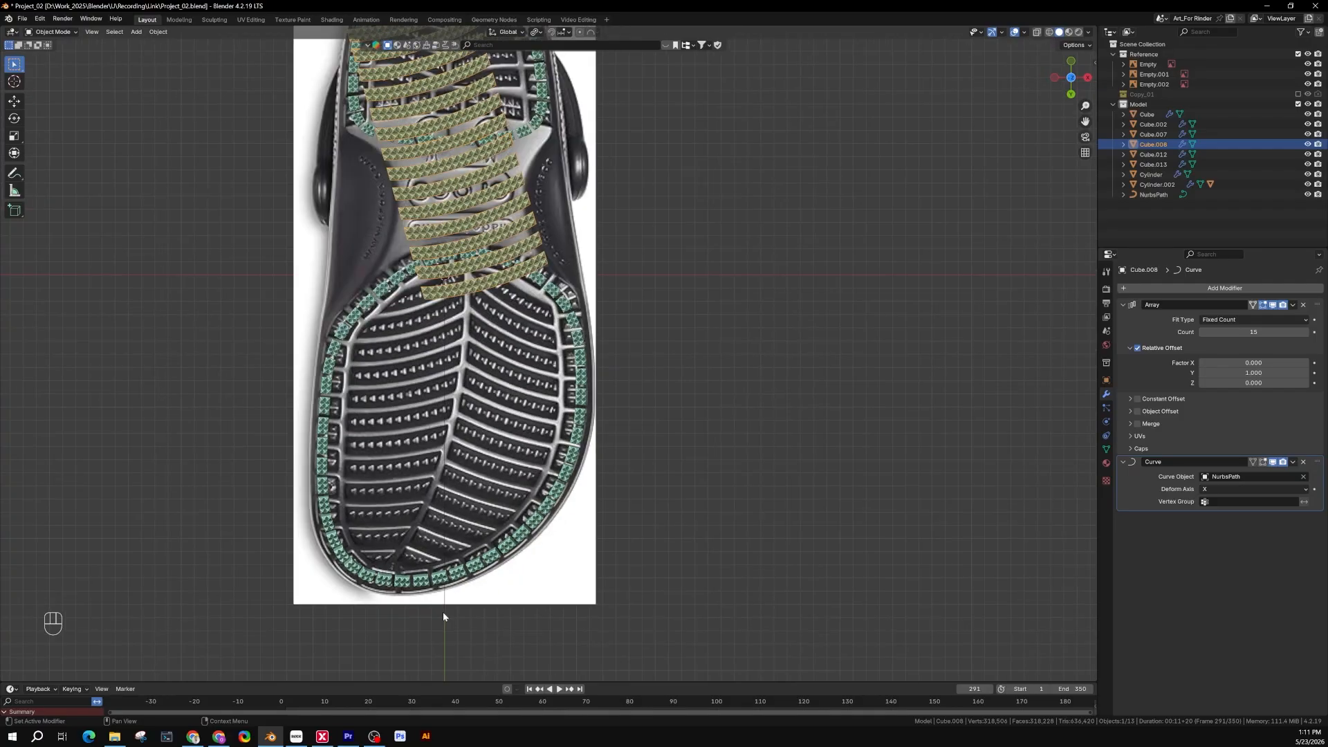
{"action": "middle_click_drag", "start_coordinate": [442, 612], "coordinate": [502, 625], "text": "shift"}
{"action": "middle_click_drag", "start_coordinate": [474, 445], "coordinate": [463, 353], "text": "shift"}
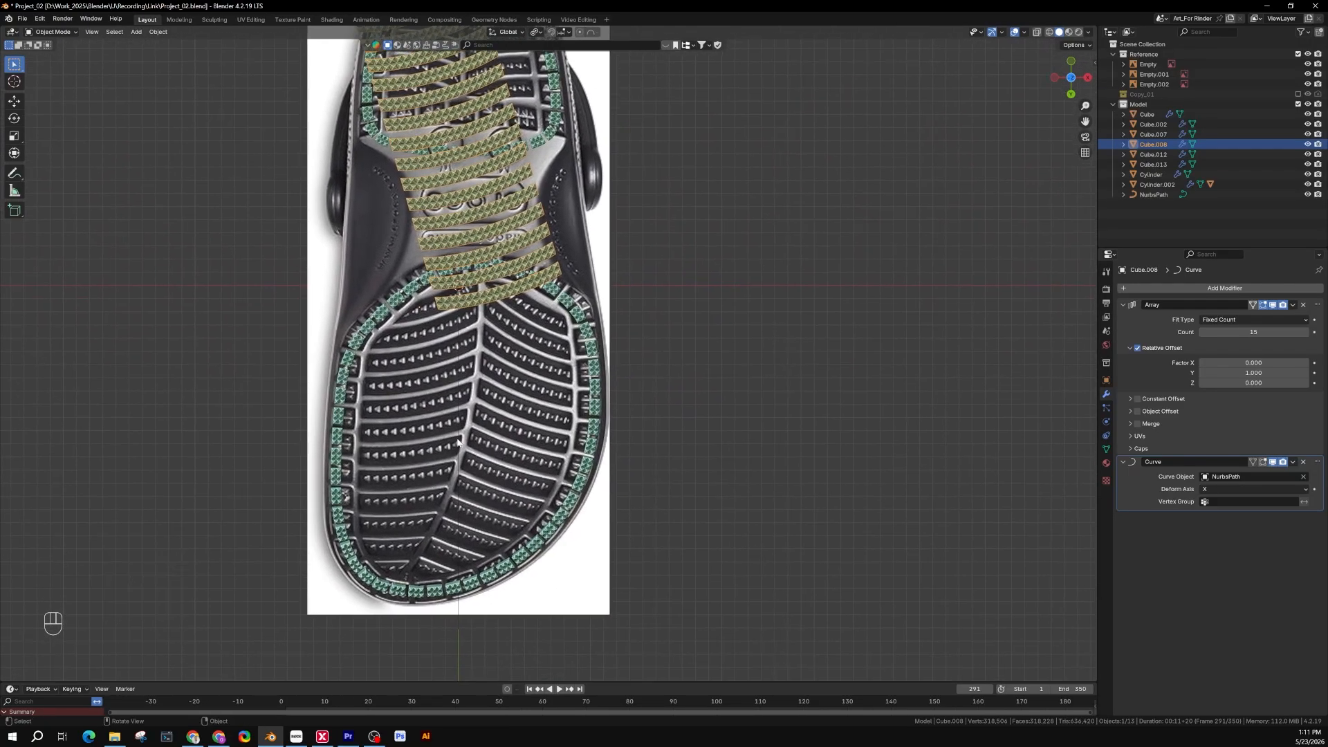
{"action": "middle_click_drag", "start_coordinate": [460, 642], "coordinate": [460, 585], "text": "shift"}
{"action": "left_click", "coordinate": [459, 567]}
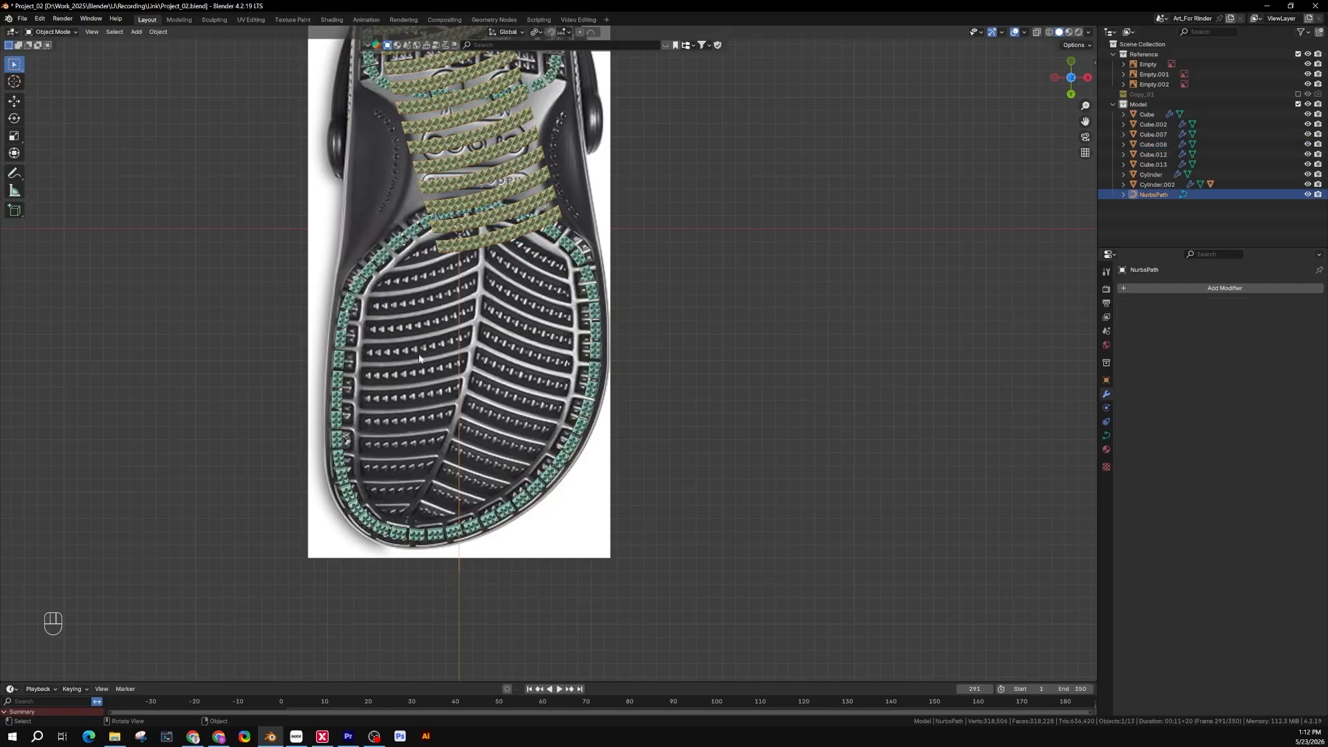
{"action": "middle_click_drag", "start_coordinate": [391, 528], "coordinate": [390, 540], "text": "shift"}
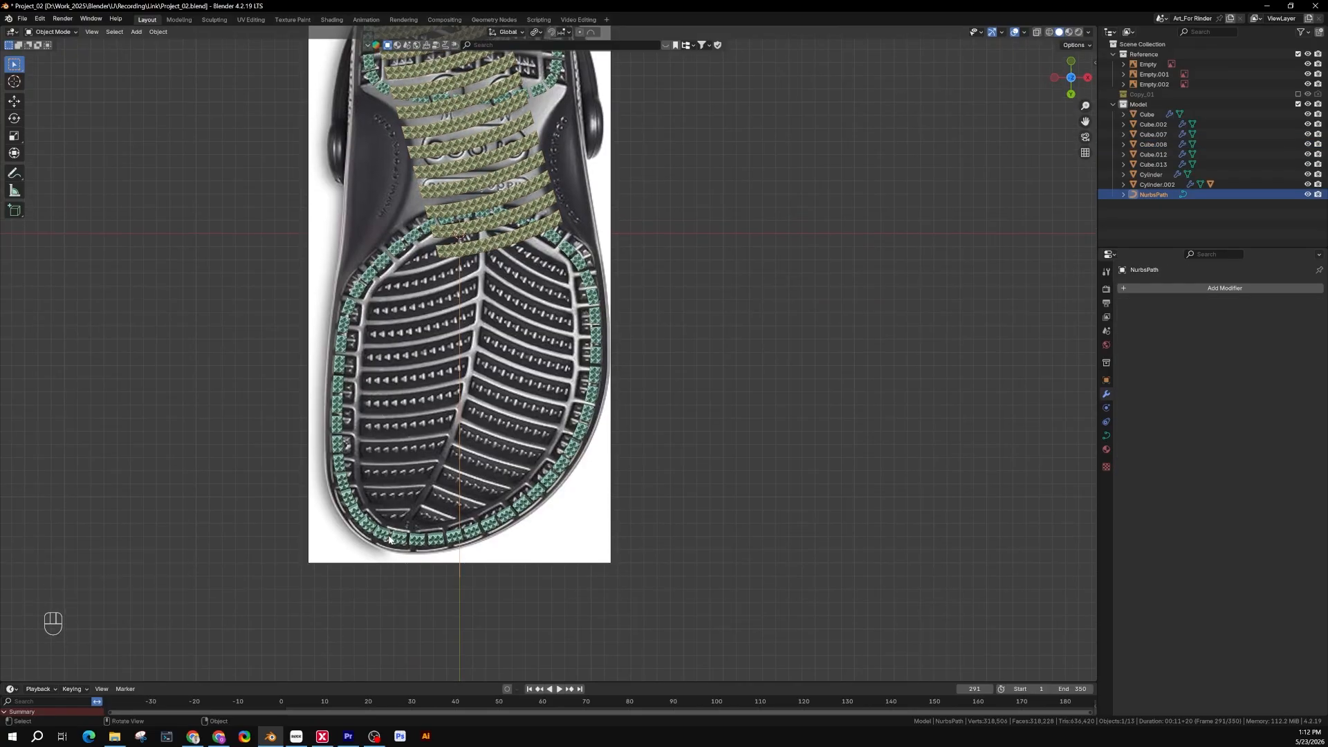
{"action": "key", "text": "Tab"}
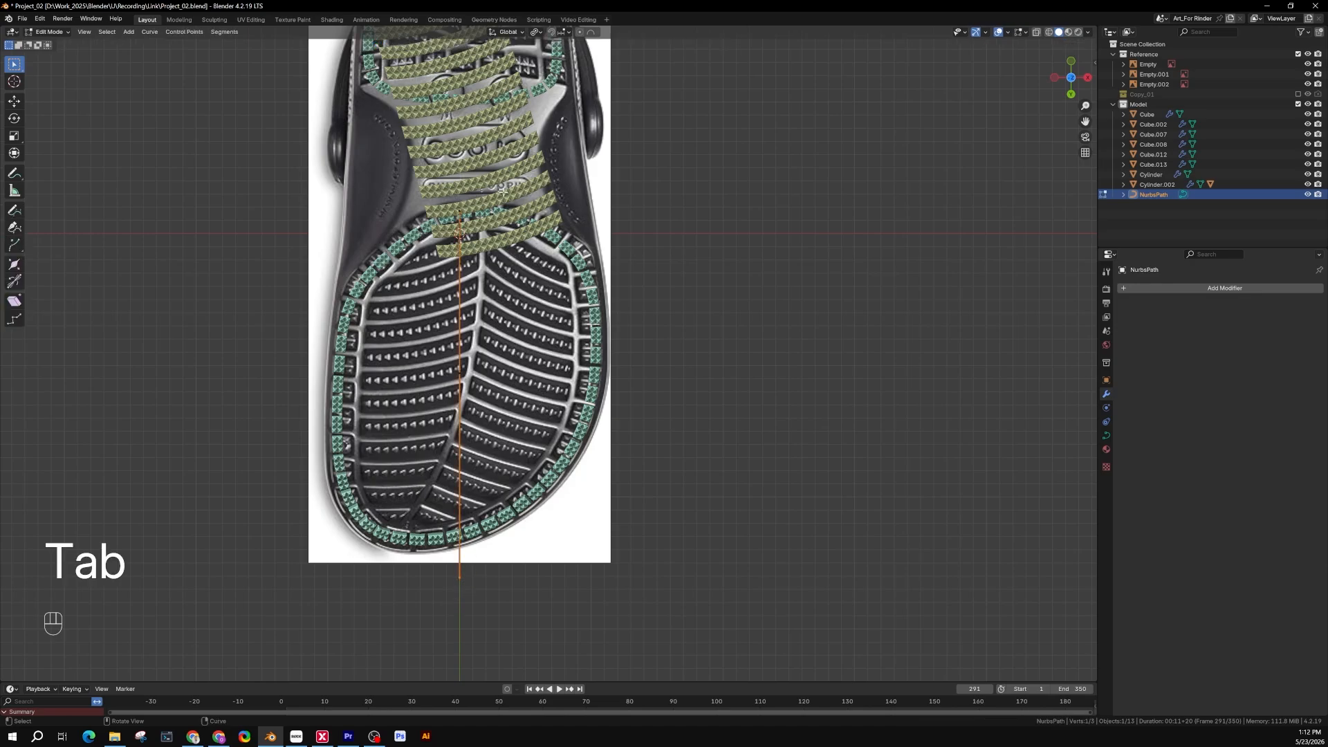
{"action": "left_click_drag", "start_coordinate": [501, 192], "coordinate": [446, 606]}
{"action": "left_click_drag", "start_coordinate": [437, 564], "coordinate": [482, 615]}
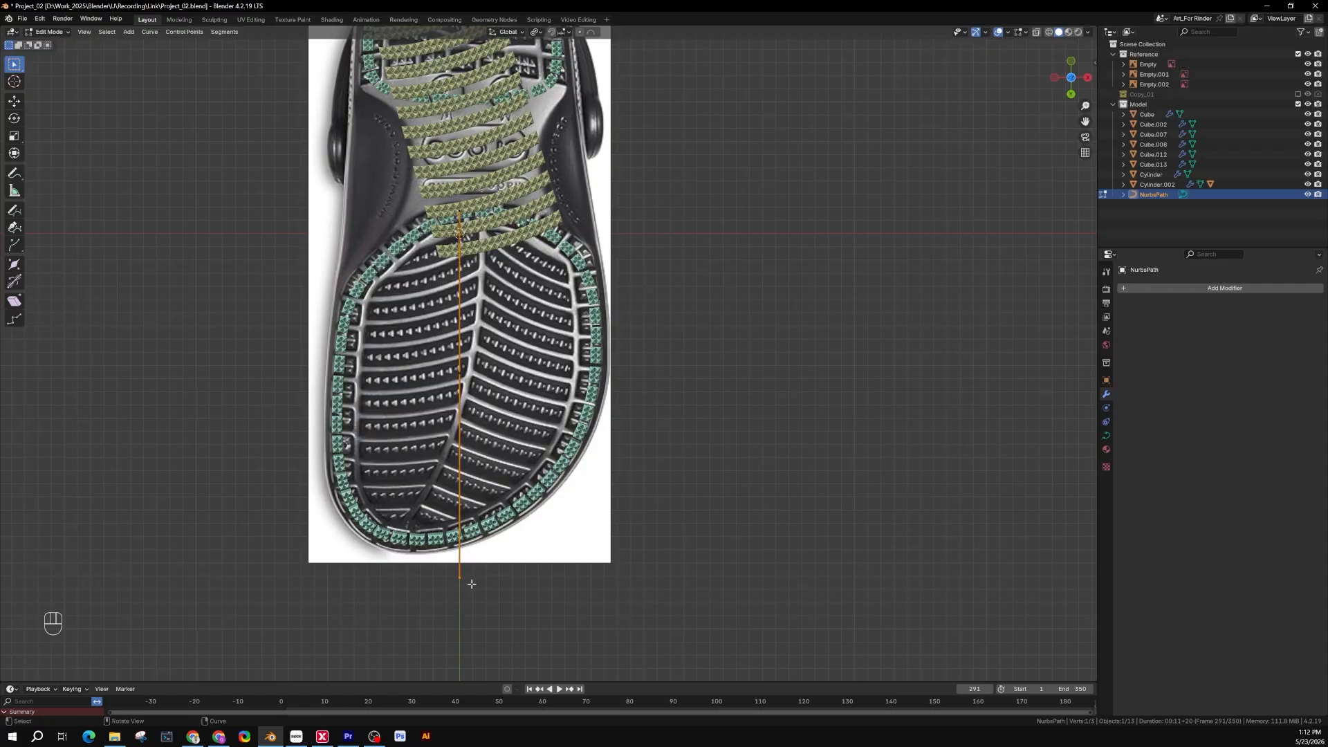
{"action": "key", "text": "g"}
{"action": "key", "text": "x"}
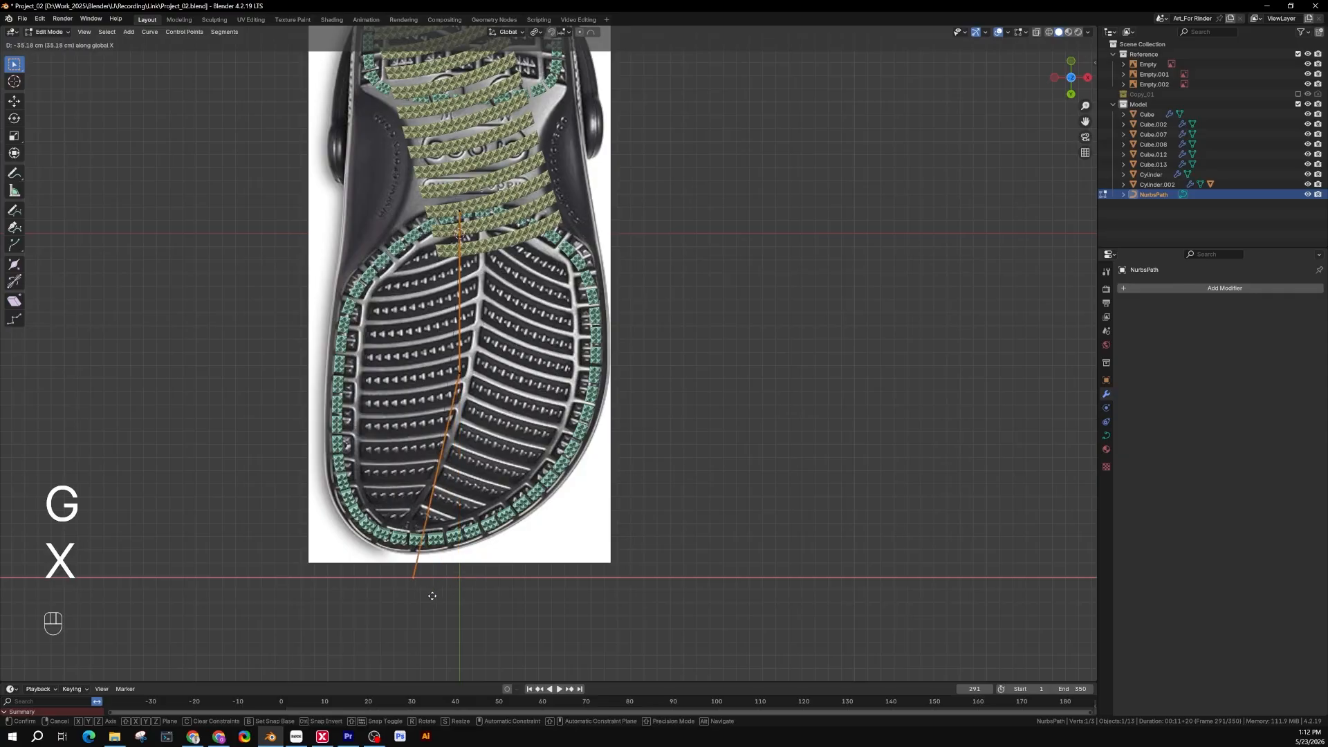
{"action": "left_click", "coordinate": [360, 604]}
{"action": "scroll", "coordinate": [425, 453], "scroll_direction": "up", "scroll_amount": 3}
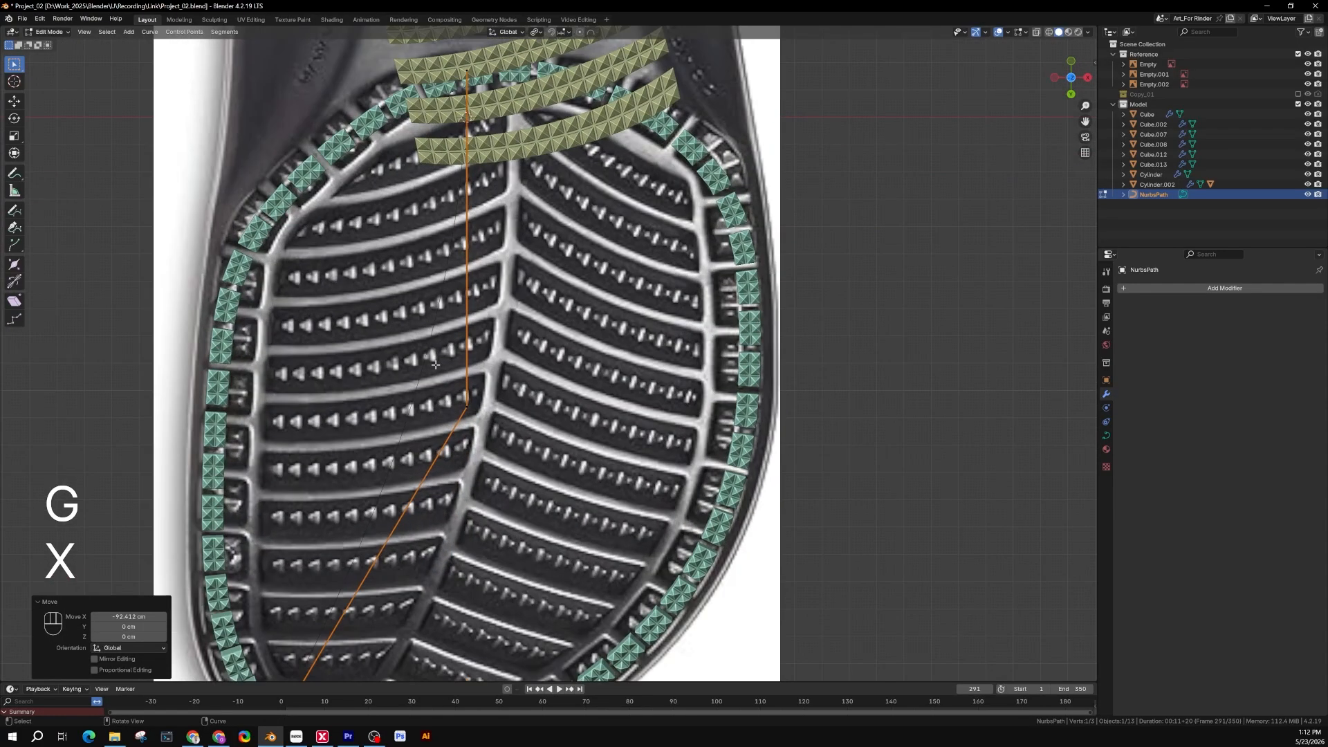
{"action": "scroll", "coordinate": [375, 491], "scroll_direction": "down", "scroll_amount": 1}
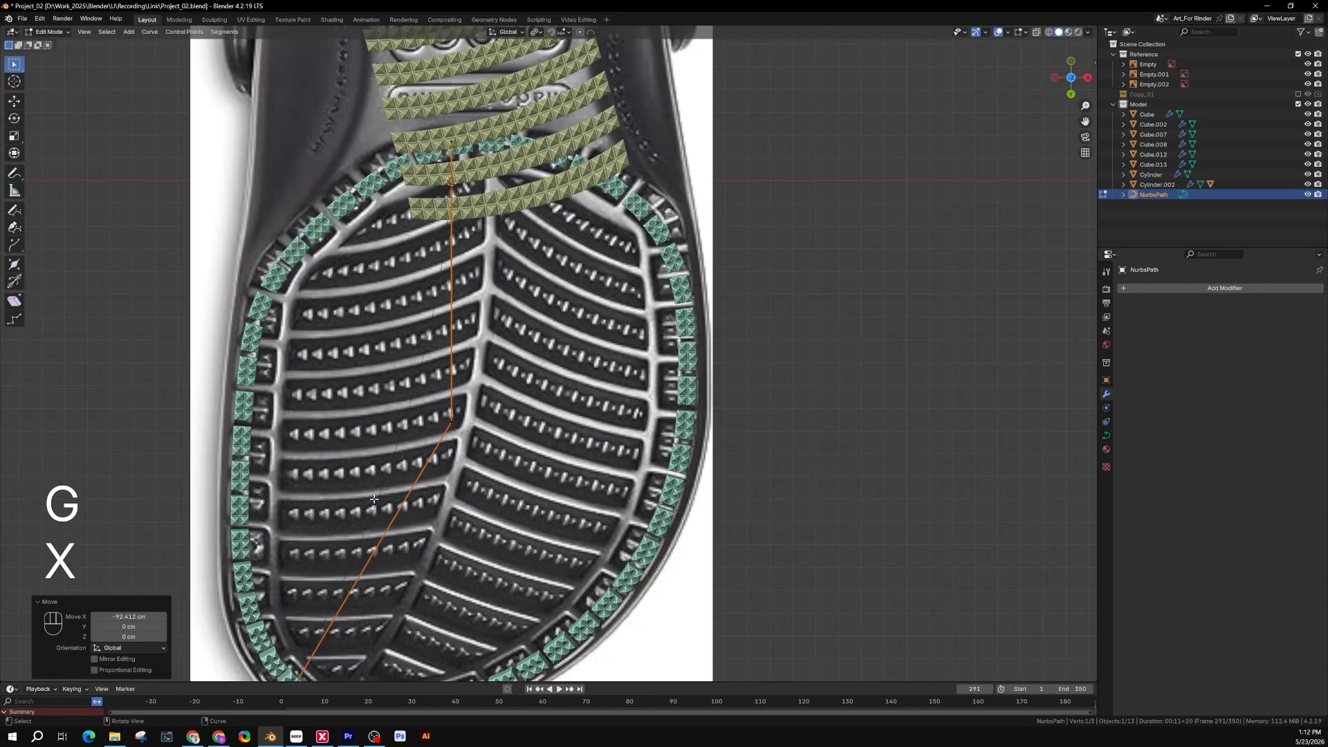
{"action": "scroll", "coordinate": [440, 345], "scroll_direction": "down", "scroll_amount": 2}
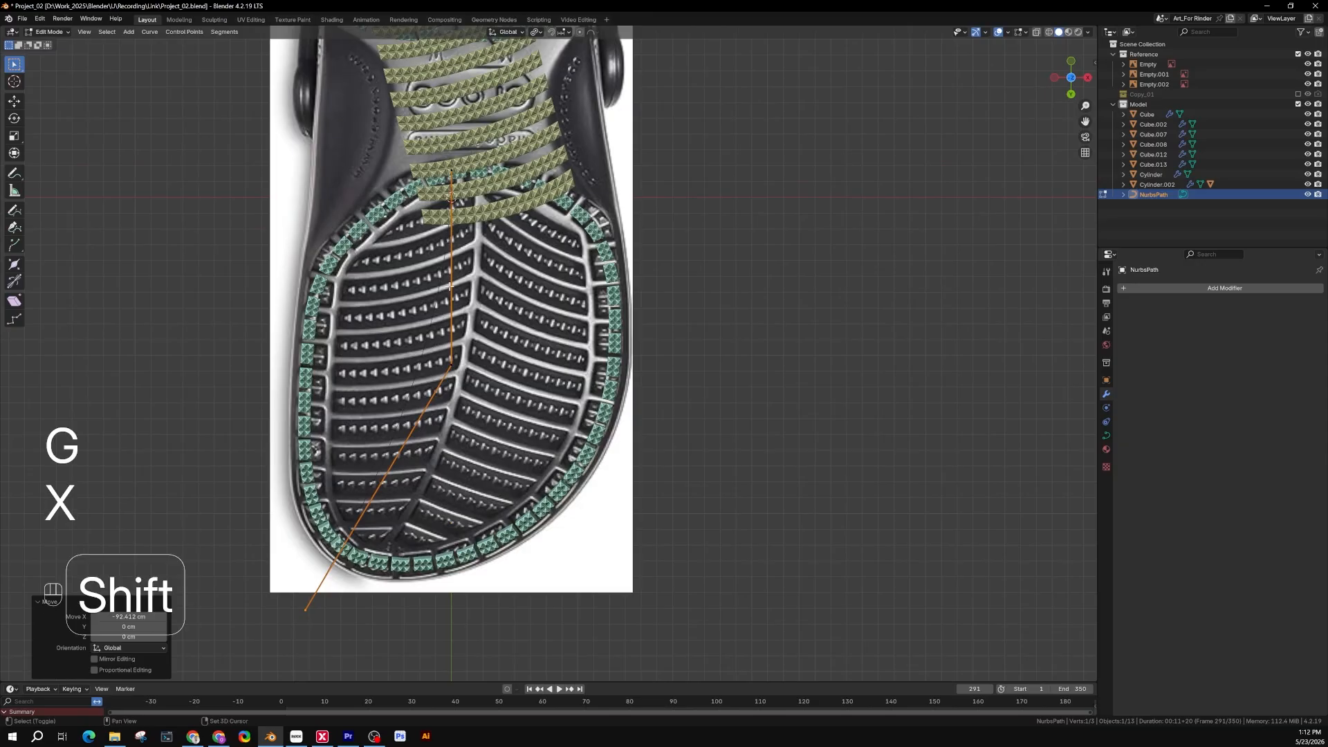
{"action": "scroll", "coordinate": [456, 344], "scroll_direction": "down", "scroll_amount": 1}
{"action": "key", "text": "Tab"}
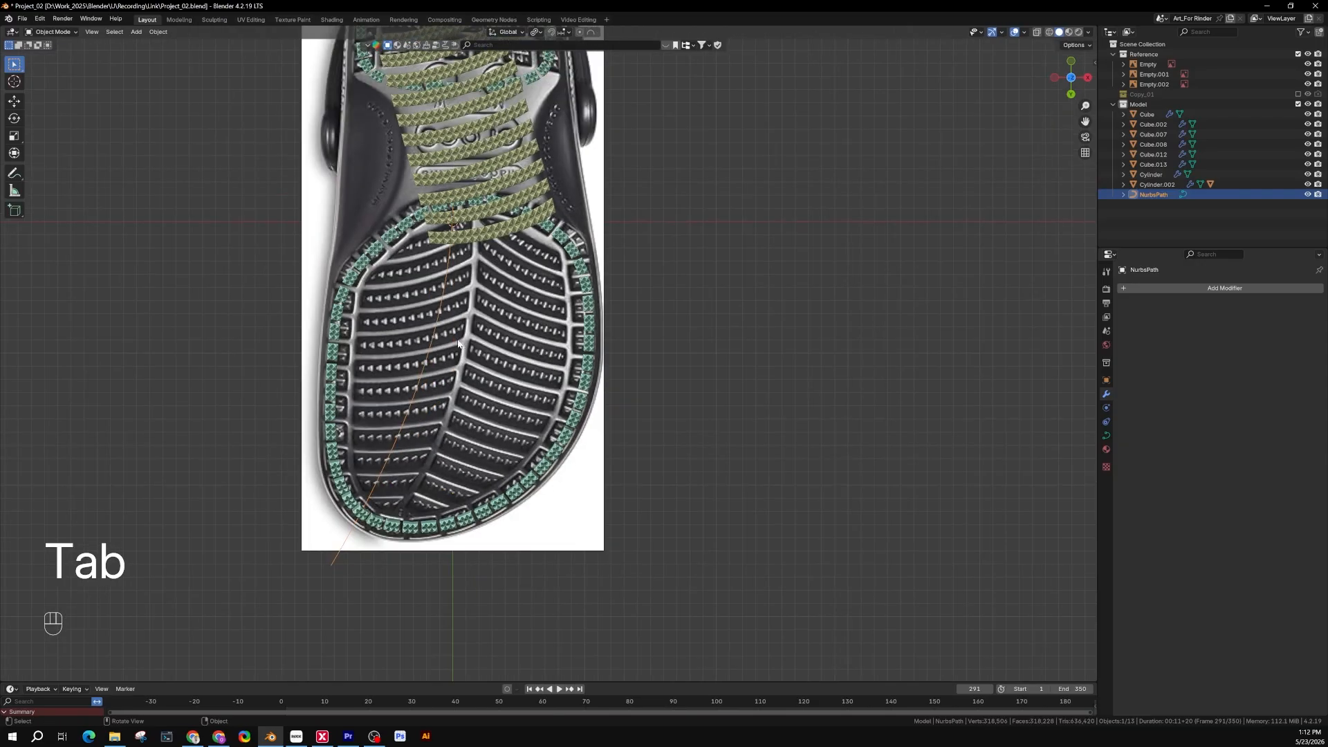
Step: Move the curve-deformed studded bars about 221.9 cm along Y so they lie over the forefoot tread
{"action": "left_click", "coordinate": [695, 384]}
{"action": "left_click", "coordinate": [521, 228]}
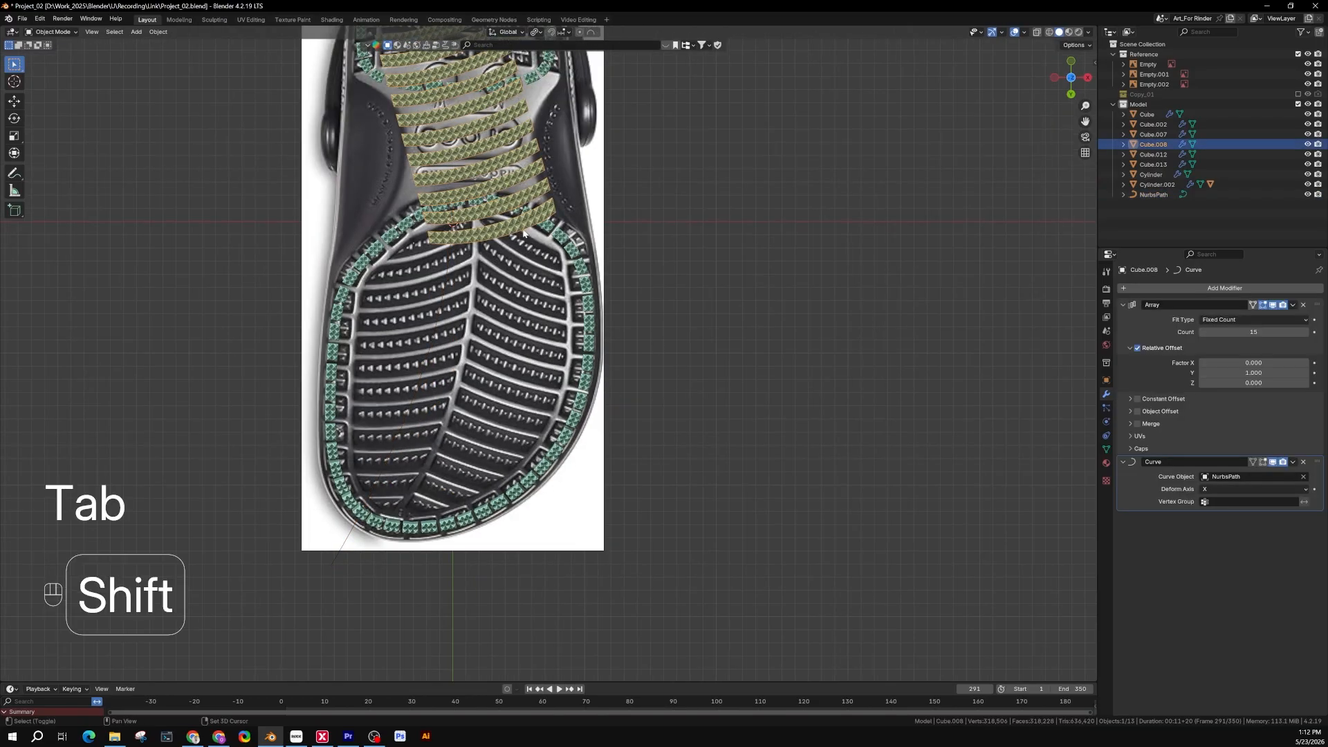
{"action": "middle_click_drag", "start_coordinate": [514, 239], "coordinate": [539, 272], "text": "shift"}
{"action": "scroll", "coordinate": [538, 274], "scroll_direction": "down", "scroll_amount": 2}
{"action": "middle_click_drag", "start_coordinate": [486, 154], "coordinate": [490, 219], "text": "shift"}
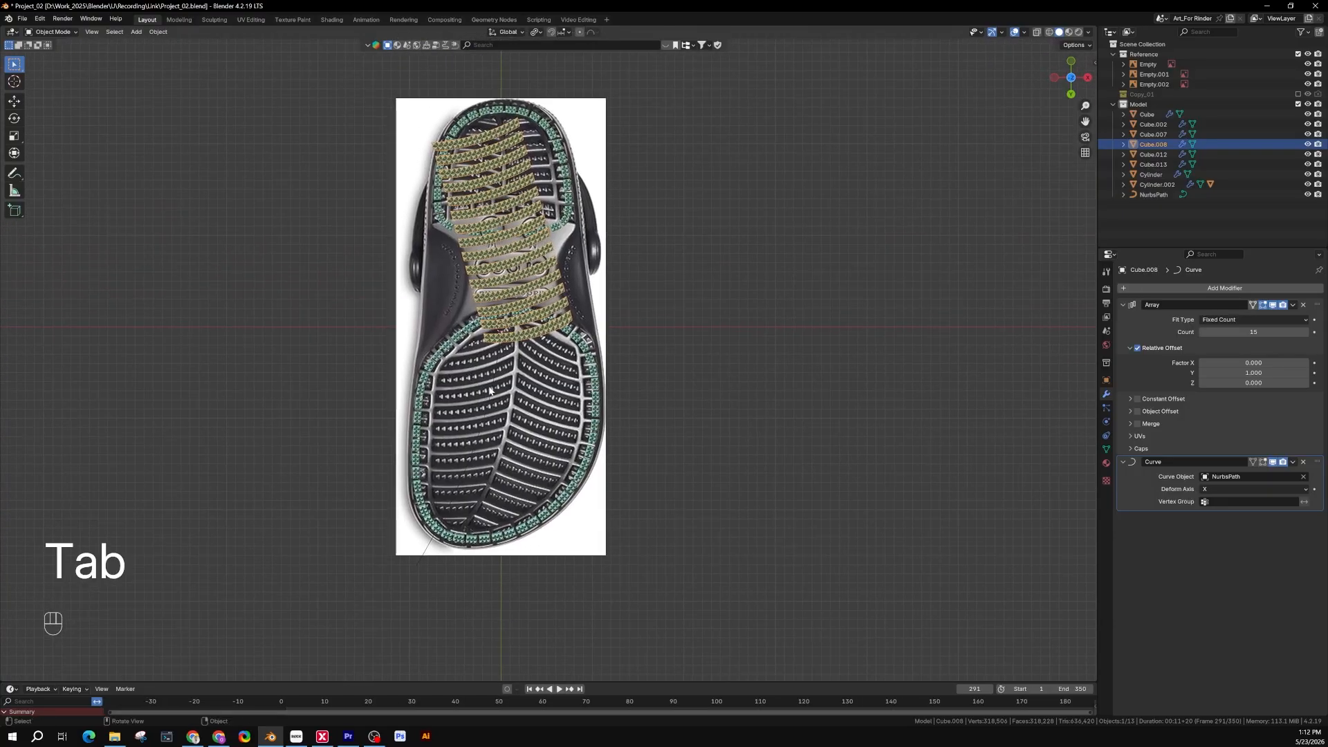
{"action": "middle_click_drag", "start_coordinate": [497, 547], "coordinate": [480, 450], "text": "shift"}
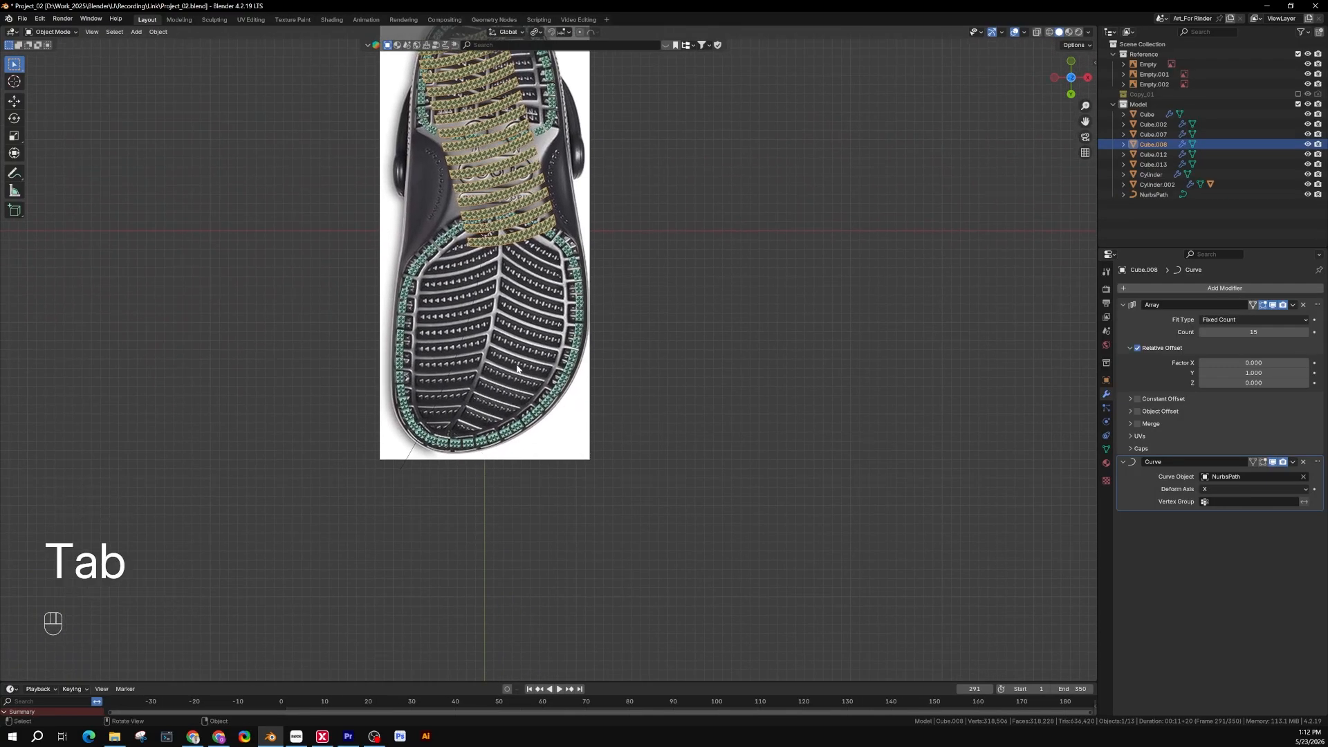
{"action": "key", "text": "g"}
{"action": "key", "text": "y"}
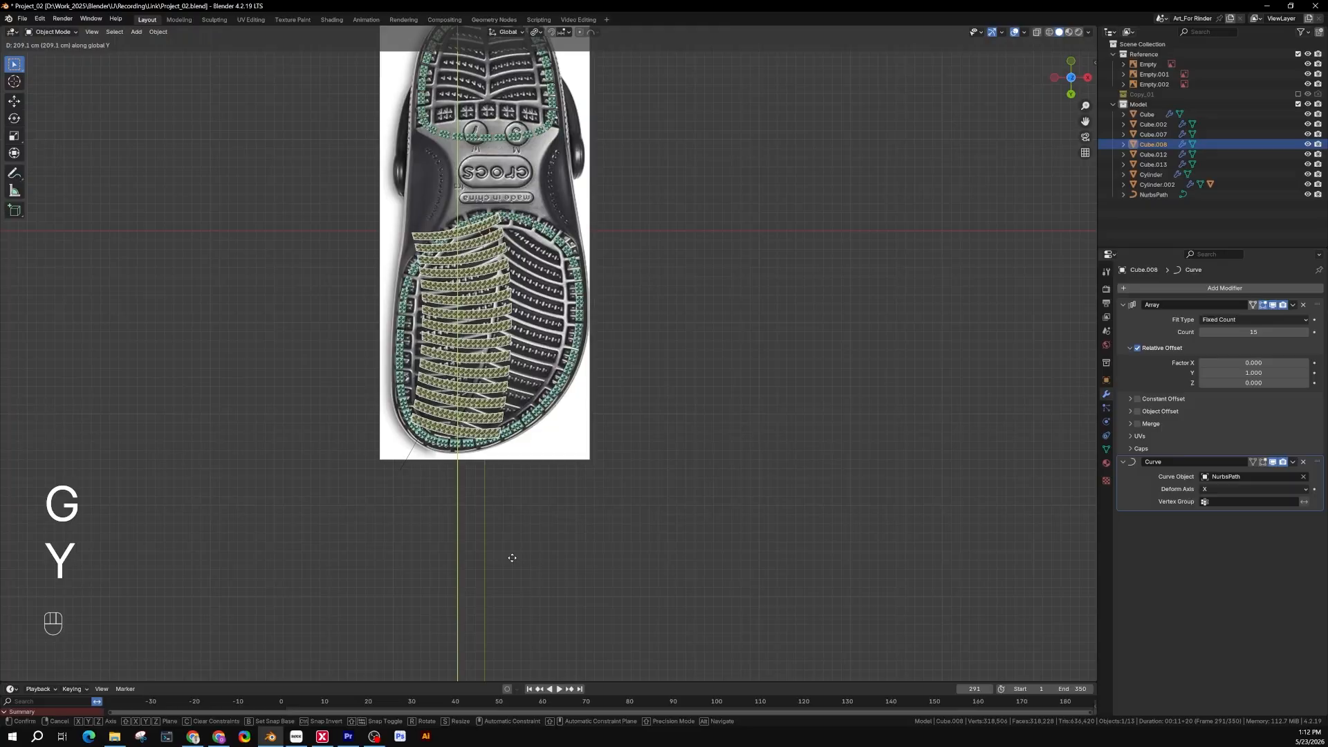
{"action": "left_click", "coordinate": [513, 568]}
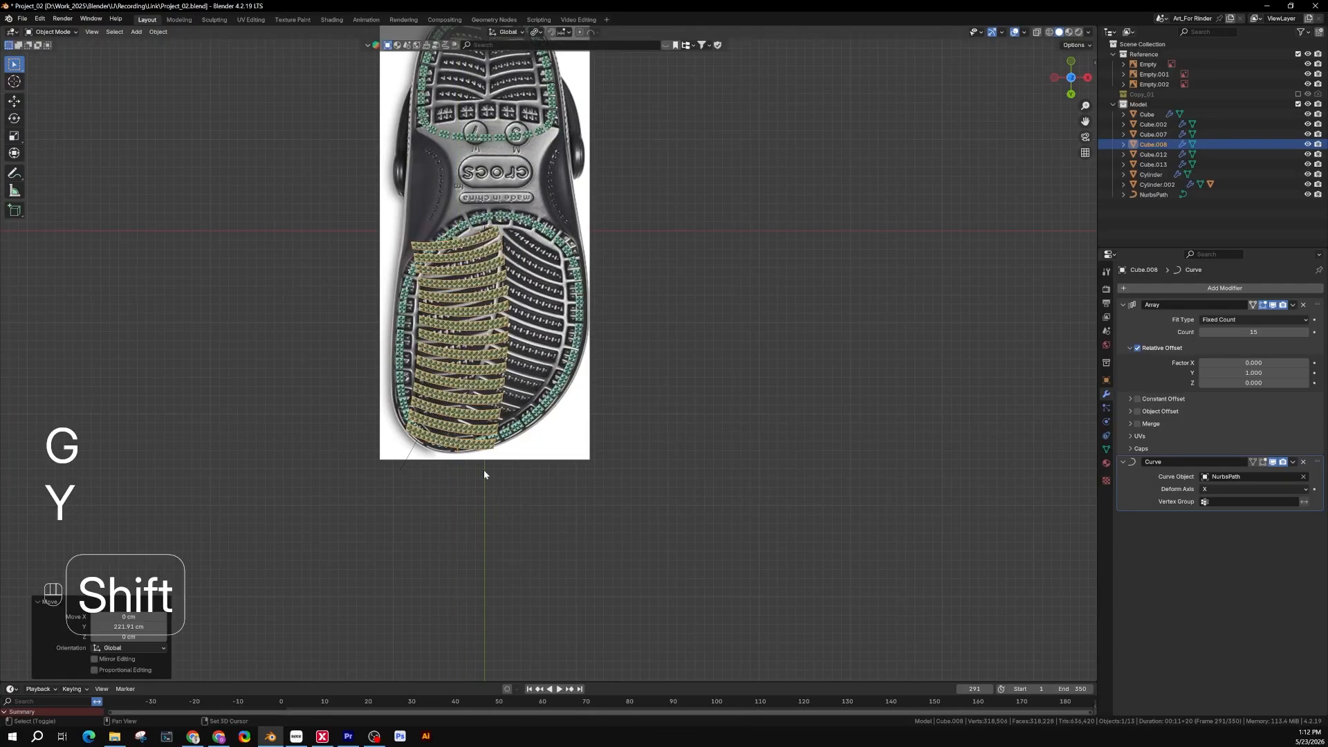
{"action": "mouse_move", "coordinate": [483, 475]}
{"action": "middle_mouse_down", "text": "shift"}
{"action": "mouse_move", "coordinate": [485, 566]}
{"action": "mouse_move", "coordinate": [475, 462]}
{"action": "middle_mouse_up", "text": "shift"}
{"action": "scroll", "coordinate": [474, 462], "scroll_direction": "up", "scroll_amount": 2}
{"action": "middle_click_drag", "start_coordinate": [442, 415], "coordinate": [434, 503], "text": "shift"}
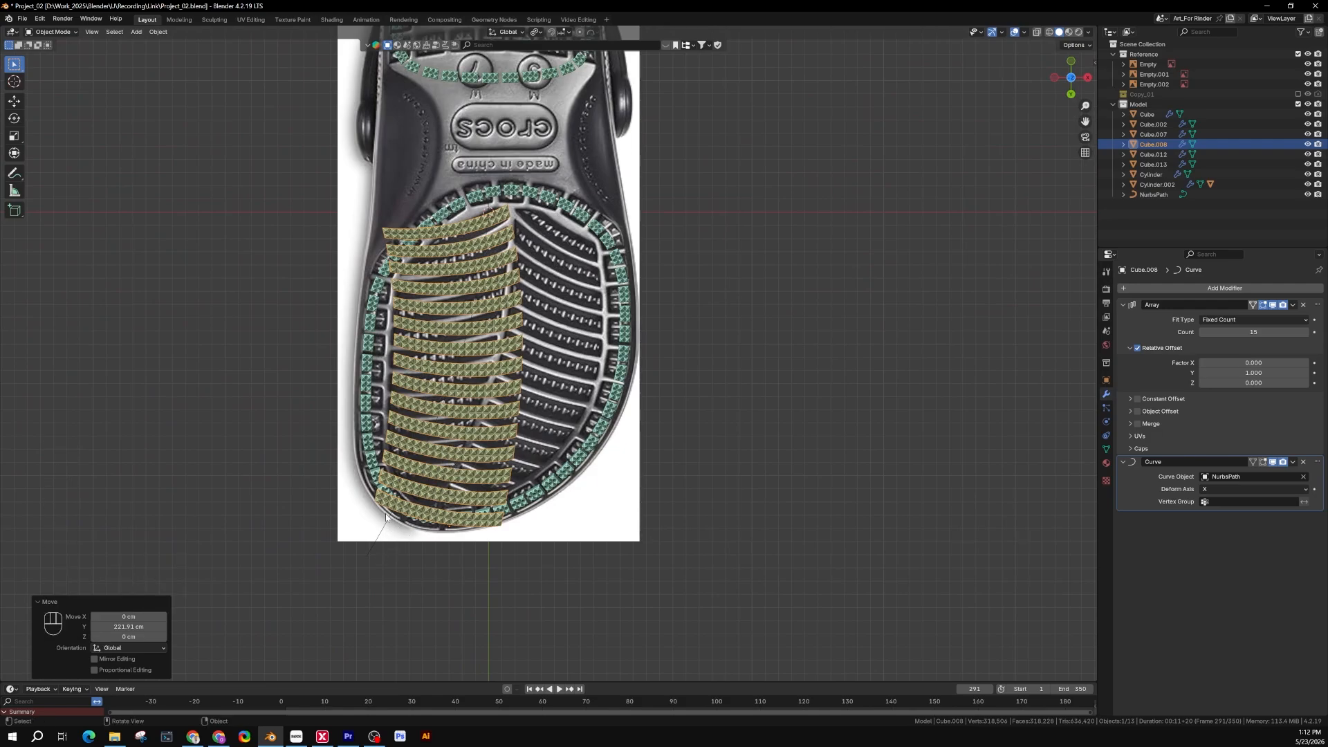
{"action": "mouse_move", "coordinate": [452, 505]}
{"action": "middle_mouse_down", "text": "shift"}
{"action": "mouse_move", "coordinate": [406, 543]}
{"action": "mouse_move", "coordinate": [444, 508]}
{"action": "middle_mouse_up", "text": "shift"}
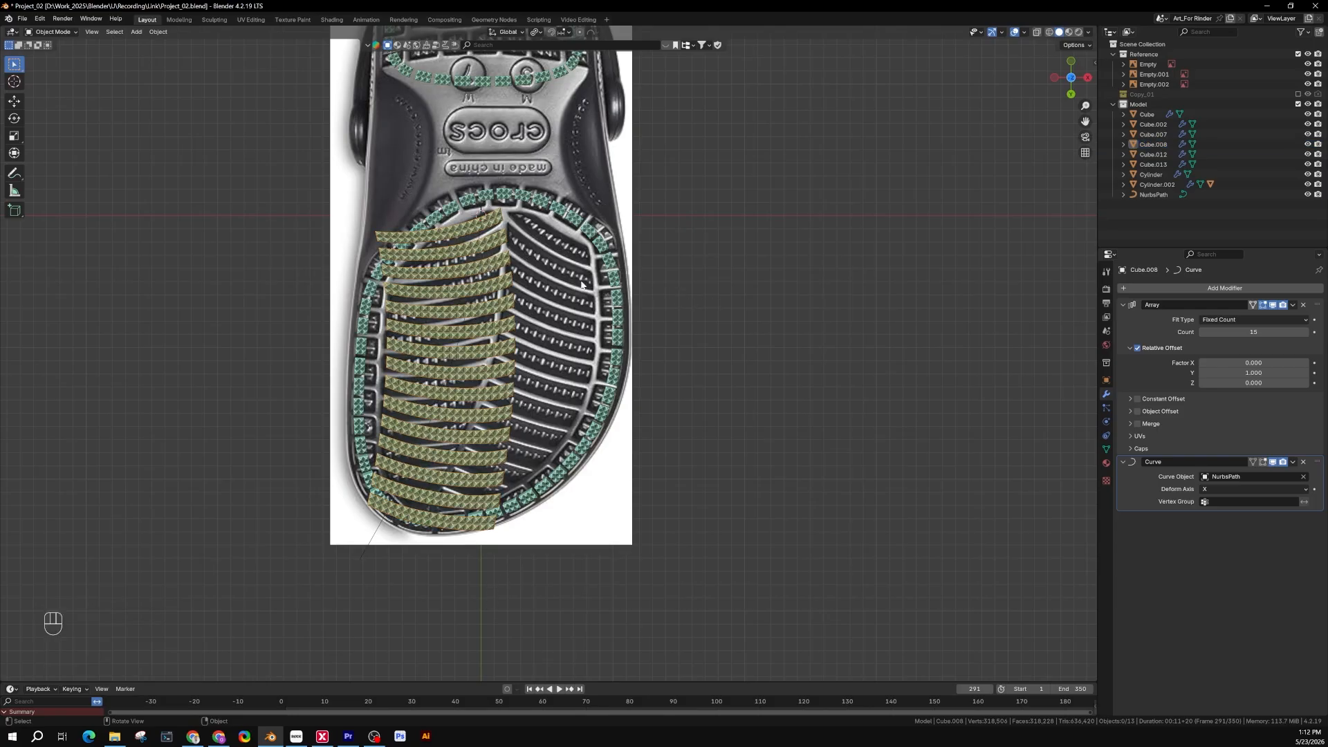
{"action": "left_click", "coordinate": [485, 298]}
{"action": "left_click", "coordinate": [485, 270]}
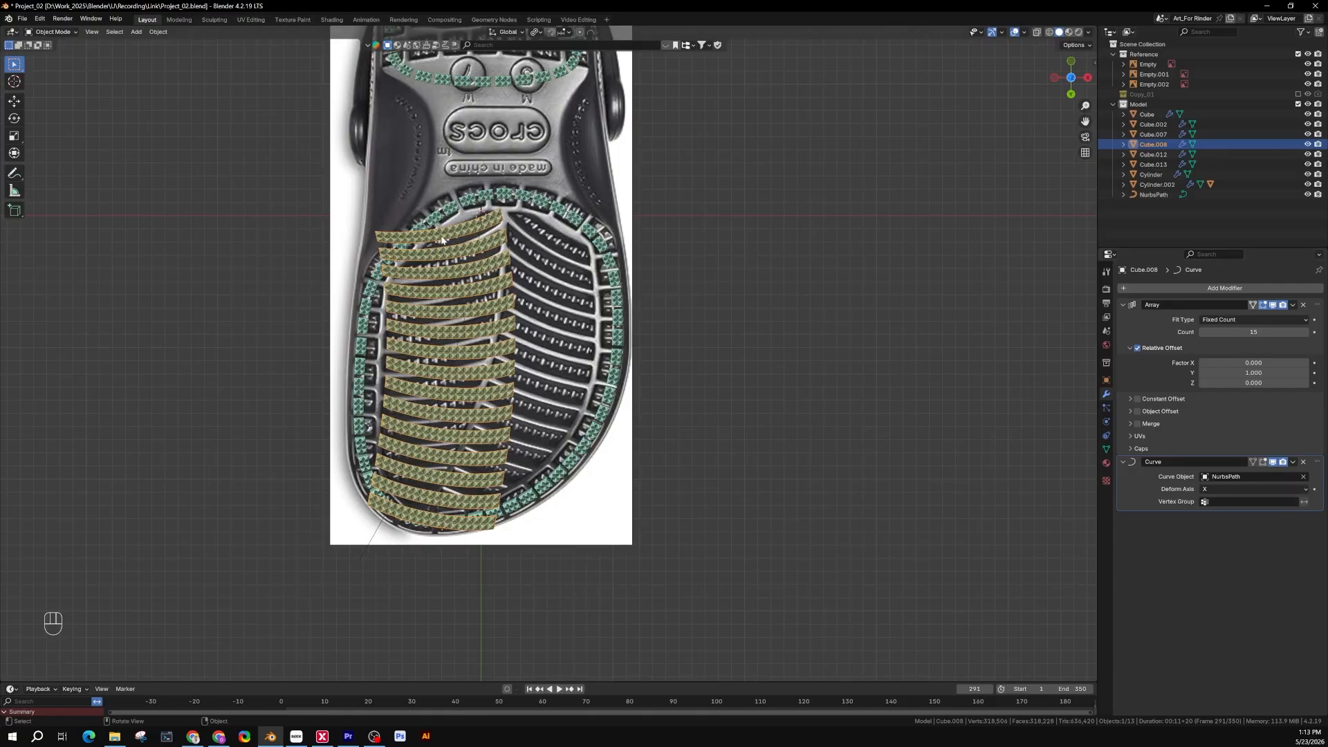
Step: Move the NURBS path's end point at the upper forefoot rim about -2.9 cm along X
{"action": "left_click", "coordinate": [364, 556]}
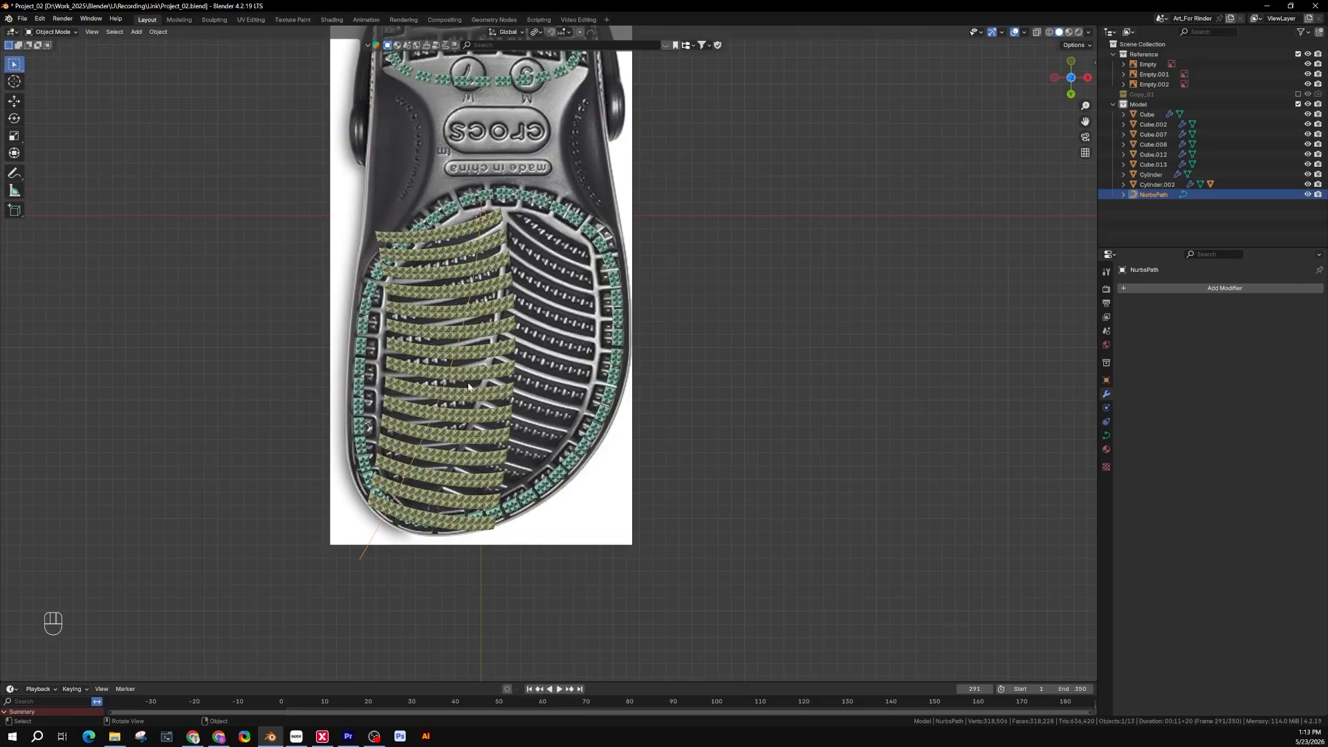
{"action": "middle_click_drag", "start_coordinate": [461, 391], "coordinate": [539, 400], "text": "shift"}
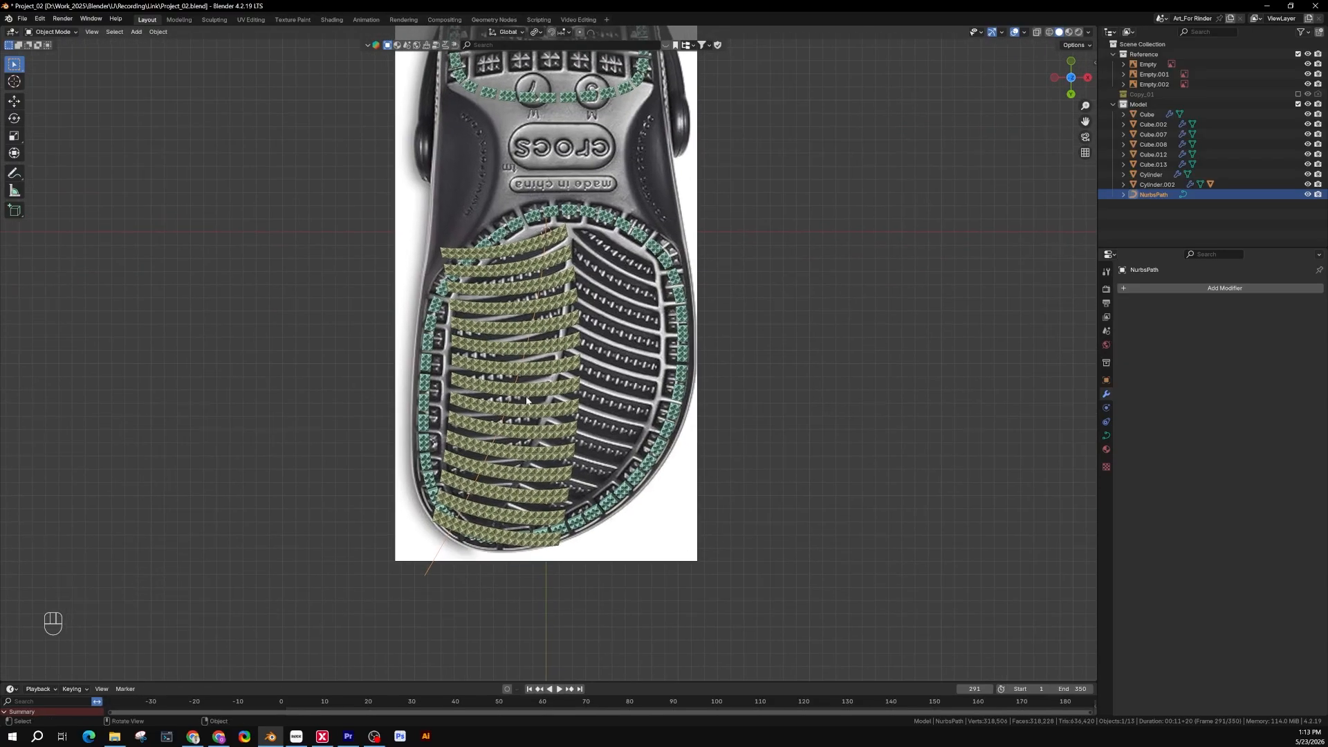
{"action": "middle_click_drag", "start_coordinate": [484, 439], "coordinate": [452, 368], "text": "shift"}
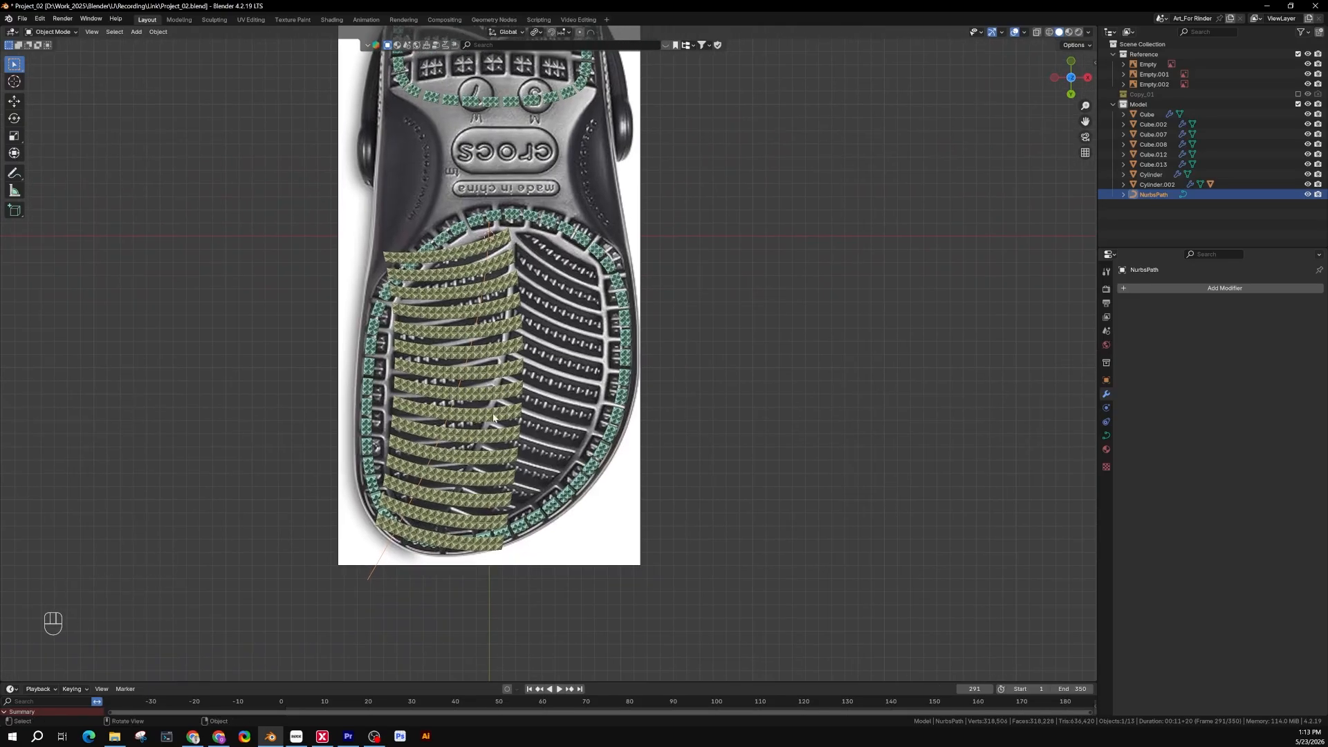
{"action": "middle_click_drag", "start_coordinate": [512, 415], "coordinate": [529, 391], "text": "shift"}
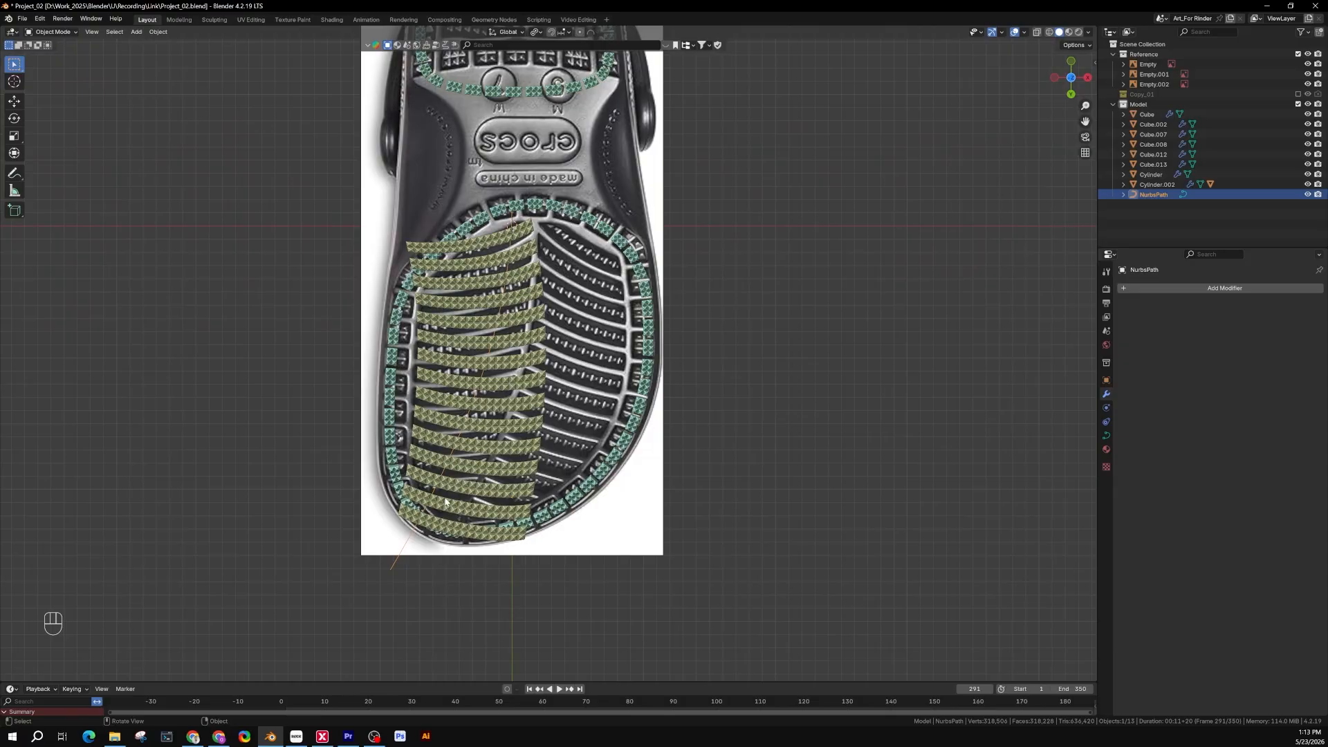
{"action": "key", "text": "Tab"}
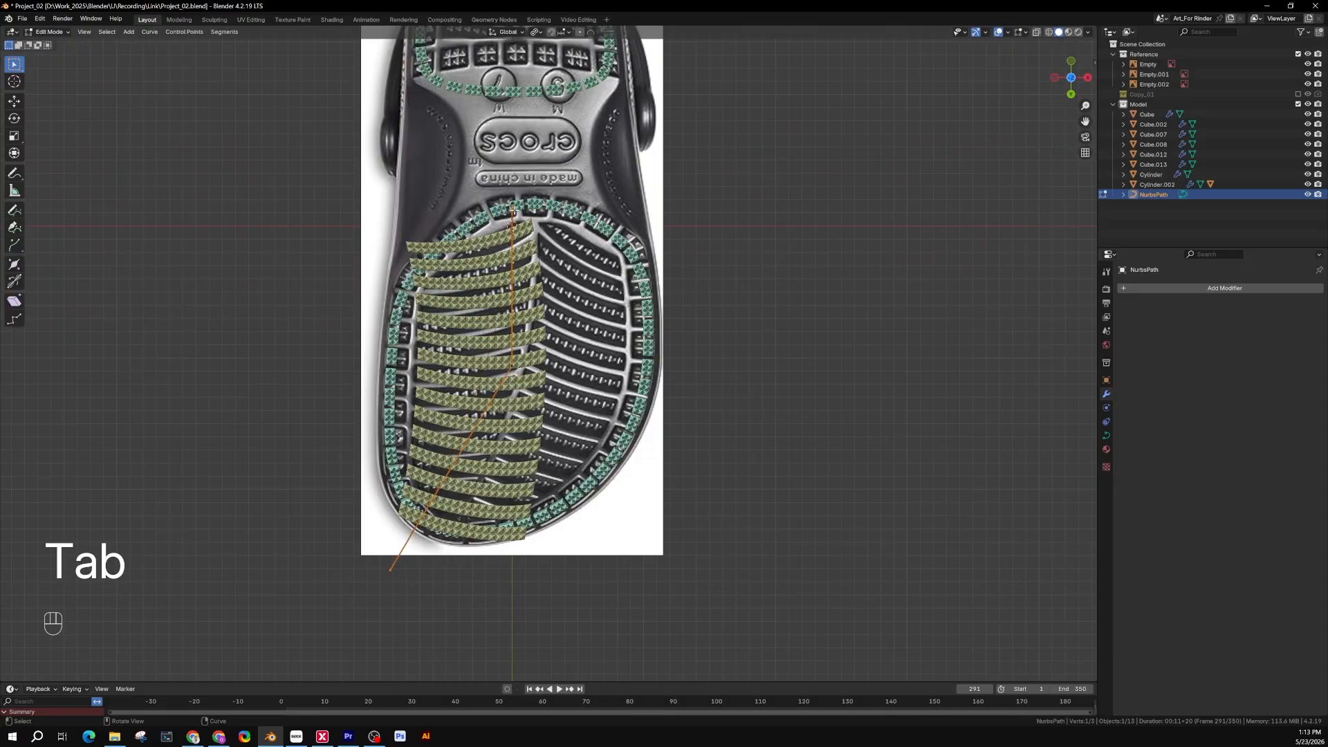
{"action": "key", "text": "g"}
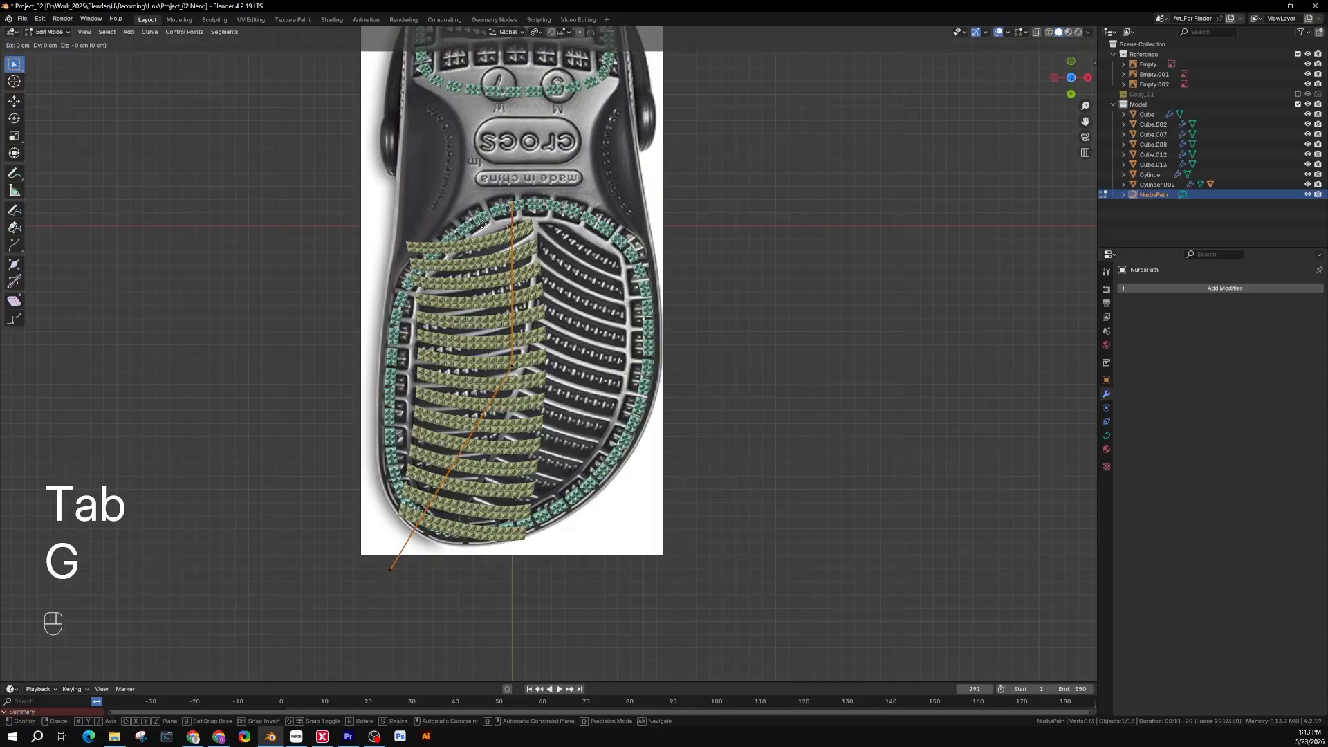
{"action": "key", "text": "x"}
{"action": "left_click", "coordinate": [478, 226]}
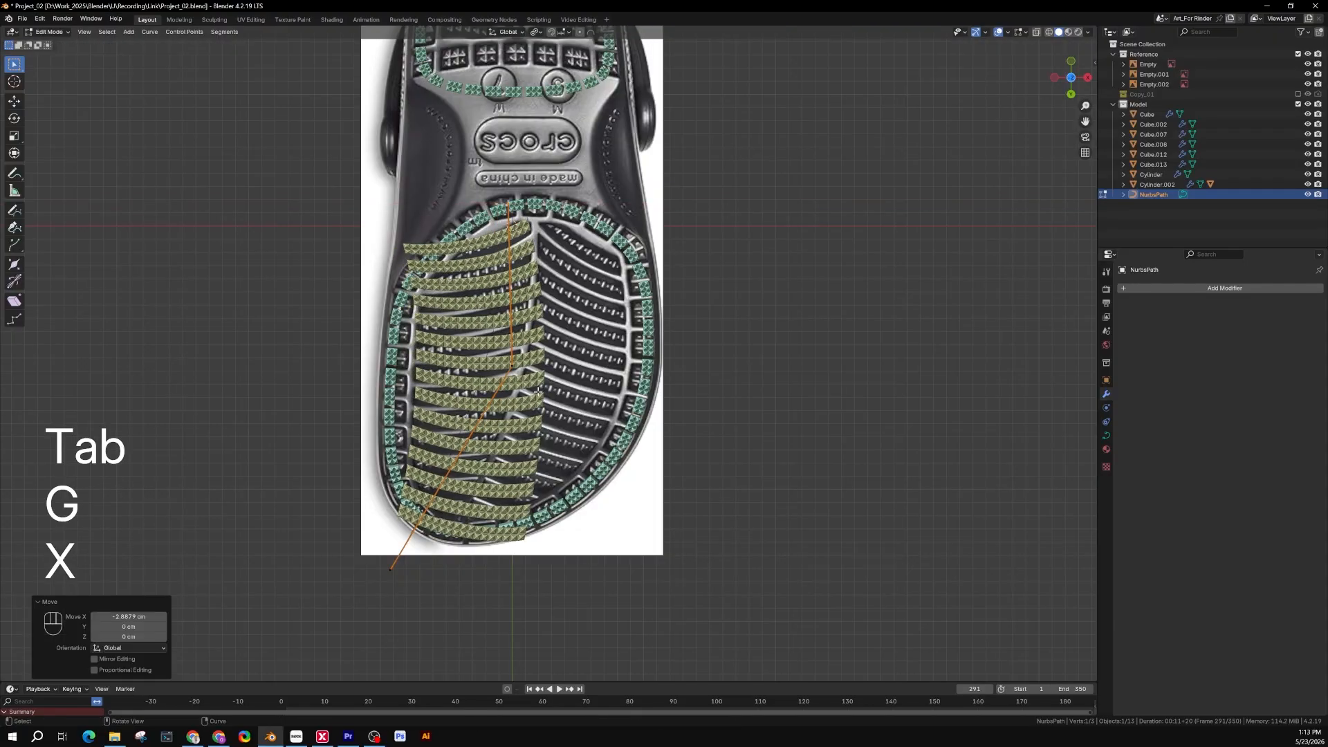
Step: Move the NURBS path's middle control point along negative X in two moves to slant the studded bars with the forefoot's central ridge
{"action": "key", "text": "g"}
{"action": "key", "text": "x"}
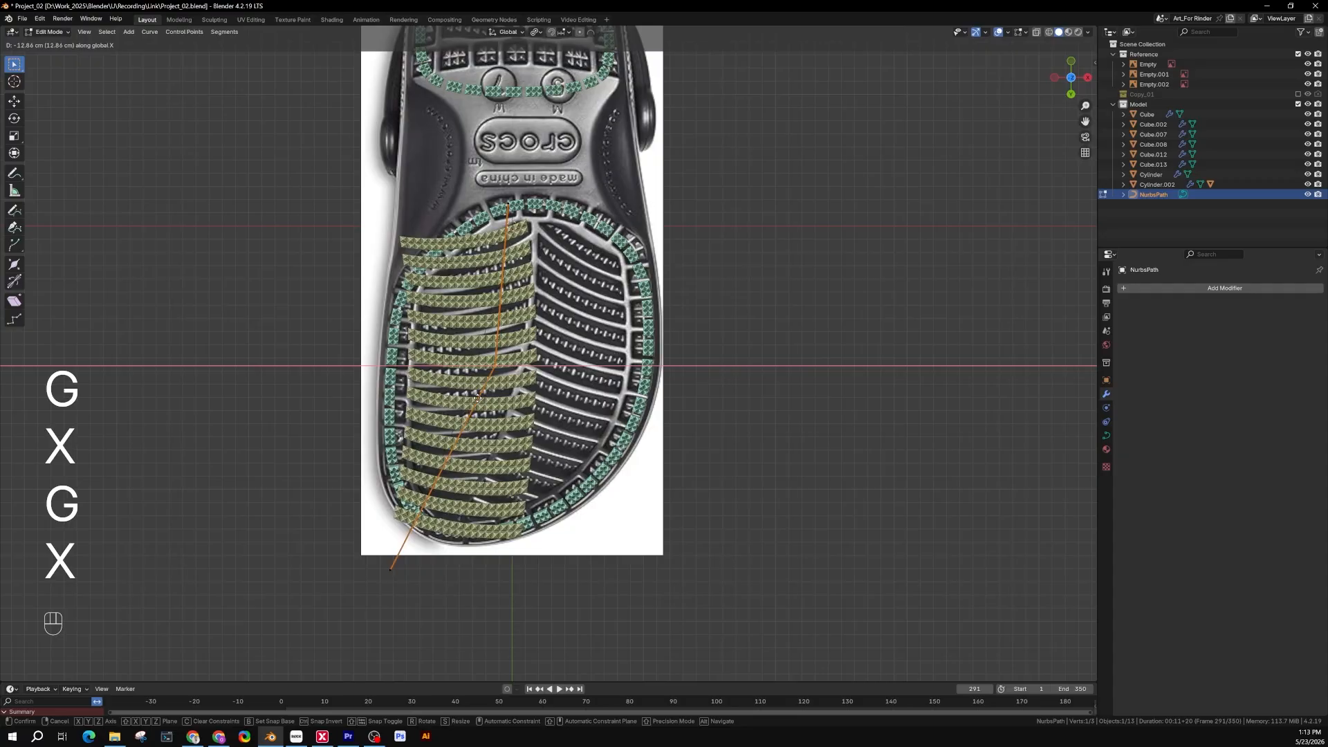
{"action": "left_click", "coordinate": [514, 353]}
{"action": "scroll", "coordinate": [514, 352], "scroll_direction": "up", "scroll_amount": 3}
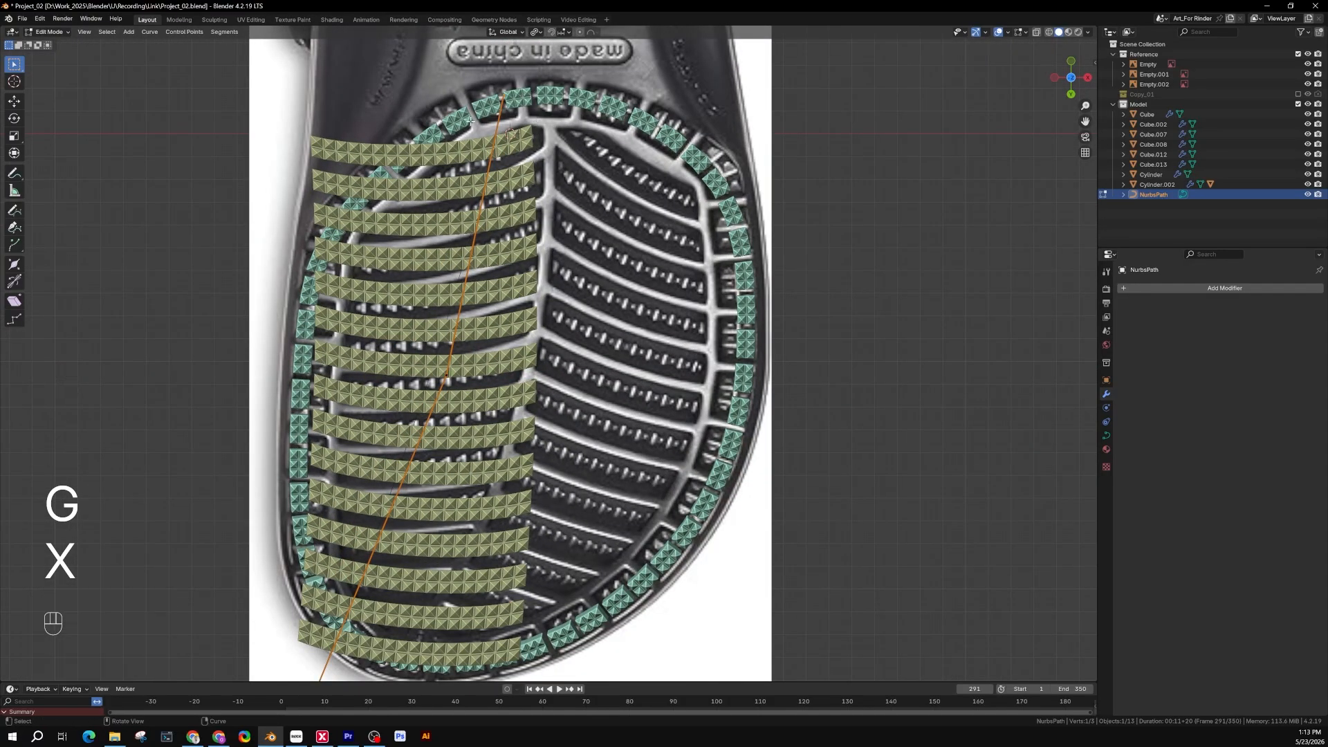
{"action": "key", "text": "g"}
{"action": "key", "text": "x"}
{"action": "left_click", "coordinate": [497, 124]}
{"action": "scroll", "coordinate": [489, 588], "scroll_direction": "down", "scroll_amount": 3}
{"action": "middle_click_drag", "start_coordinate": [490, 588], "coordinate": [479, 366], "text": "shift"}
Step: Move the NURBS path's control point beyond the toe edge about -78.2 cm along X to bend the lower bars
{"action": "left_click", "coordinate": [483, 377]}
{"action": "left_click_drag", "start_coordinate": [279, 420], "coordinate": [395, 482]}
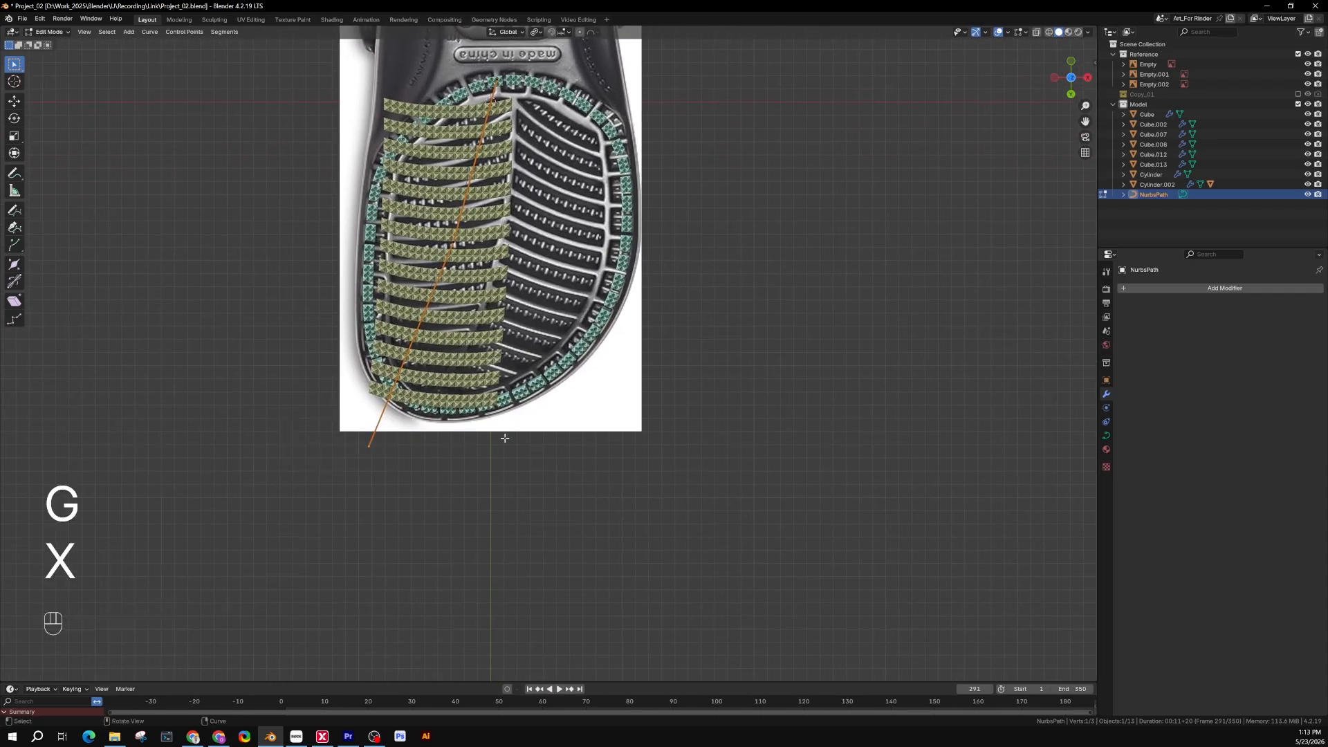
{"action": "key", "text": "g"}
{"action": "key", "text": "x"}
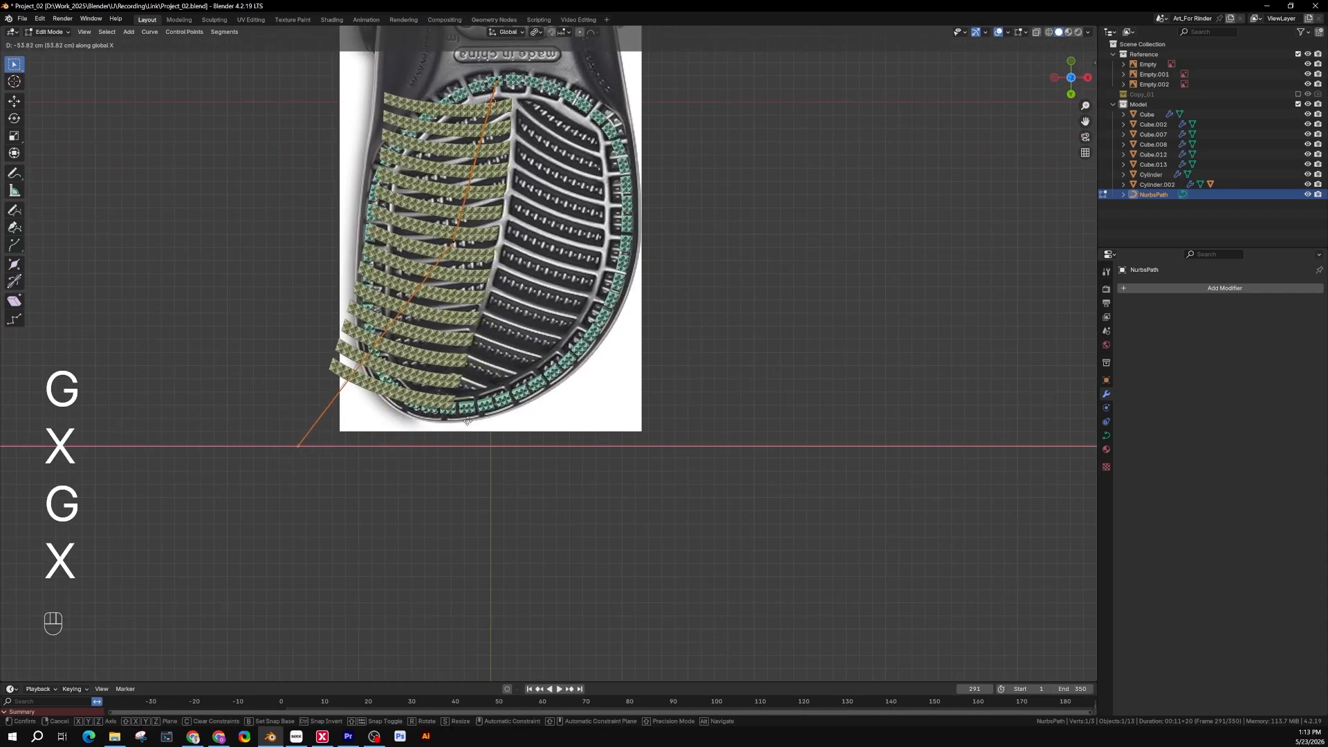
{"action": "left_click", "coordinate": [435, 237]}
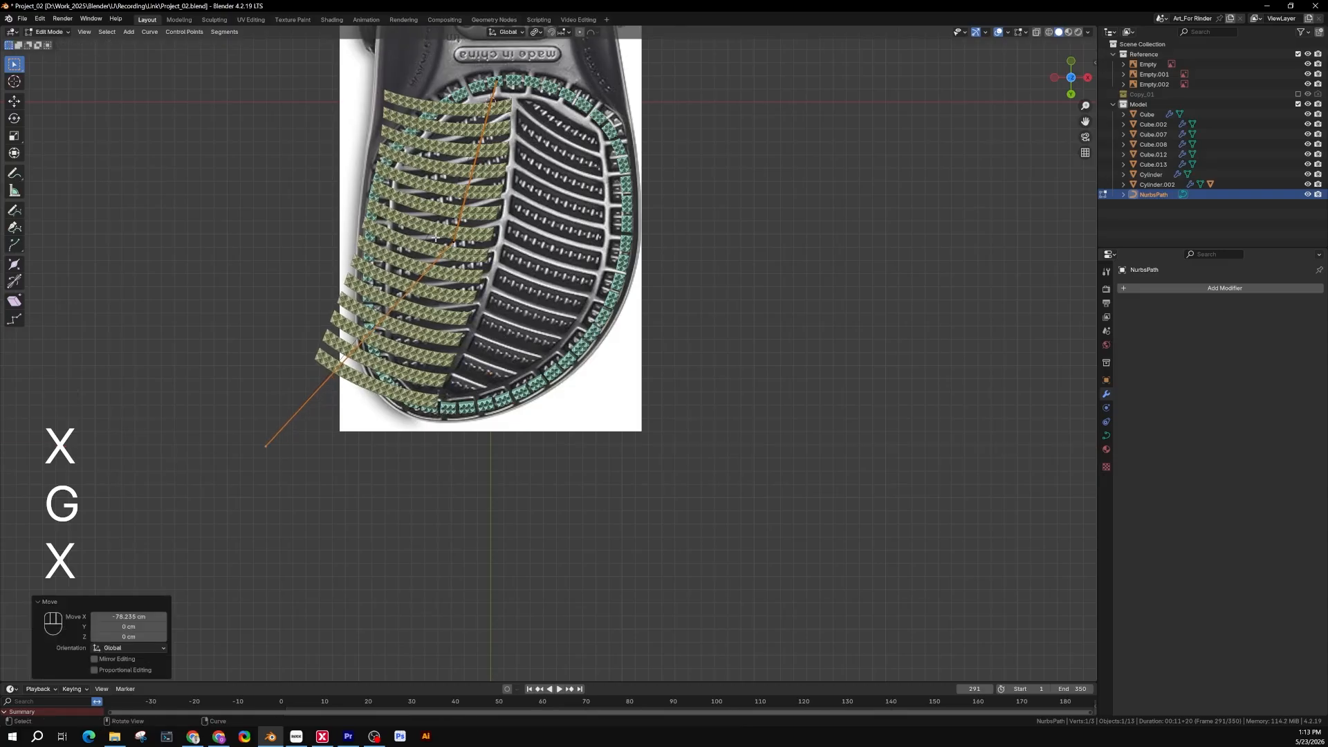
Step: Move the NURBS path's middle control point about 10 cm along X and leave Edit Mode
{"action": "left_click_drag", "start_coordinate": [420, 264], "coordinate": [416, 269]}
{"action": "key", "text": "g"}
{"action": "key", "text": "x"}
{"action": "left_click", "coordinate": [430, 272]}
{"action": "scroll", "coordinate": [430, 271], "scroll_direction": "down", "scroll_amount": 2}
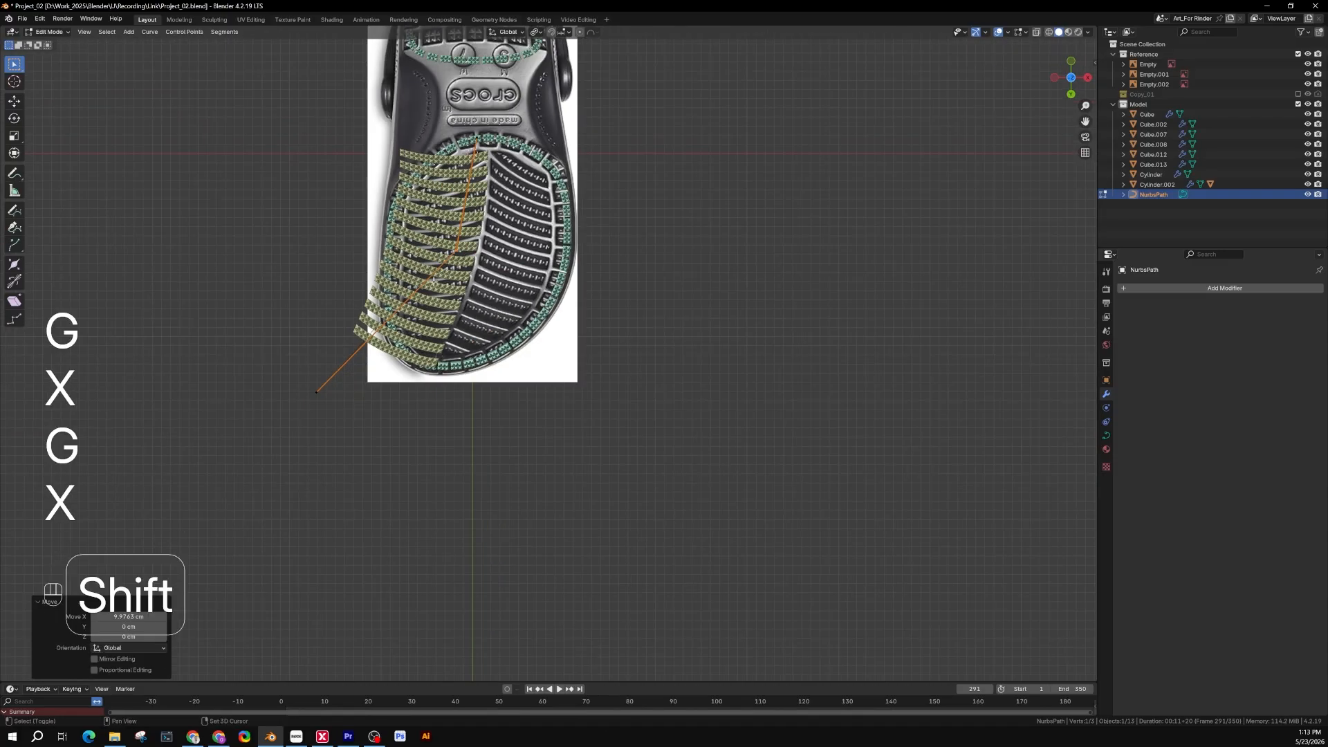
{"action": "middle_click_drag", "start_coordinate": [450, 229], "coordinate": [446, 285], "text": "shift"}
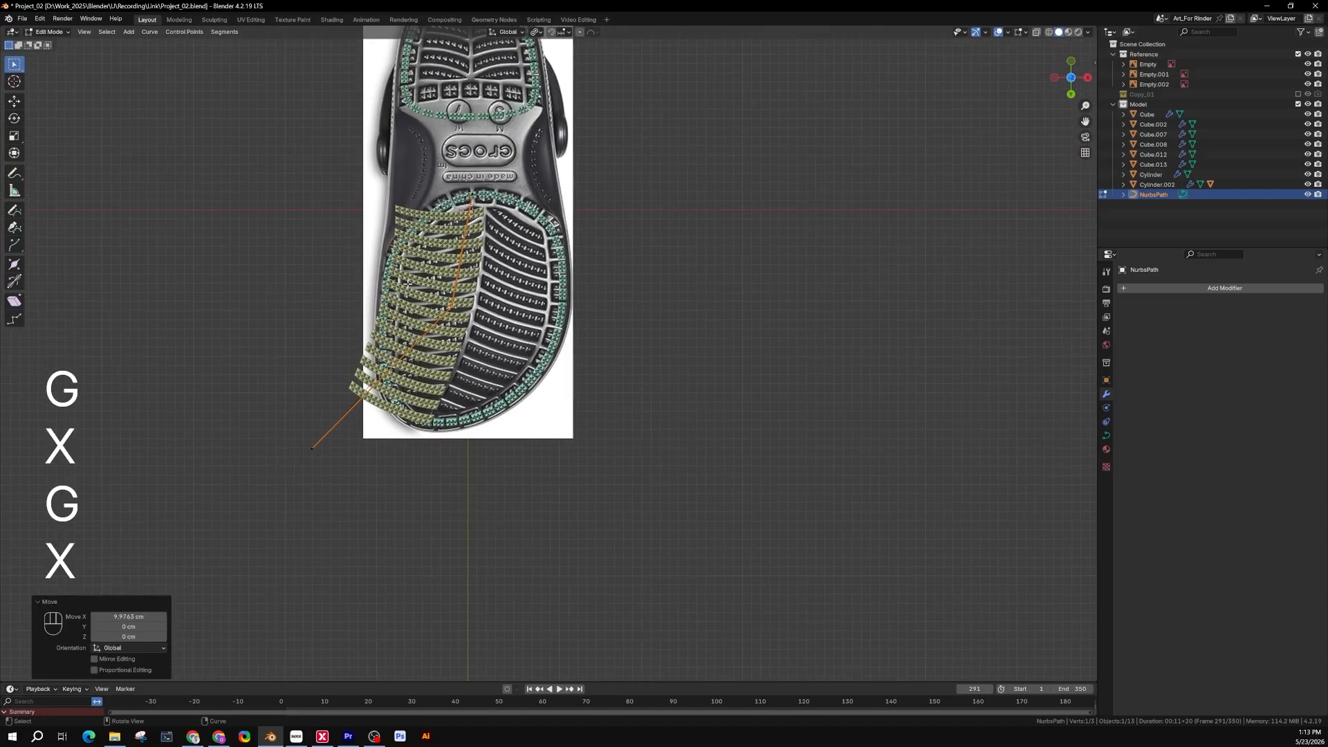
{"action": "scroll", "coordinate": [444, 266], "scroll_direction": "up", "scroll_amount": 2}
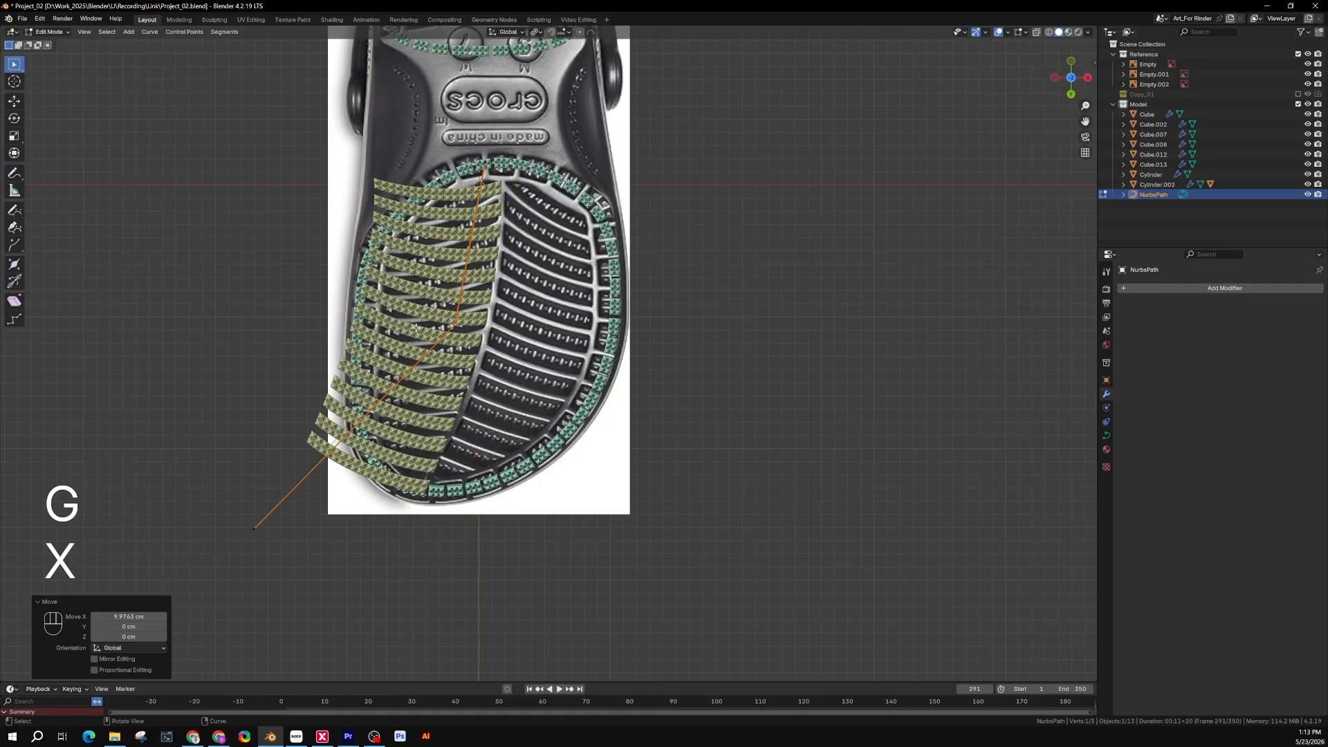
{"action": "key", "text": "Tab"}
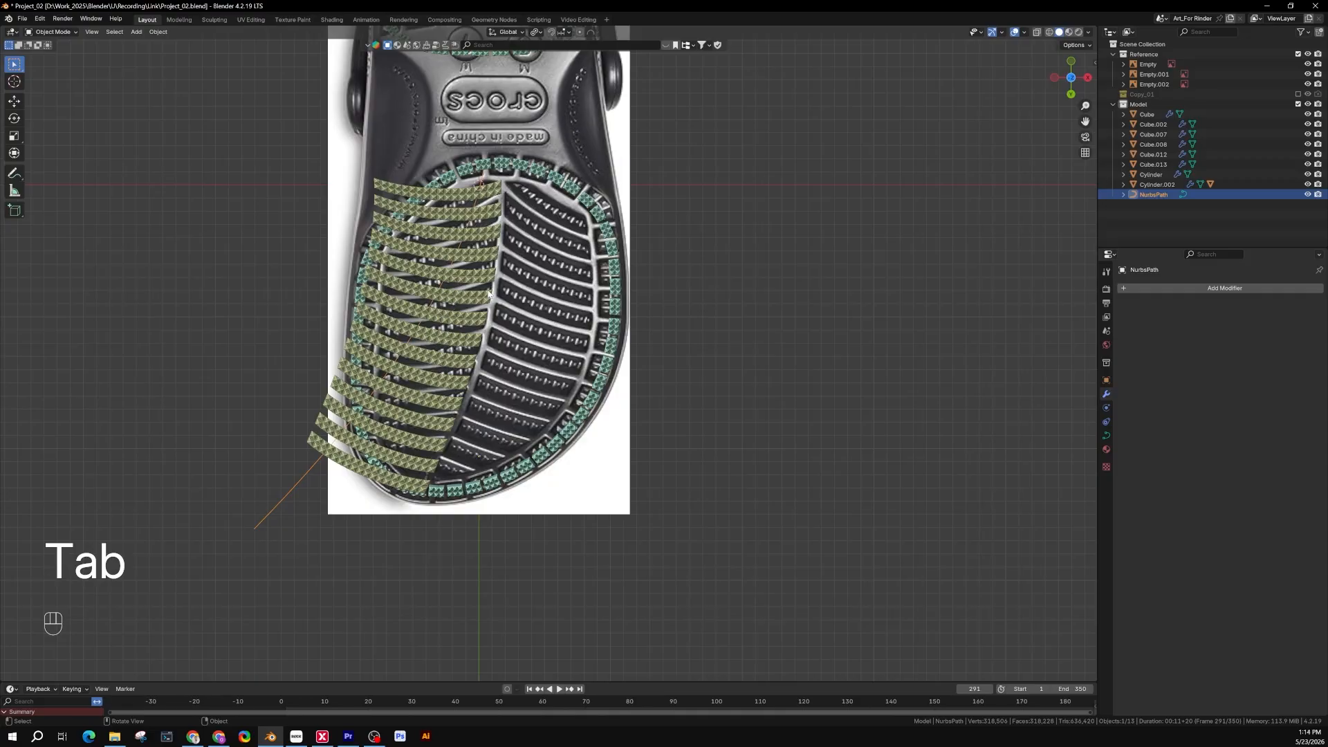
Step: Duplicate the curved studded bars together with their NURBS path about 100.8 cm along X onto the other half of the forefoot
{"action": "scroll", "coordinate": [327, 453], "scroll_direction": "up", "scroll_amount": 2}
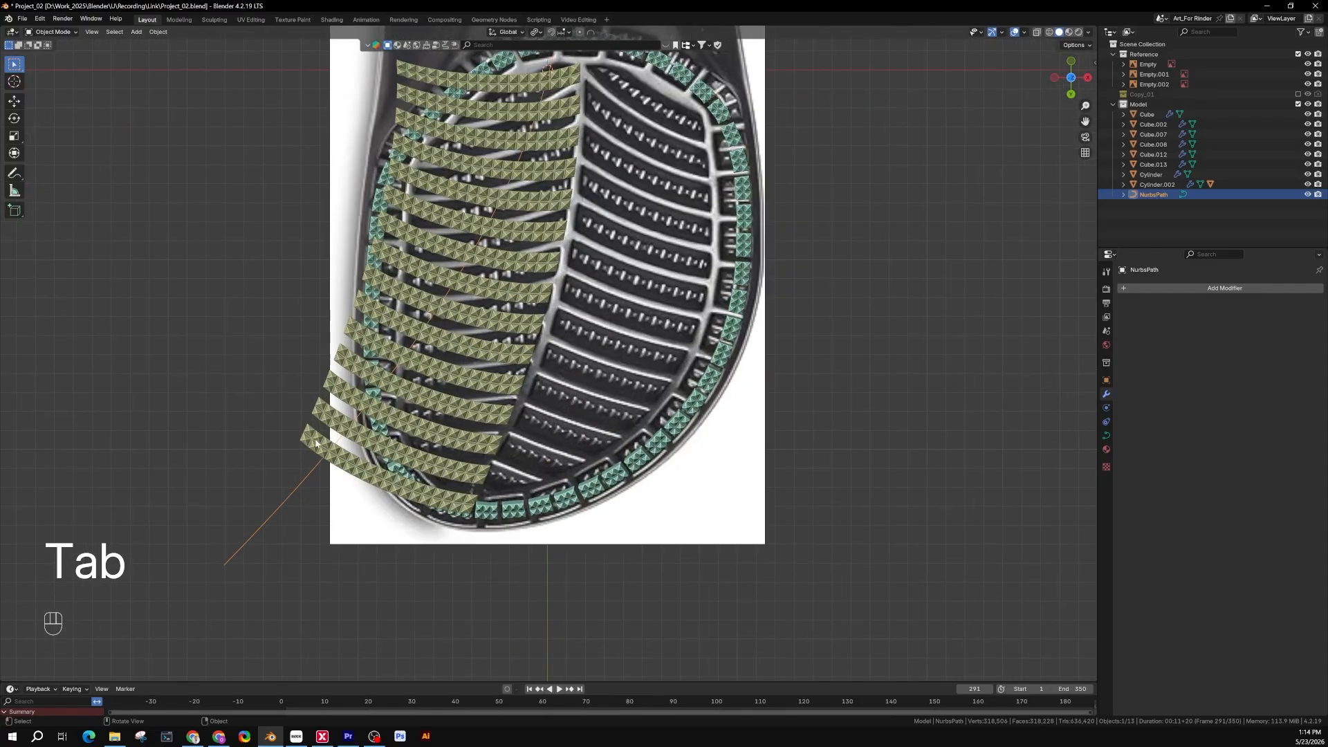
{"action": "left_click", "coordinate": [316, 443]}
{"action": "left_click", "coordinate": [306, 475], "text": "shift"}
{"action": "scroll", "coordinate": [318, 475], "scroll_direction": "down", "scroll_amount": 2}
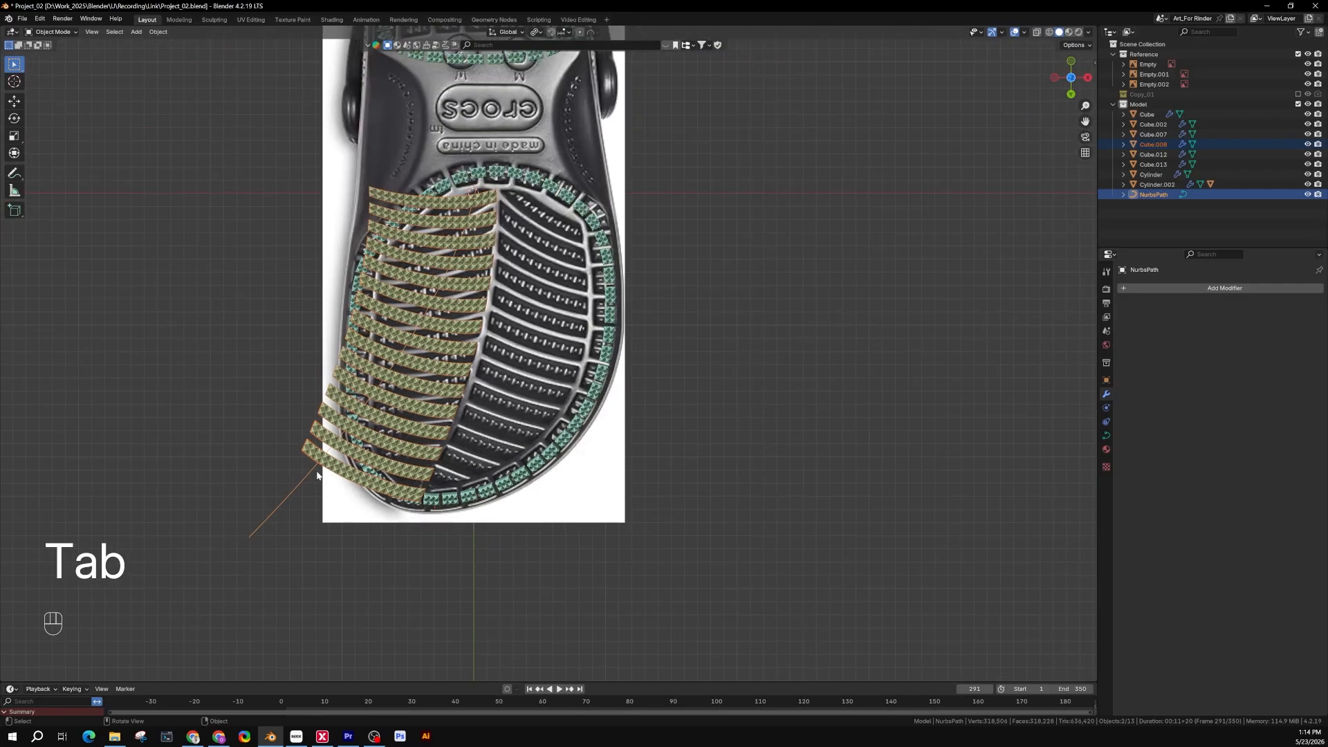
{"action": "middle_click_drag", "start_coordinate": [318, 476], "coordinate": [263, 508], "text": "shift"}
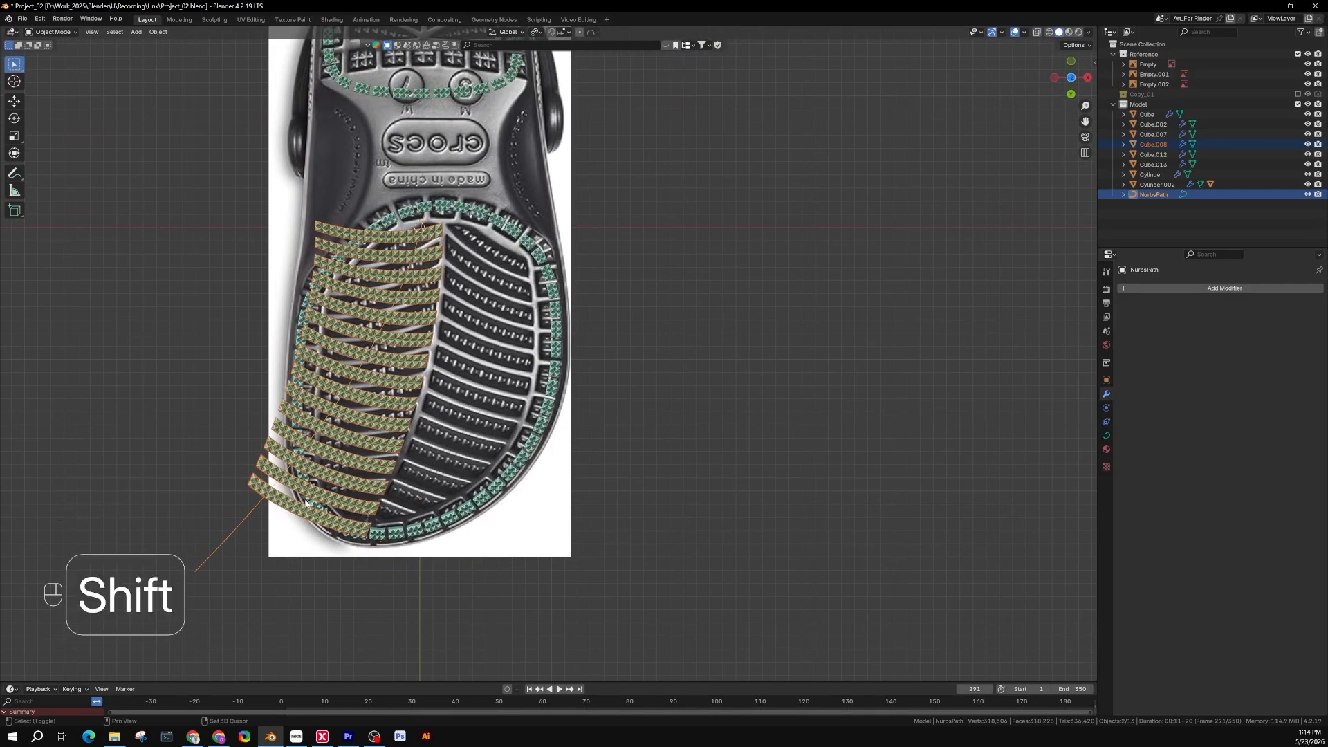
{"action": "key", "text": "shift+d"}
{"action": "key", "text": "x"}
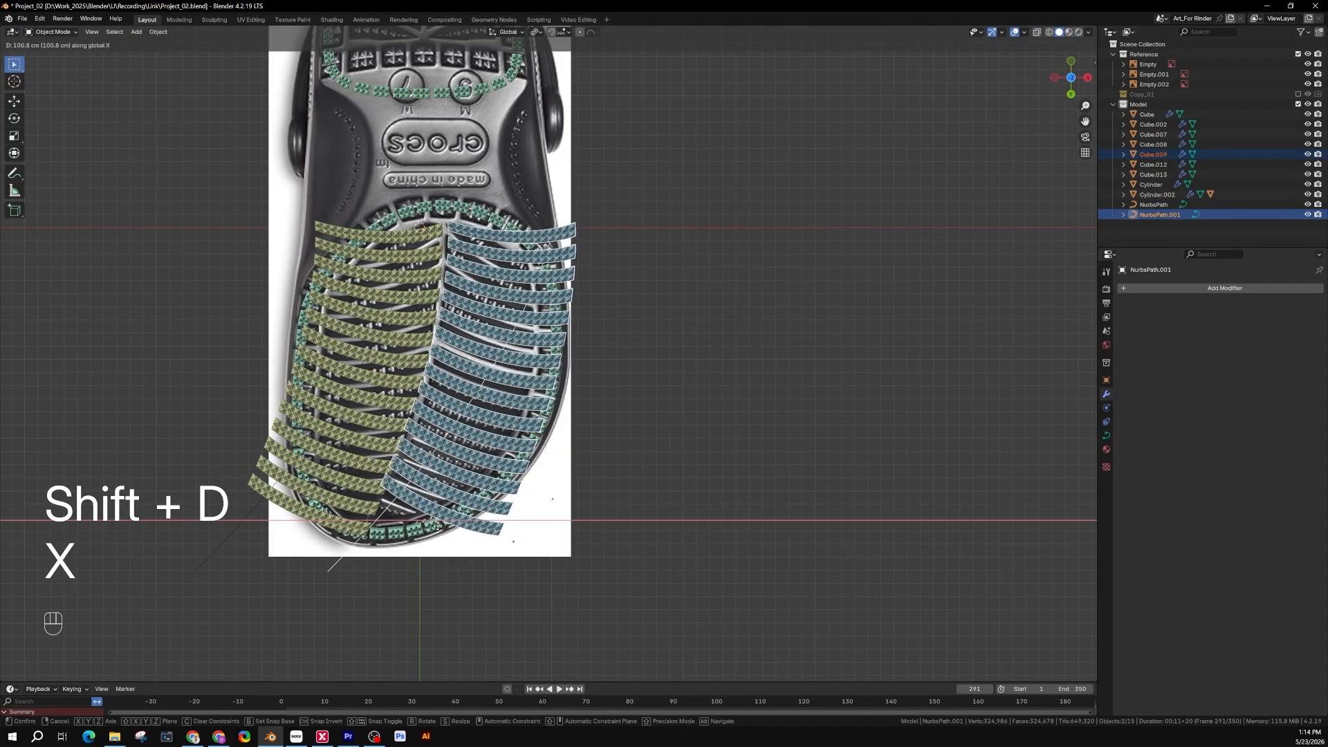
{"action": "left_click", "coordinate": [437, 524]}
Step: Move the duplicated NURBS path's toe-end control point about 21.7 cm along X to fit the second set of bars
{"action": "scroll", "coordinate": [461, 184], "scroll_direction": "up", "scroll_amount": 3}
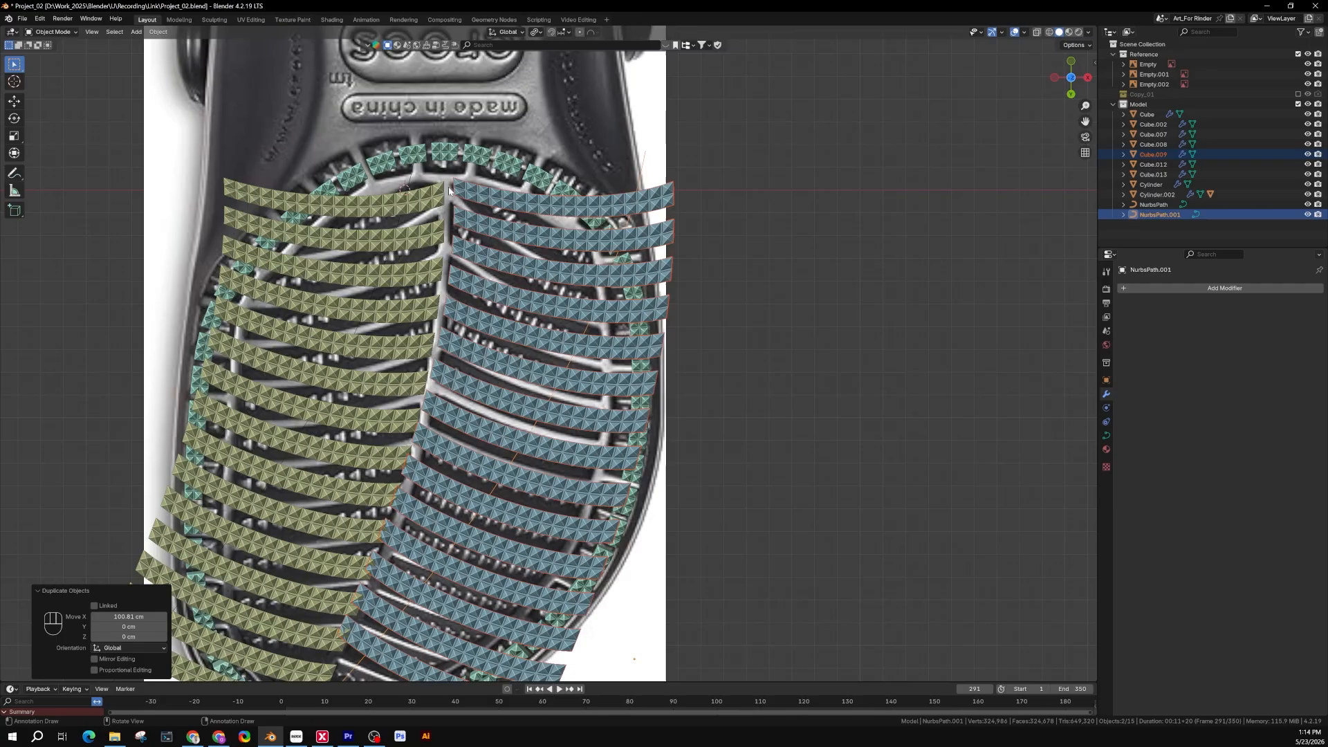
{"action": "scroll", "coordinate": [445, 213], "scroll_direction": "down", "scroll_amount": 3}
{"action": "middle_click_drag", "start_coordinate": [645, 312], "coordinate": [641, 288], "text": "shift"}
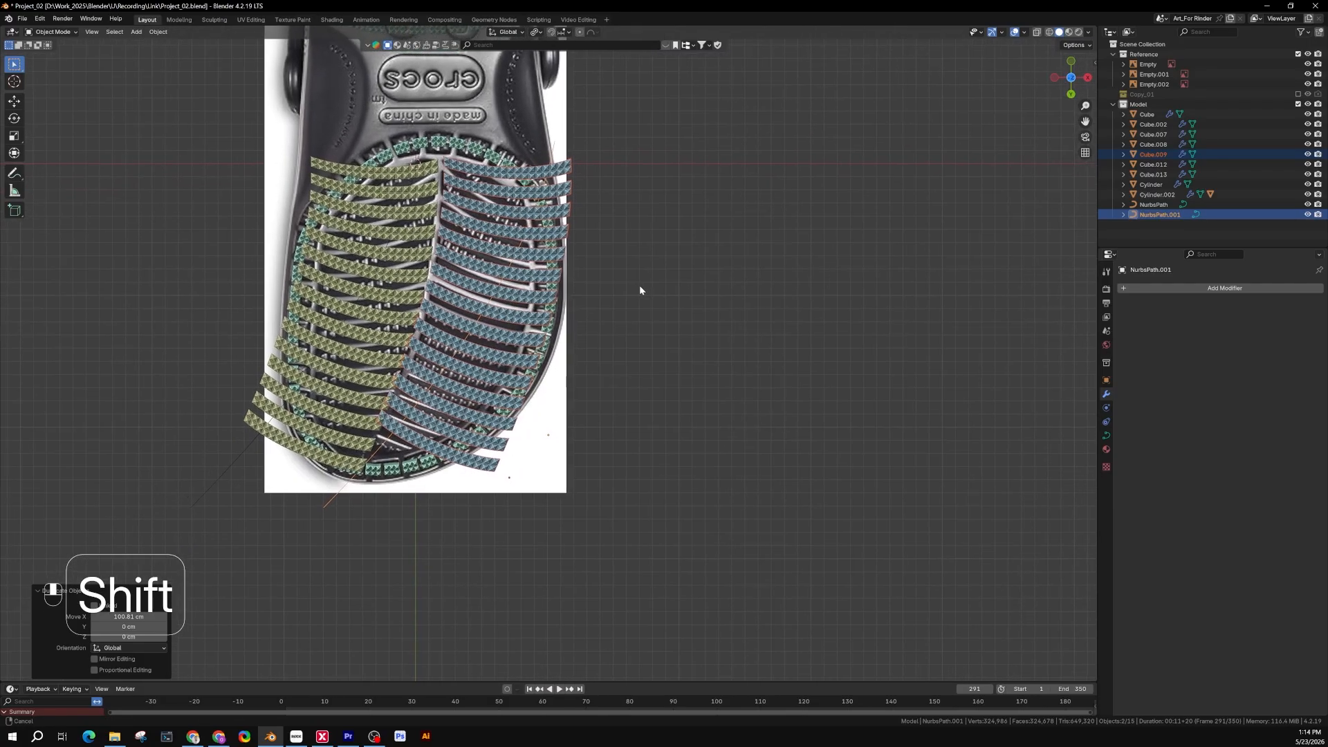
{"action": "scroll", "coordinate": [430, 166], "scroll_direction": "up", "scroll_amount": 3}
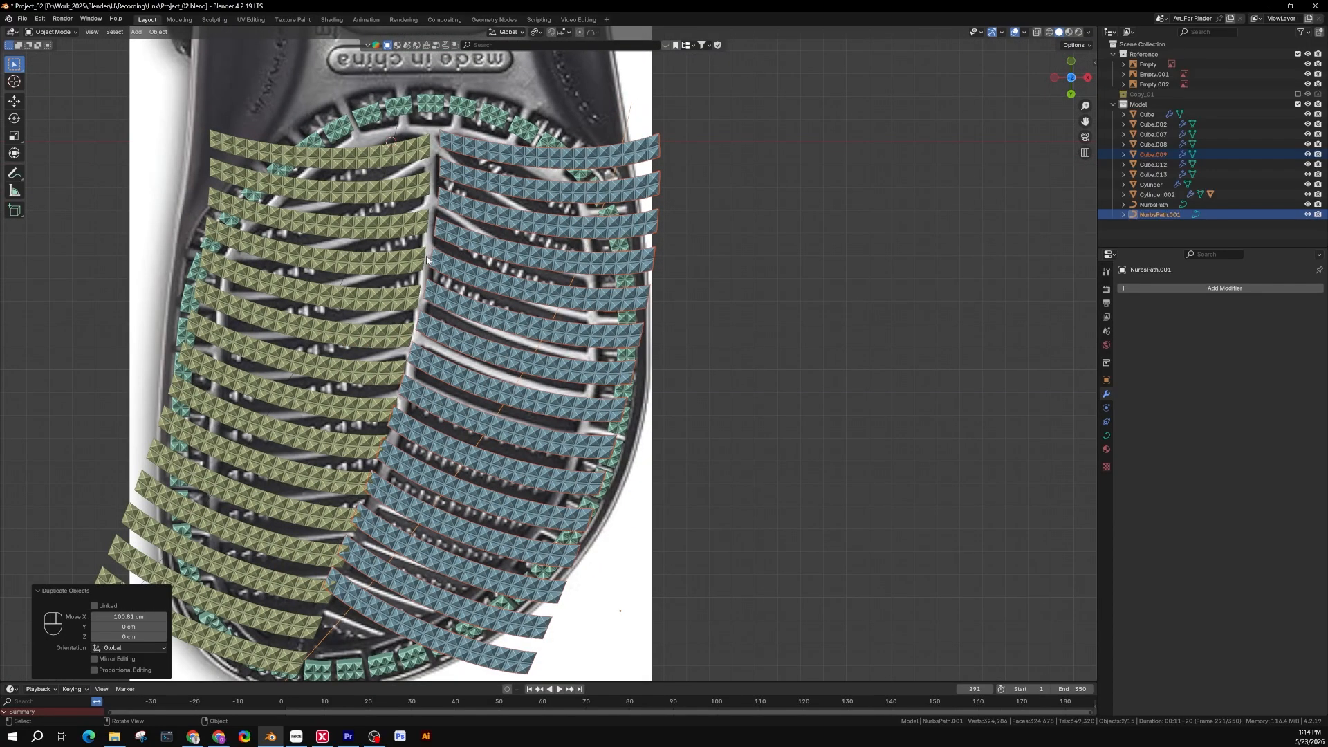
{"action": "scroll", "coordinate": [417, 366], "scroll_direction": "down", "scroll_amount": 2}
{"action": "middle_click_drag", "start_coordinate": [607, 387], "coordinate": [552, 298], "text": "shift"}
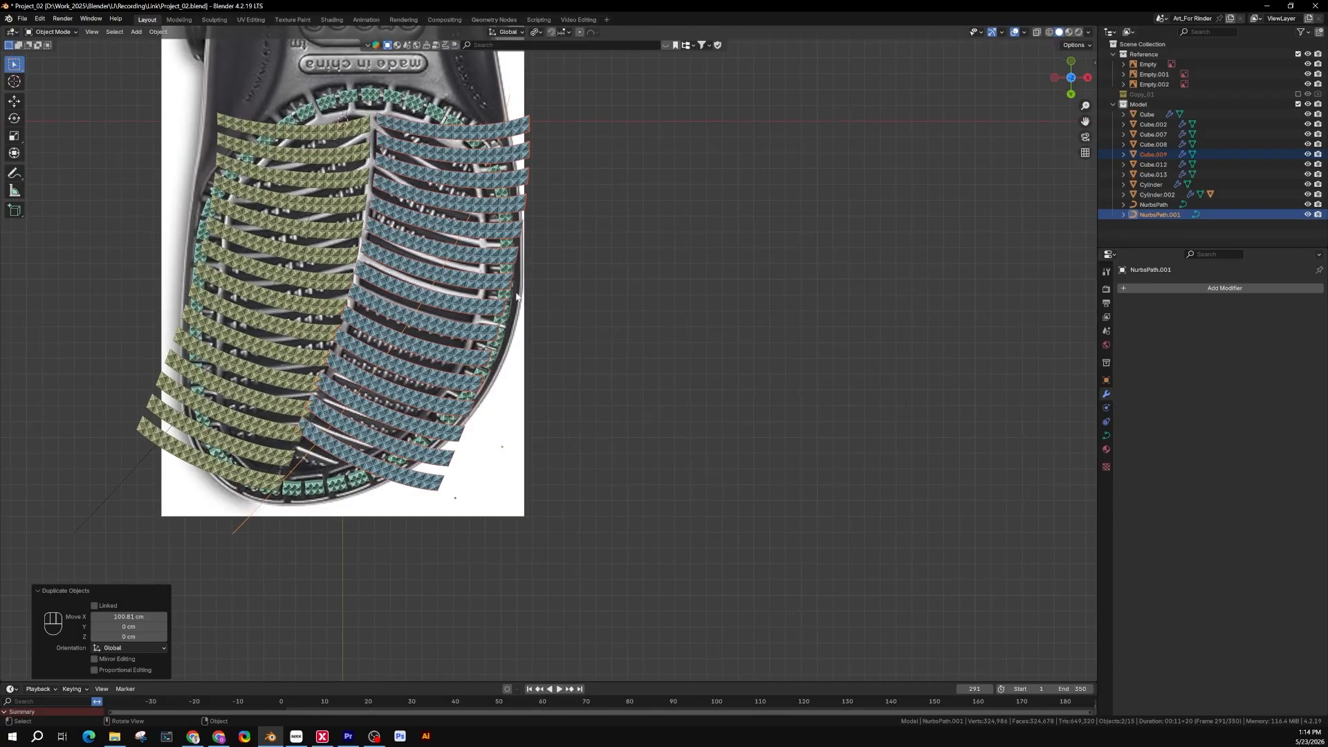
{"action": "middle_click_drag", "start_coordinate": [468, 276], "coordinate": [595, 309], "text": "shift"}
{"action": "left_click", "coordinate": [335, 537]}
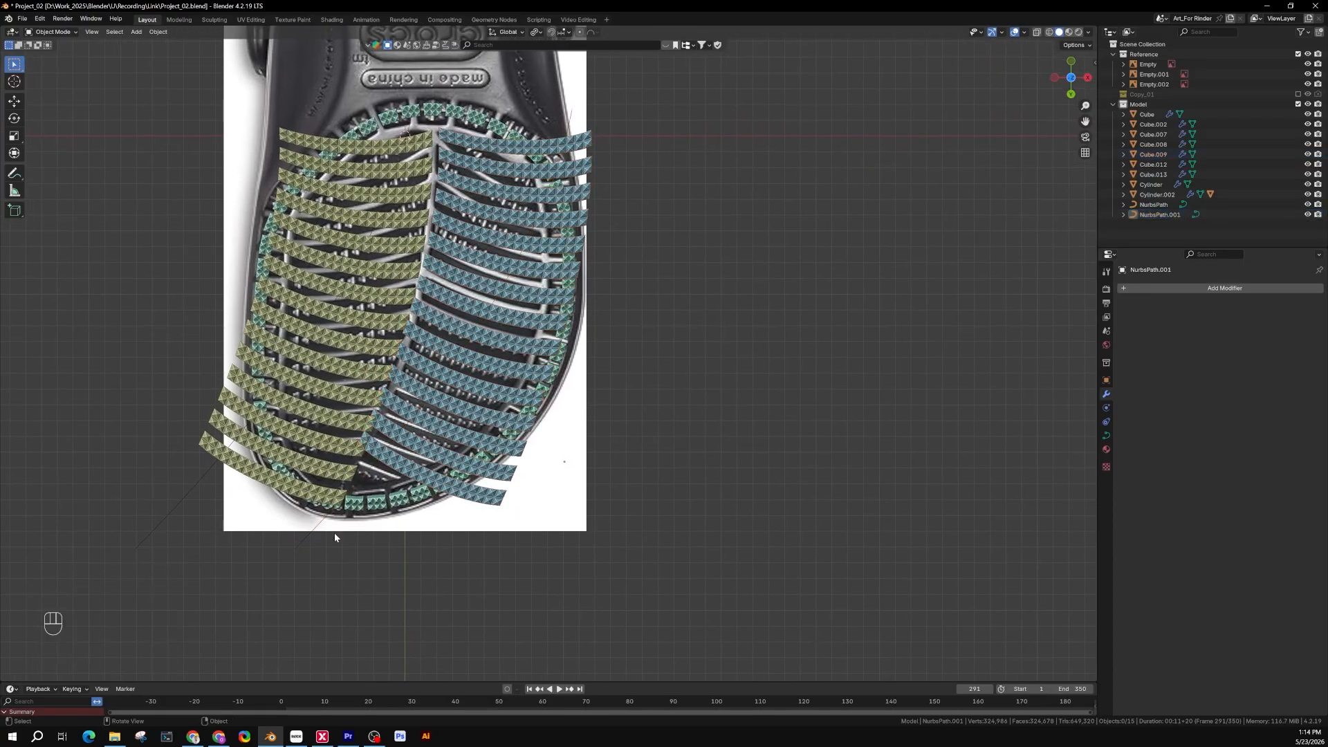
{"action": "left_click", "coordinate": [304, 543]}
{"action": "key", "text": "Tab"}
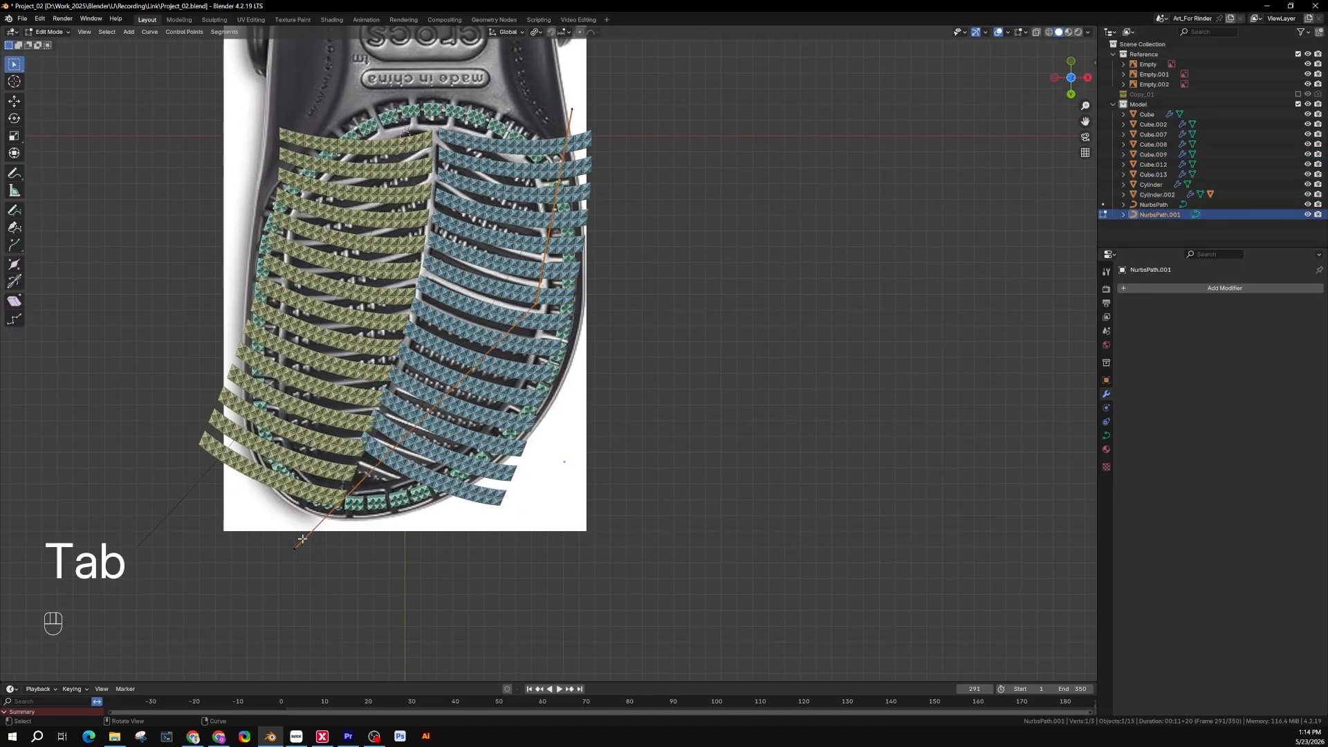
{"action": "key", "text": "g"}
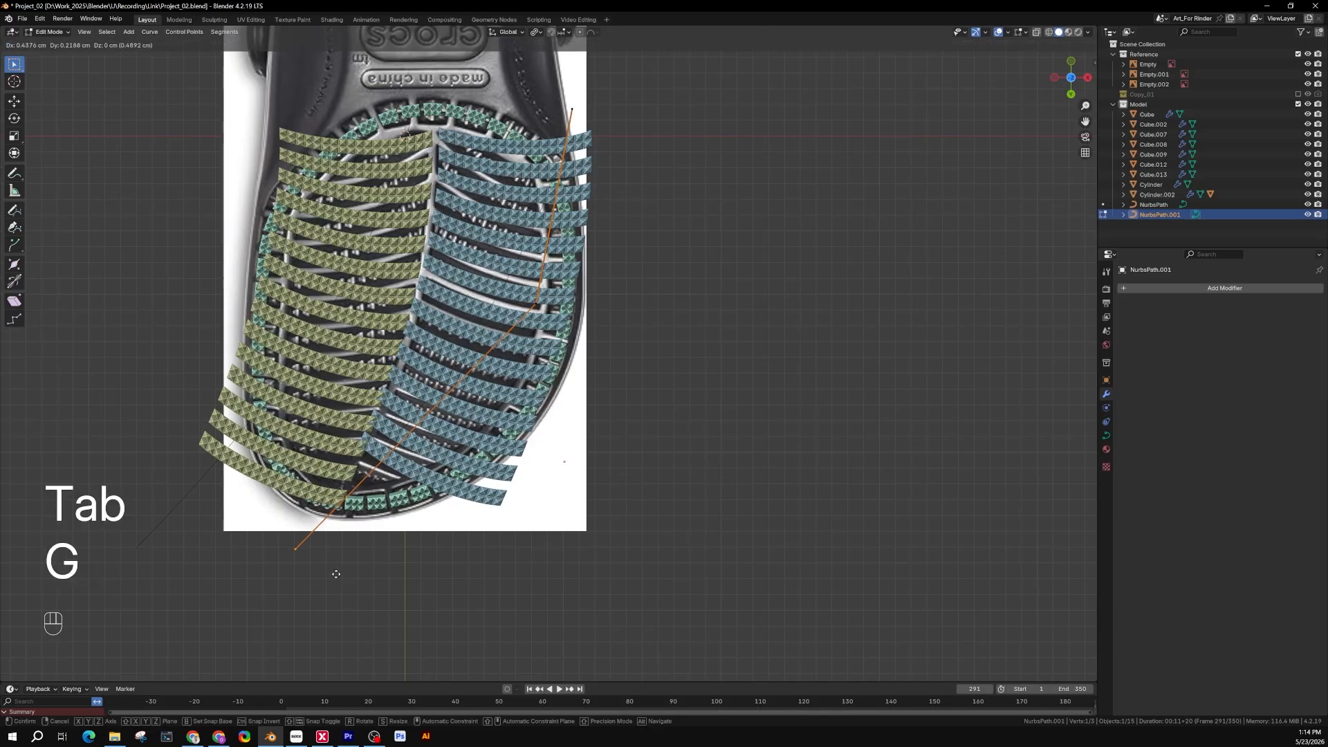
{"action": "key", "text": "x"}
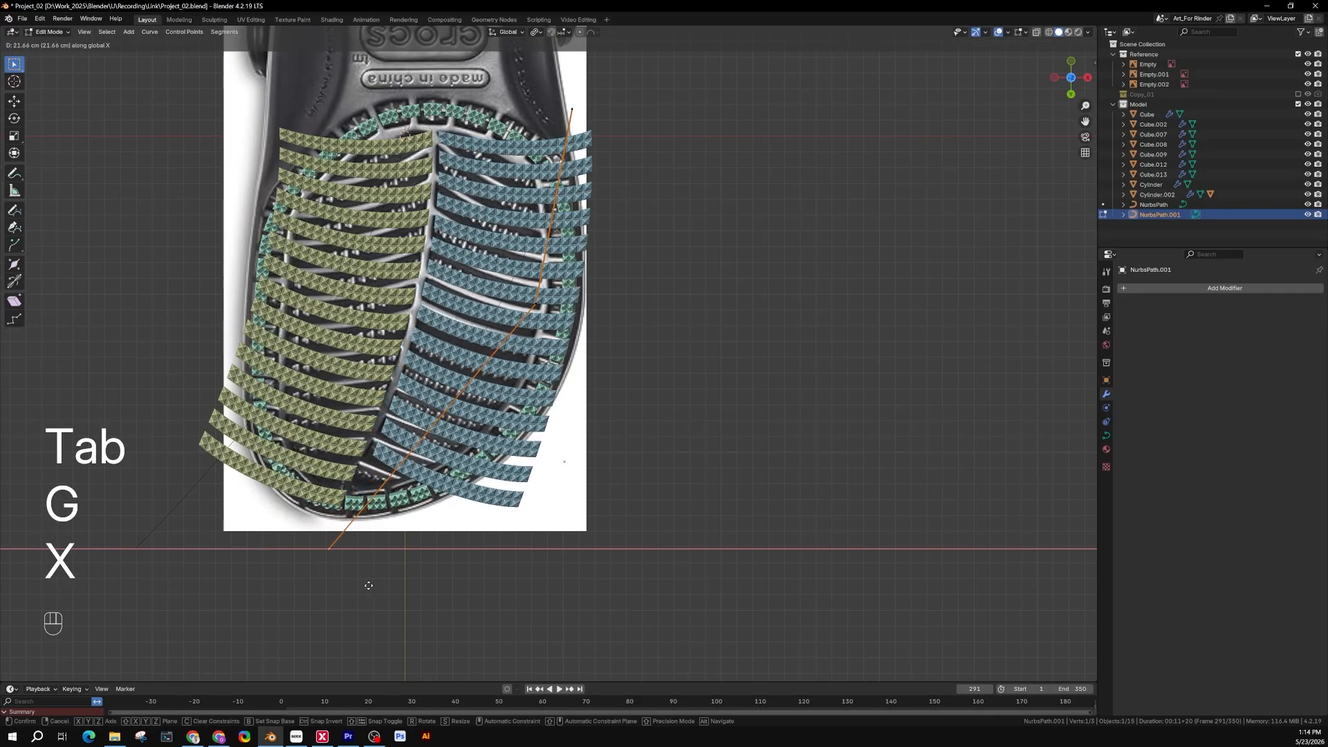
{"action": "left_click", "coordinate": [369, 586]}
{"action": "key", "text": "Tab"}
{"action": "left_click", "coordinate": [483, 611]}
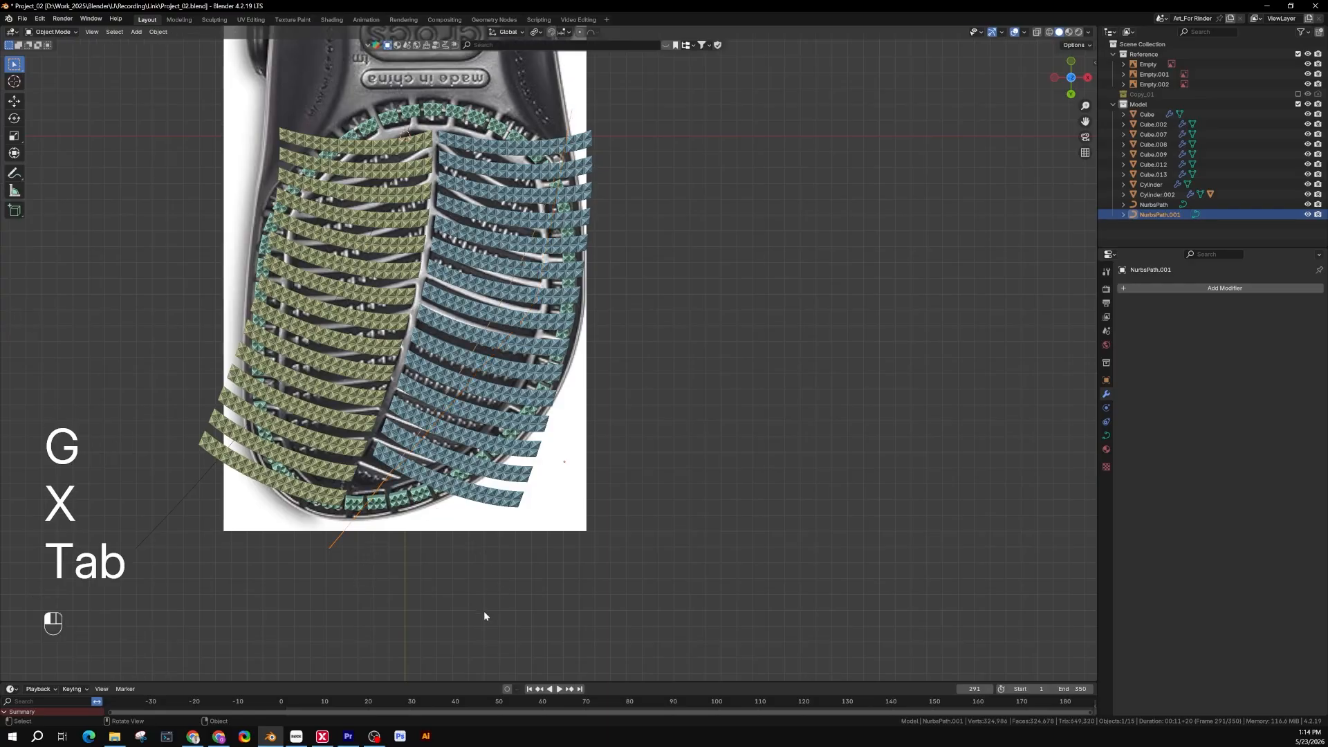
Step: Increase the Array modifier's count on the duplicated blue bars by one to add a row at the toe
{"action": "left_click", "coordinate": [392, 470]}
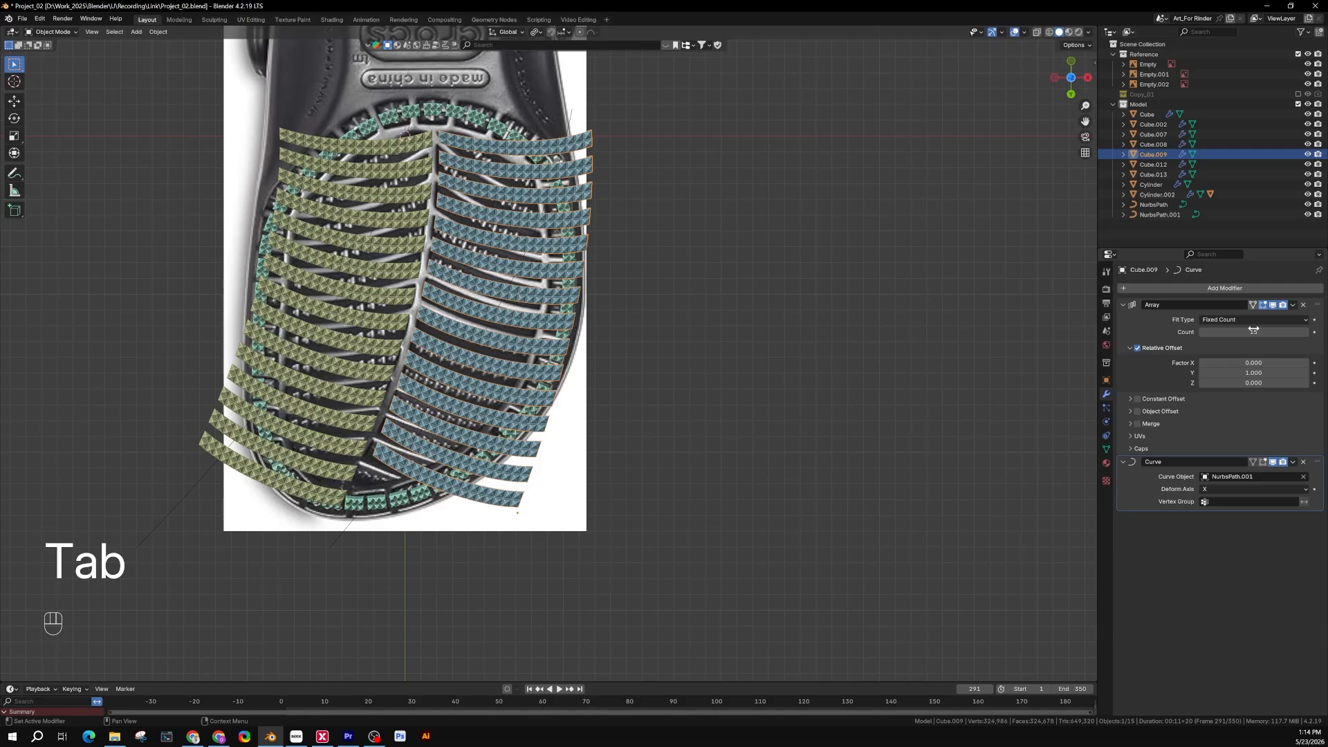
{"action": "left_click", "coordinate": [1307, 333]}
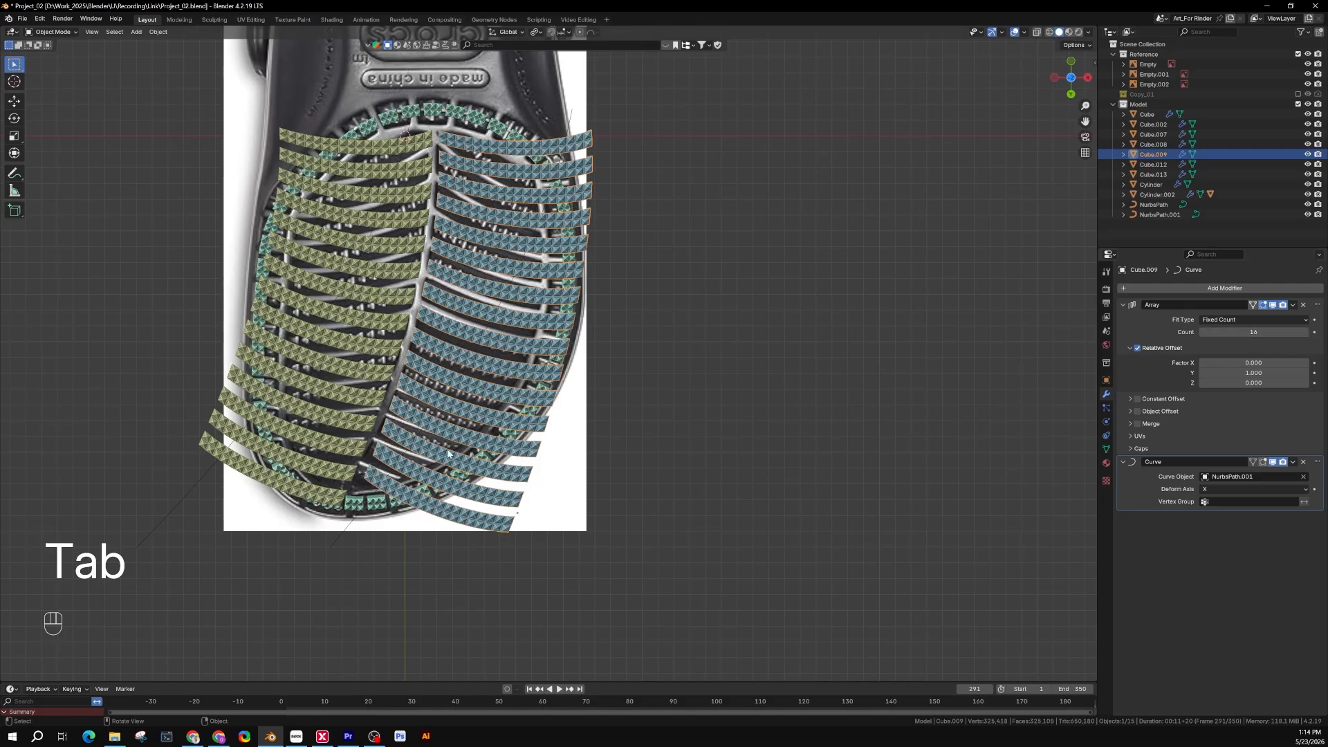
{"action": "middle_click_drag", "start_coordinate": [378, 477], "coordinate": [671, 375], "text": "shift"}
{"action": "scroll", "coordinate": [583, 390], "scroll_direction": "up", "scroll_amount": 2}
{"action": "middle_click_drag", "start_coordinate": [471, 328], "coordinate": [715, 374]}
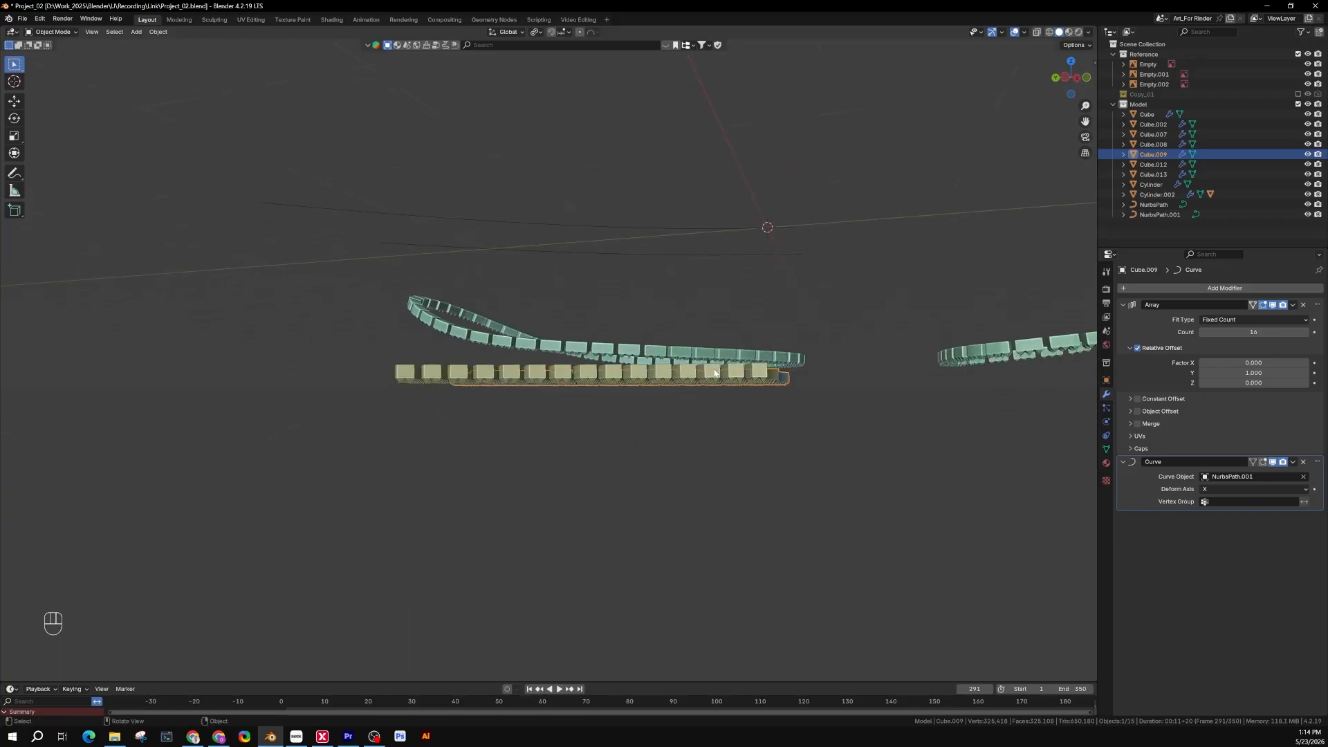
{"action": "middle_click_drag", "start_coordinate": [432, 325], "coordinate": [592, 468]}
{"action": "key", "text": "ctrl+KP_7"}
Step: Duplicate both studded bar arrays and both NURBS paths in place and move the copies to the Copy_01 collection
{"action": "scroll", "coordinate": [498, 447], "scroll_direction": "up", "scroll_amount": 2}
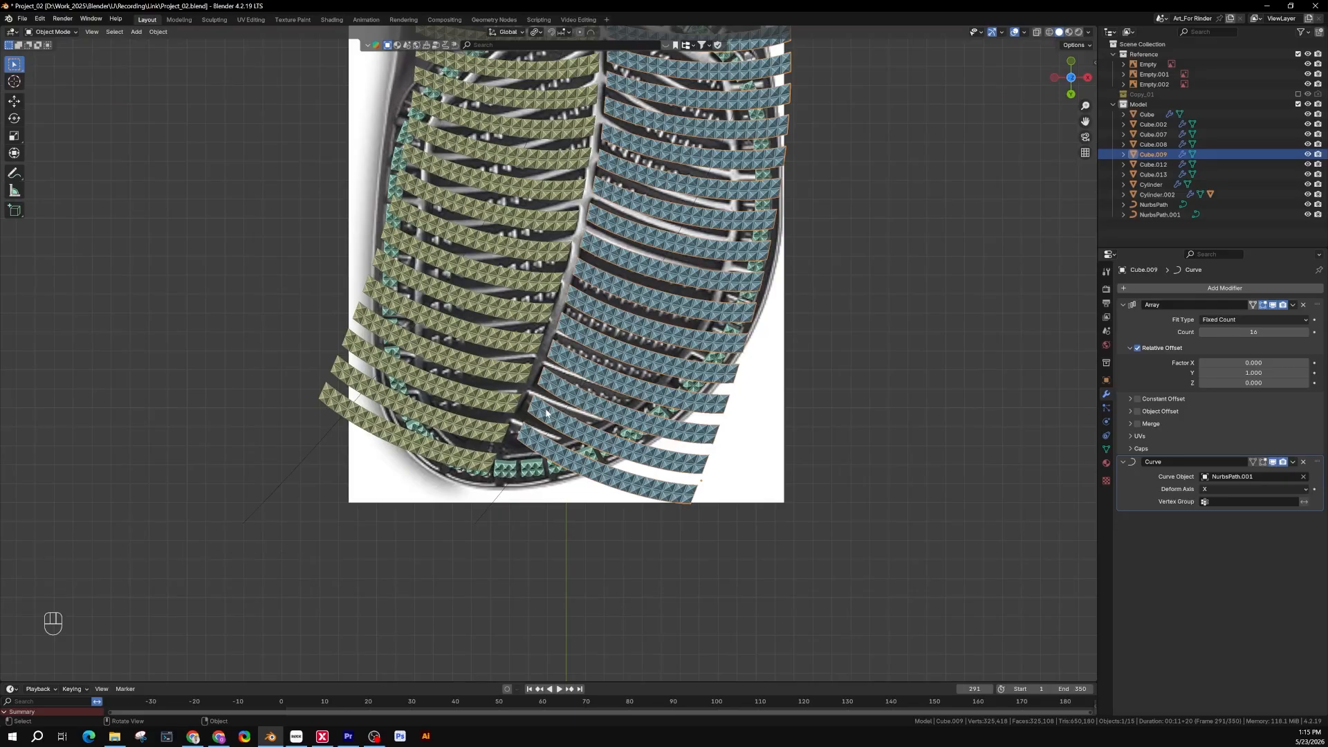
{"action": "middle_click_drag", "start_coordinate": [546, 415], "coordinate": [537, 386], "text": "shift"}
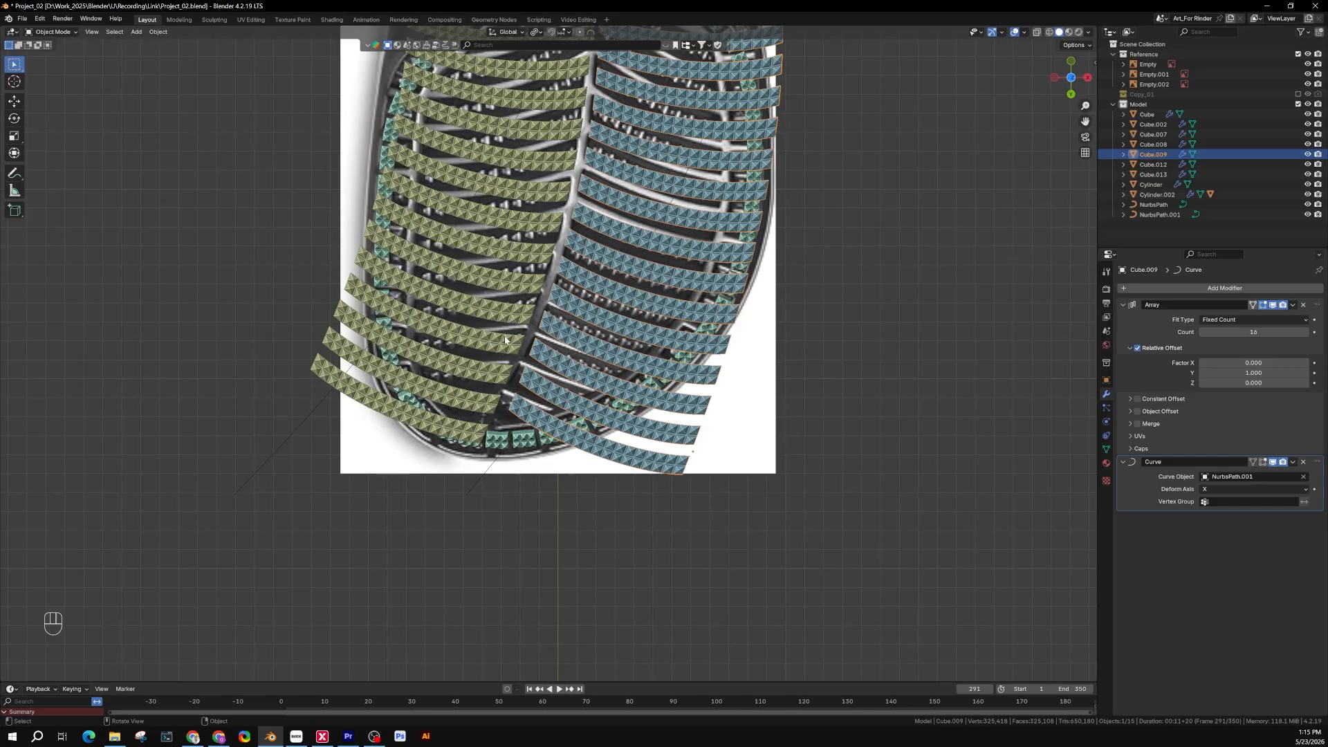
{"action": "key", "text": "shift"}
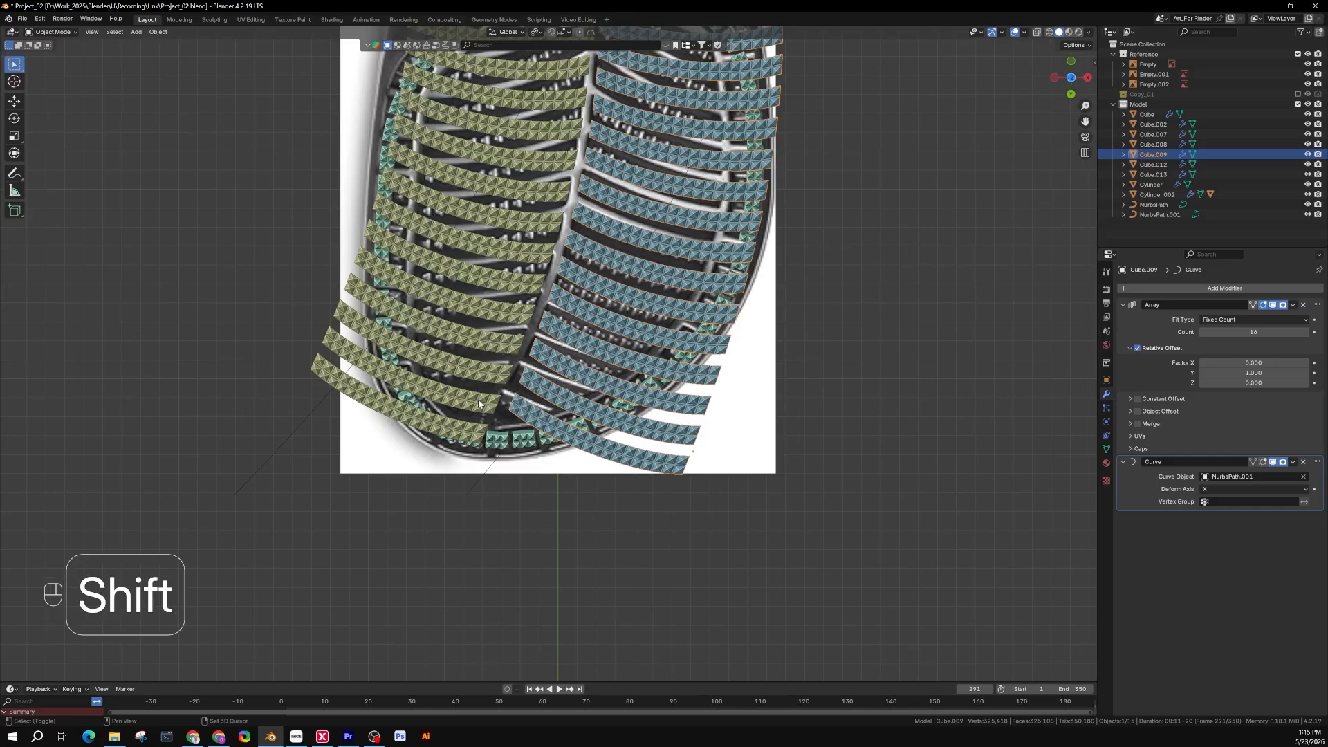
{"action": "left_click", "coordinate": [479, 406], "text": "shift"}
{"action": "left_click", "coordinate": [473, 488], "text": "shift"}
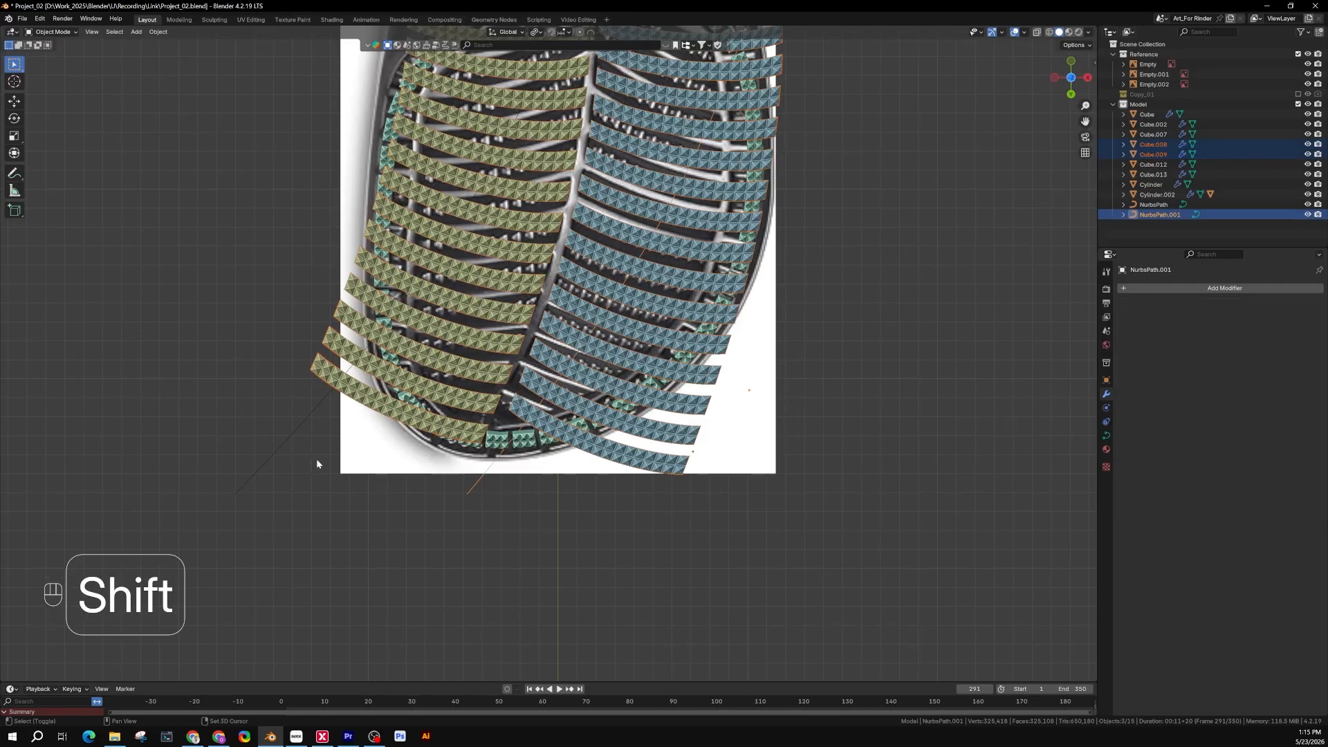
{"action": "left_click", "coordinate": [277, 453], "text": "shift"}
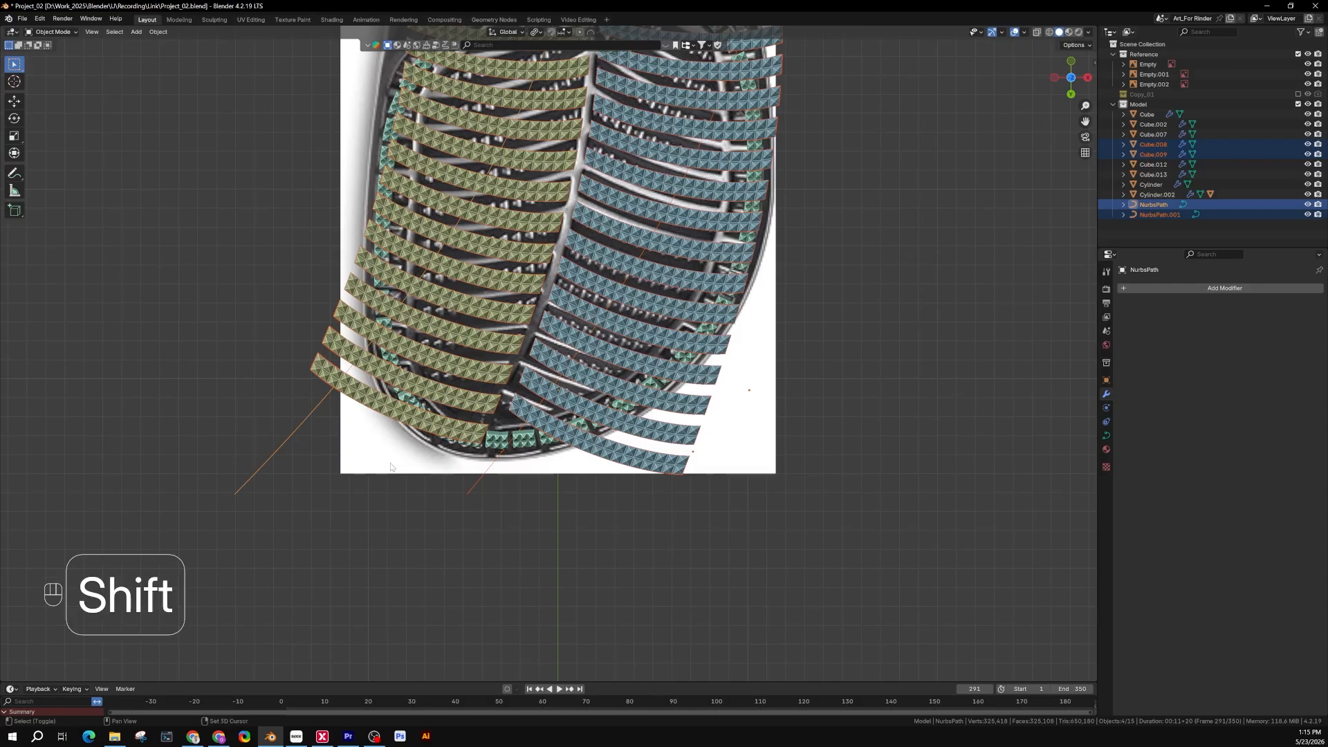
{"action": "key", "text": "shift+d"}
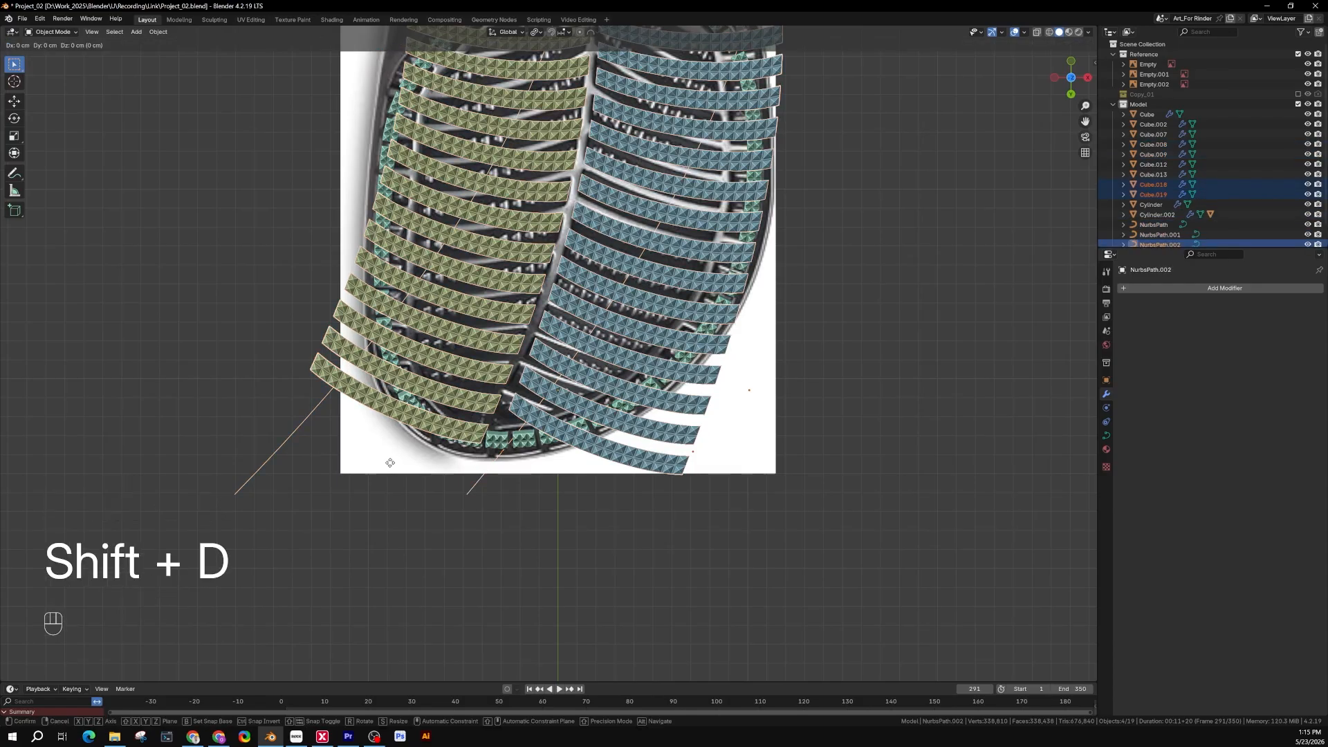
{"action": "key", "text": "Return"}
{"action": "key", "text": "m"}
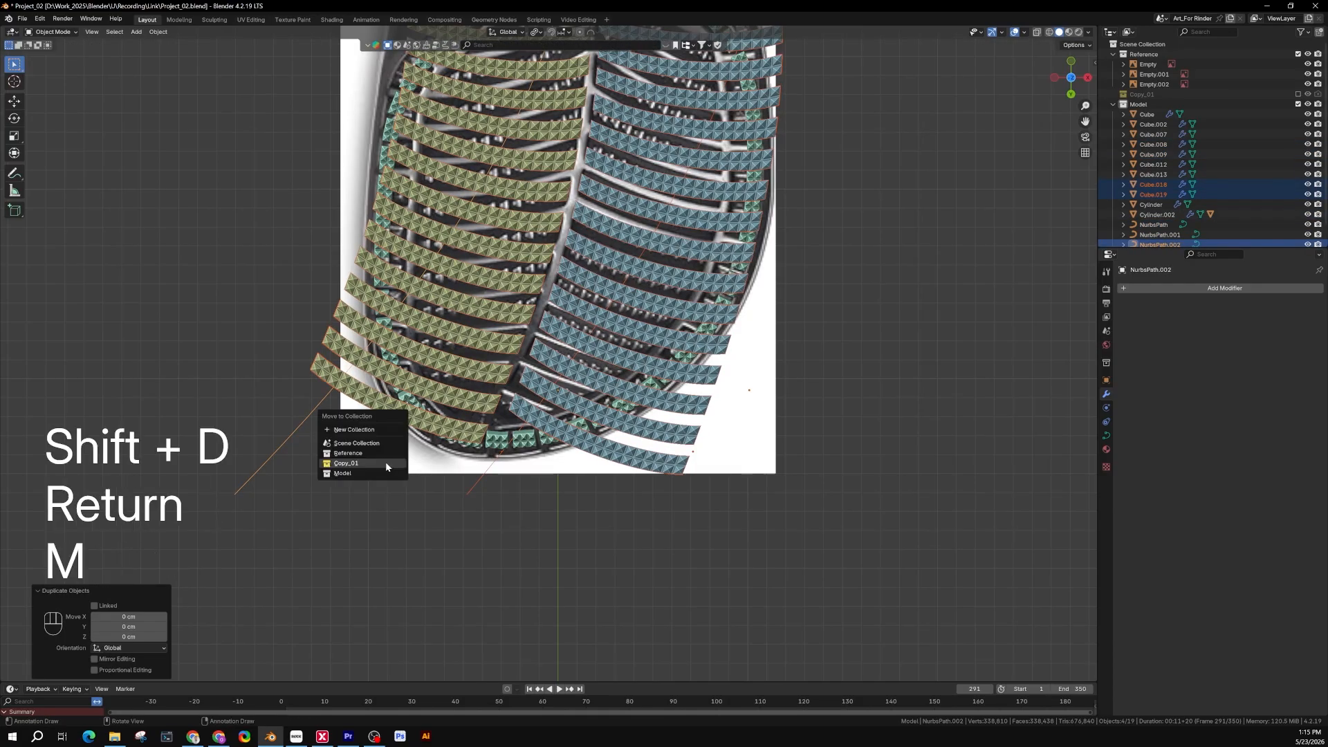
{"action": "left_click", "coordinate": [375, 463]}
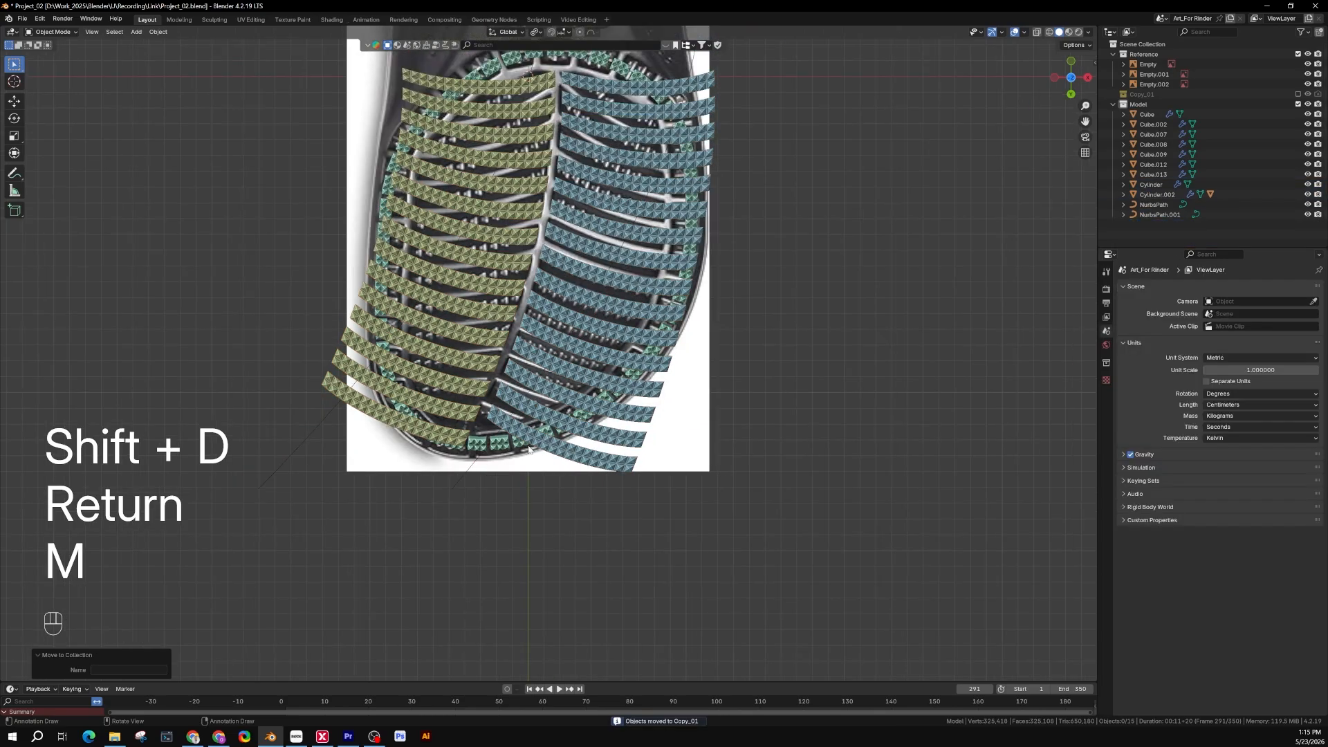
Step: Apply the Array modifier on the blue studded bars, keeping their Curve modifier
{"action": "scroll", "coordinate": [528, 448], "scroll_direction": "up", "scroll_amount": 1}
{"action": "left_click", "coordinate": [531, 444]}
{"action": "middle_click_drag", "start_coordinate": [531, 445], "coordinate": [562, 533], "text": "shift"}
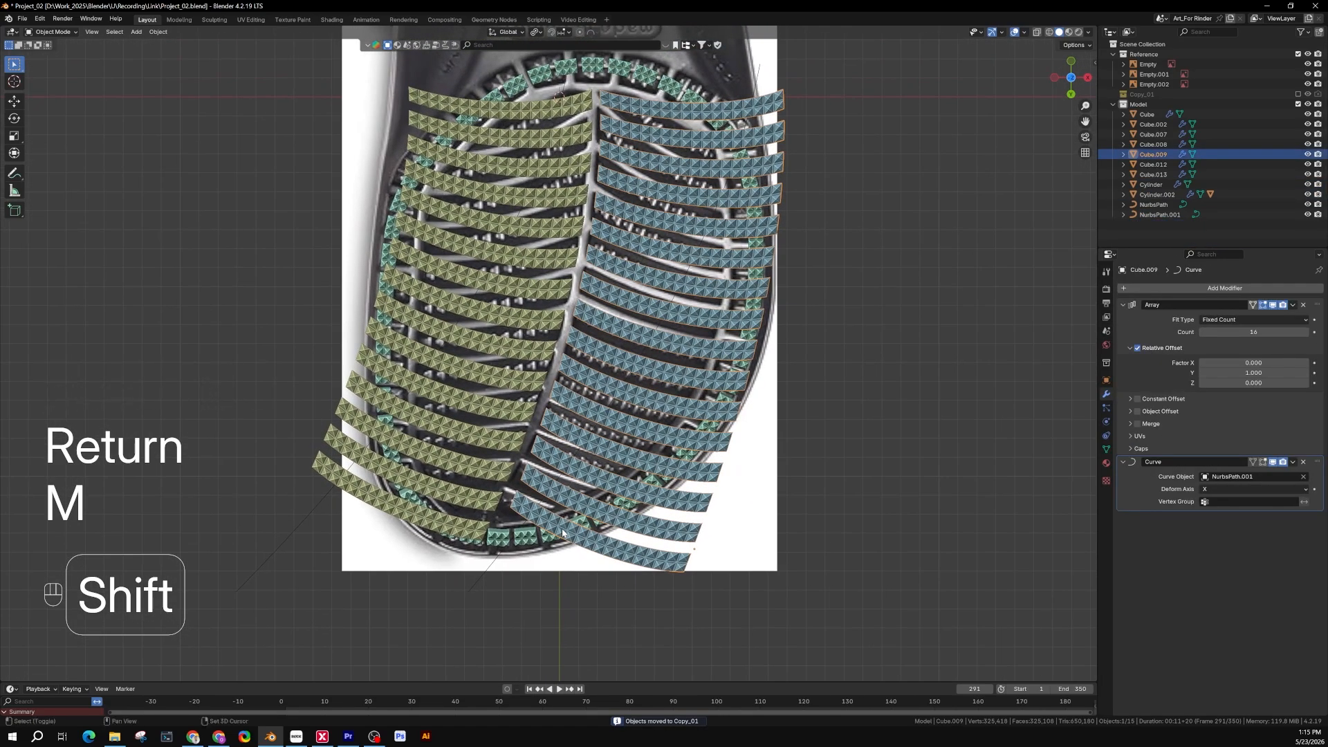
{"action": "left_click", "coordinate": [1292, 305]}
{"action": "left_click", "coordinate": [1277, 315]}
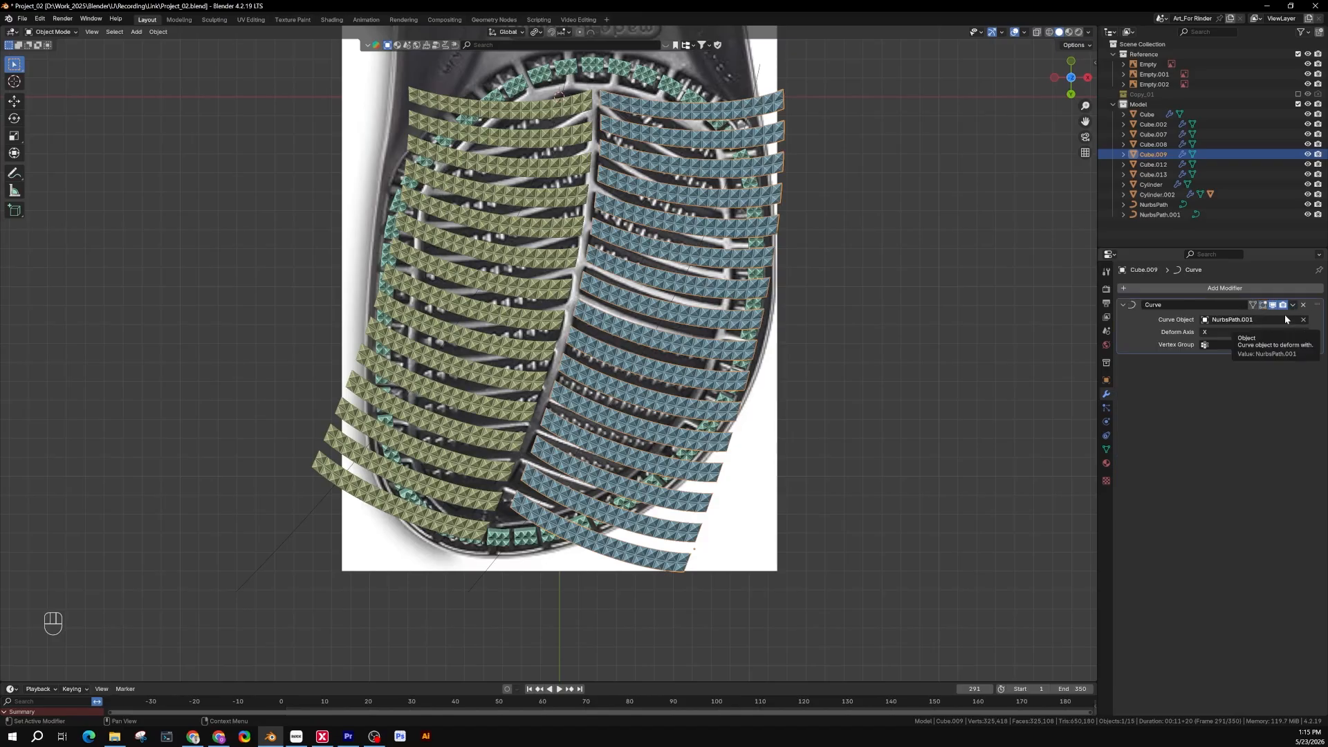
Step: Apply the Curve modifier on the blue studded bars and both the Array and Curve modifiers on the yellow-green bars
{"action": "left_click", "coordinate": [1293, 305]}
{"action": "left_click", "coordinate": [1270, 318]}
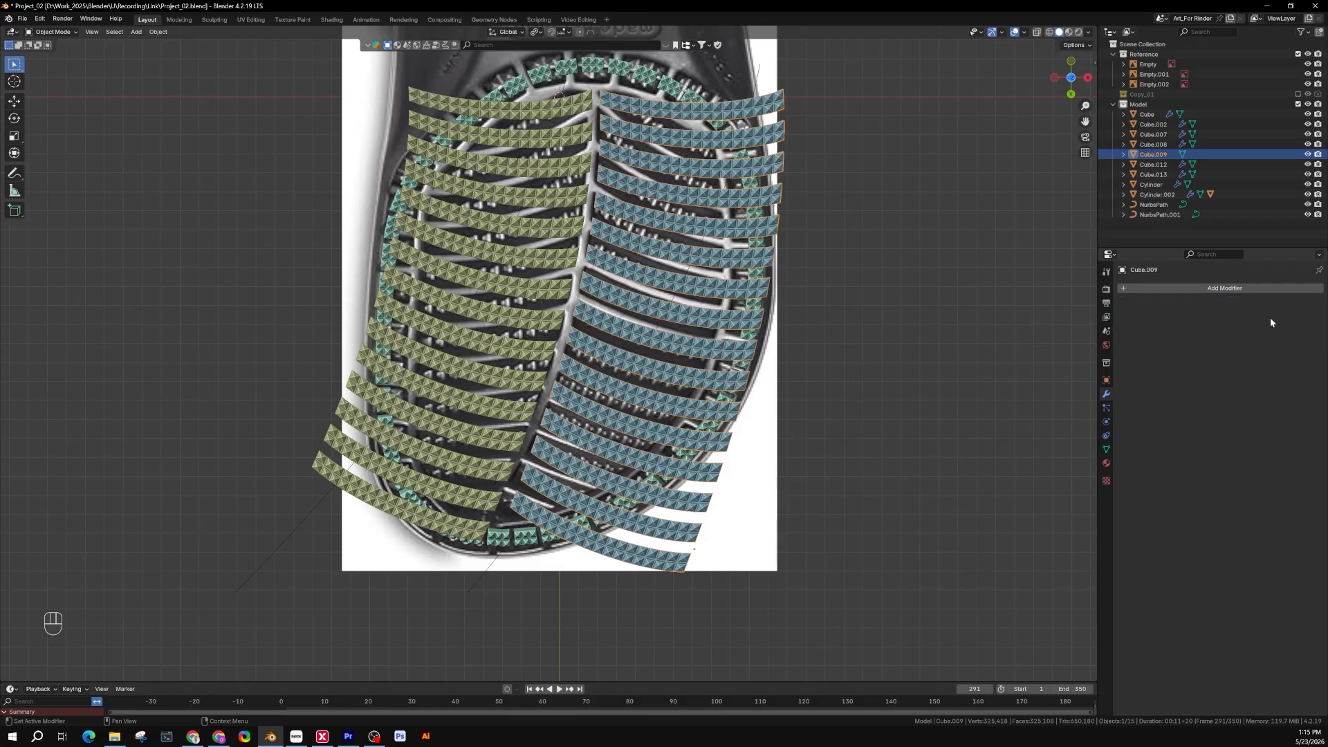
{"action": "left_click", "coordinate": [451, 522]}
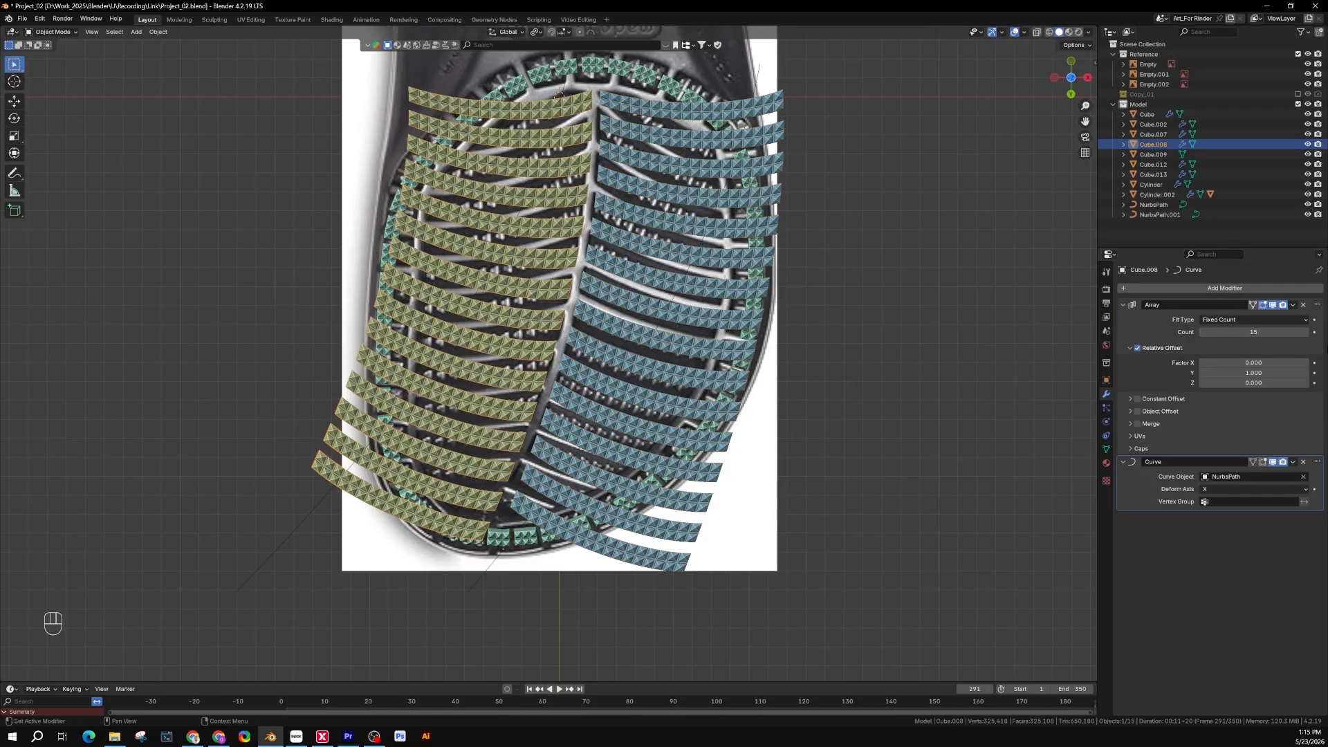
{"action": "left_click", "coordinate": [1292, 305]}
{"action": "left_click", "coordinate": [1271, 313]}
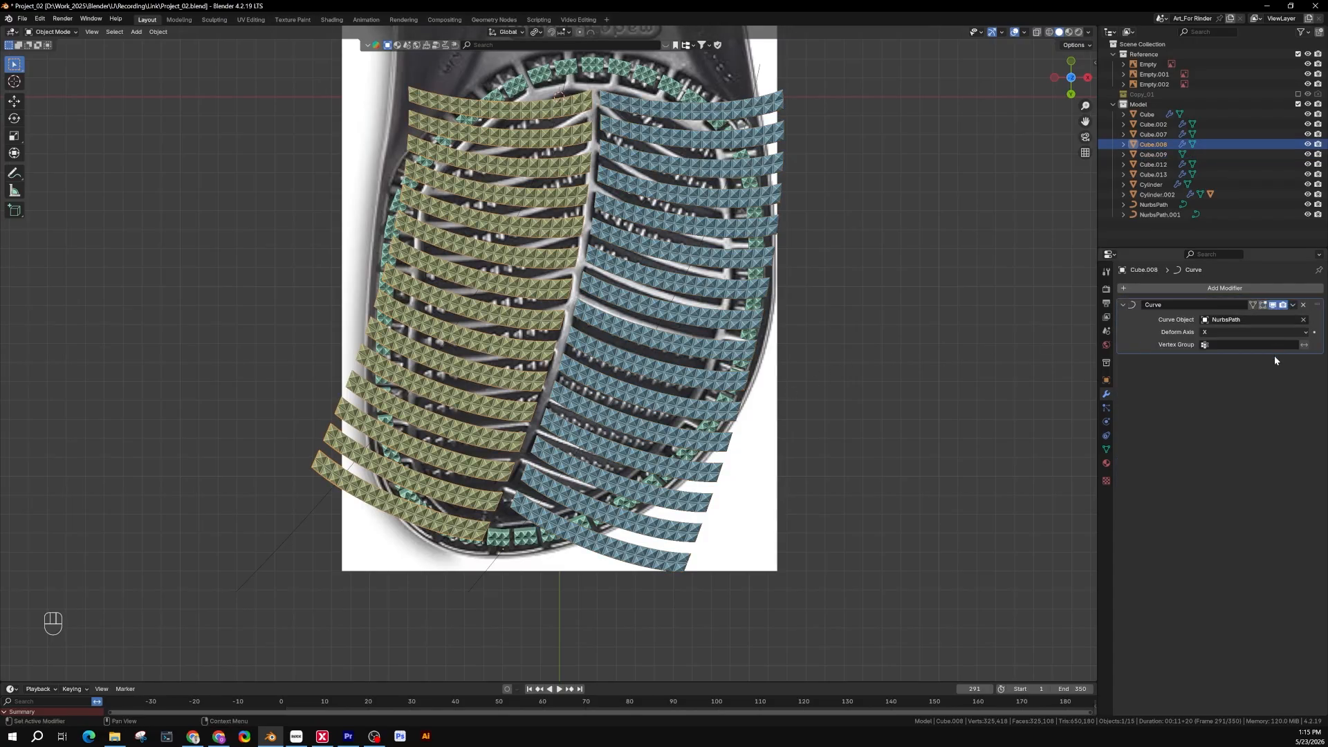
{"action": "left_click", "coordinate": [1294, 305]}
{"action": "left_click", "coordinate": [1271, 316]}
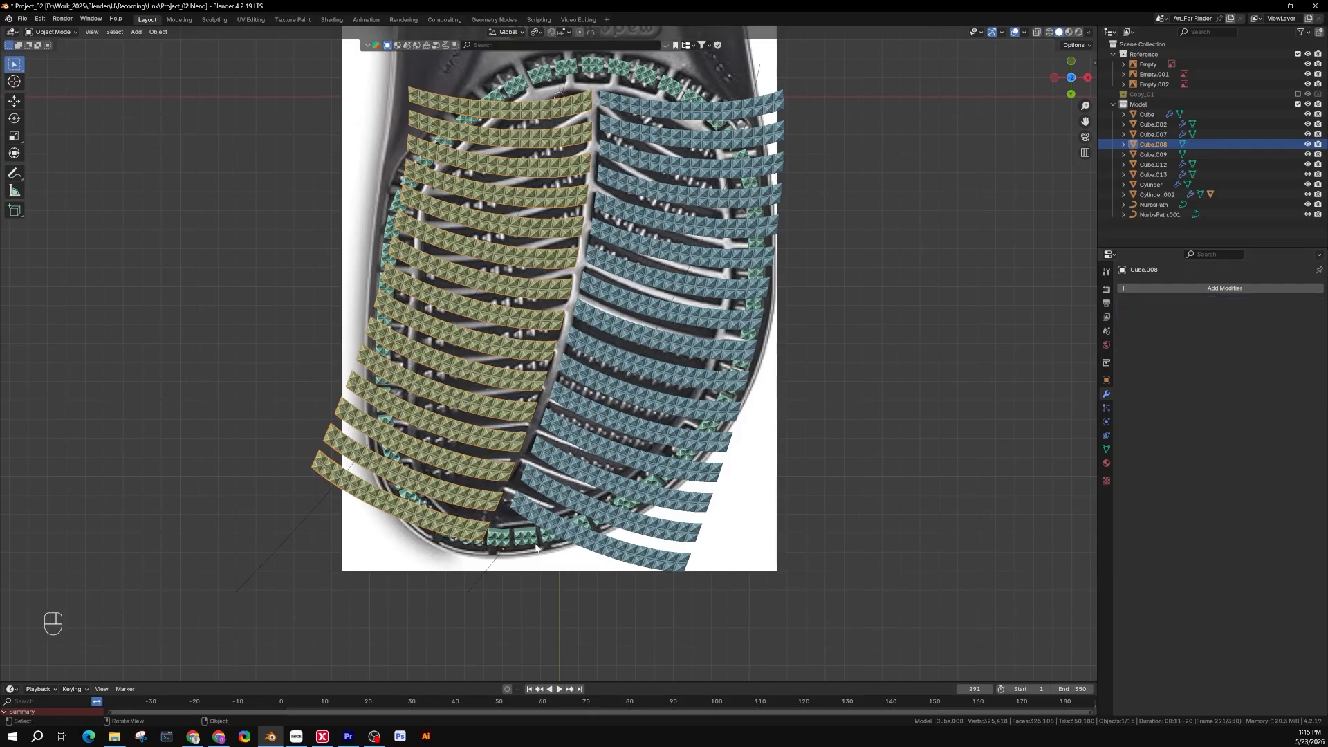
Step: Delete both NURBS paths from the Model collection
{"action": "left_click", "coordinate": [472, 583]}
{"action": "left_click", "coordinate": [473, 586]}
{"action": "key", "text": "x"}
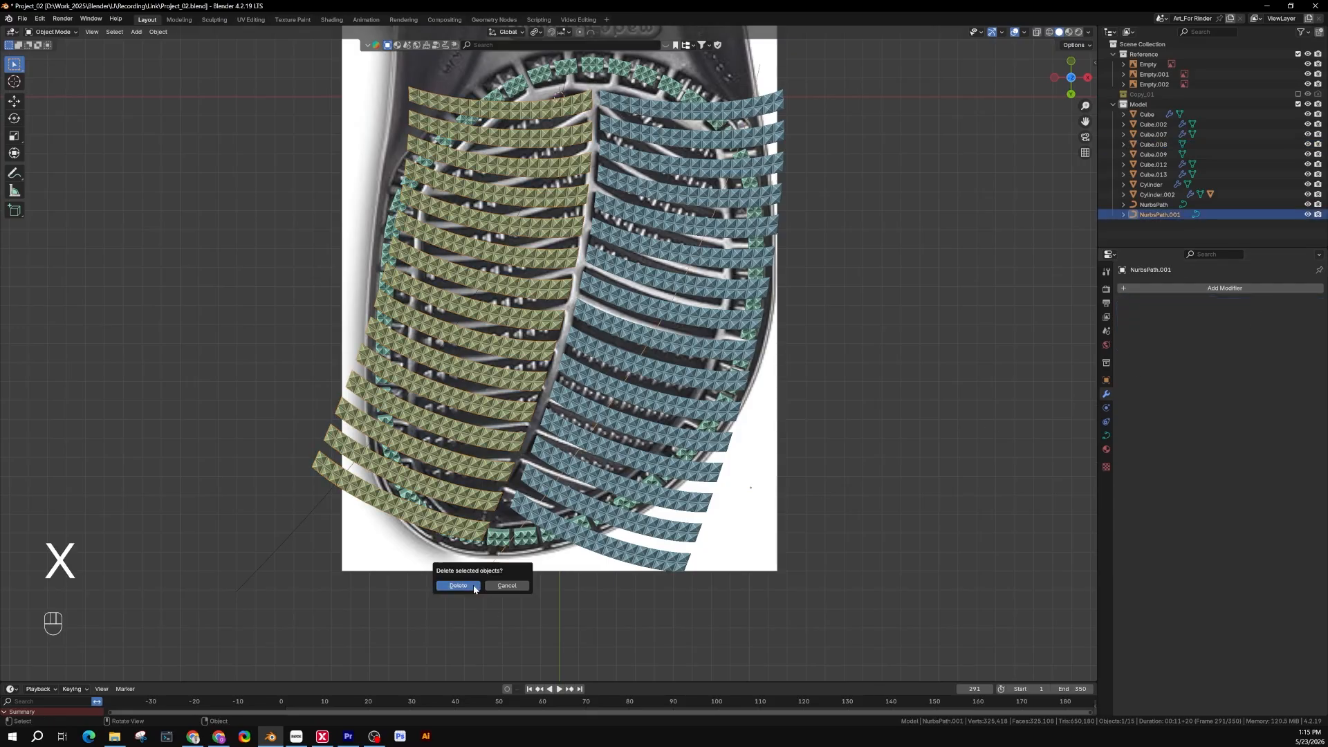
{"action": "left_click", "coordinate": [473, 586]}
{"action": "key", "text": "x"}
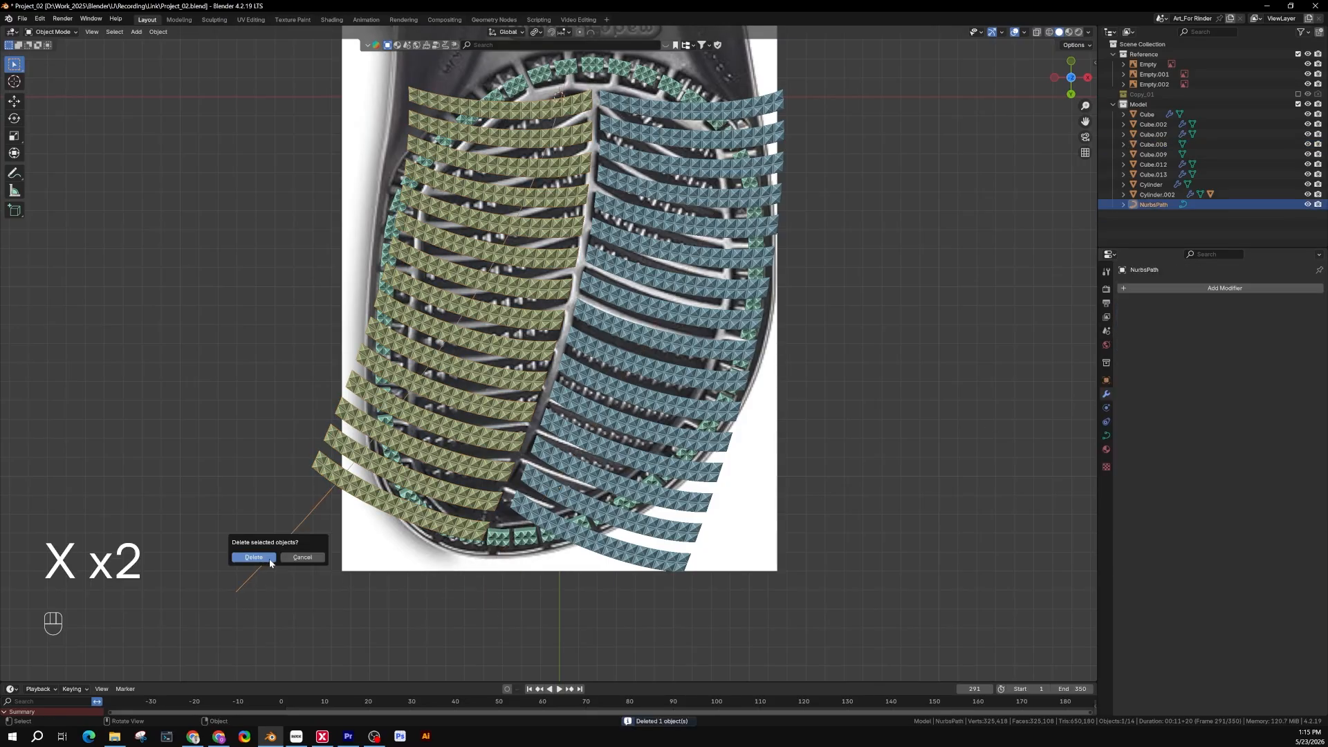
{"action": "left_click", "coordinate": [268, 559]}
Step: Examine the forefoot bars and the heel area against the sole reference image from below and from an angled side view
{"action": "middle_click_drag", "start_coordinate": [537, 464], "coordinate": [513, 566], "text": "shift"}
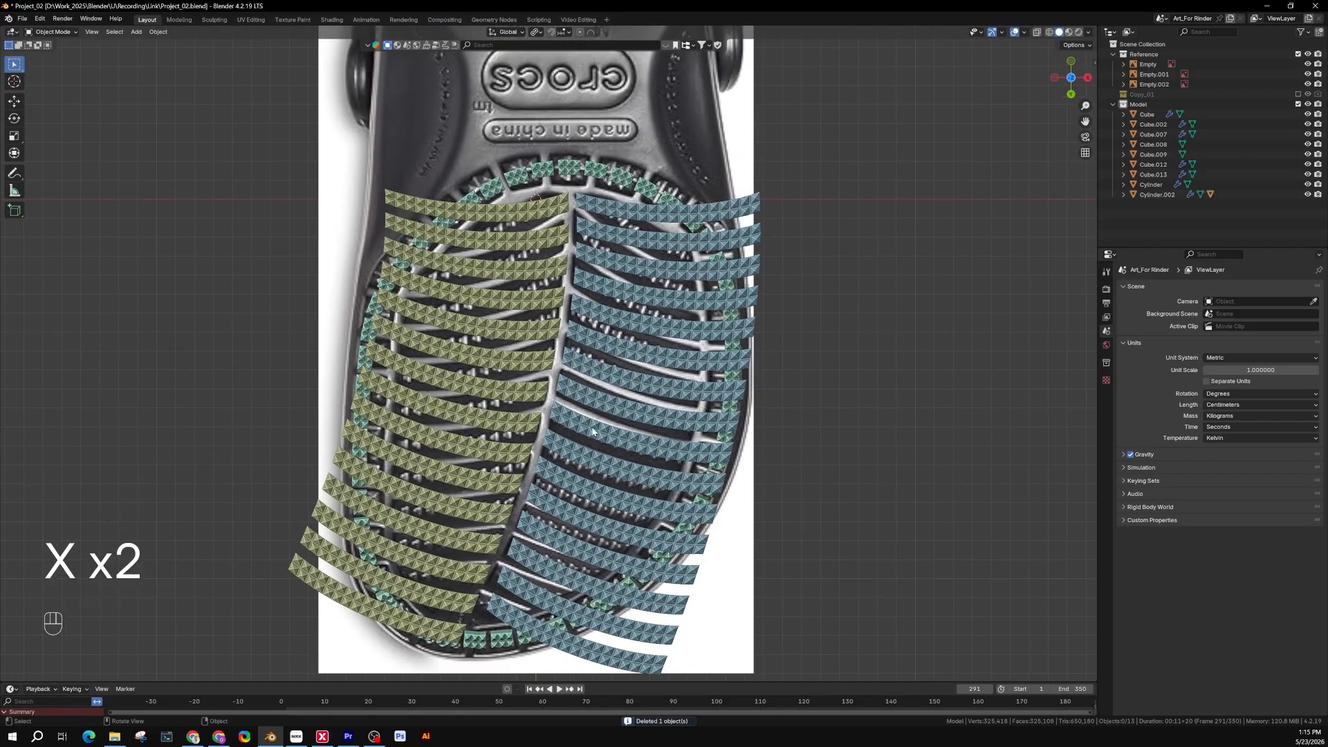
{"action": "middle_click_drag", "start_coordinate": [630, 513], "coordinate": [564, 427], "text": "shift"}
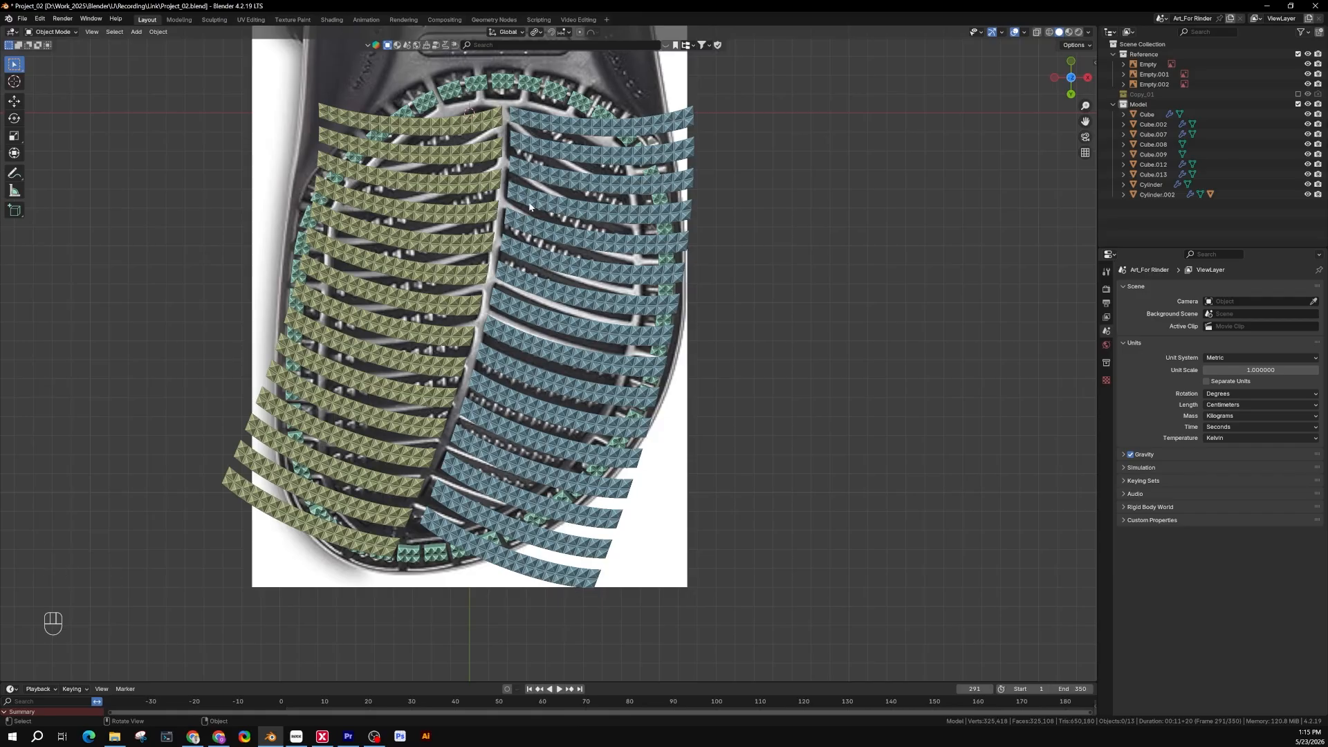
{"action": "scroll", "coordinate": [537, 170], "scroll_direction": "down", "scroll_amount": 2}
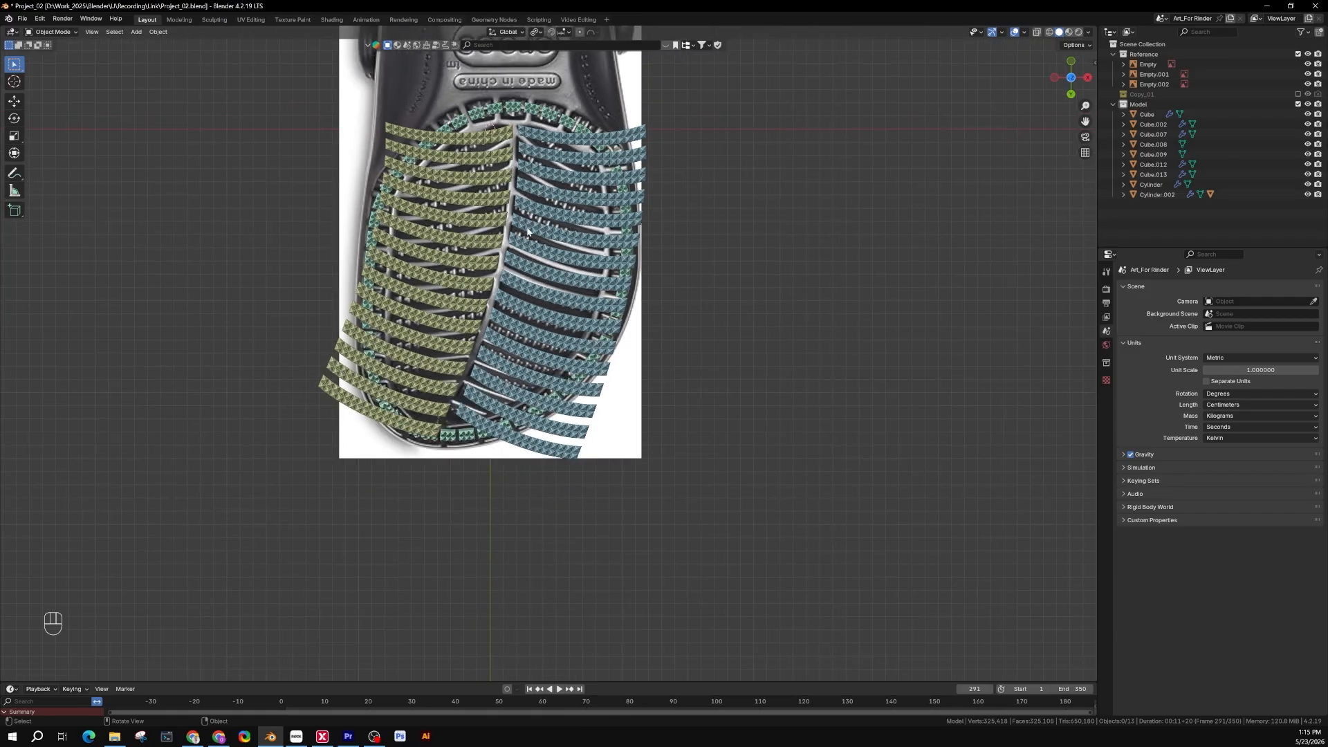
{"action": "scroll", "coordinate": [543, 227], "scroll_direction": "down", "scroll_amount": 1}
{"action": "middle_click_drag", "start_coordinate": [539, 231], "coordinate": [650, 342]}
{"action": "middle_click_drag", "start_coordinate": [650, 342], "coordinate": [513, 478], "text": "shift"}
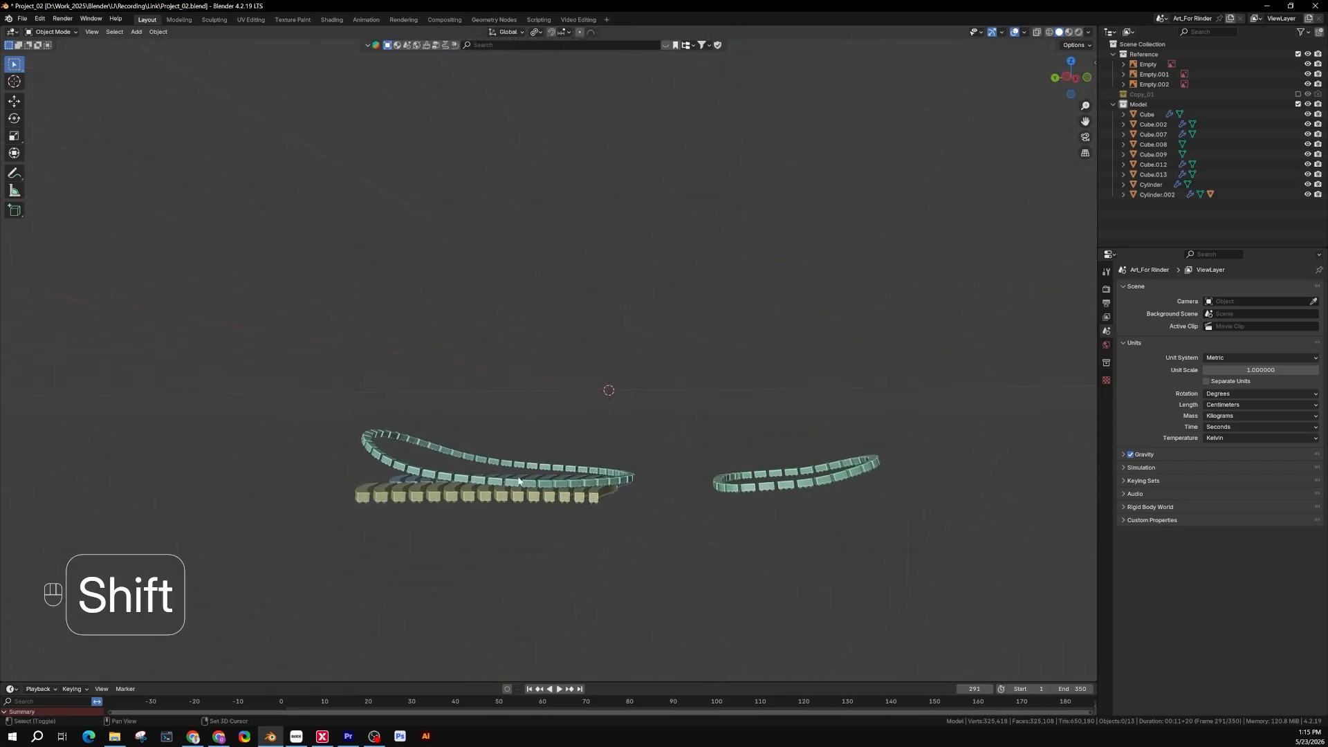
{"action": "scroll", "coordinate": [513, 477], "scroll_direction": "up", "scroll_amount": 2}
{"action": "key", "text": "ctrl+KP_7"}
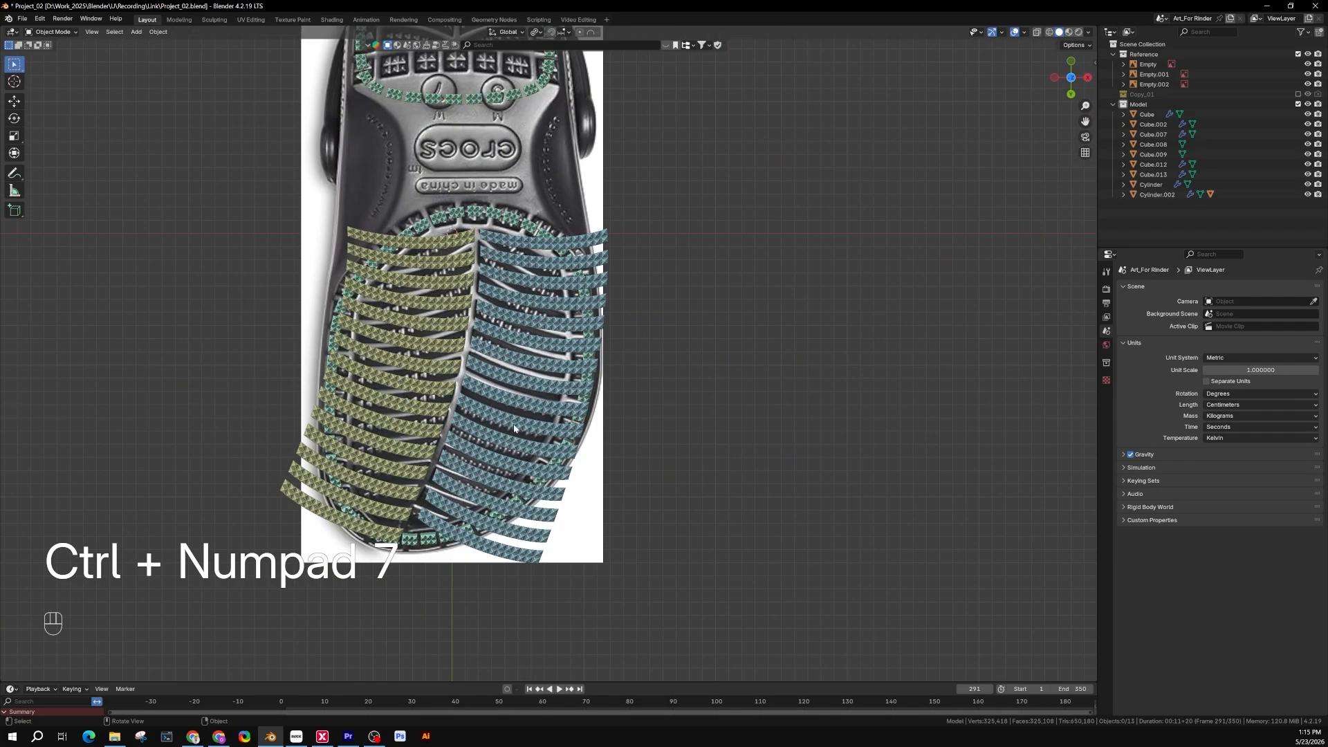
{"action": "mouse_move", "coordinate": [516, 429]}
{"action": "middle_mouse_down", "text": "shift"}
{"action": "mouse_move", "coordinate": [523, 456]}
{"action": "mouse_move", "coordinate": [529, 419]}
{"action": "mouse_move", "coordinate": [509, 443]}
{"action": "mouse_move", "coordinate": [491, 419]}
{"action": "middle_mouse_up", "text": "shift"}
{"action": "middle_click_drag", "start_coordinate": [502, 242], "coordinate": [505, 423], "text": "shift"}
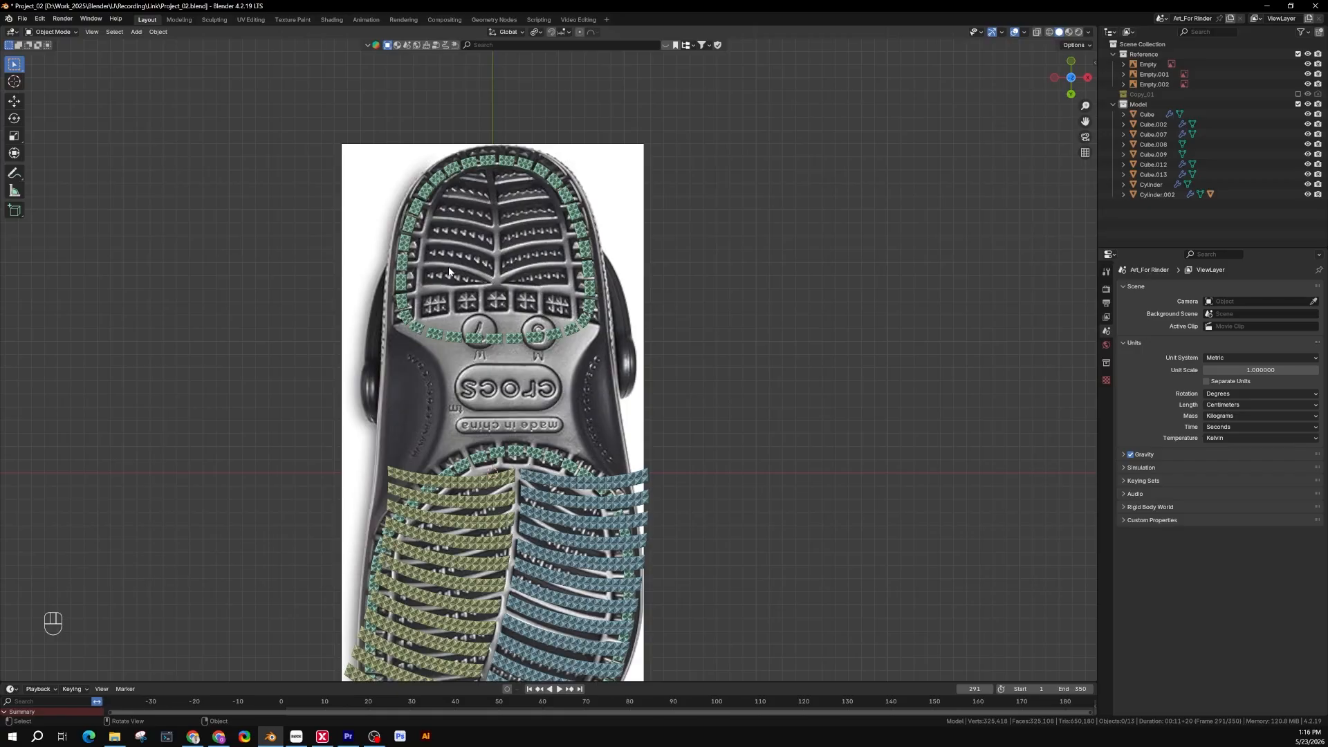
{"action": "key", "text": "shift"}
{"action": "middle_click_drag", "start_coordinate": [504, 457], "coordinate": [498, 363], "text": "shift"}
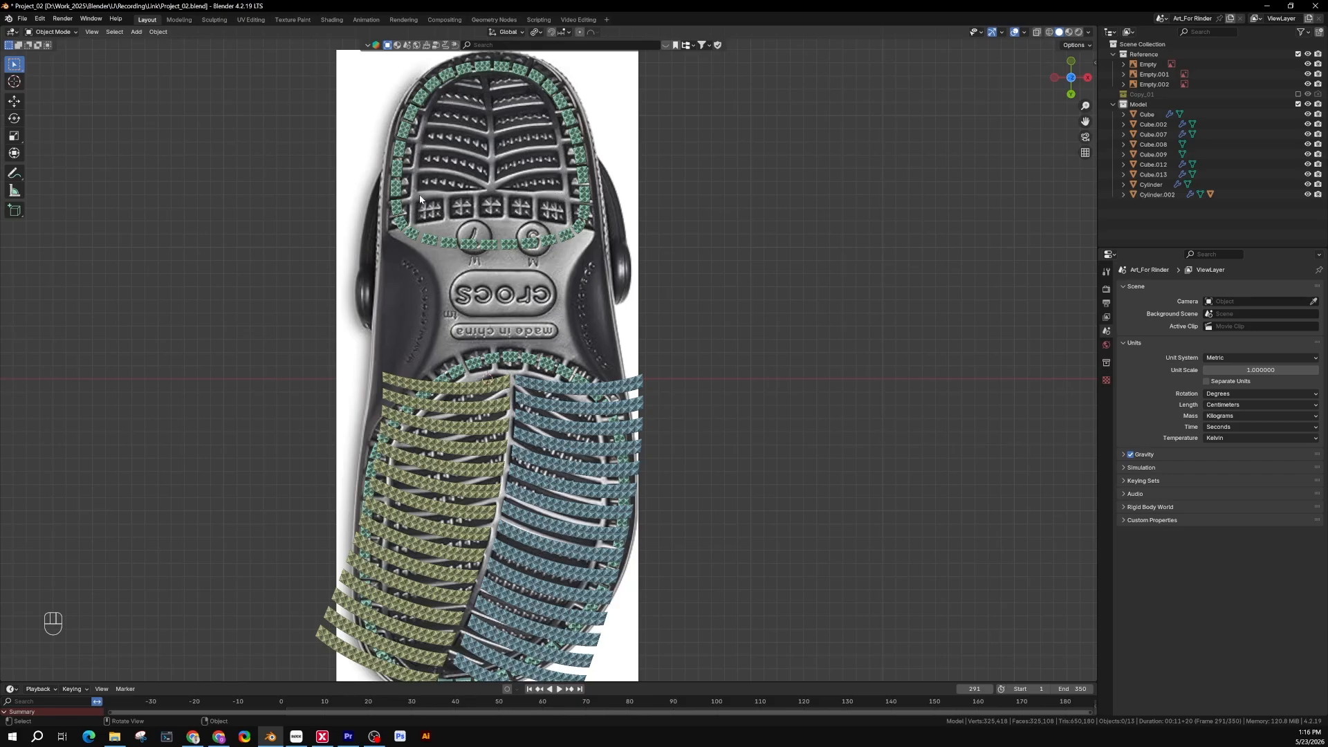
{"action": "scroll", "coordinate": [419, 200], "scroll_direction": "down", "scroll_amount": 2}
{"action": "middle_click_drag", "start_coordinate": [455, 367], "coordinate": [485, 322]}
{"action": "scroll", "coordinate": [569, 487], "scroll_direction": "up", "scroll_amount": 4}
{"action": "key", "text": "ctrl+KP_7"}
{"action": "scroll", "coordinate": [486, 321], "scroll_direction": "up", "scroll_amount": 2}
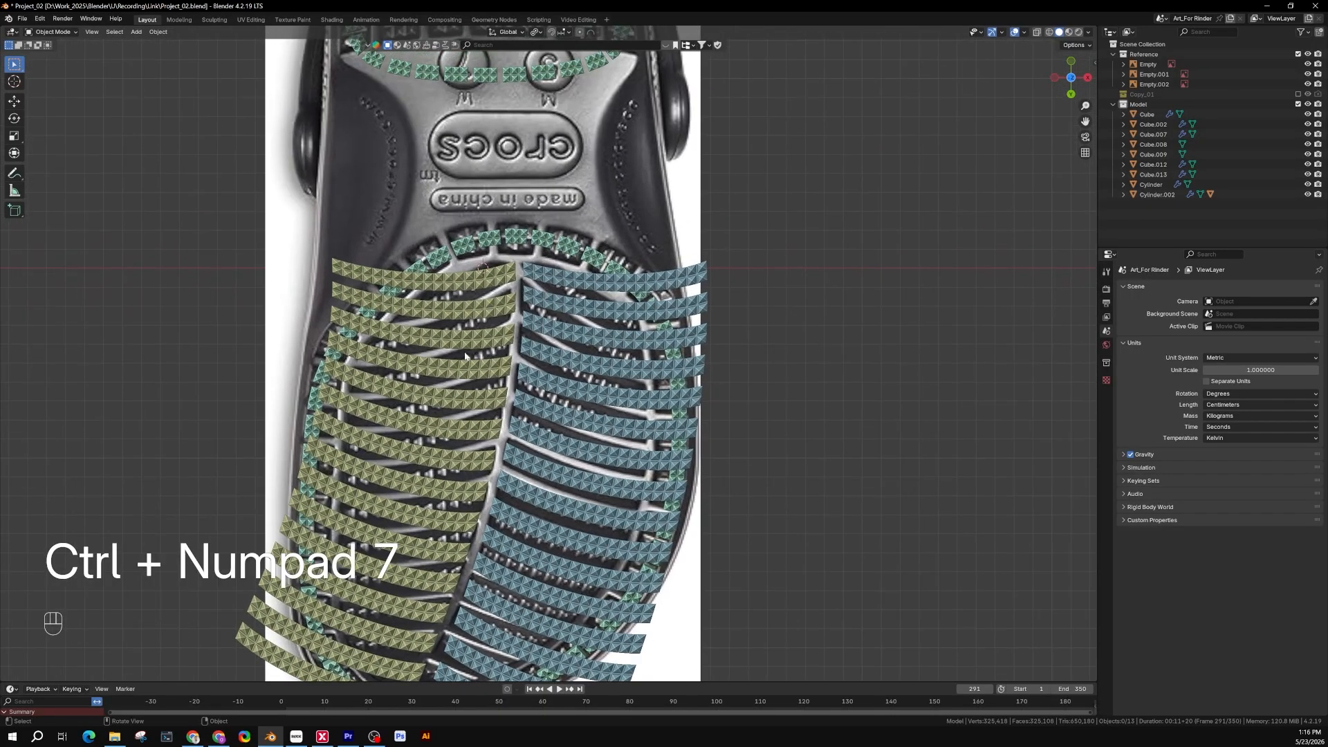
{"action": "scroll", "coordinate": [525, 303], "scroll_direction": "down", "scroll_amount": 2}
{"action": "middle_click_drag", "start_coordinate": [525, 302], "coordinate": [492, 325], "text": "shift"}
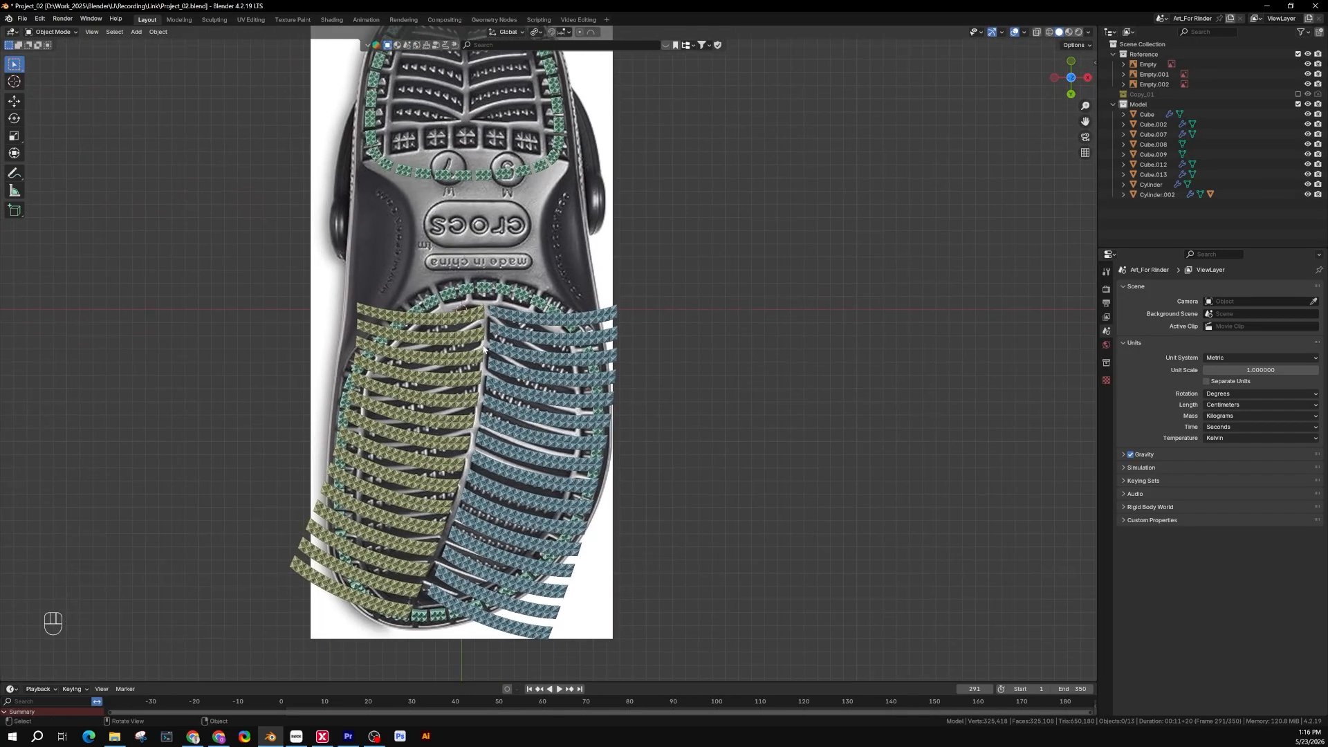